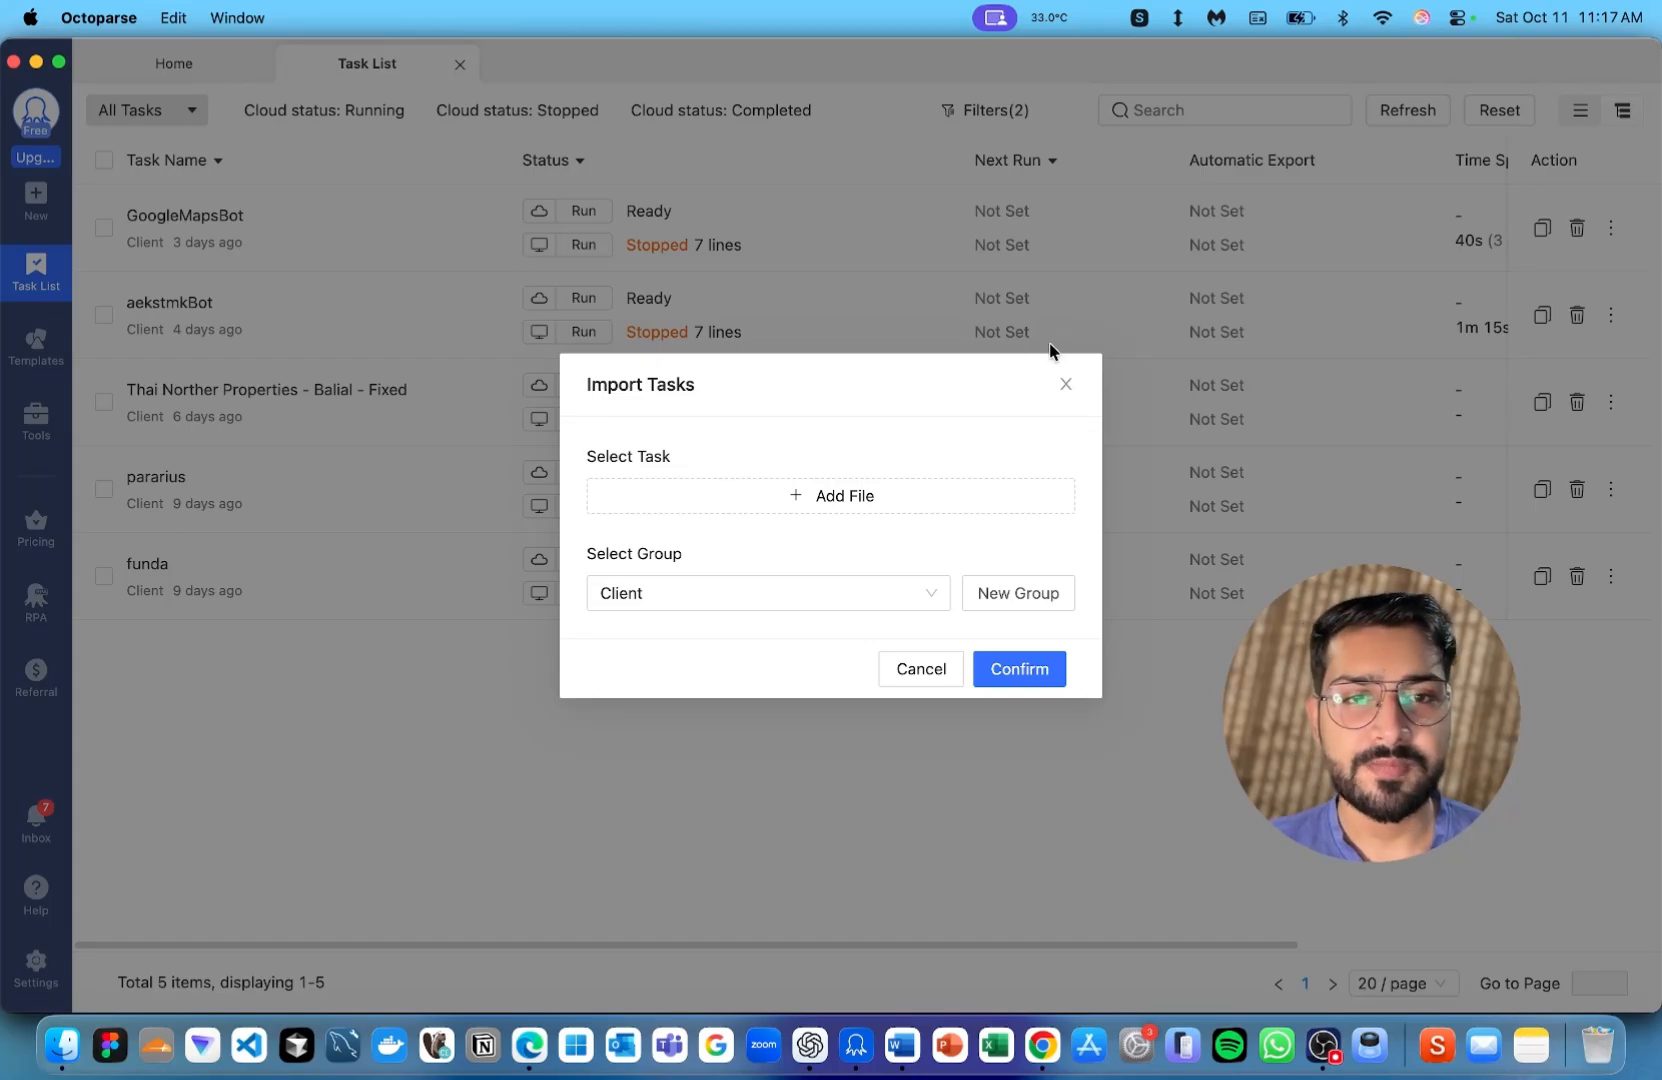
Dismiss the task import dialog, switch to Chrome and copy the Yellow Pages search URL for Contractors in Salt Lake City, UT
click(1066, 384)
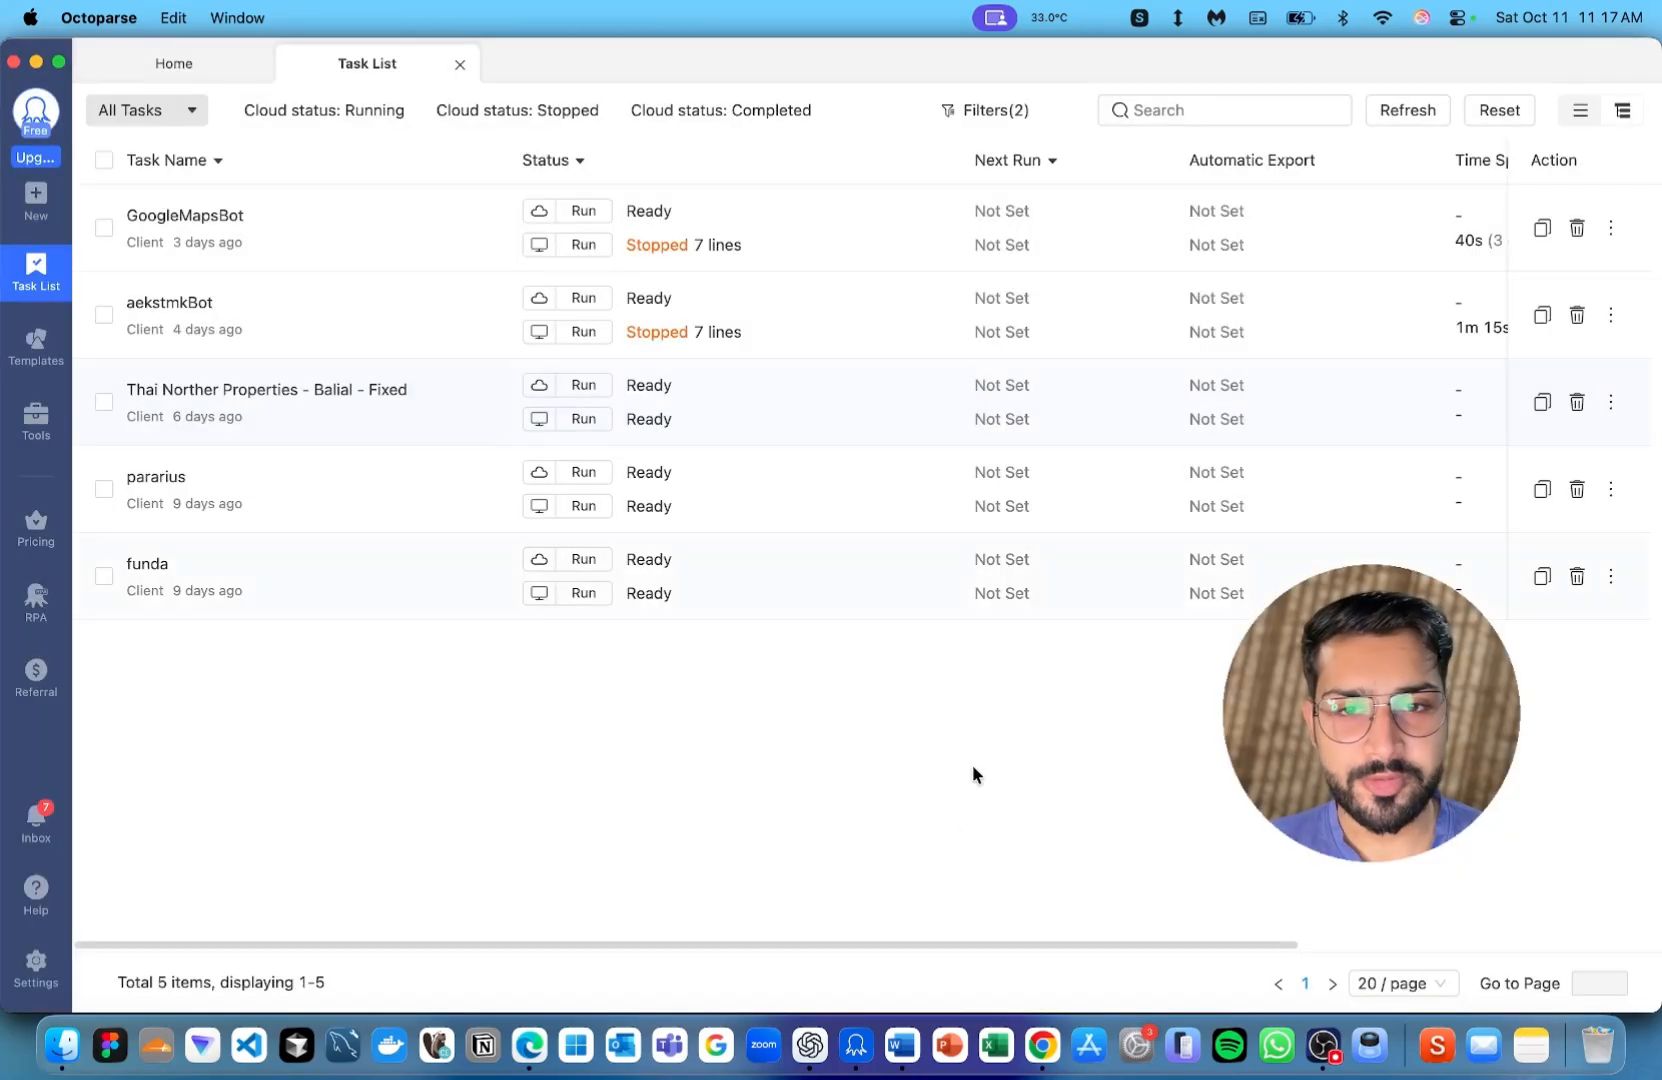
click(1042, 1043)
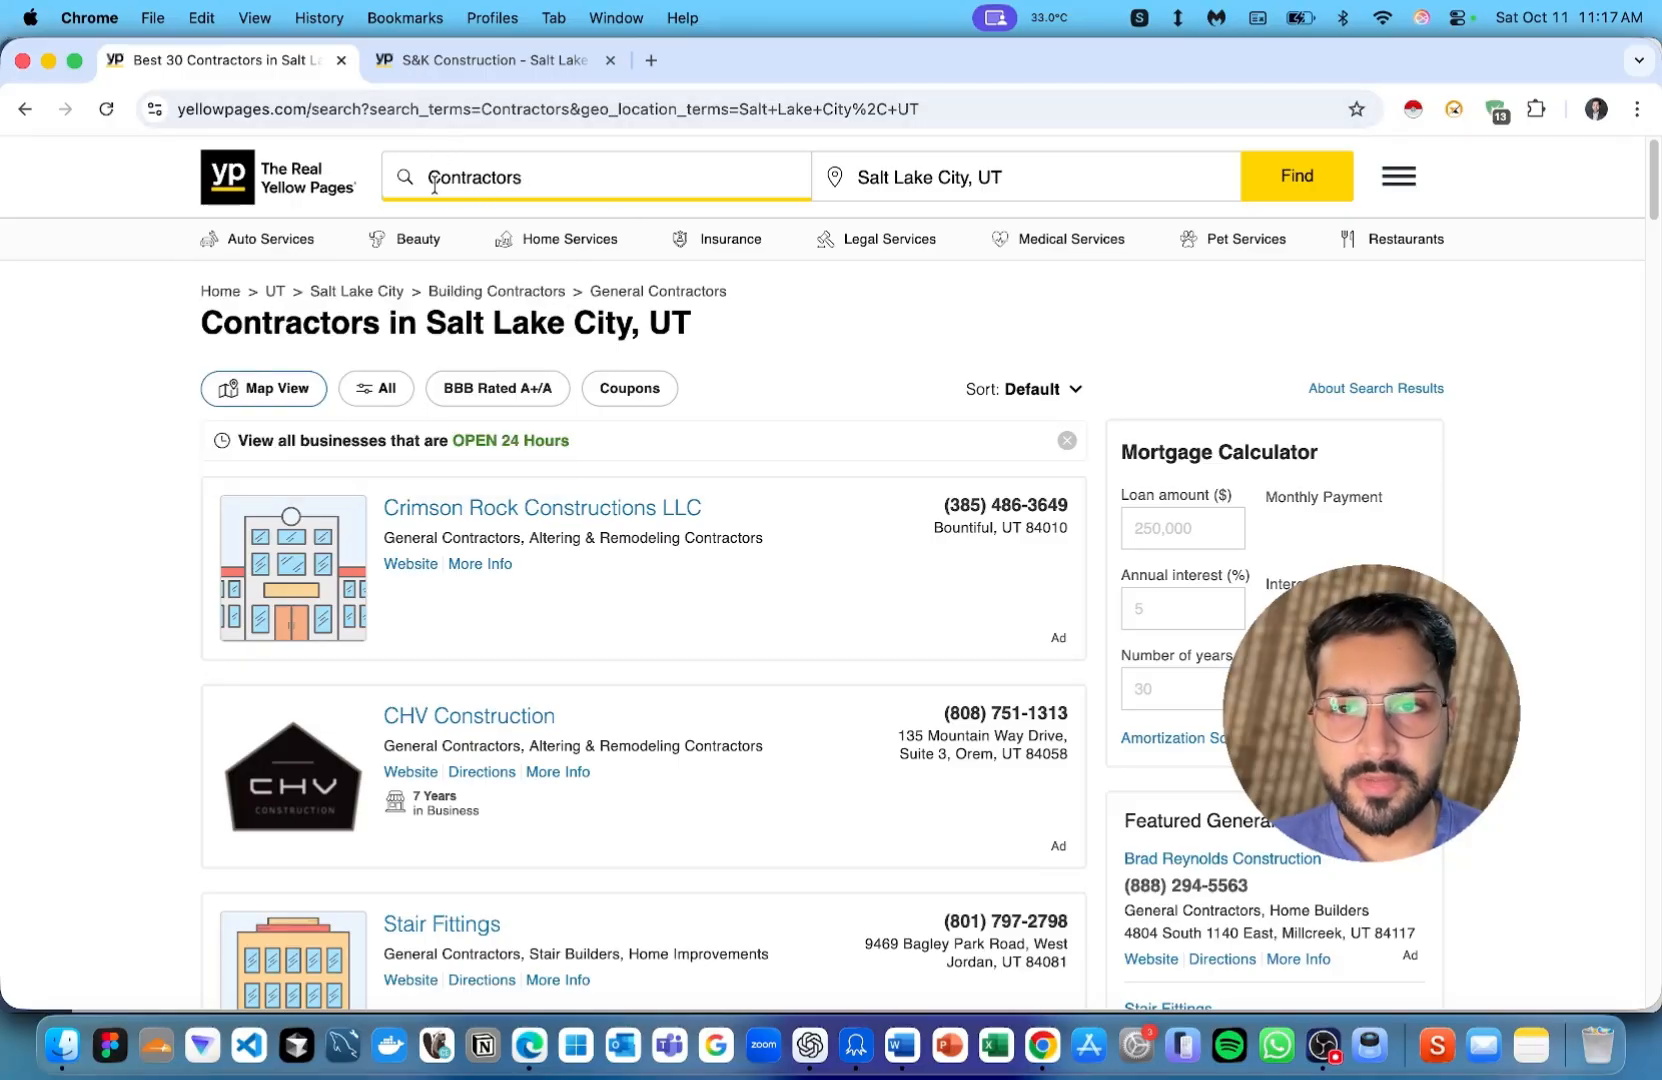
drag(430, 178, 571, 178)
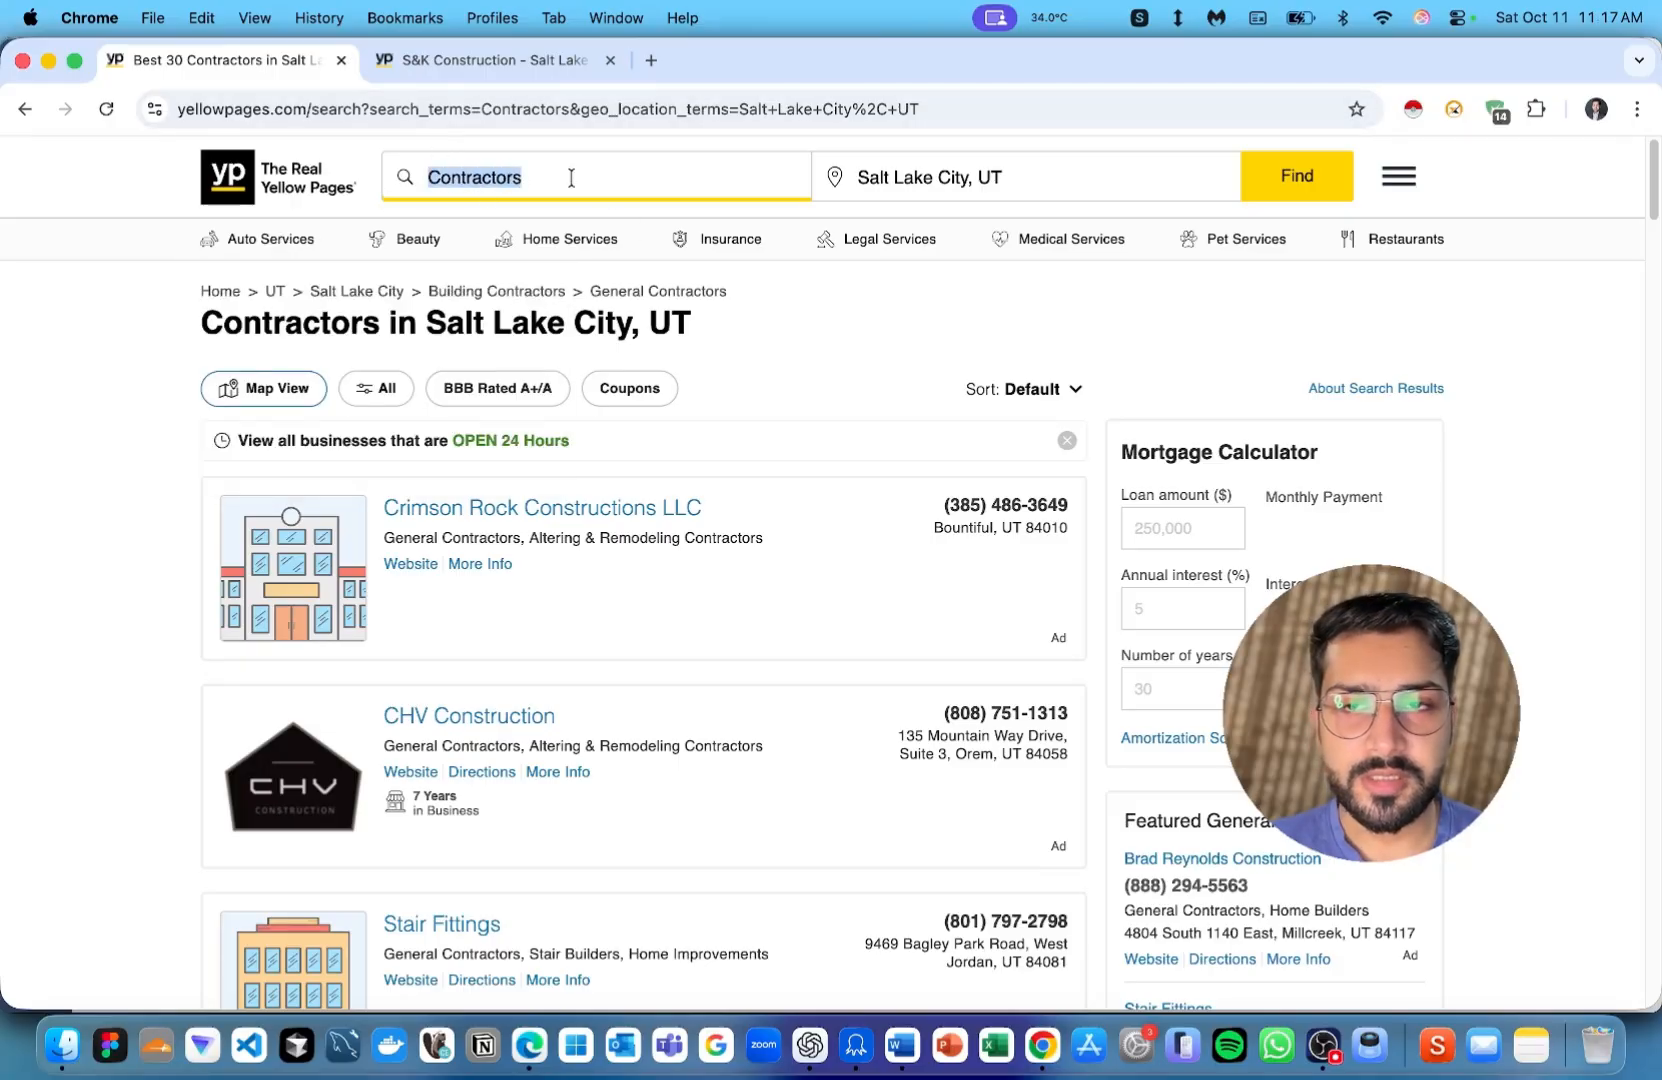
click(557, 168)
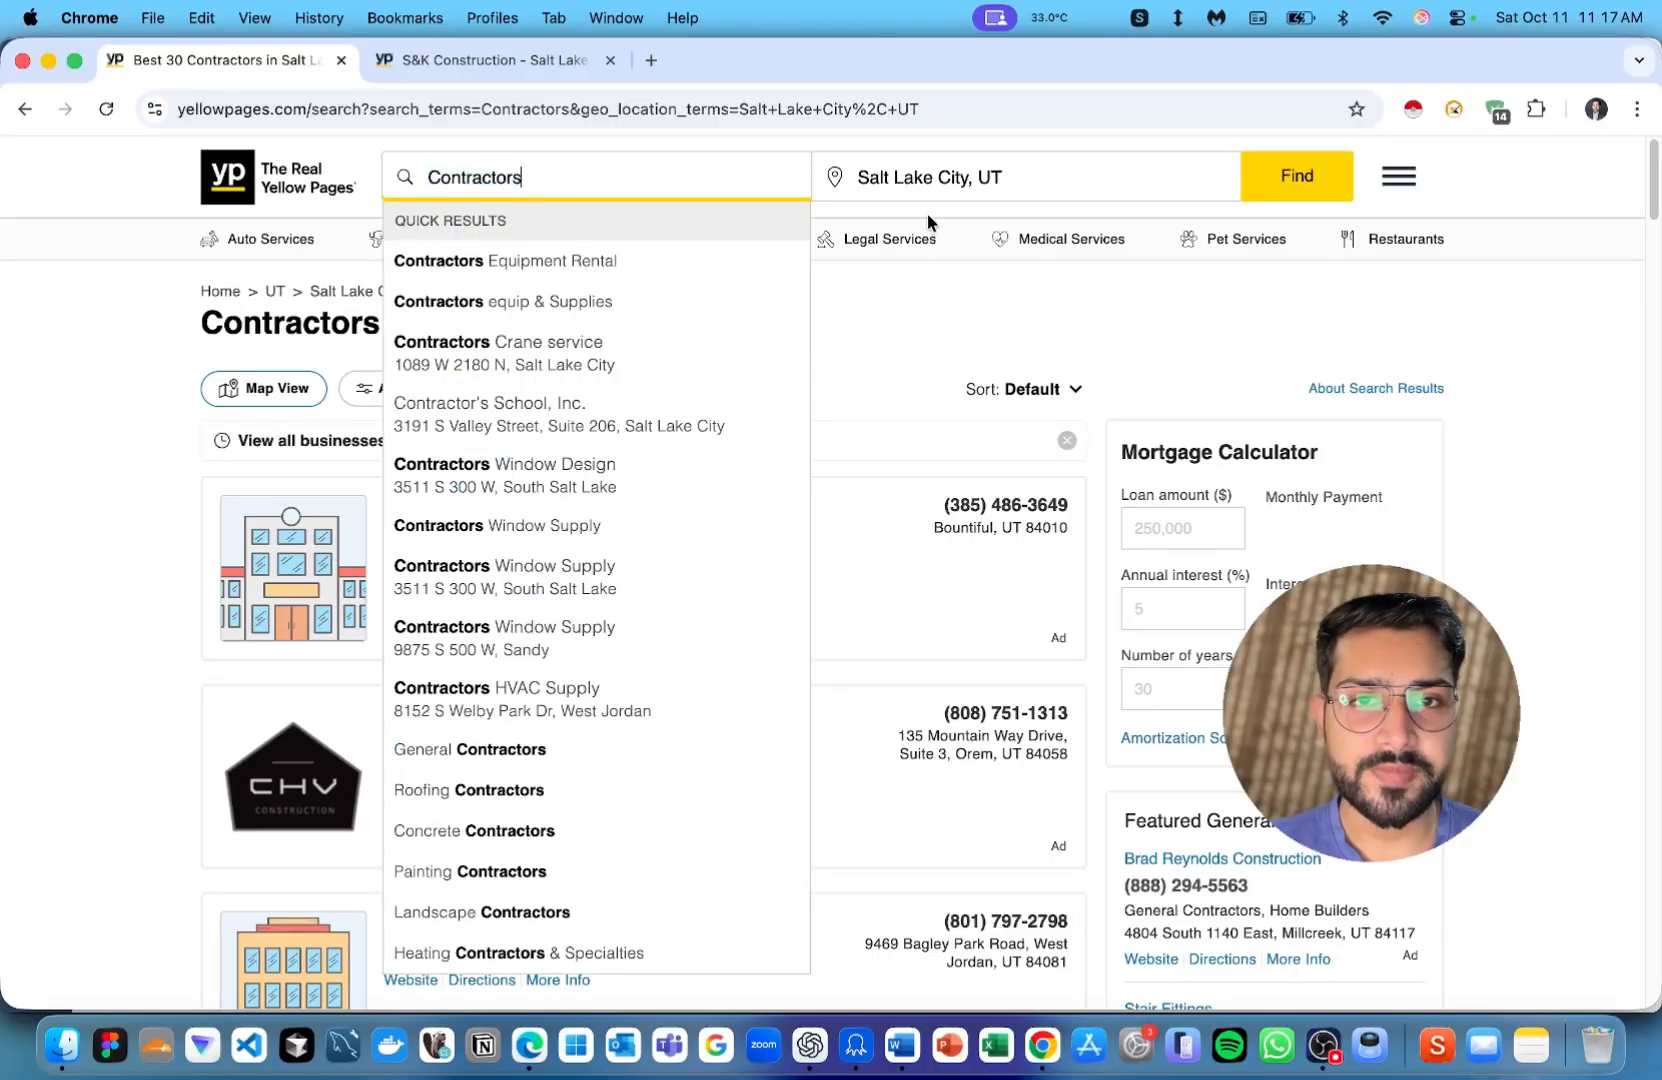
click(978, 186)
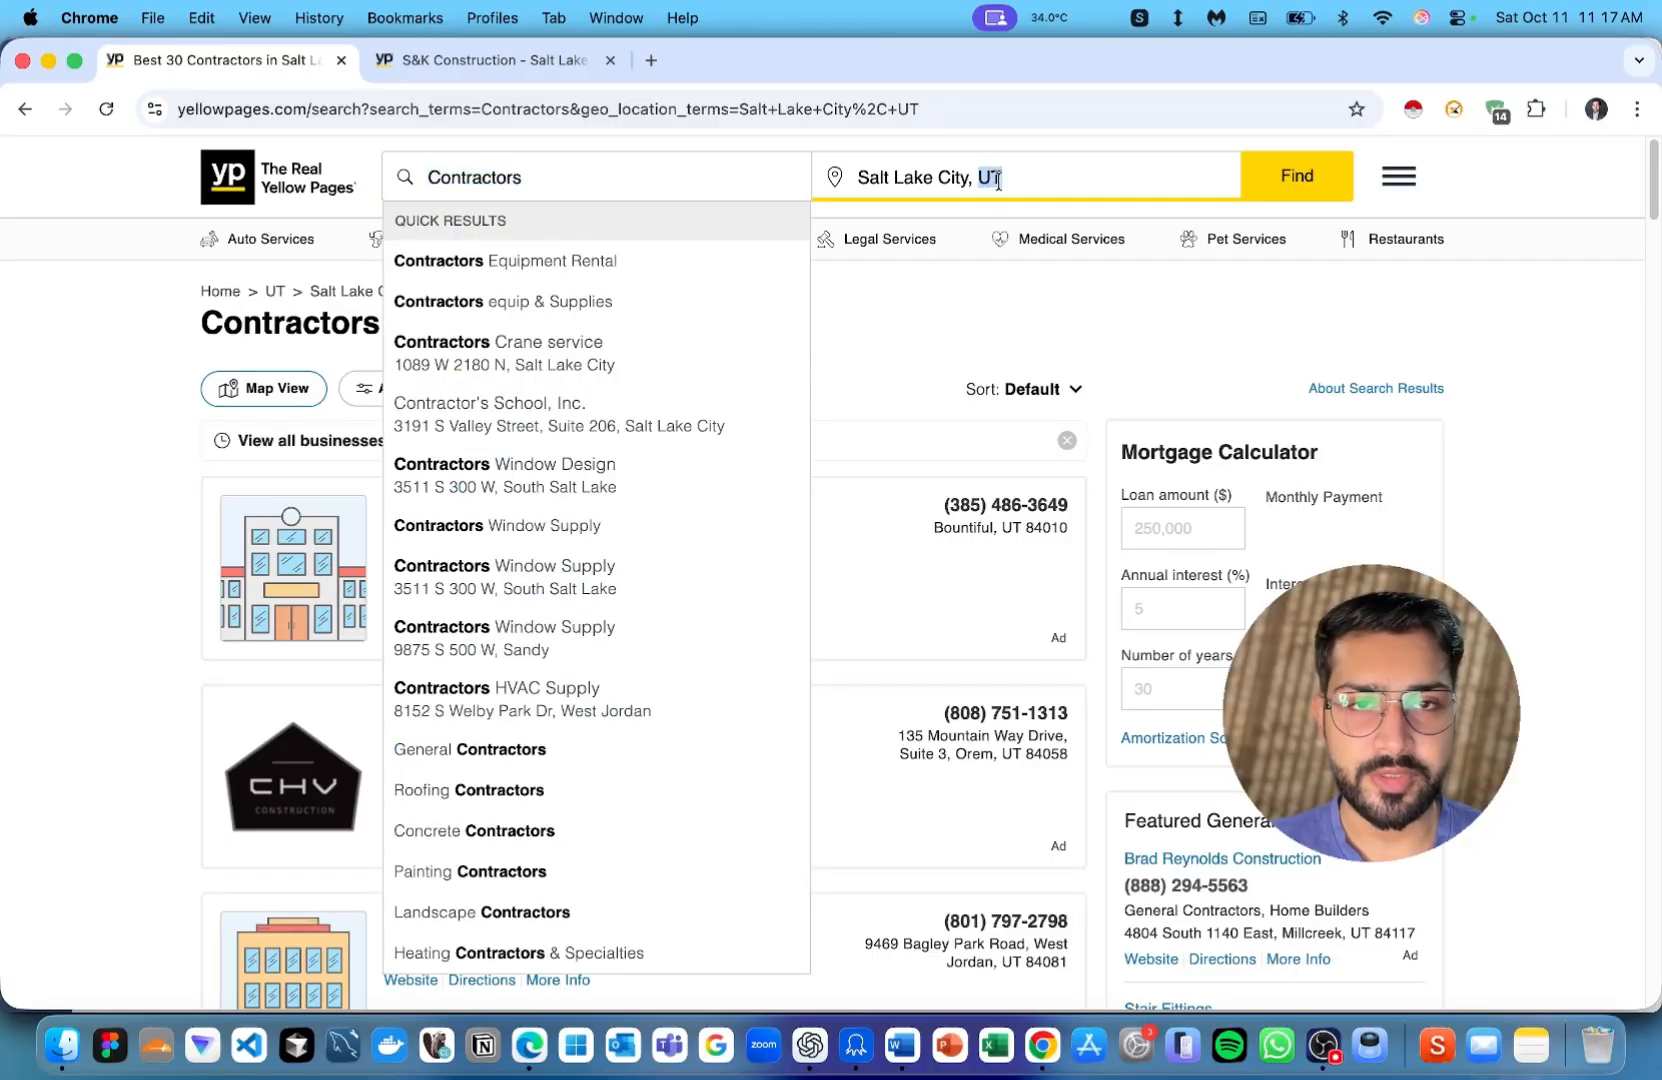
click(724, 292)
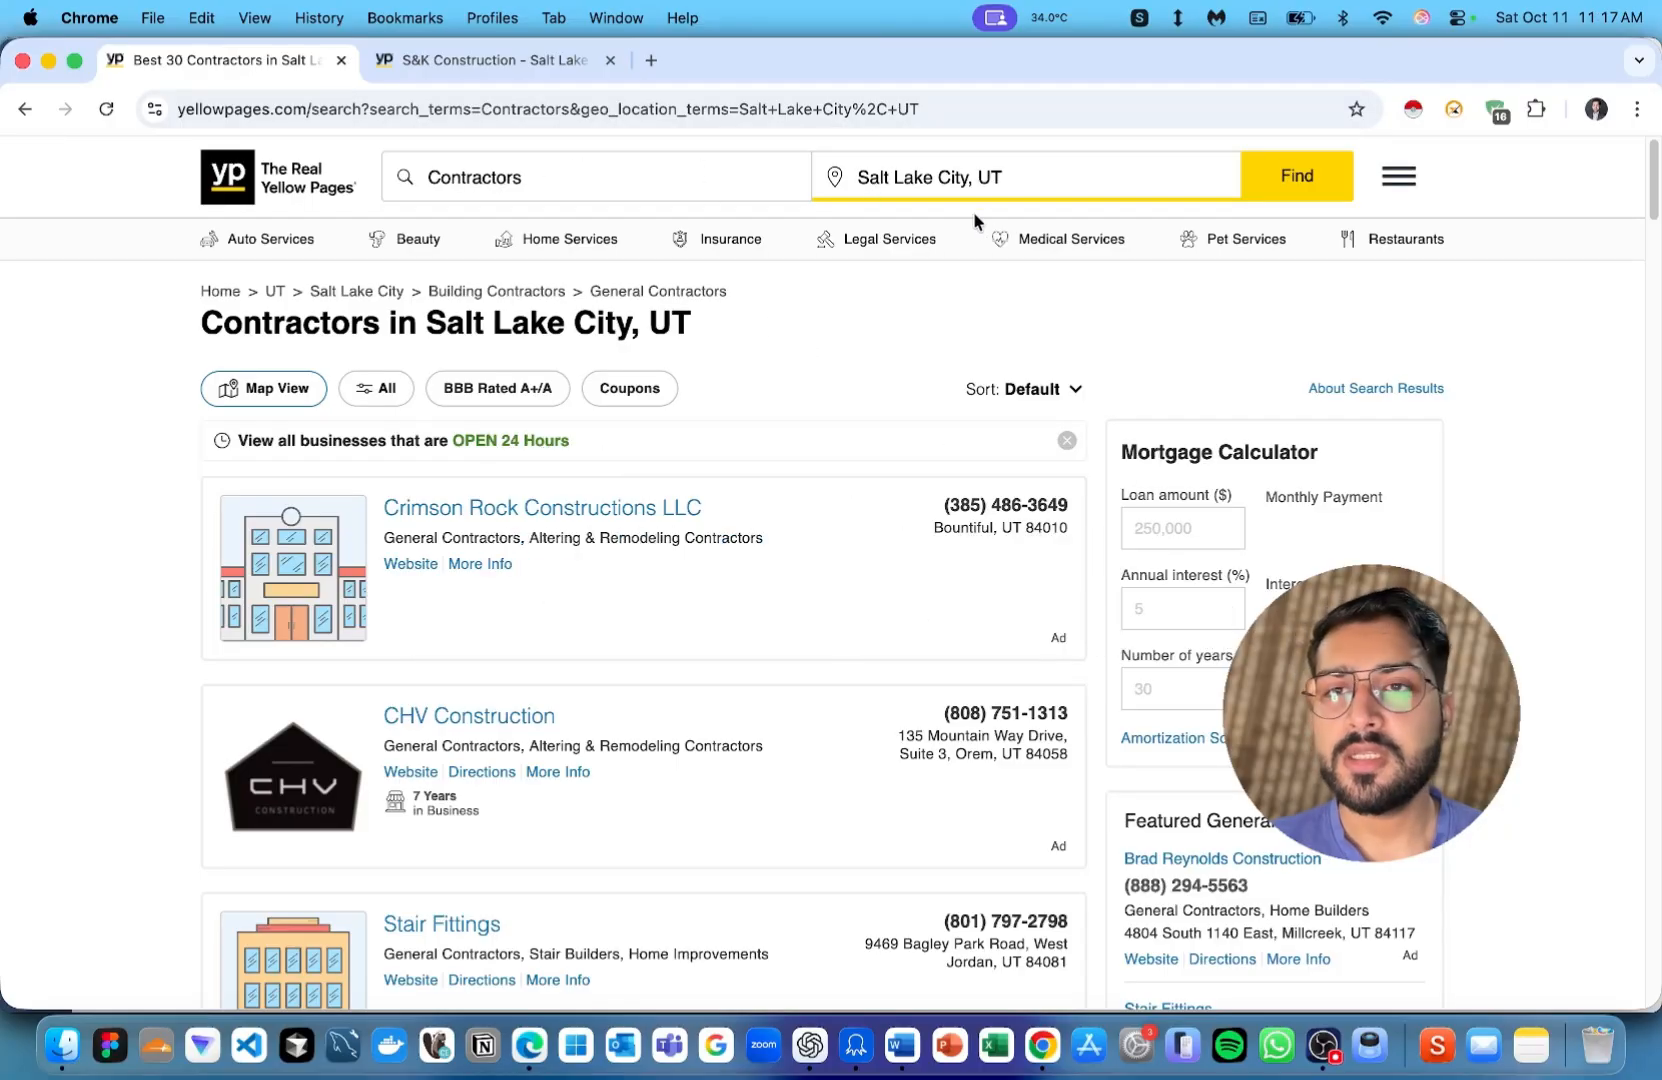
click(845, 110)
key(super+c)
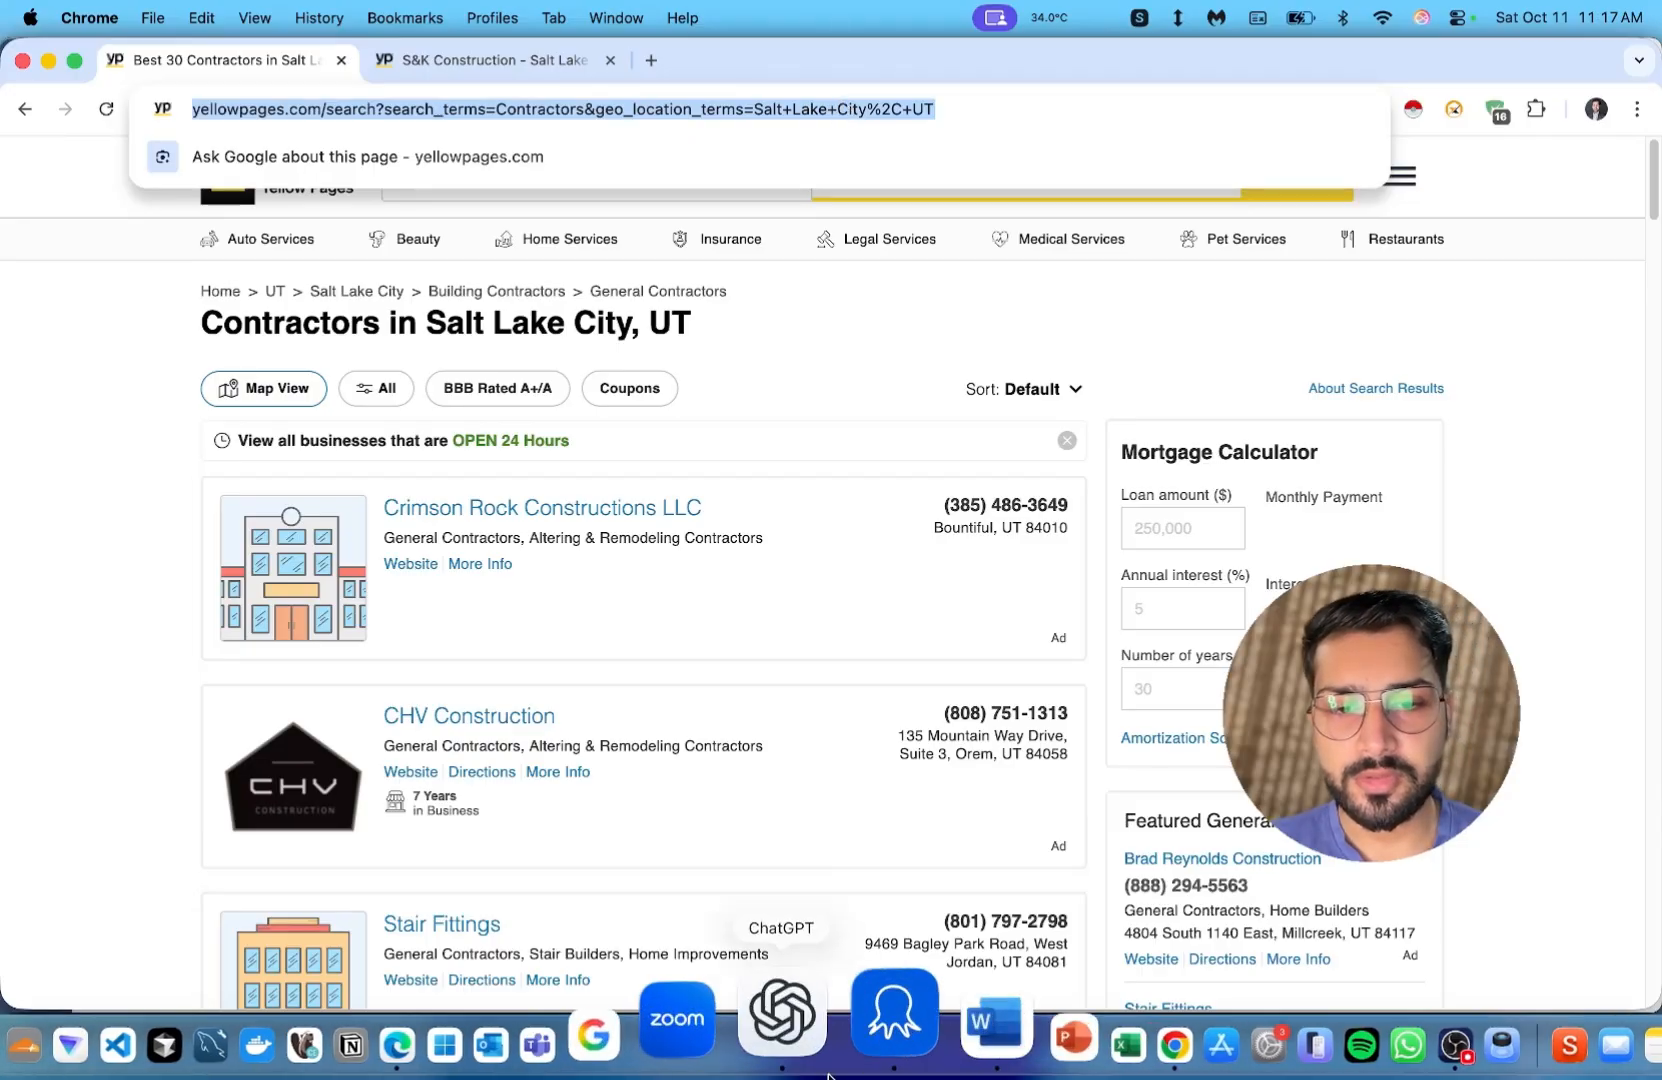
Switch to Octoparse and create a custom task in the Client group from the copied Yellow Pages search URL
click(858, 1070)
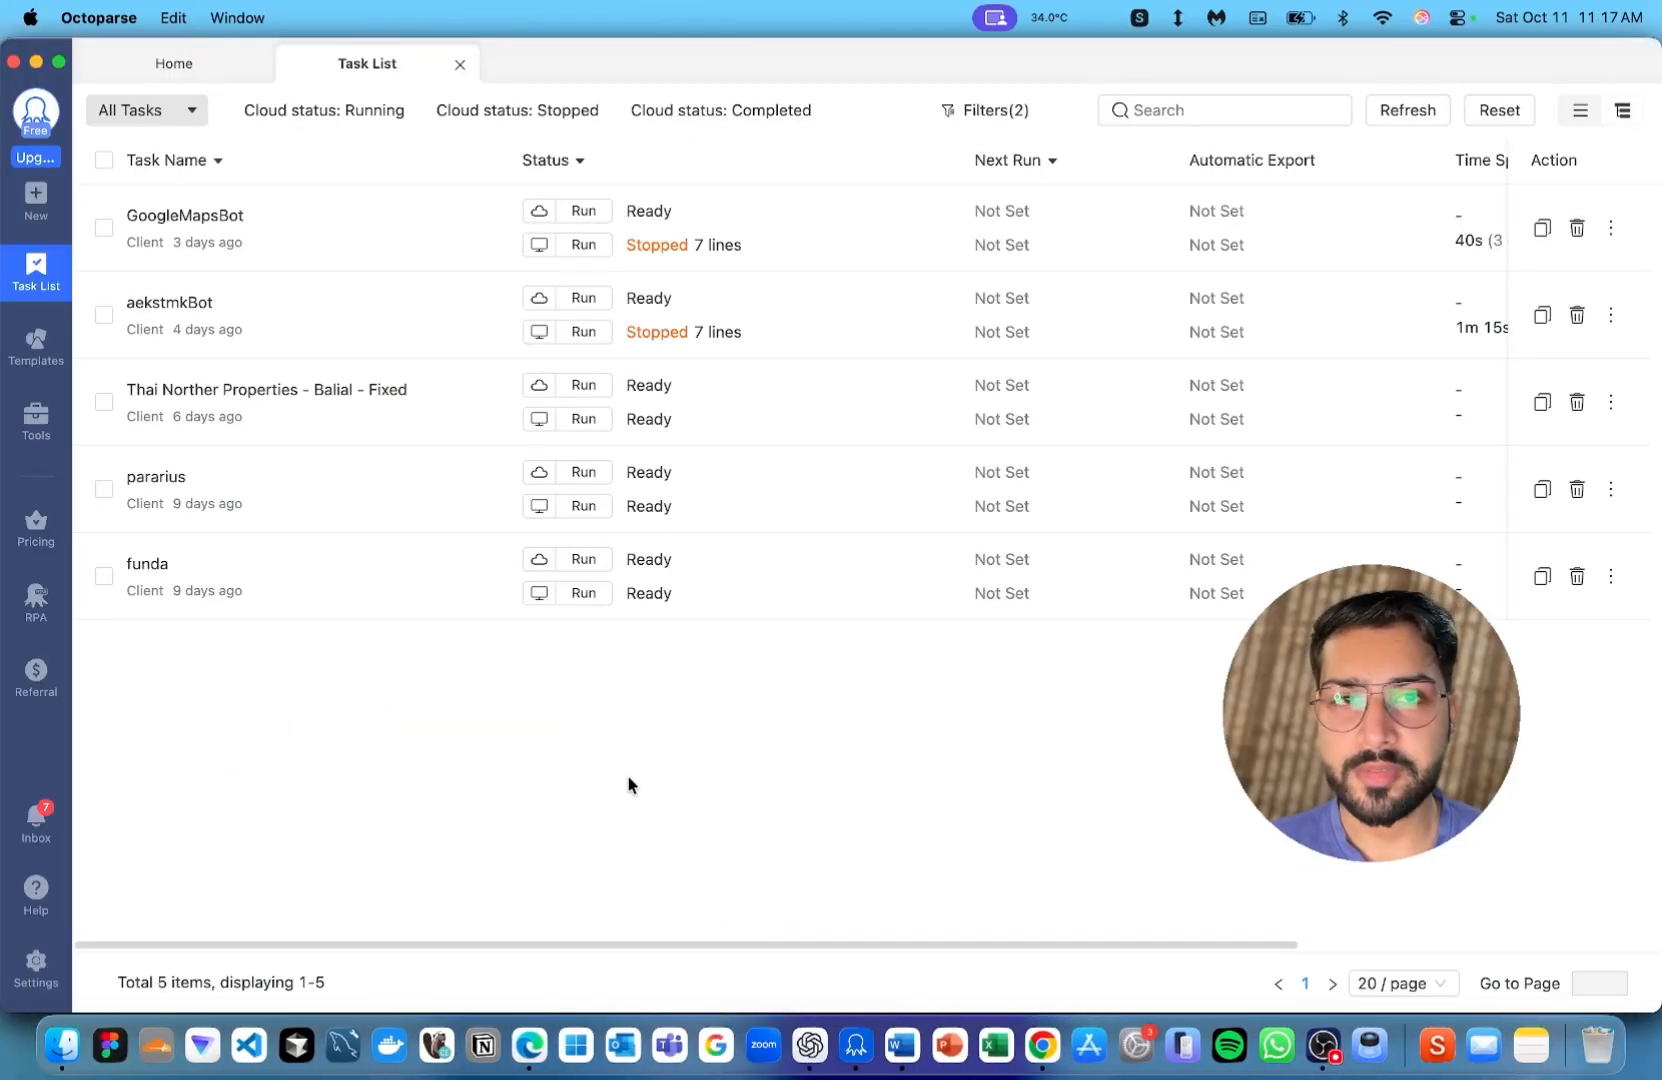
mouse_move(36, 200)
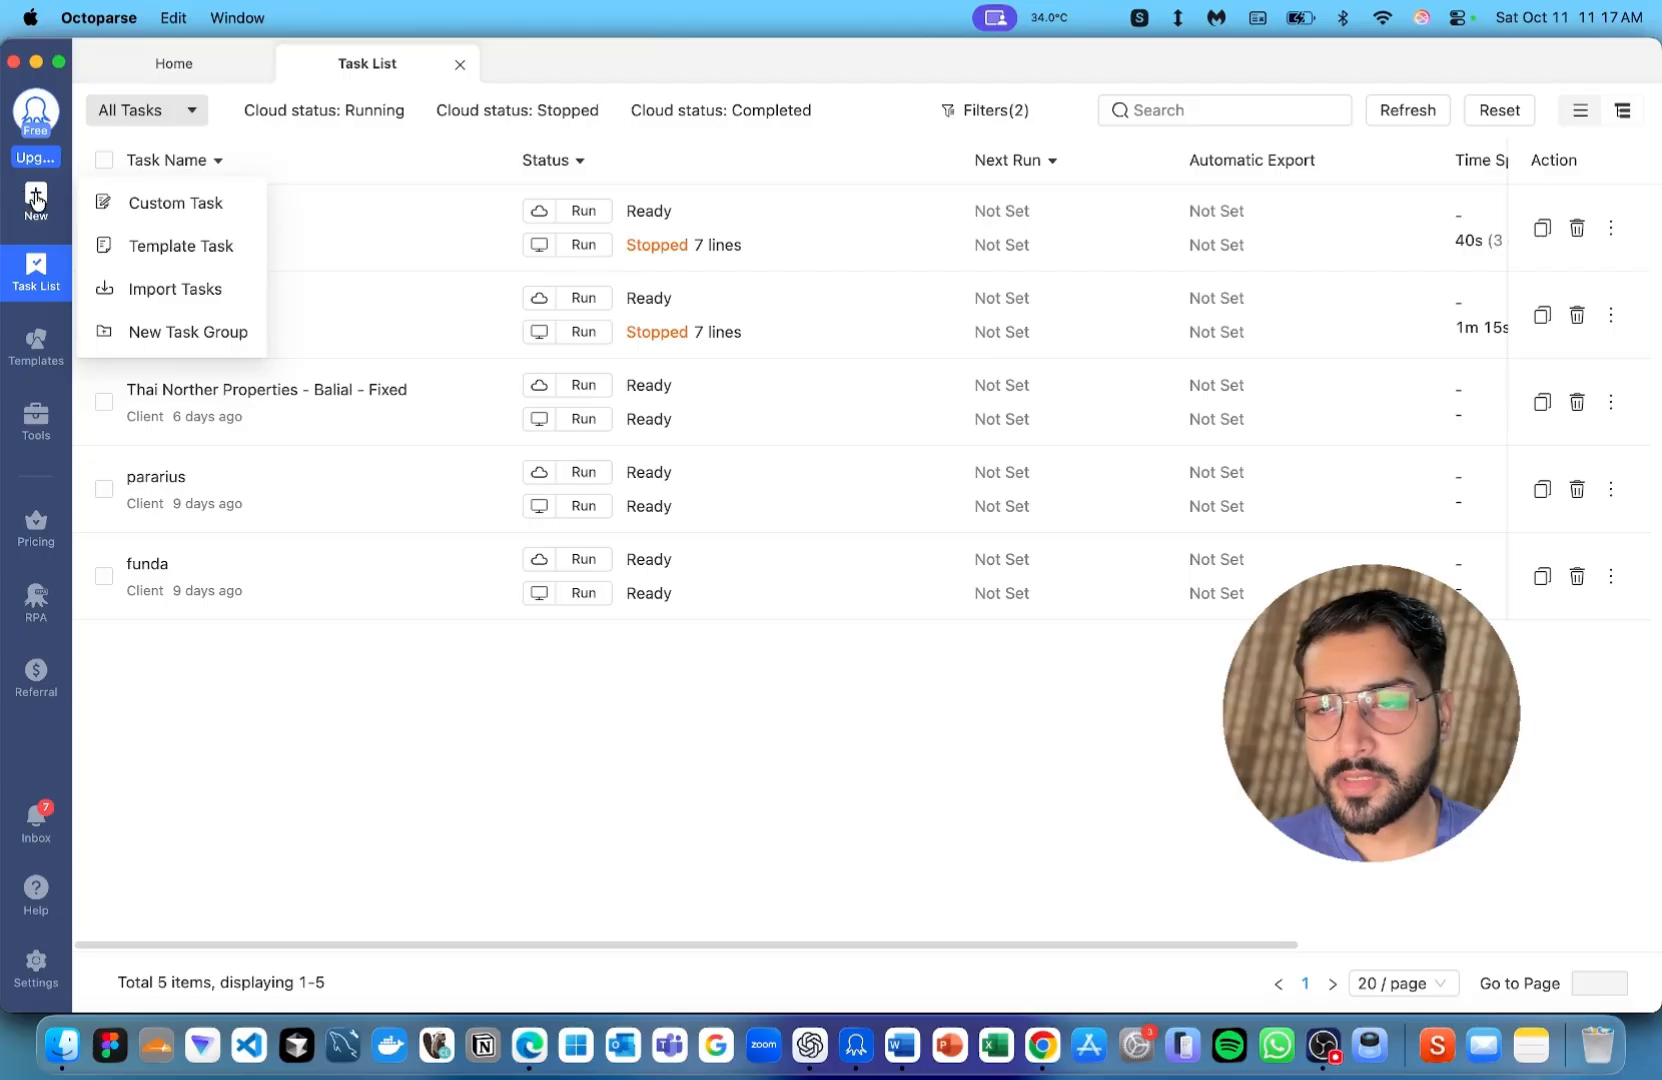
click(137, 205)
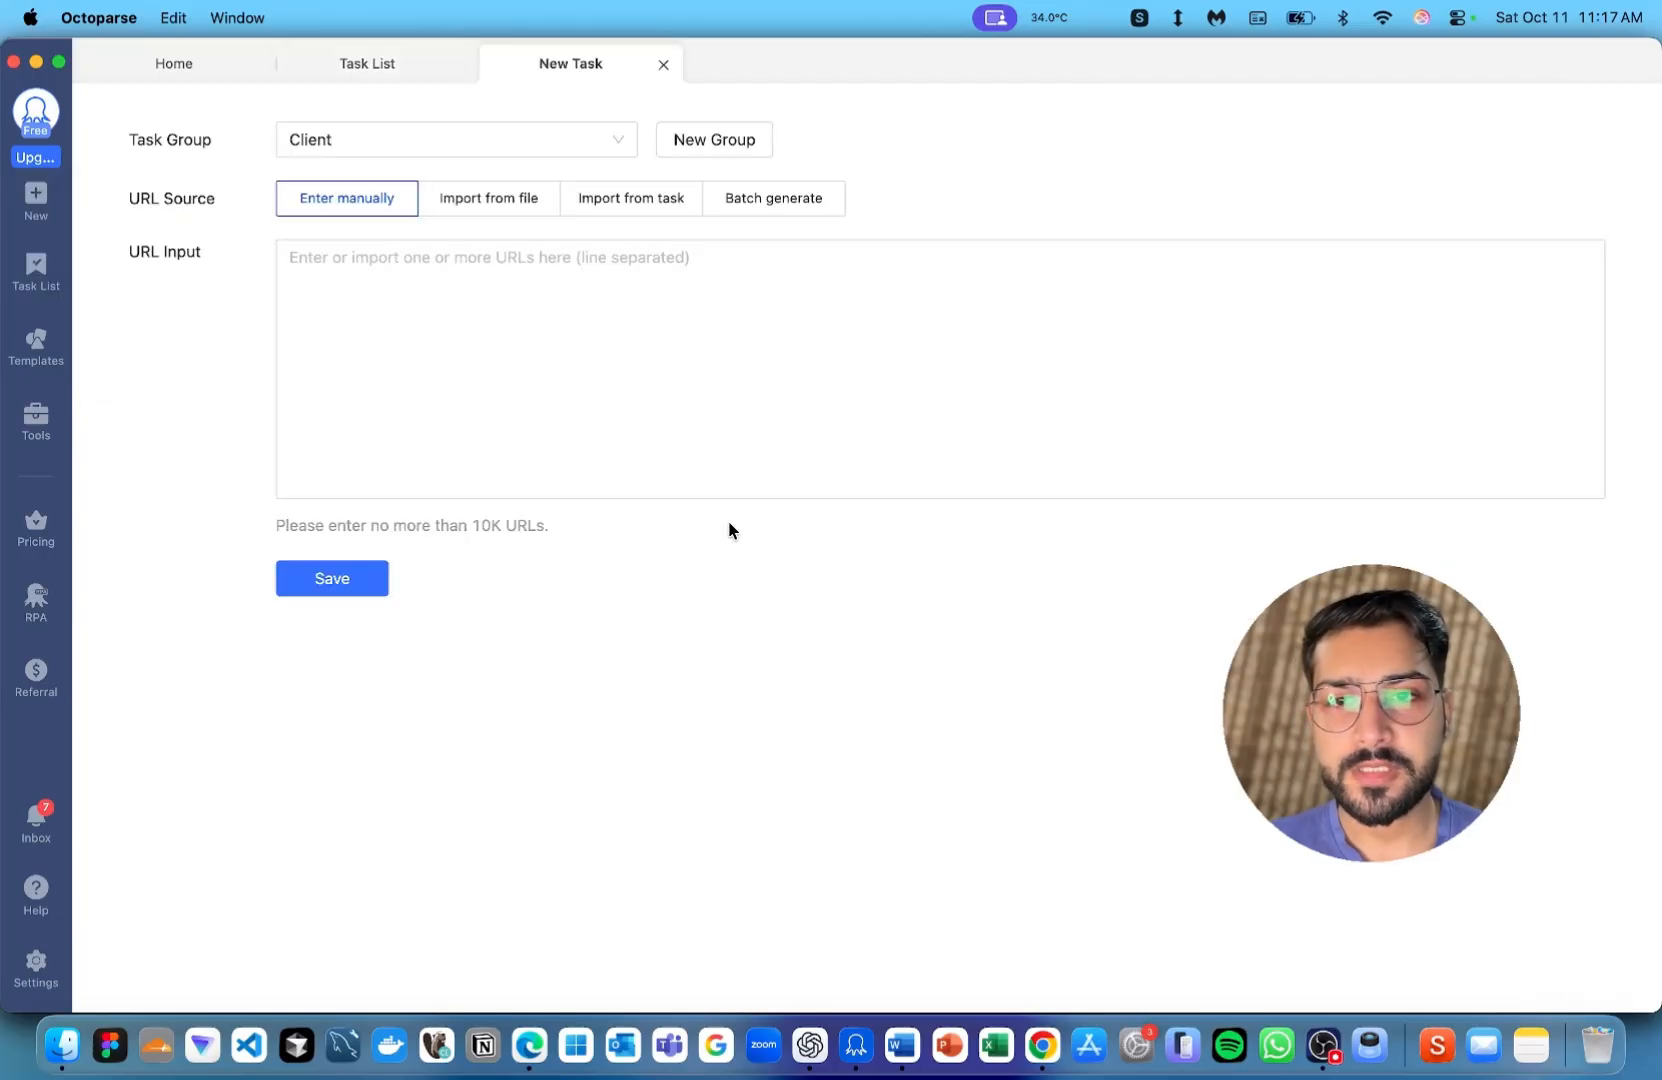
click(522, 344)
key(super+v)
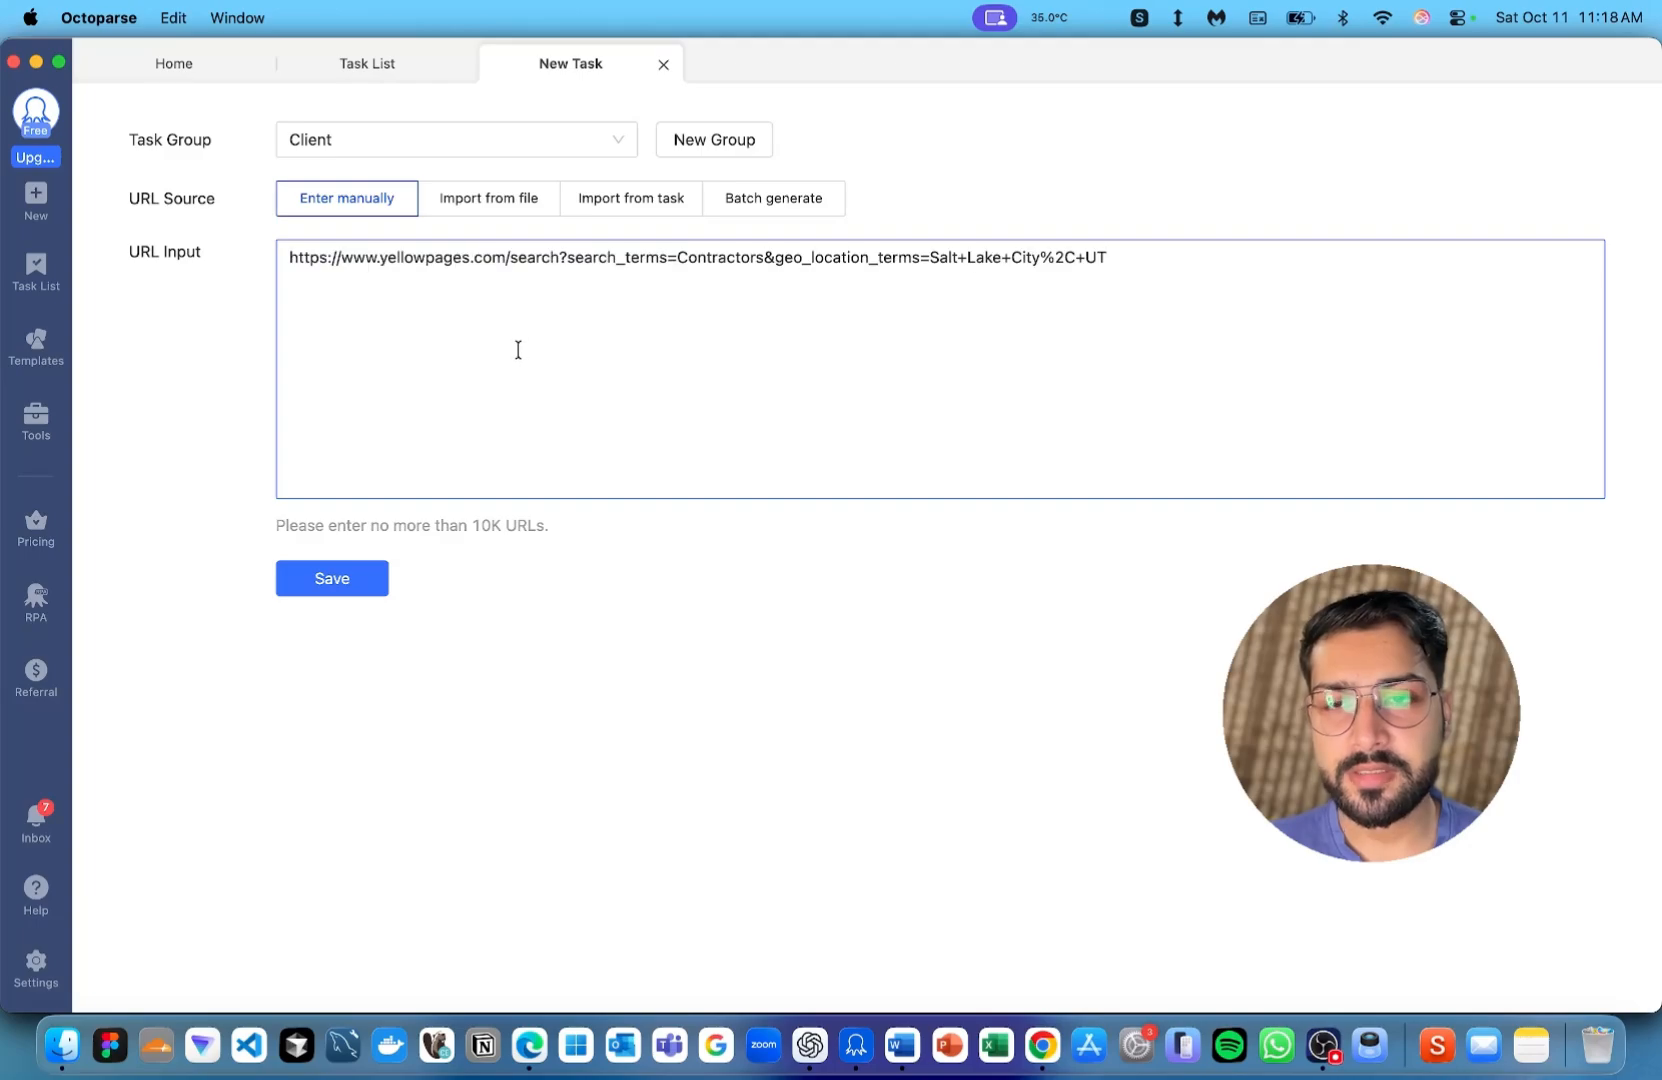
click(360, 578)
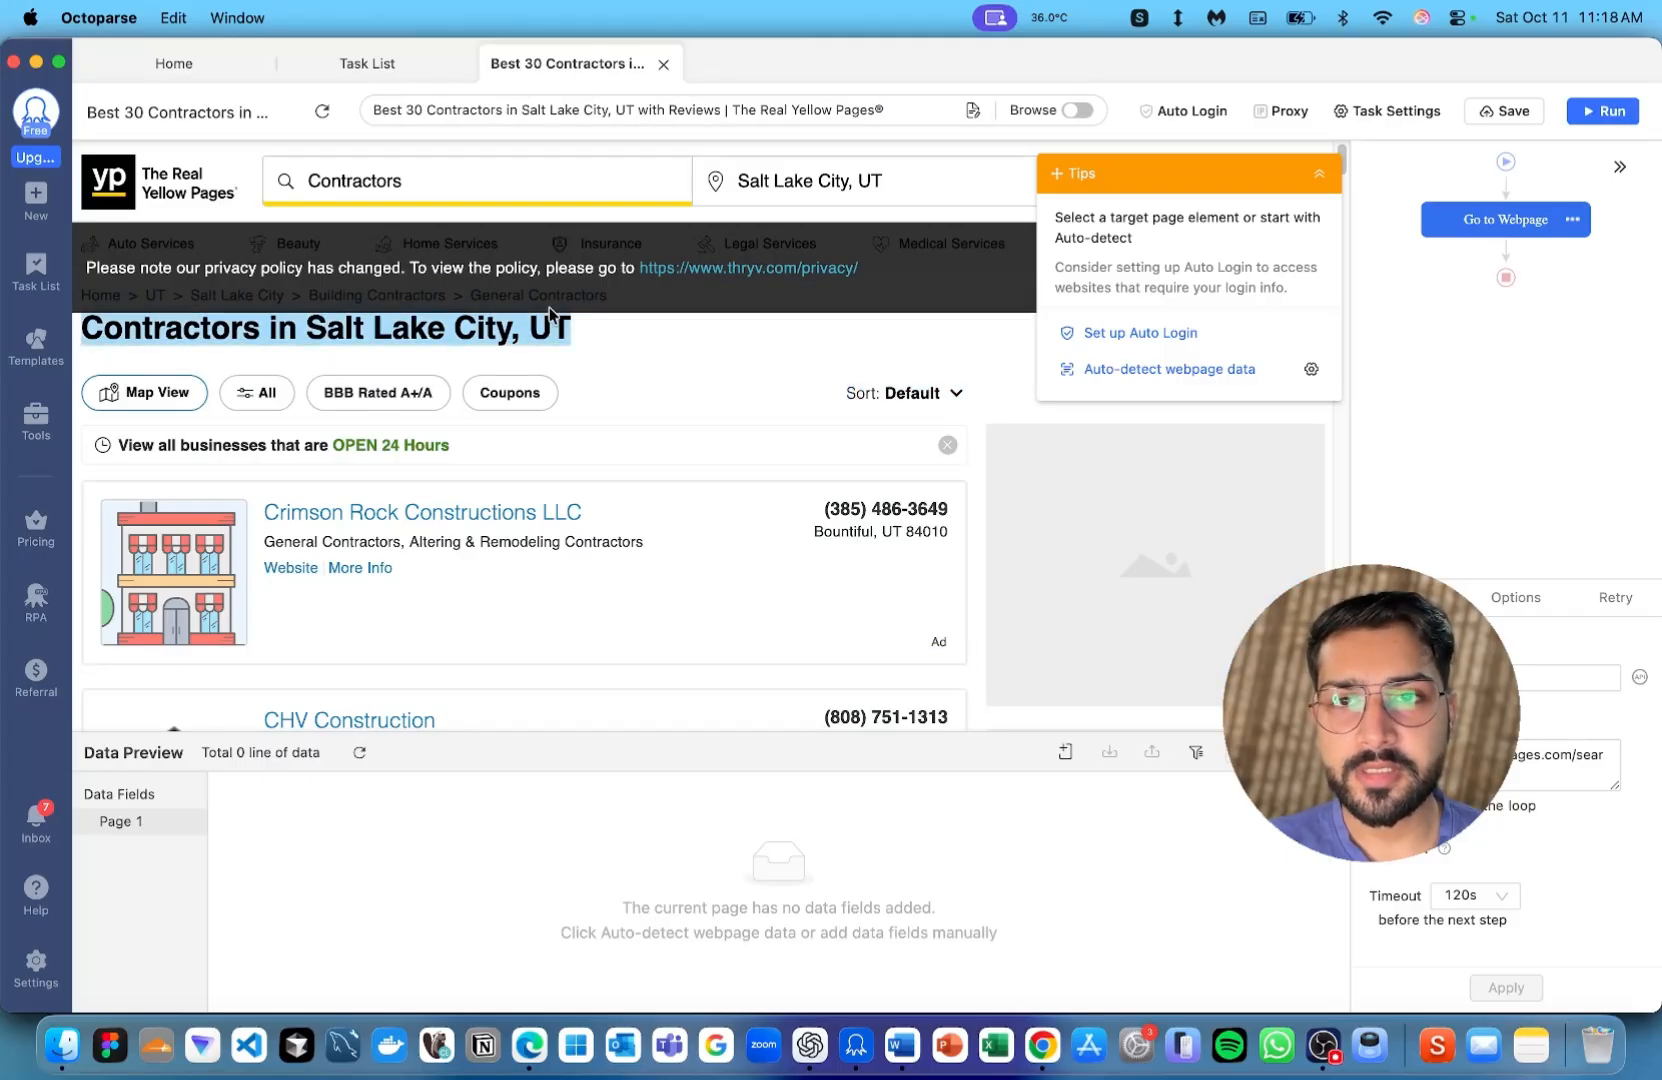
Auto-detect the webpage data and delete the Title, Image, first category URL, business description and open/closed status fields
click(1197, 372)
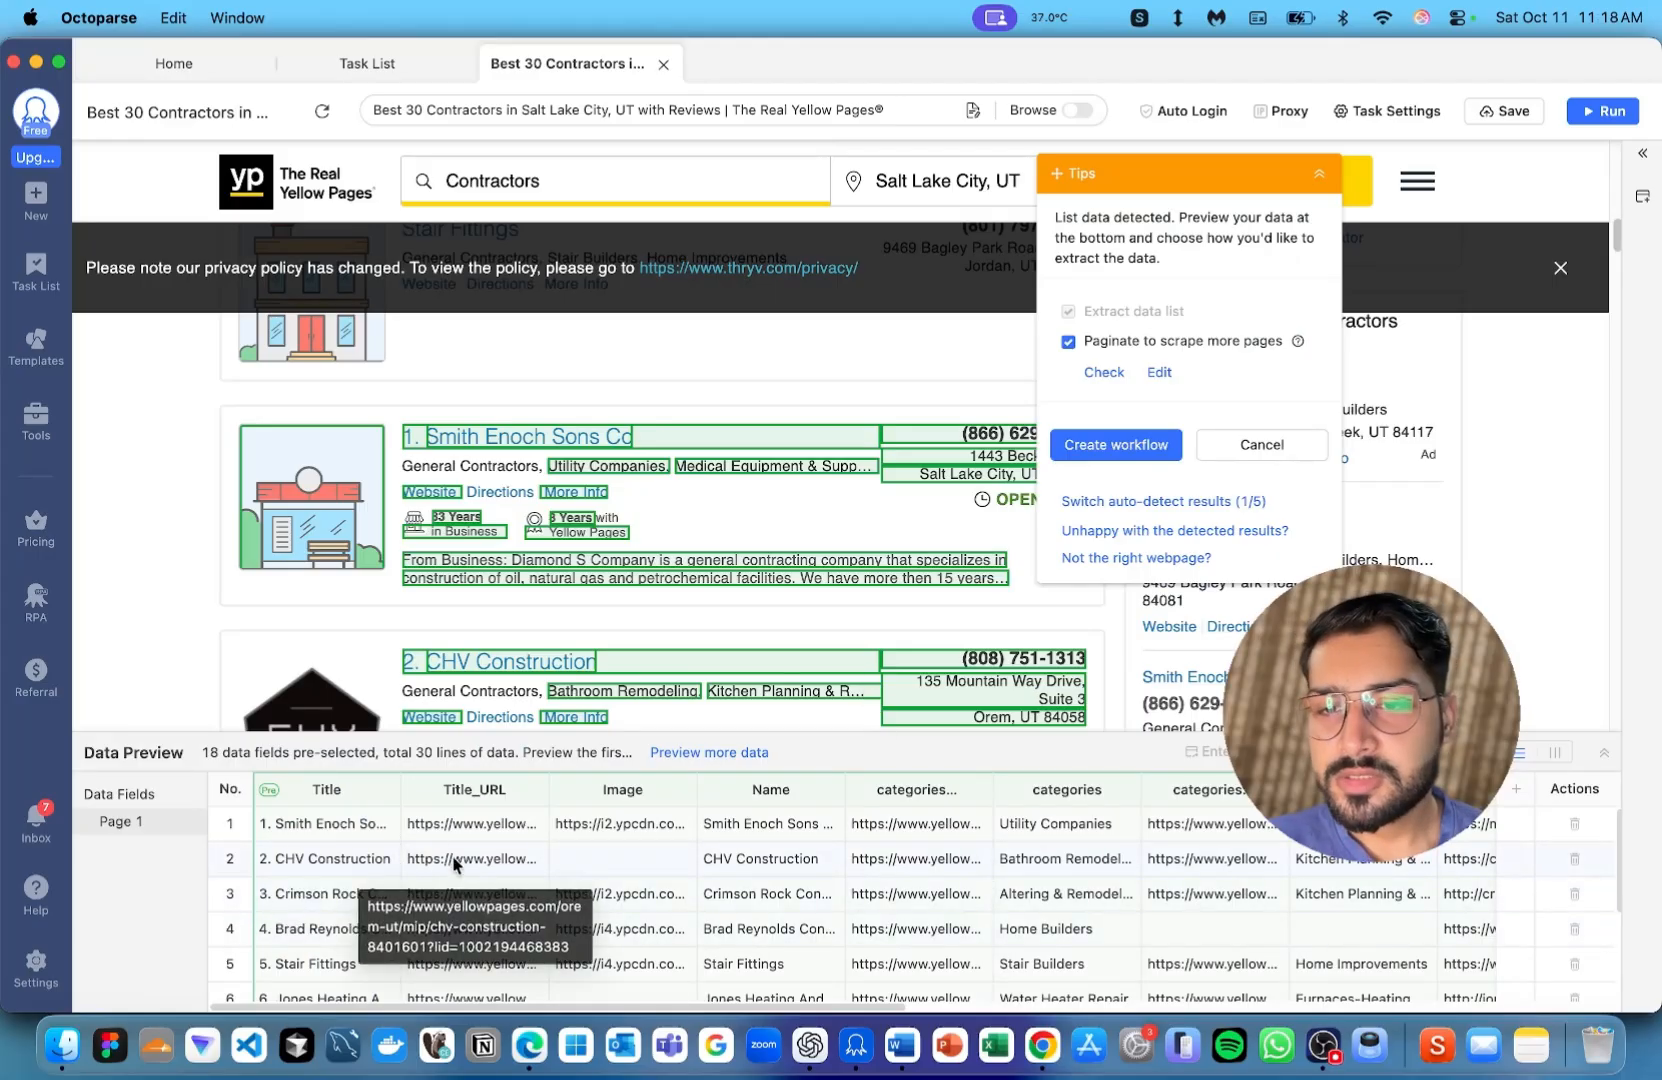
click(381, 794)
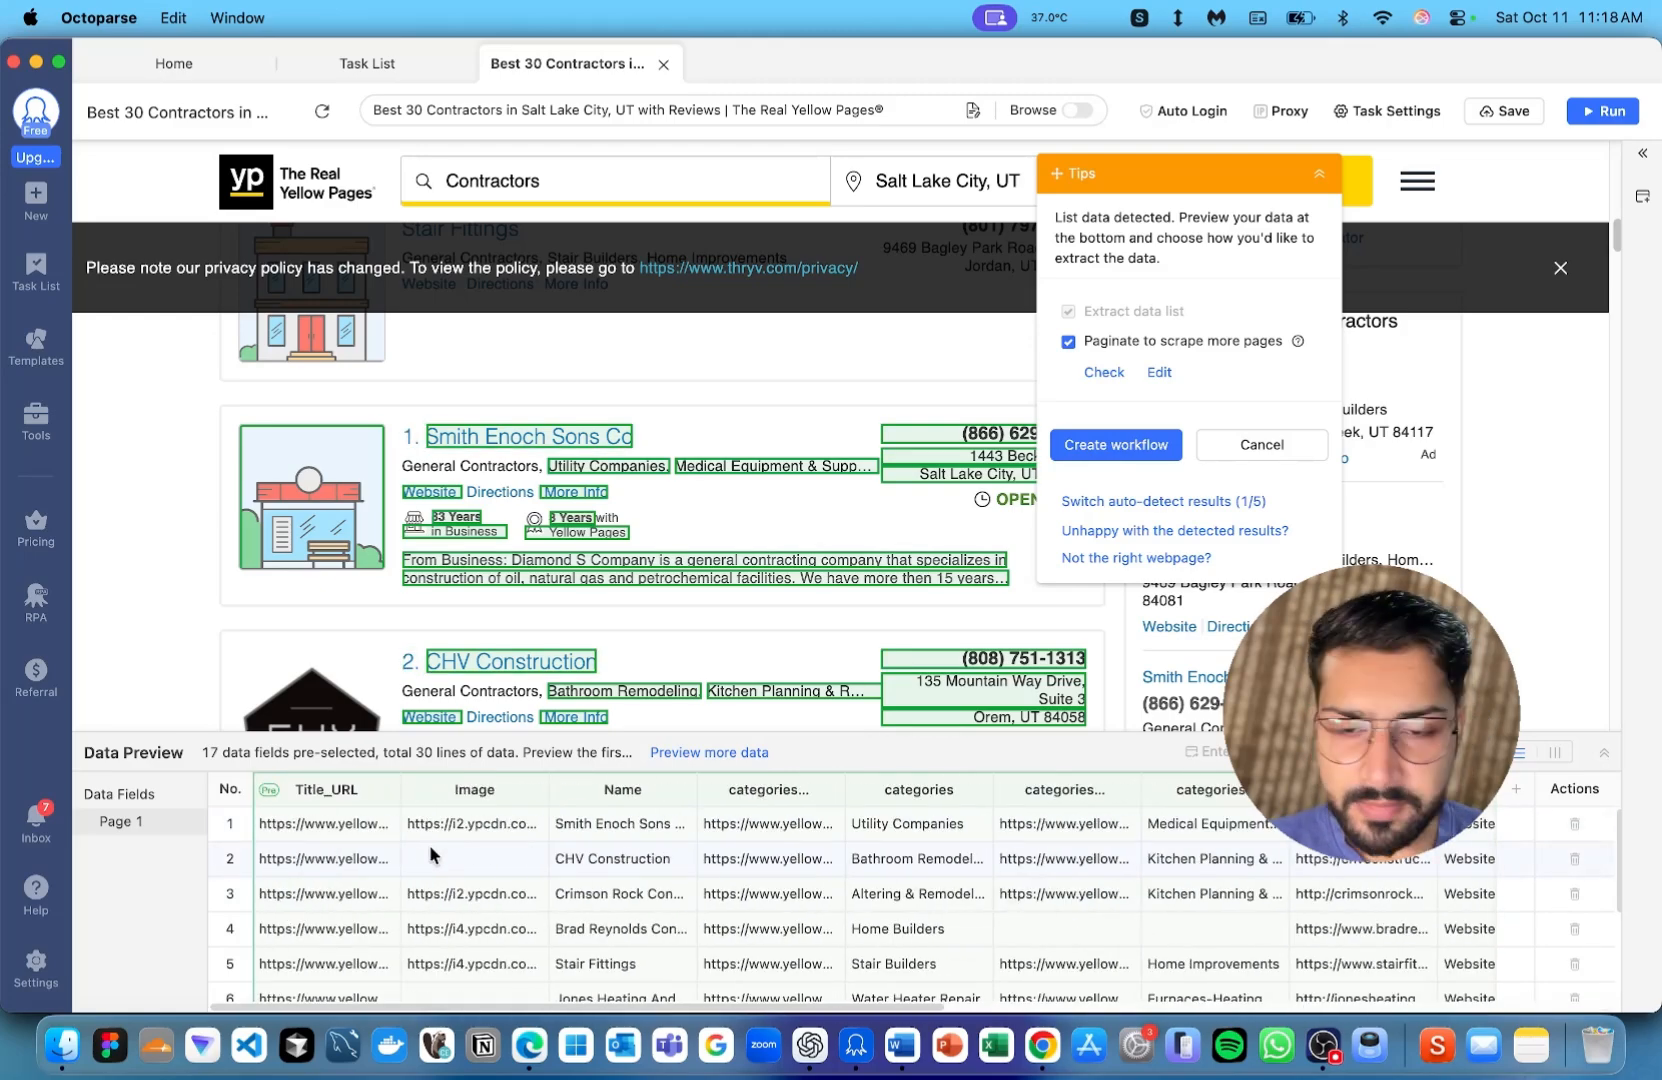
click(528, 790)
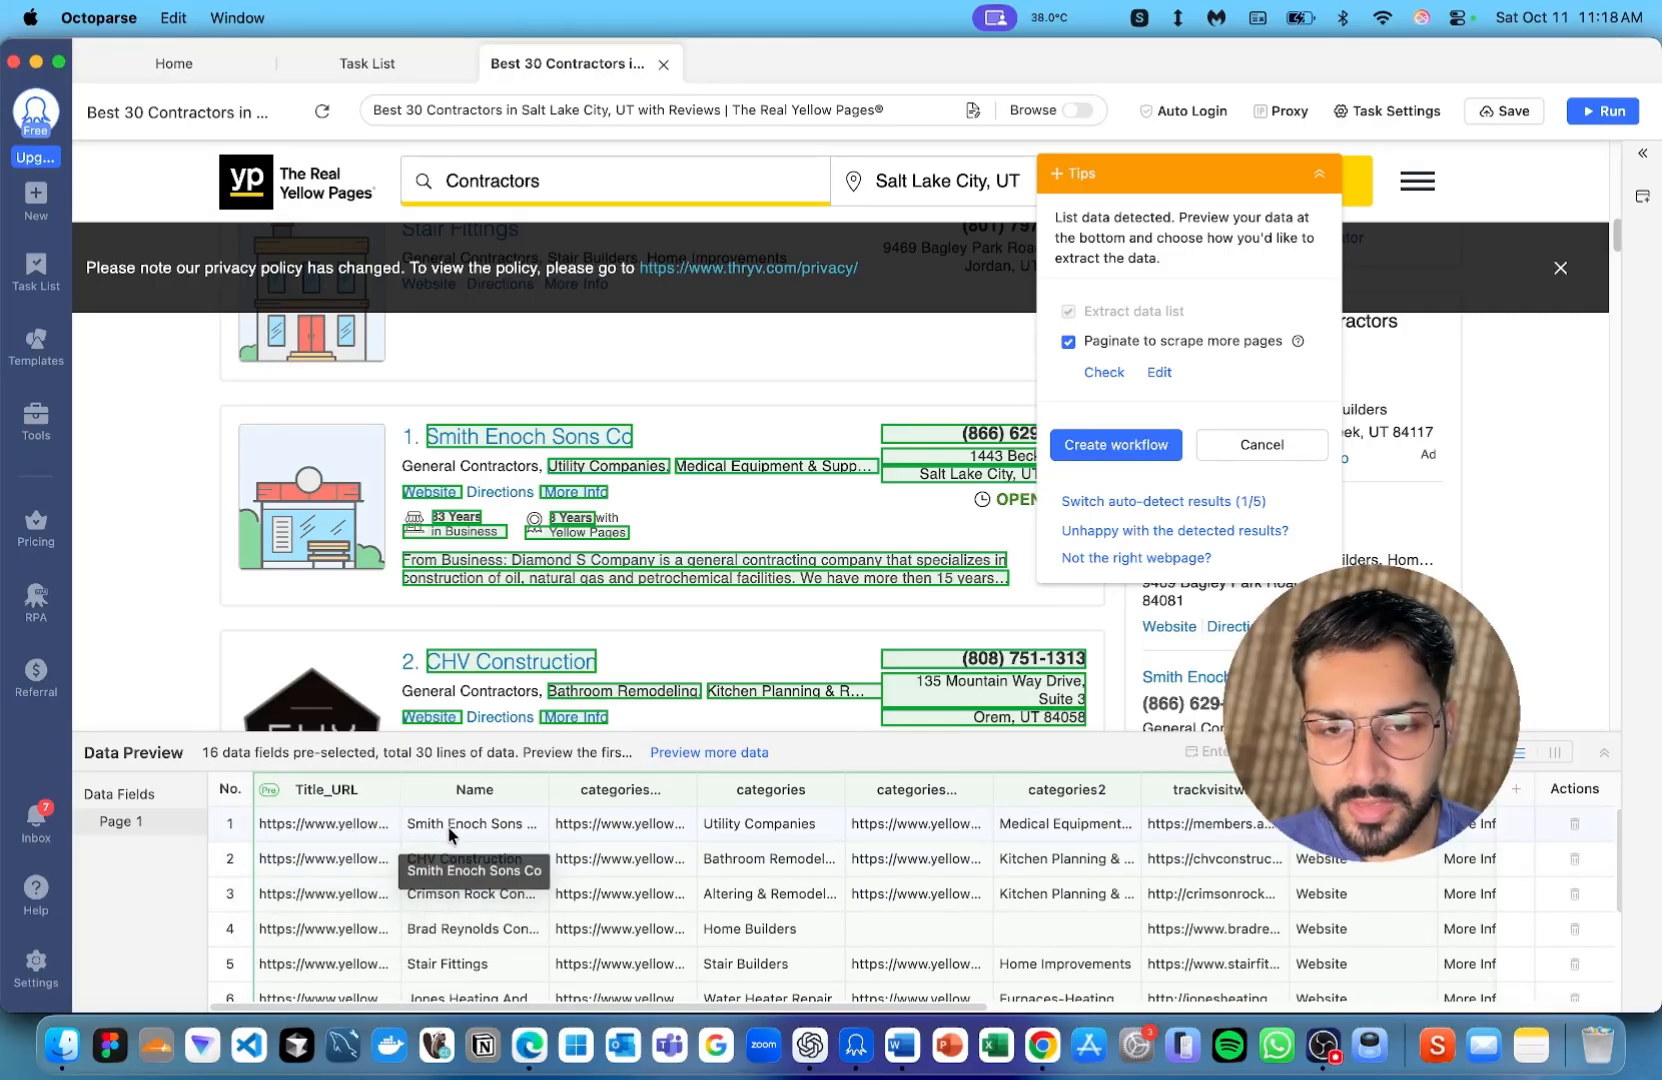
click(680, 790)
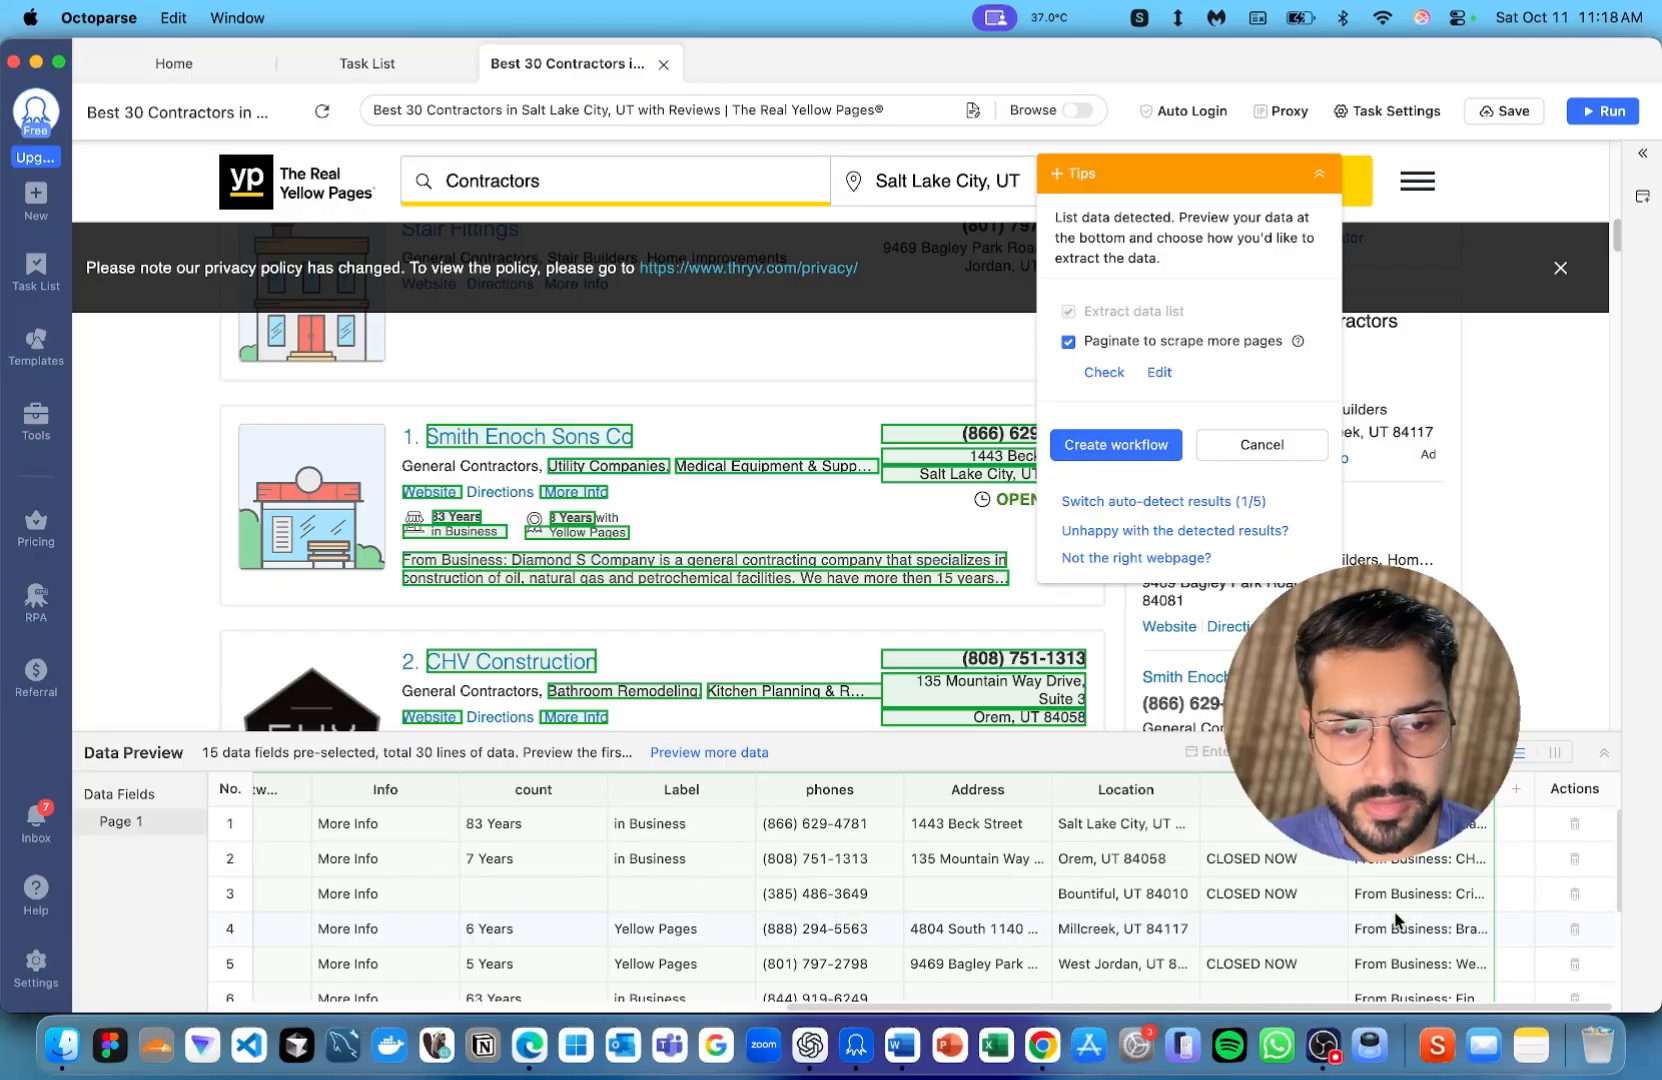
click(1477, 790)
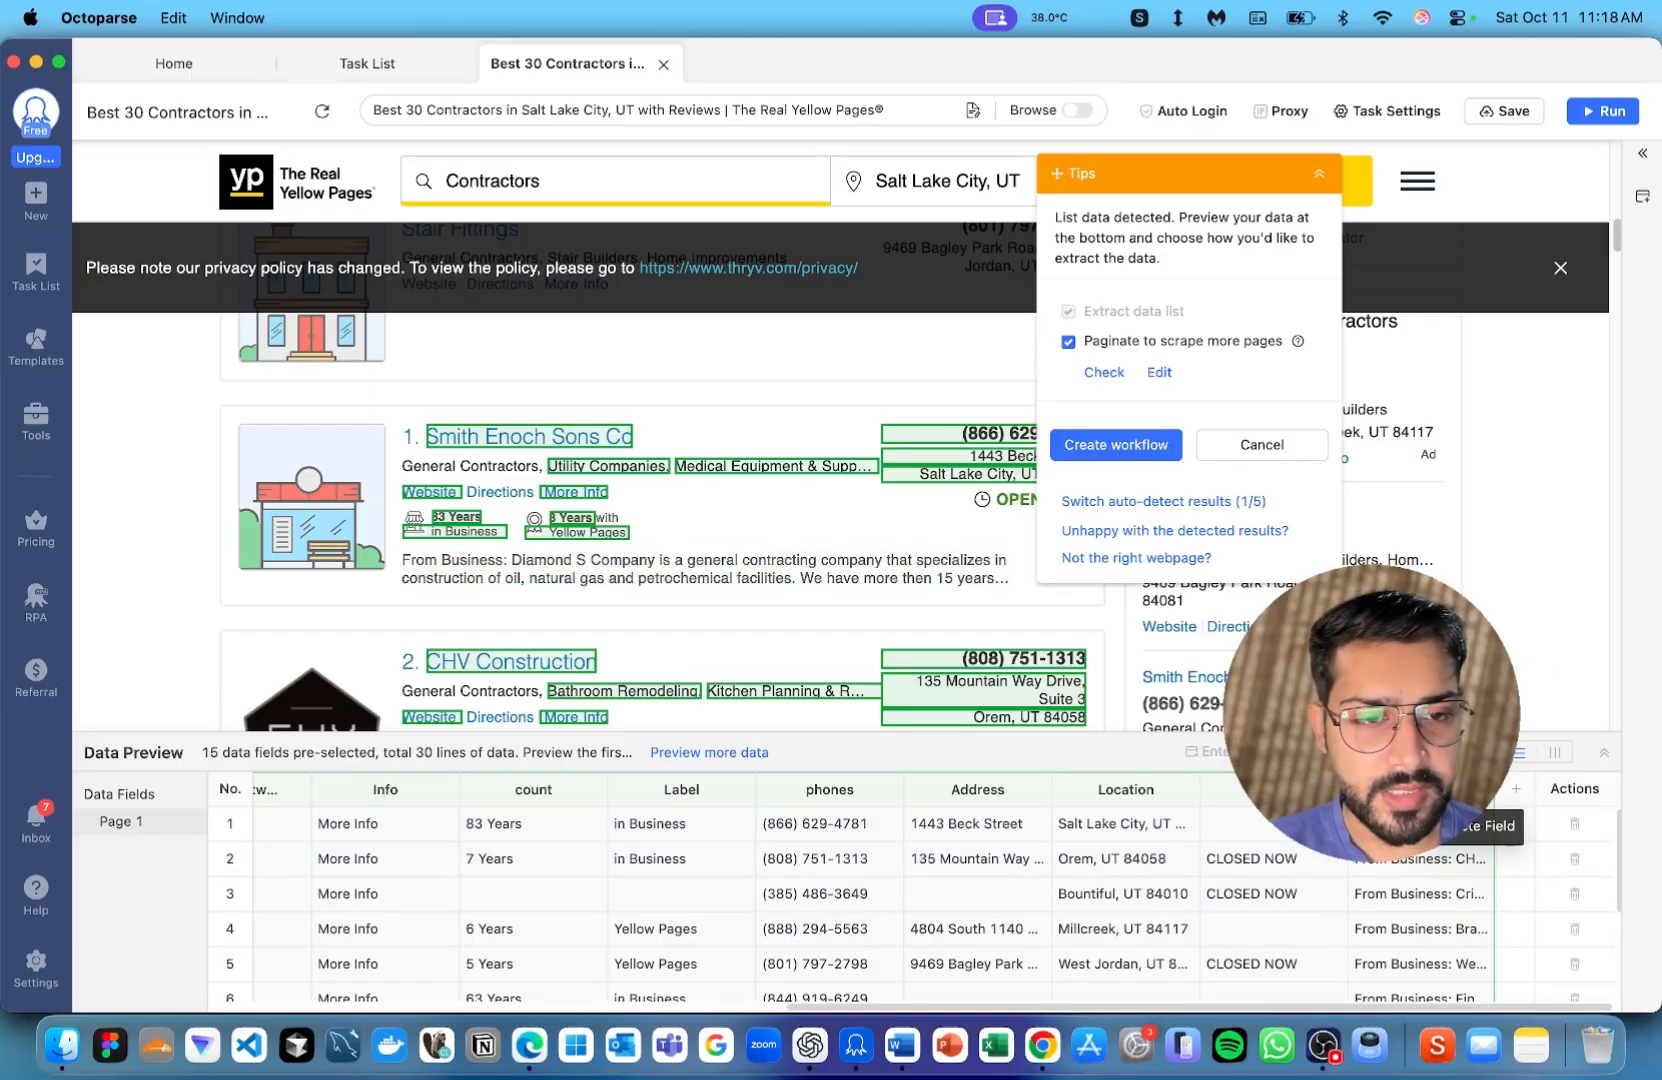
click(1477, 790)
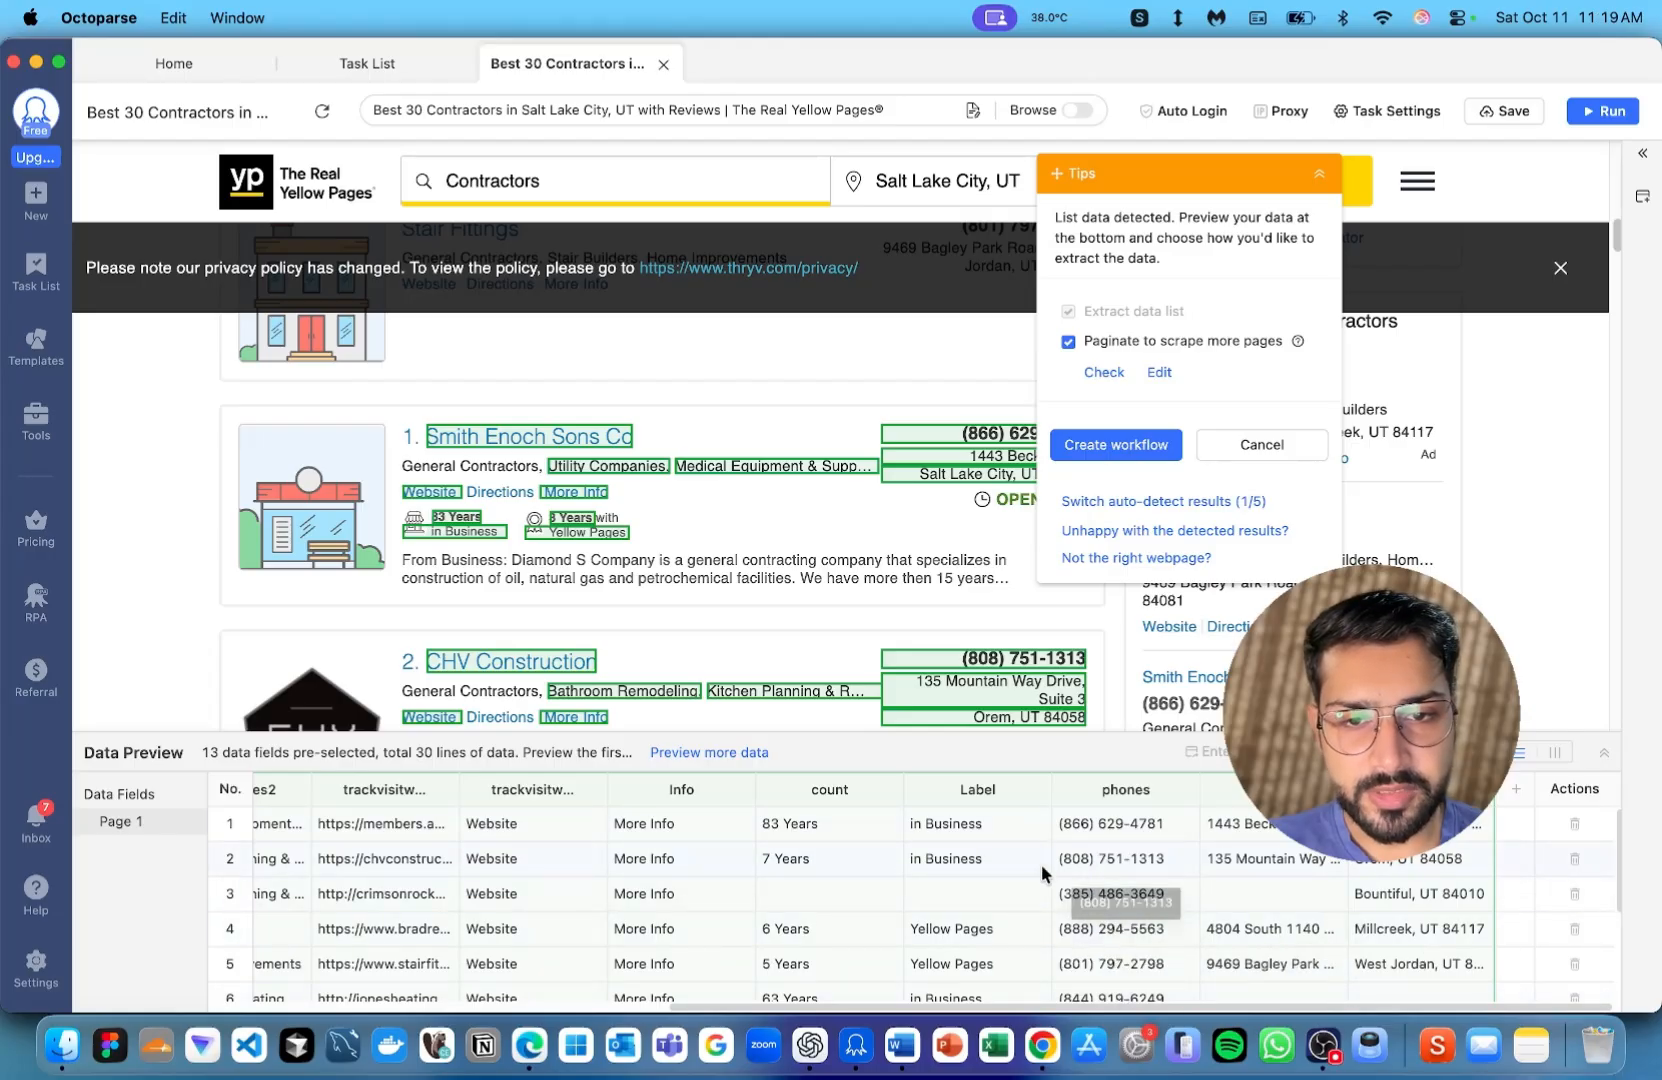
Delete the Label, count, Info, website link text and all remaining category fields, and create the workflow with pagination enabled
click(1036, 790)
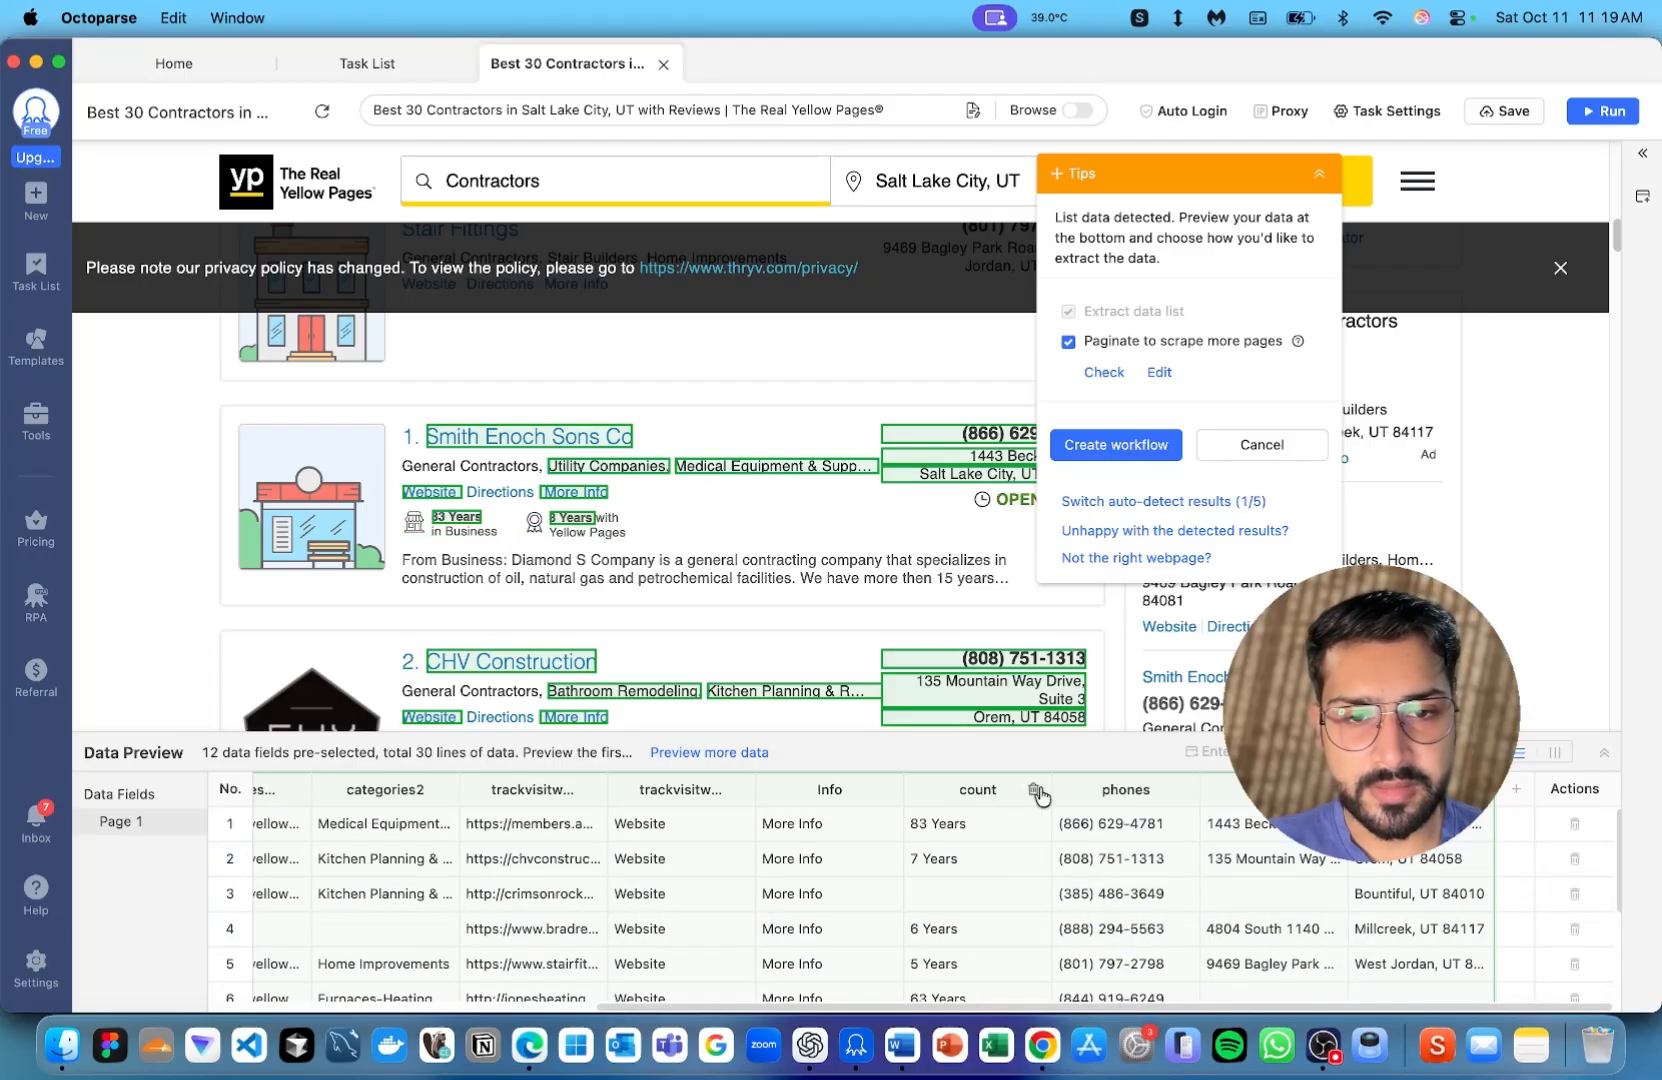
click(1036, 792)
click(1031, 792)
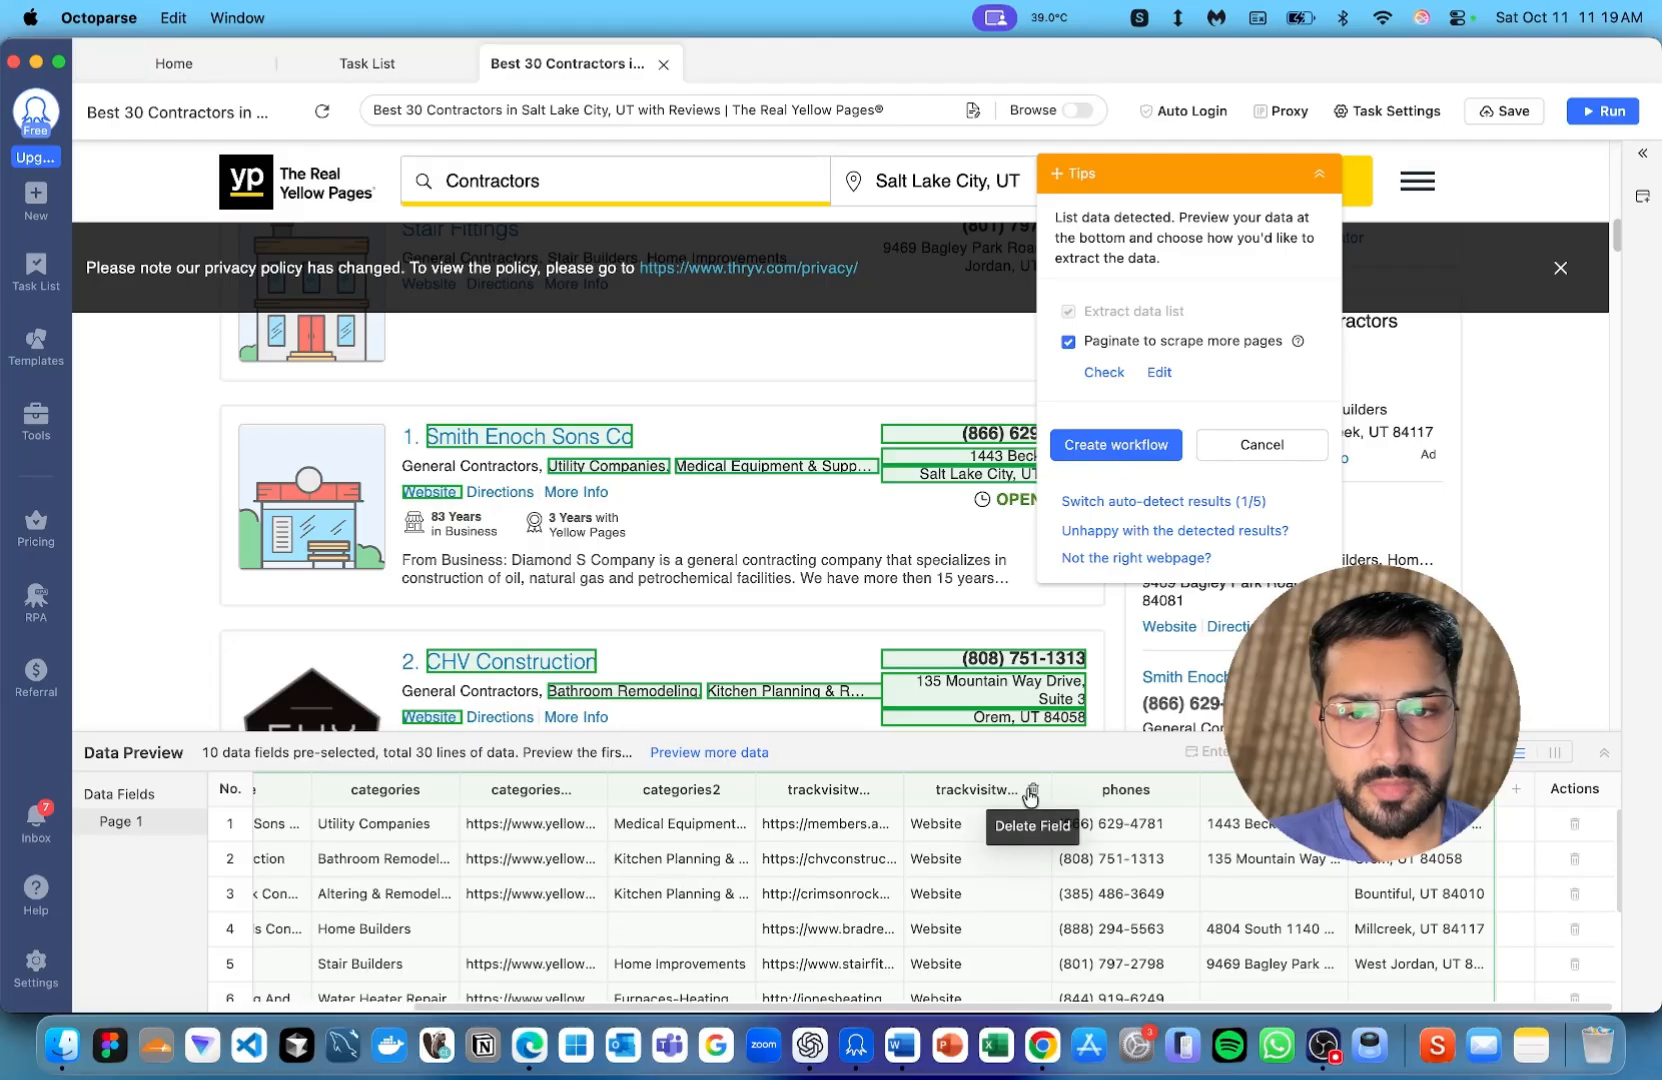
click(1032, 792)
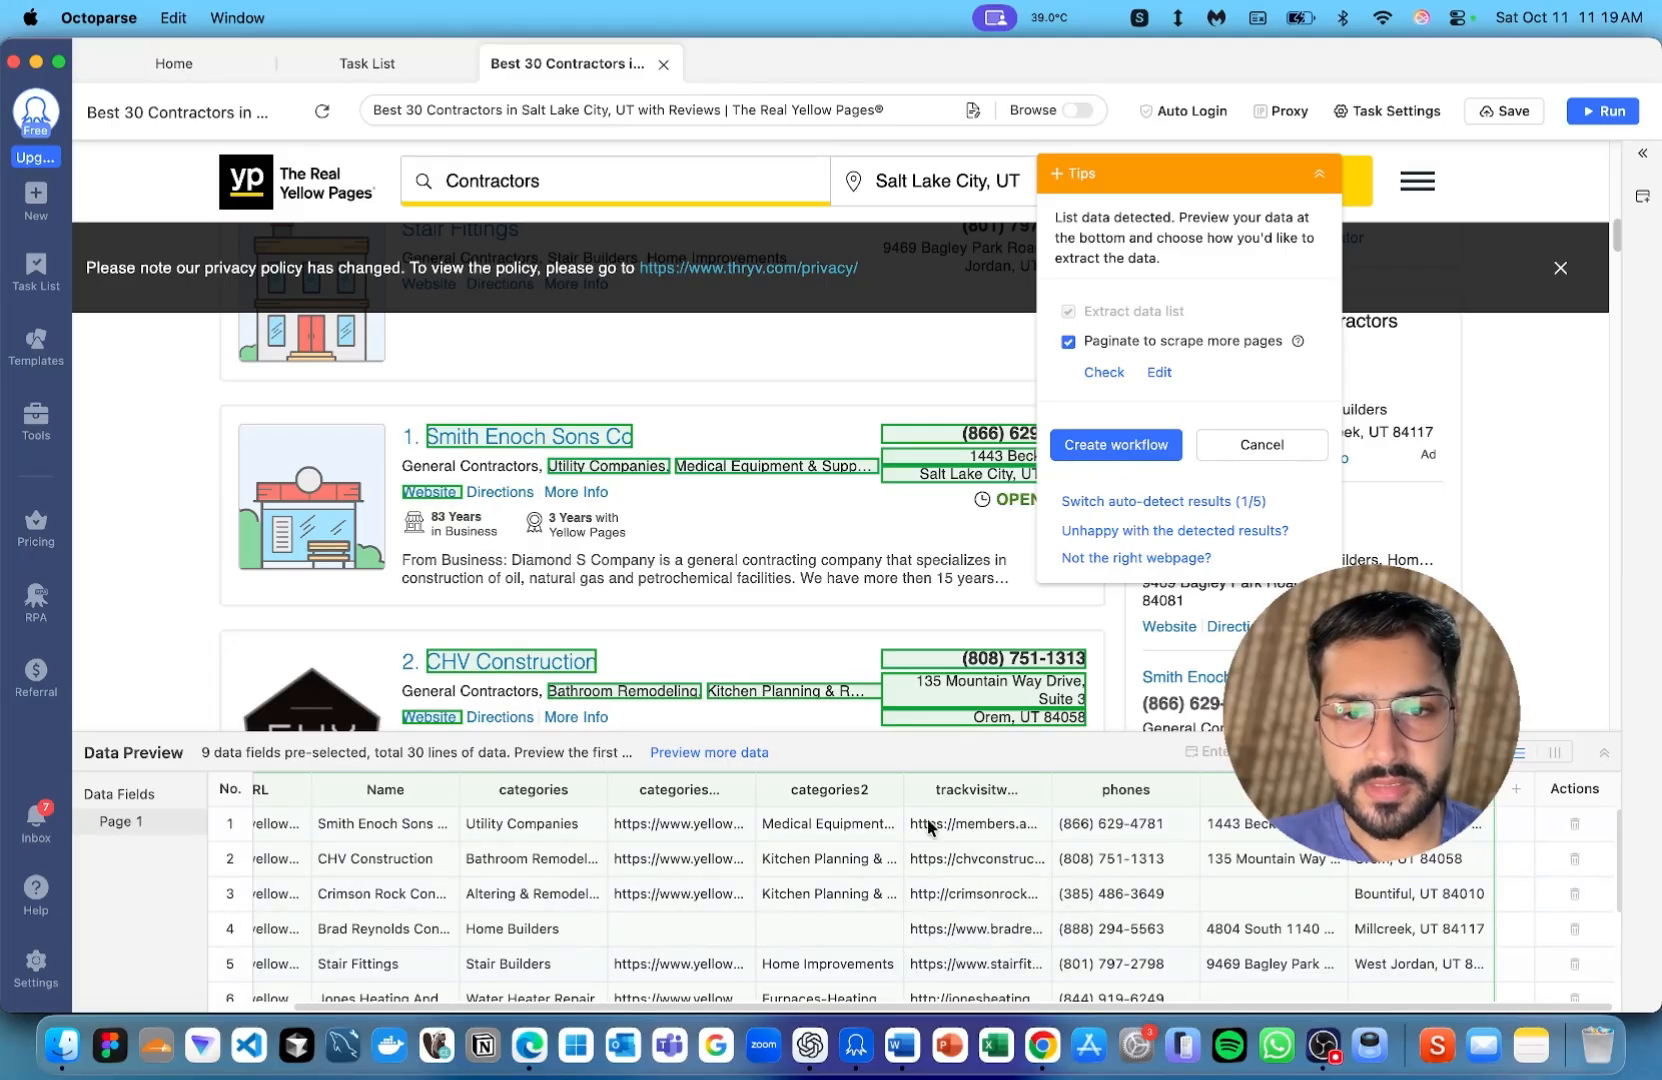
click(883, 792)
click(858, 792)
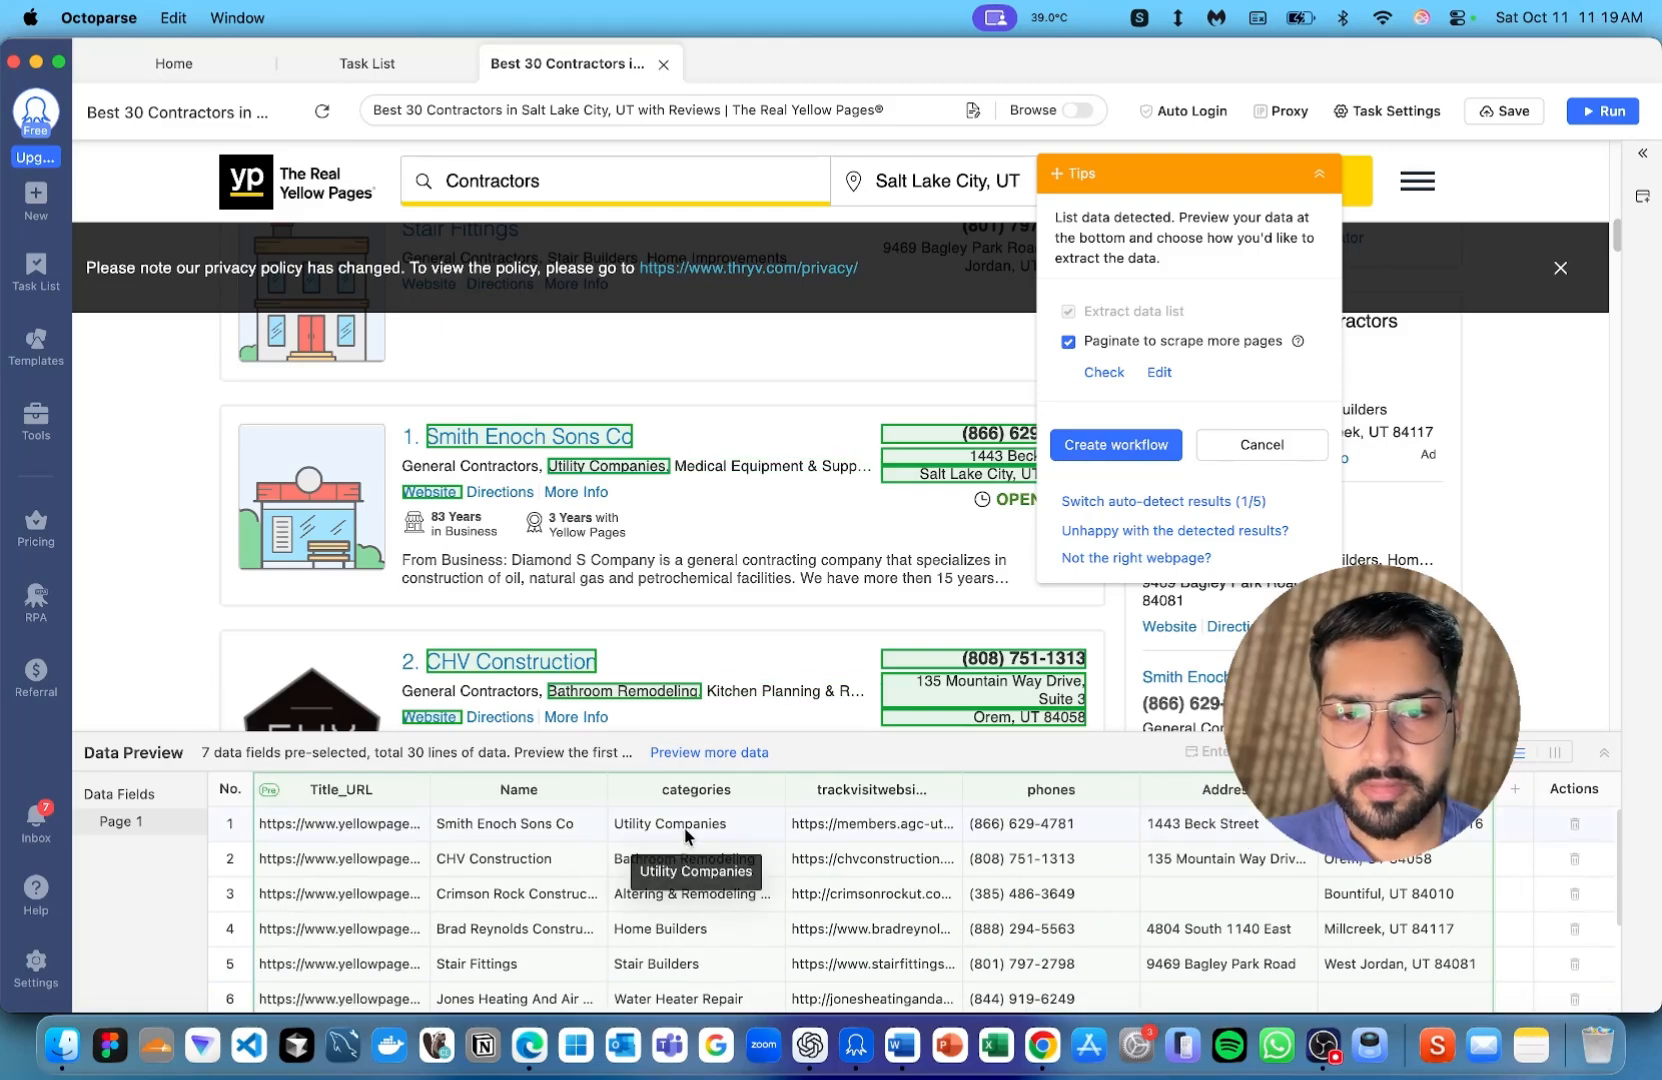
click(765, 792)
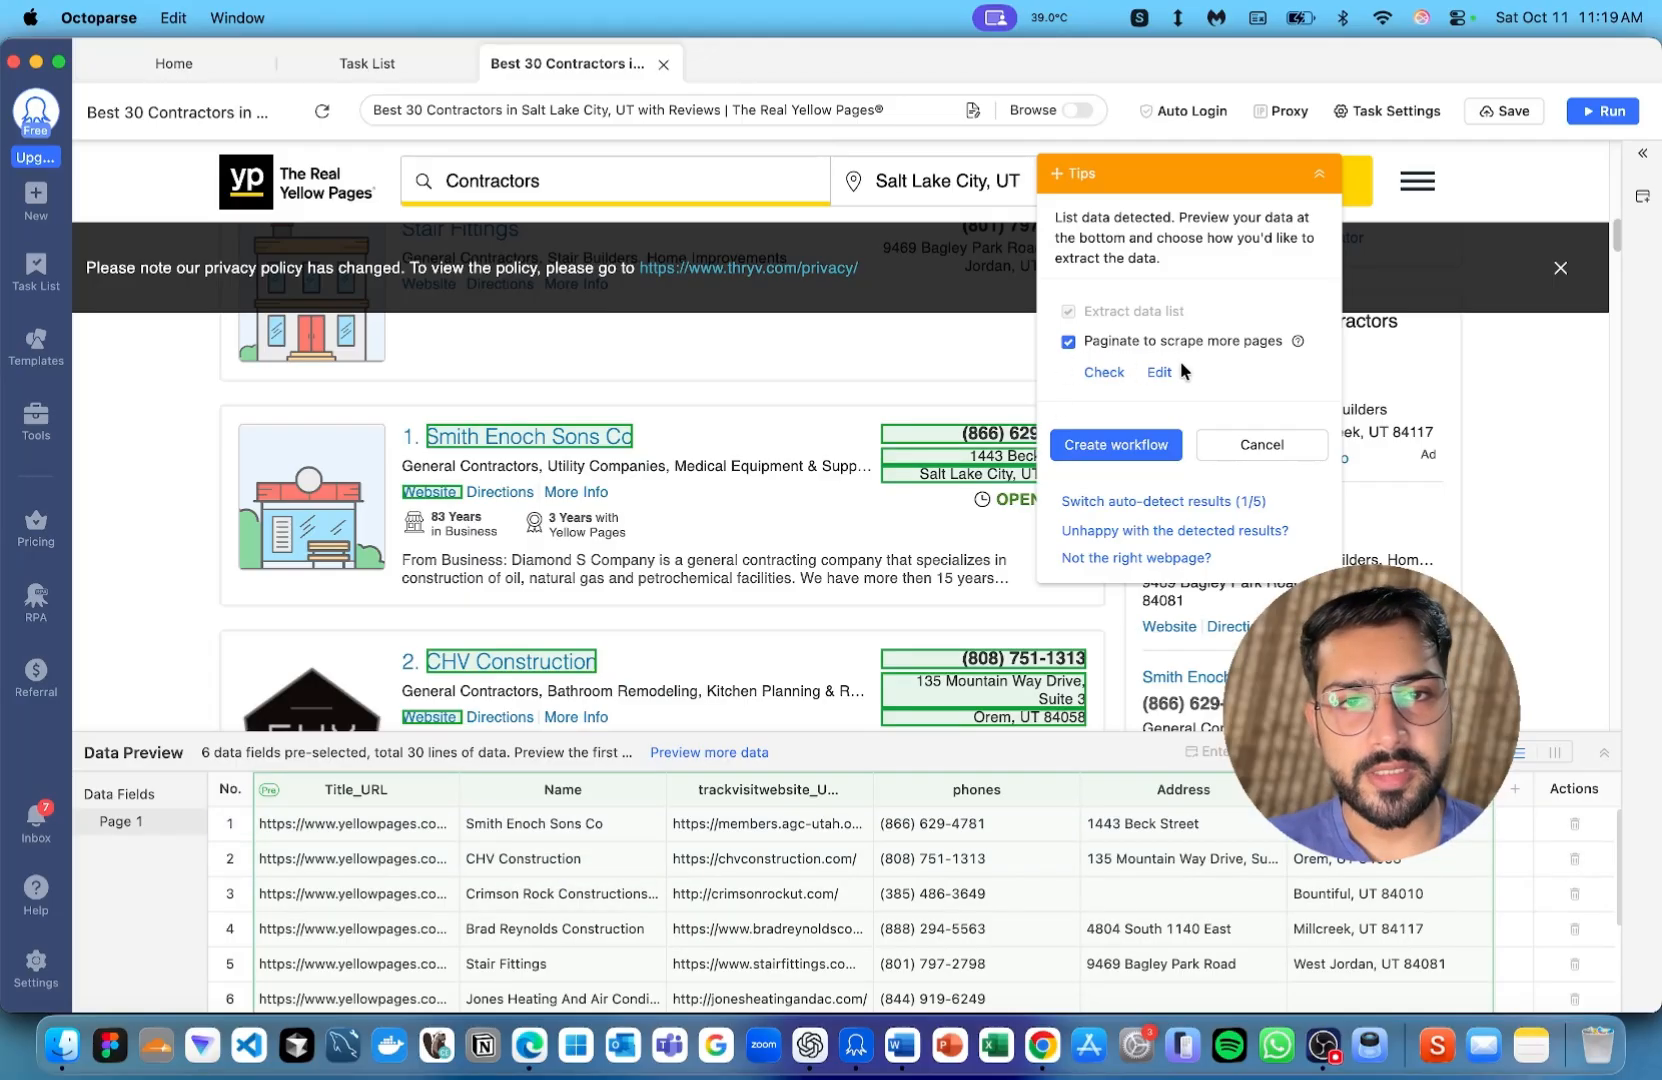
click(1130, 452)
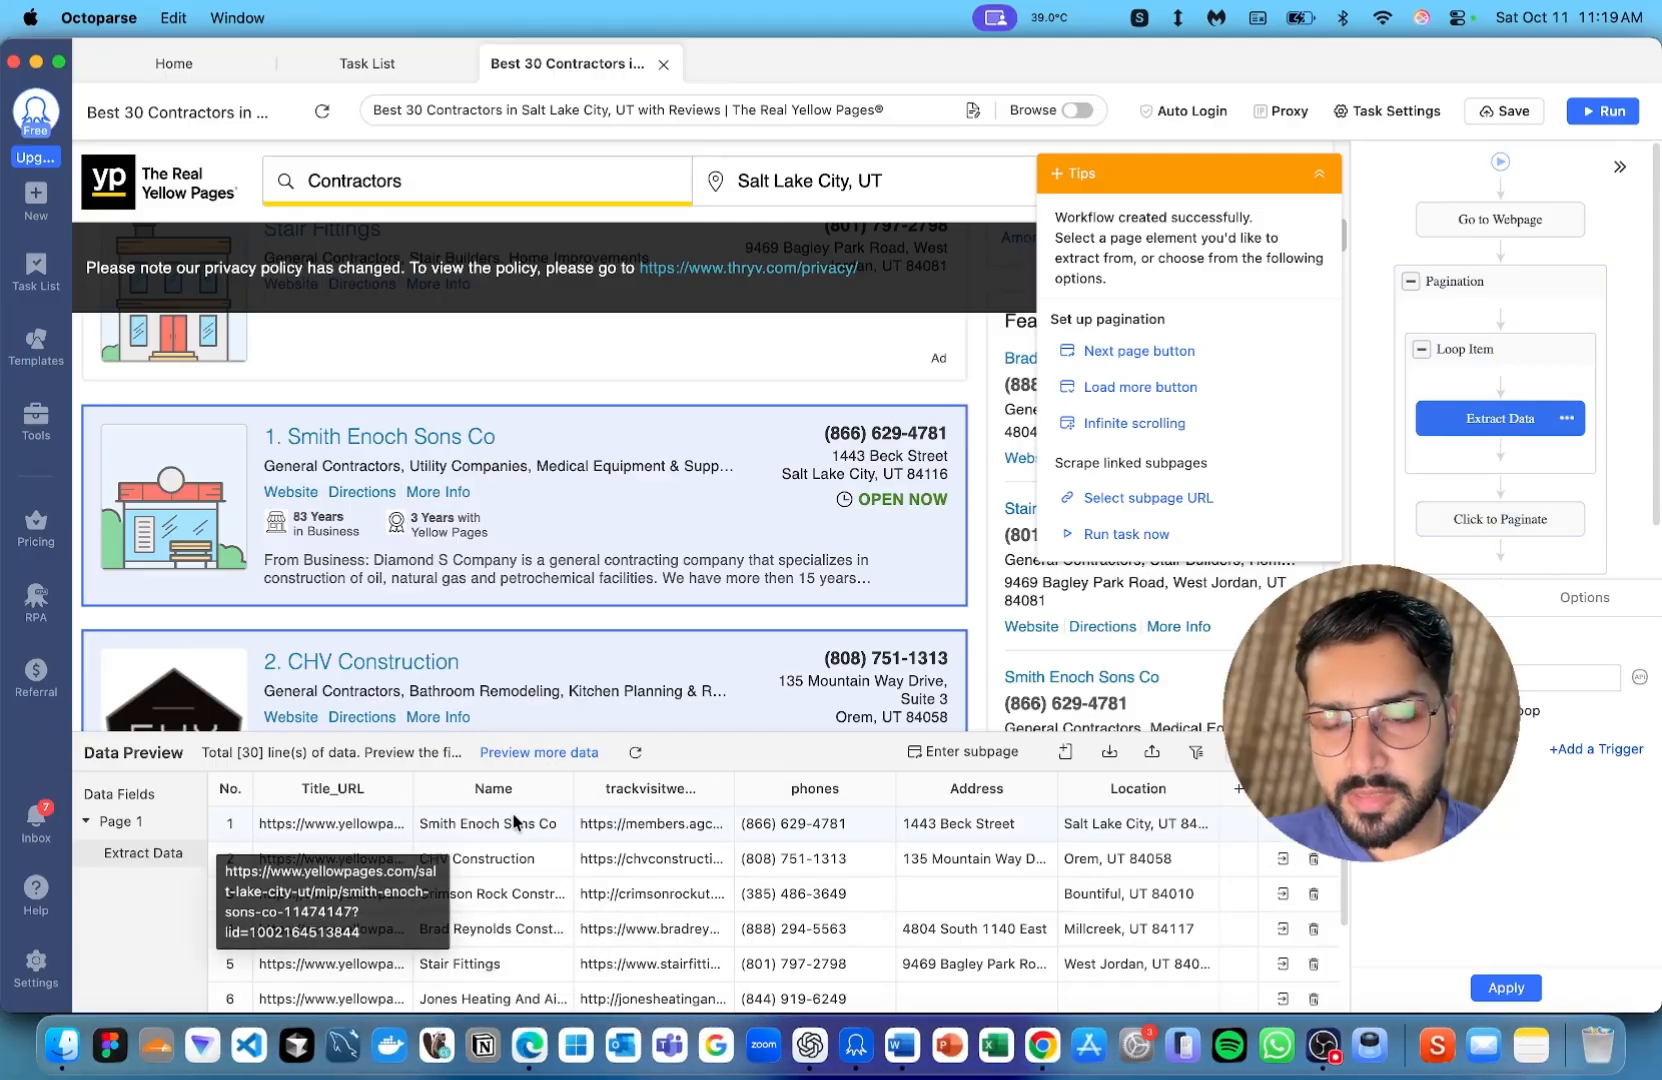
Rename the website URL field to Website and the Address field to Street, keeping the phones and Location names
double_click(654, 790)
text(Website)
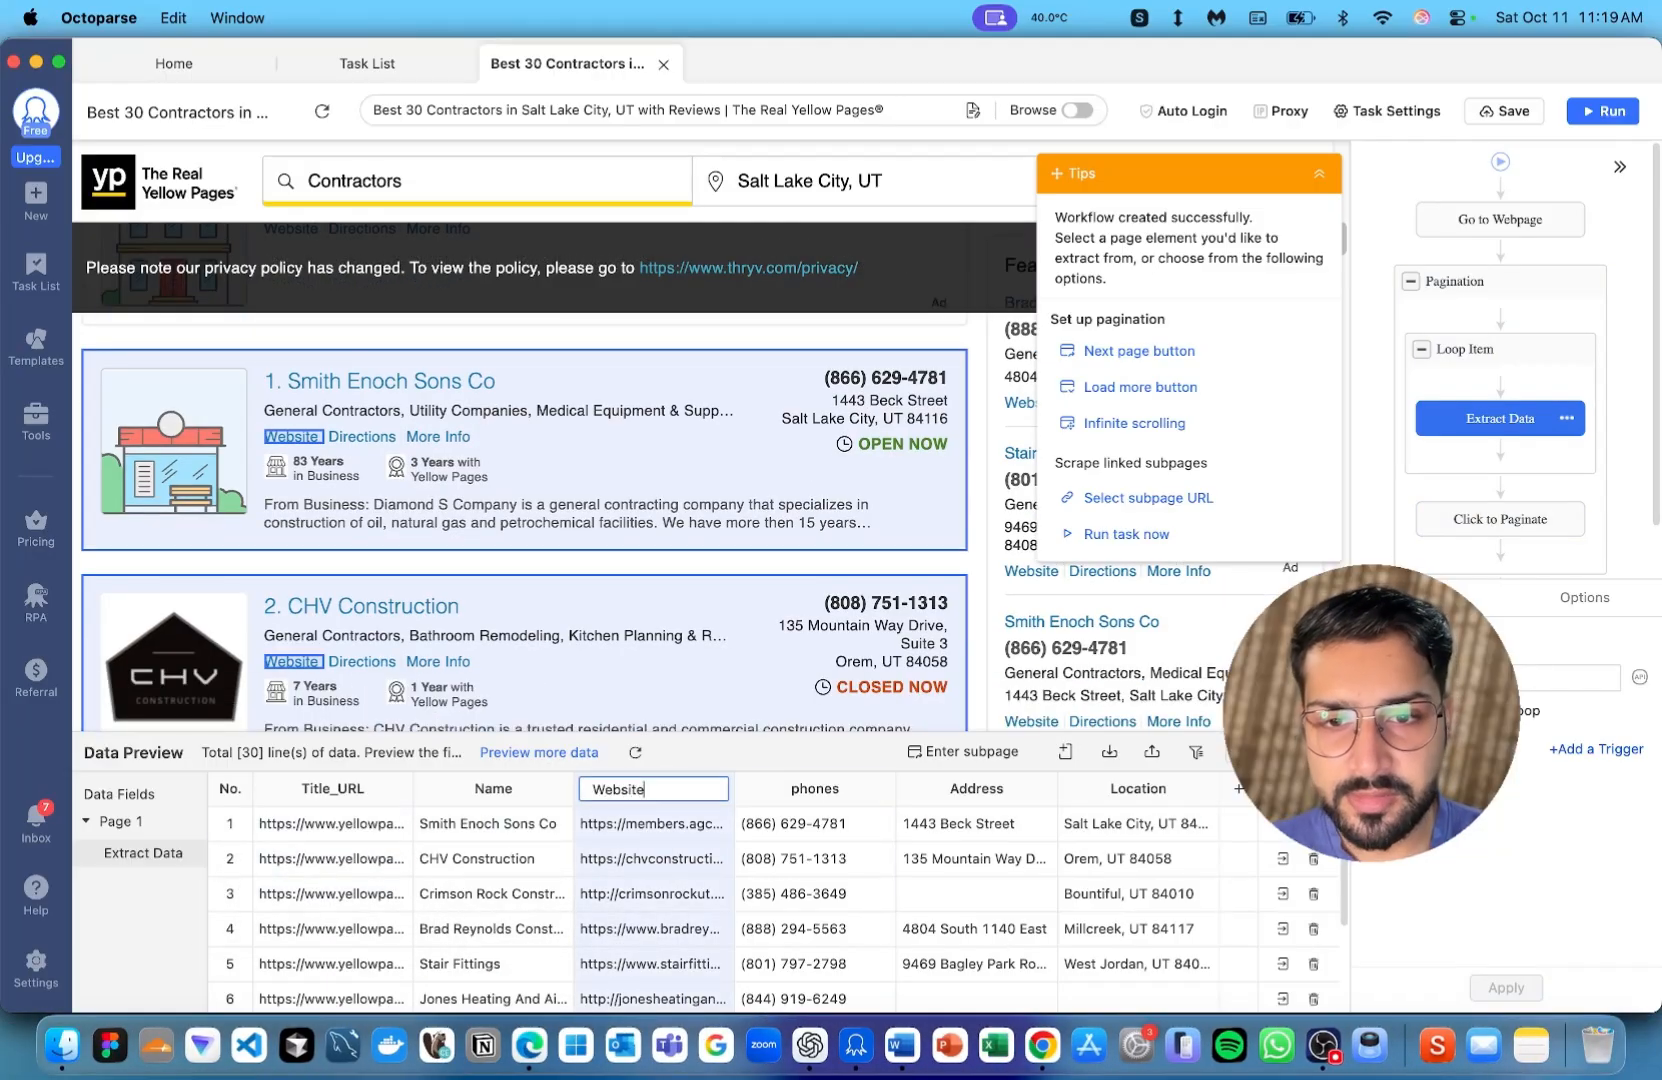
key(Tab)
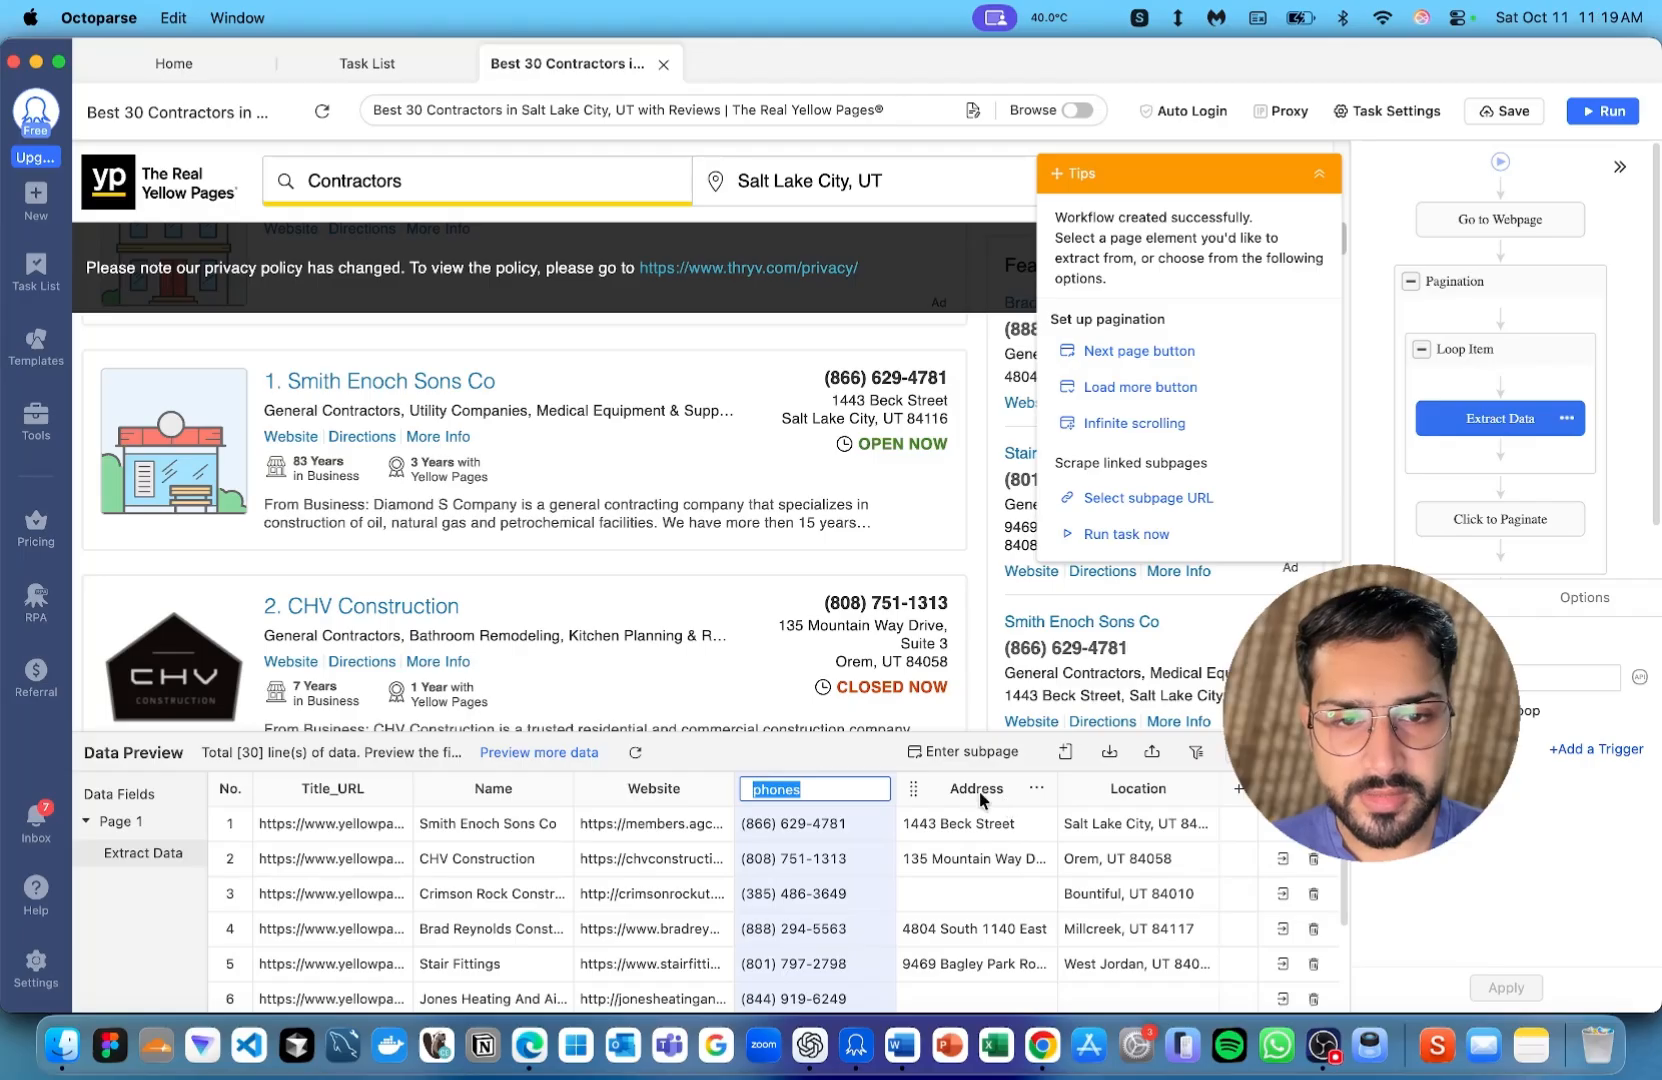
key(Tab)
text(S)
key(Tab)
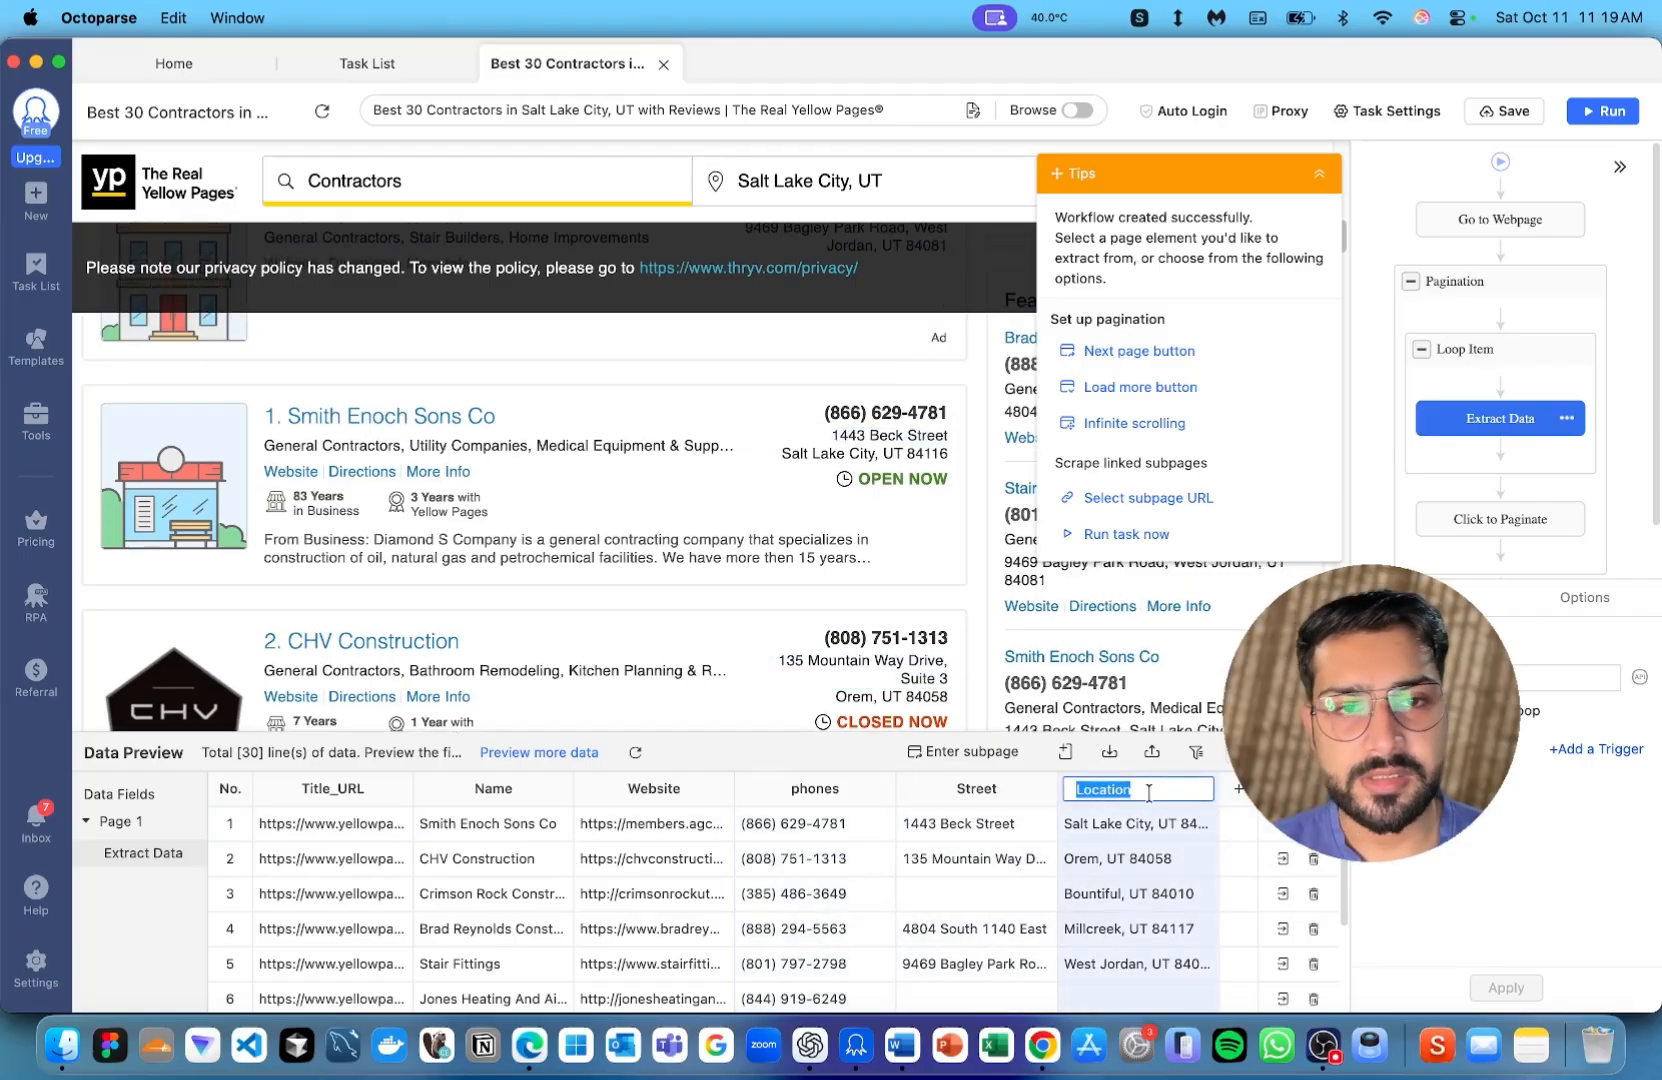
key(Return)
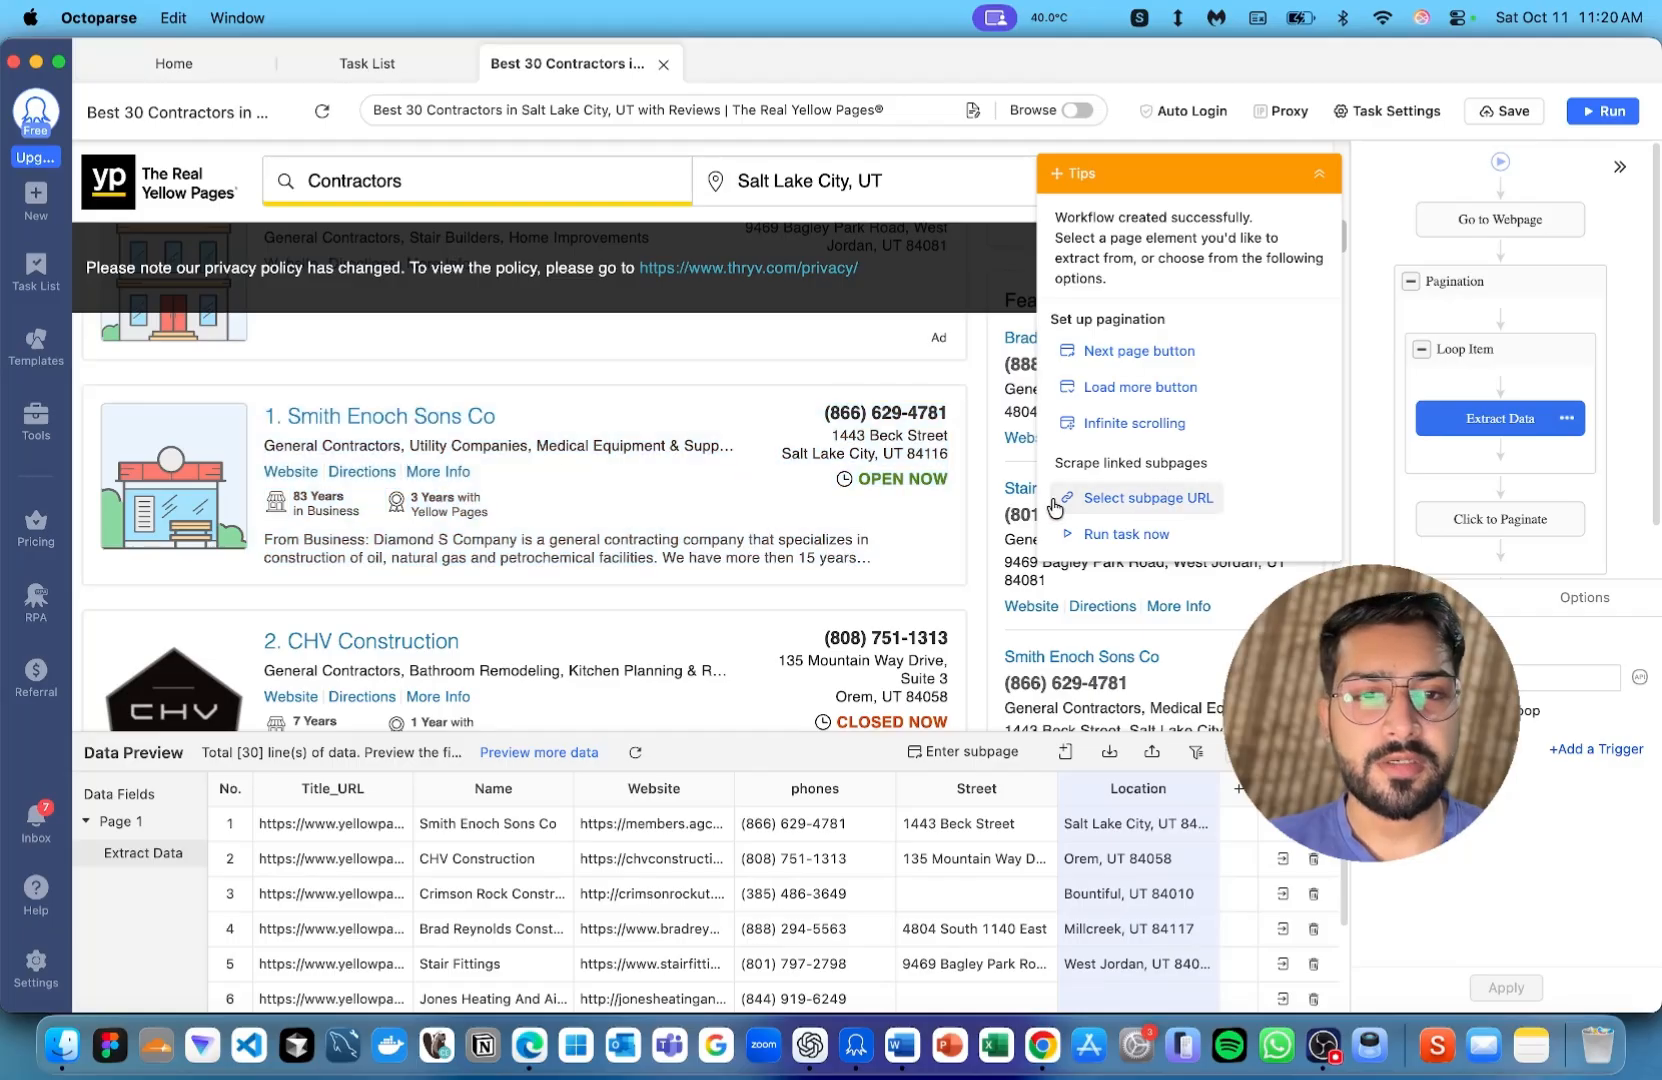
Set up subpage scraping that opens each listing through the extracted Title_URL field
click(1320, 175)
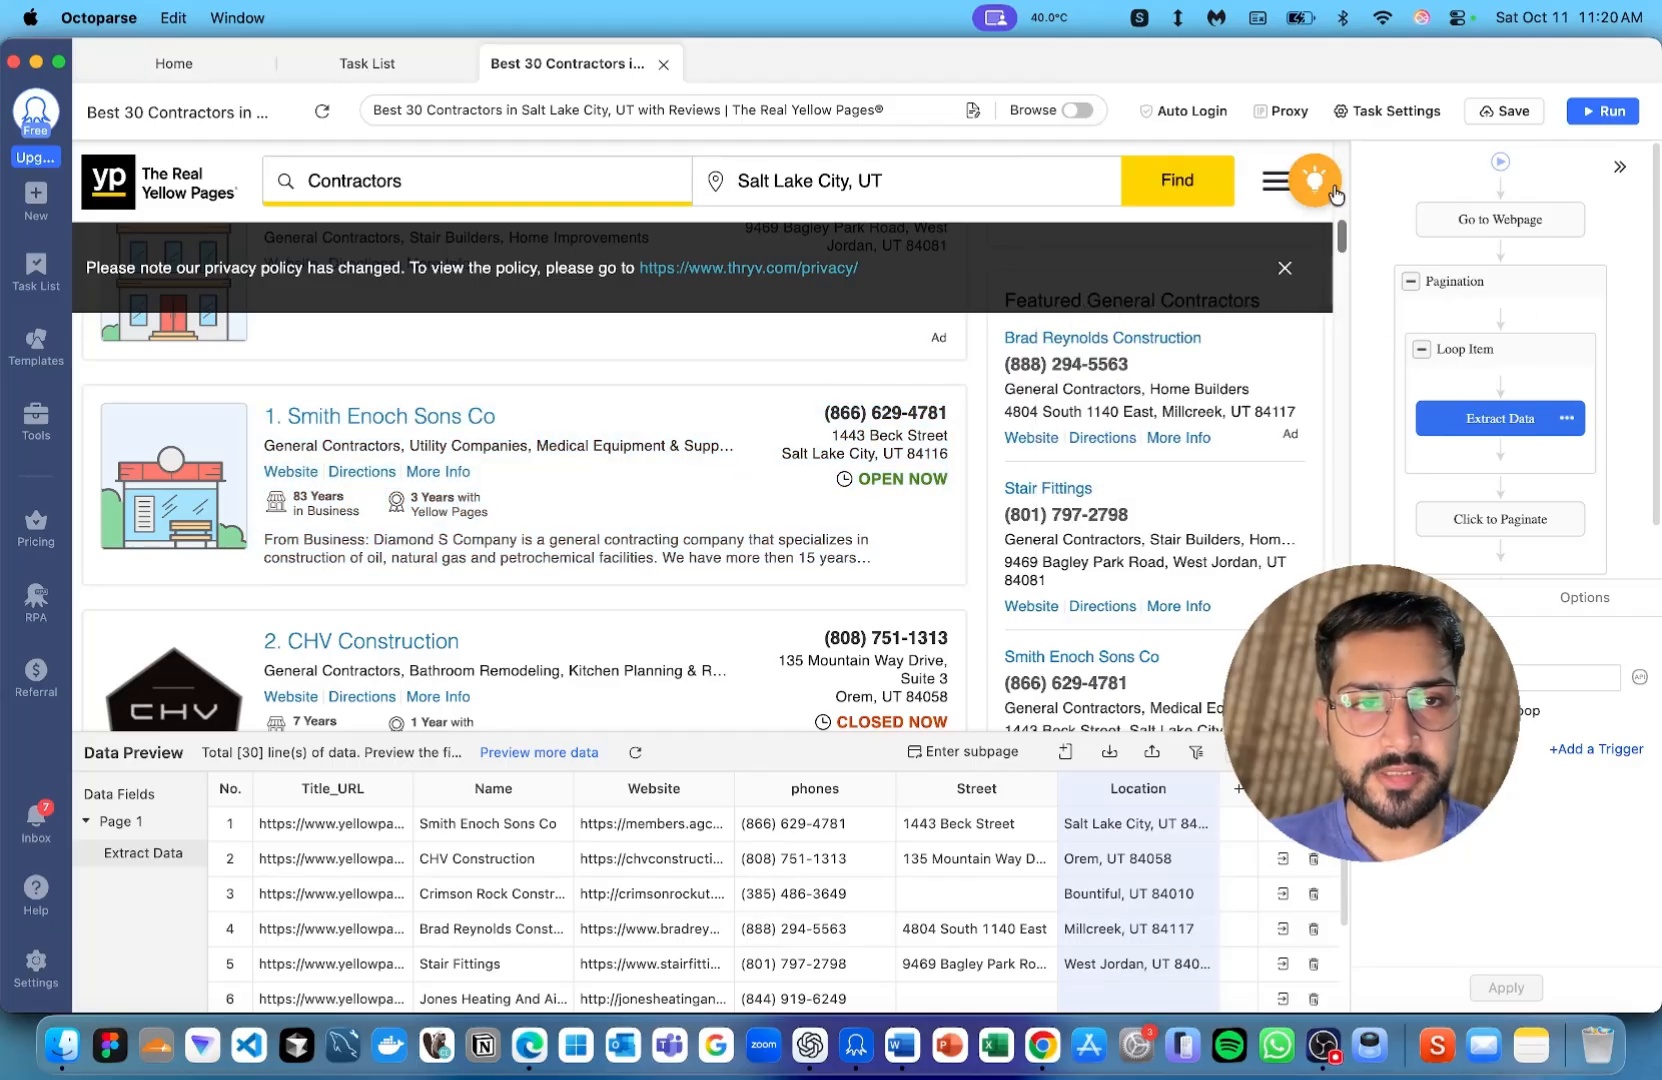
click(1333, 193)
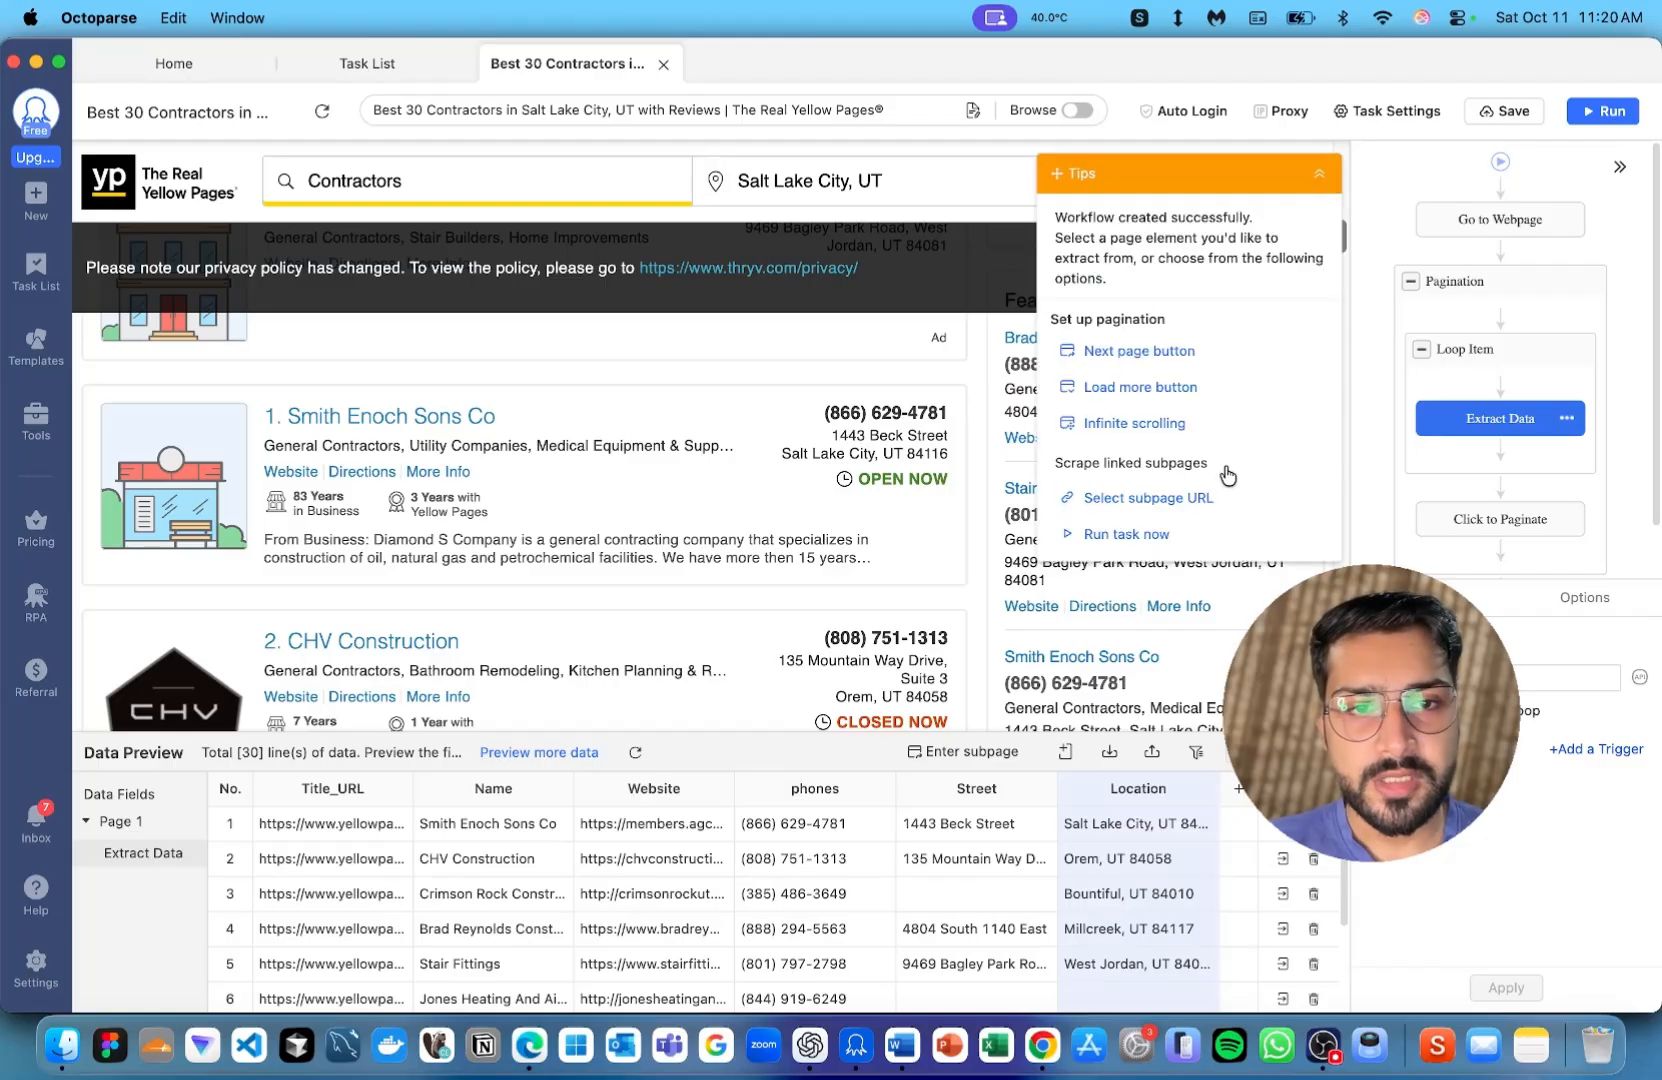
click(1178, 506)
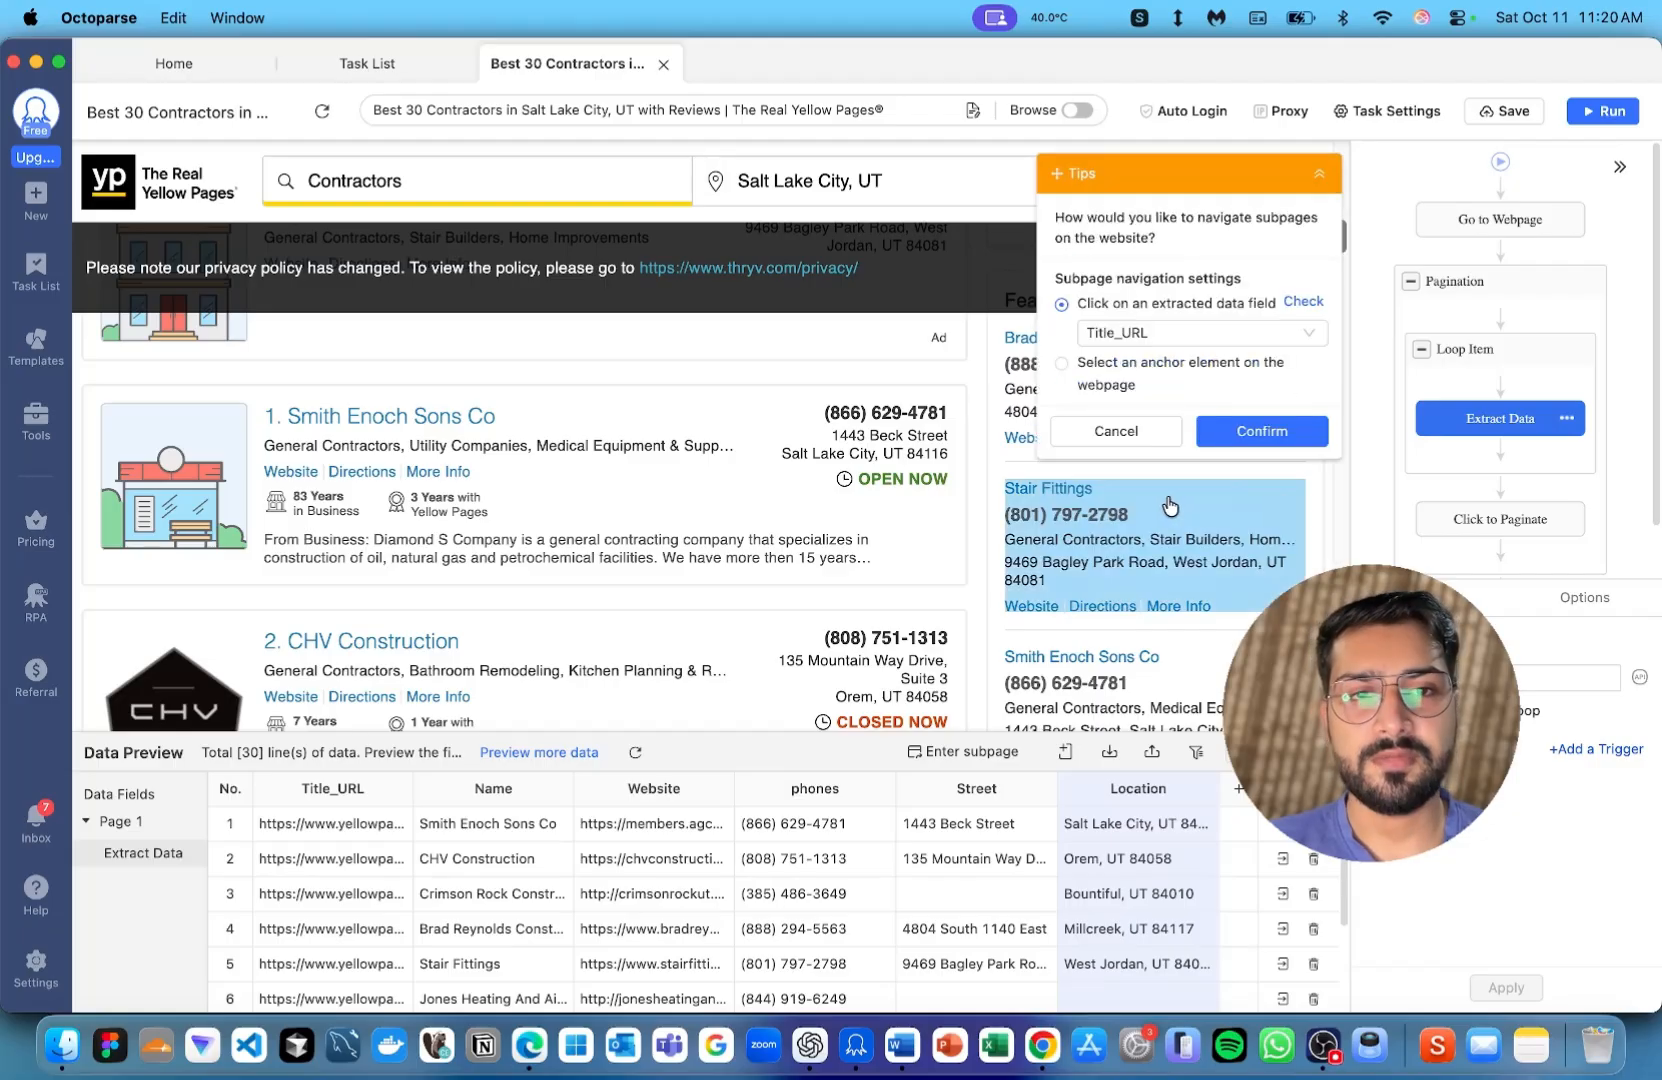
click(1150, 336)
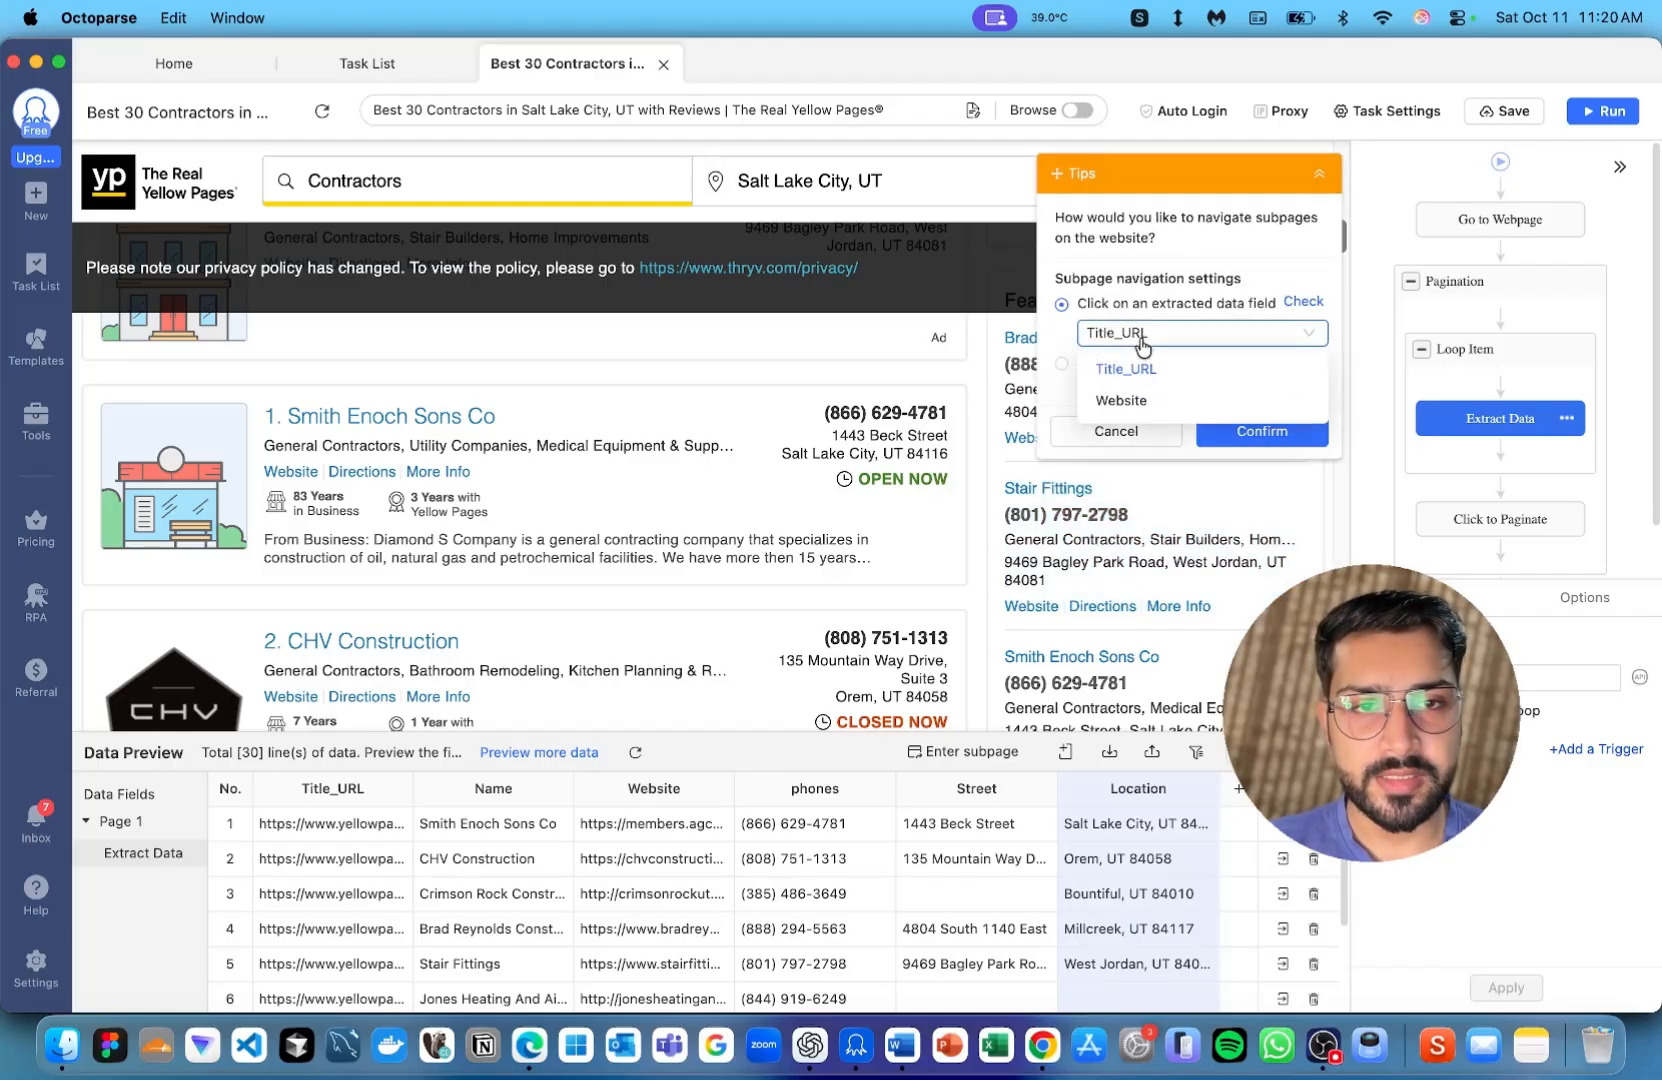
click(1145, 340)
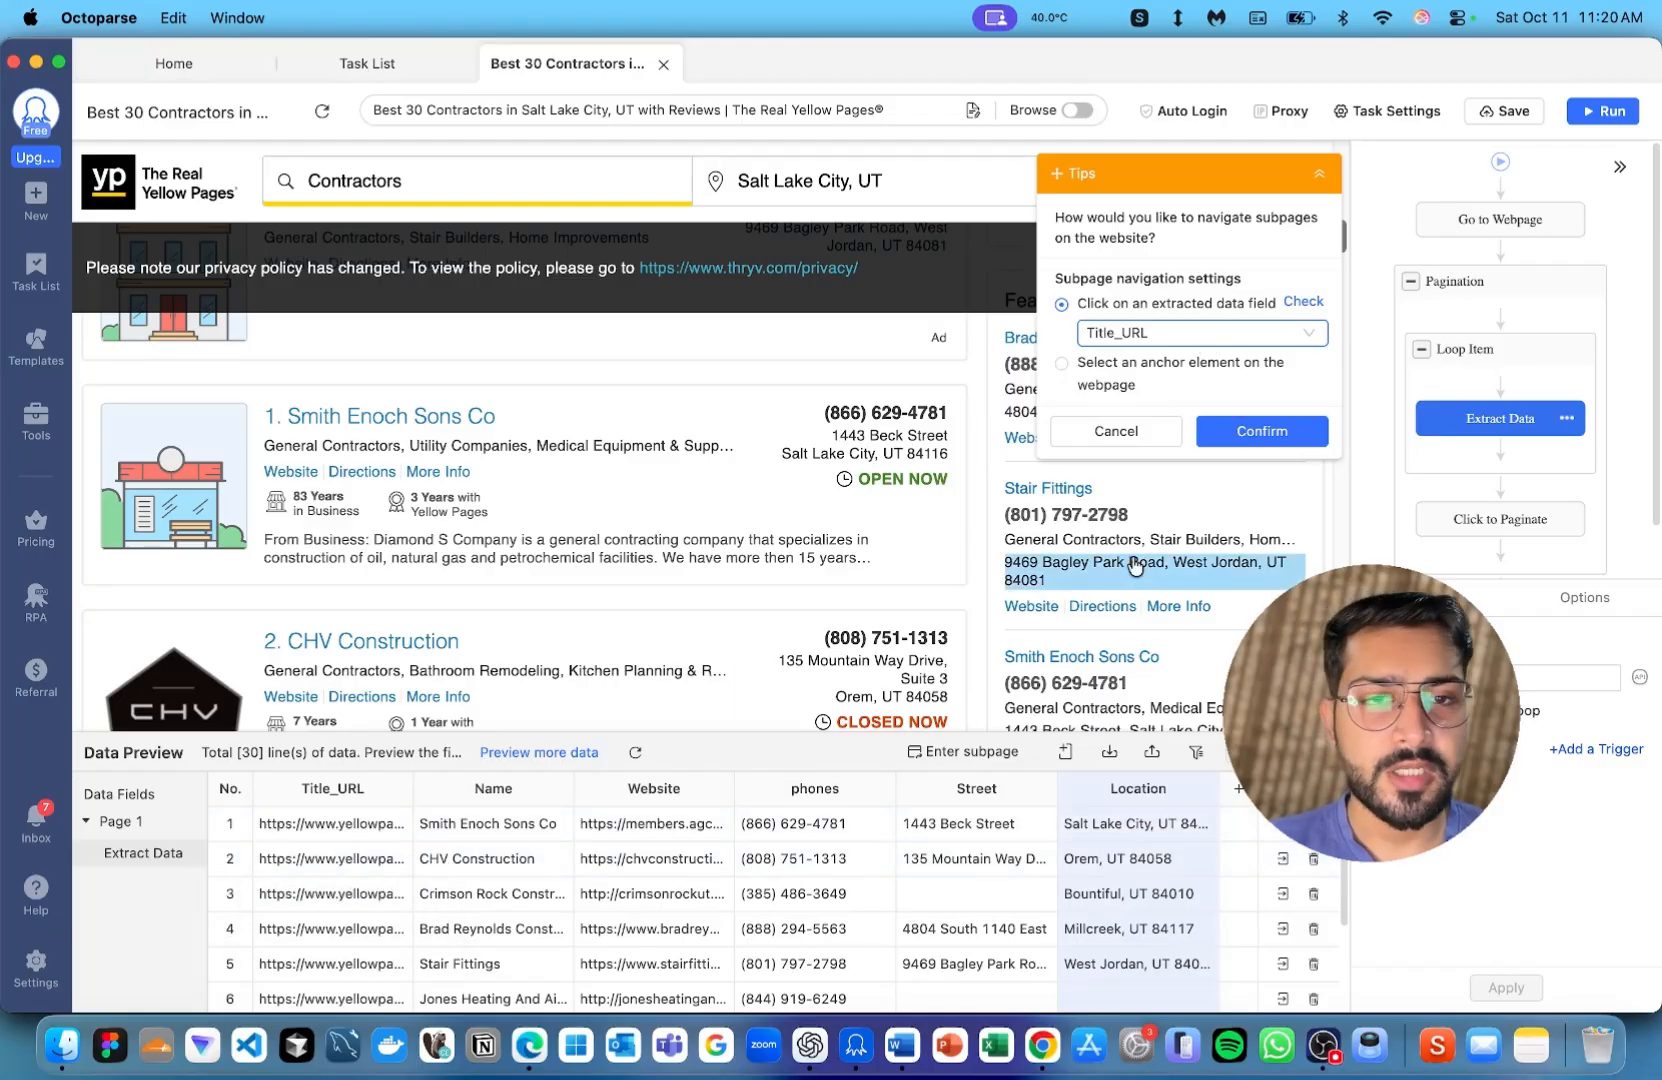
click(1262, 431)
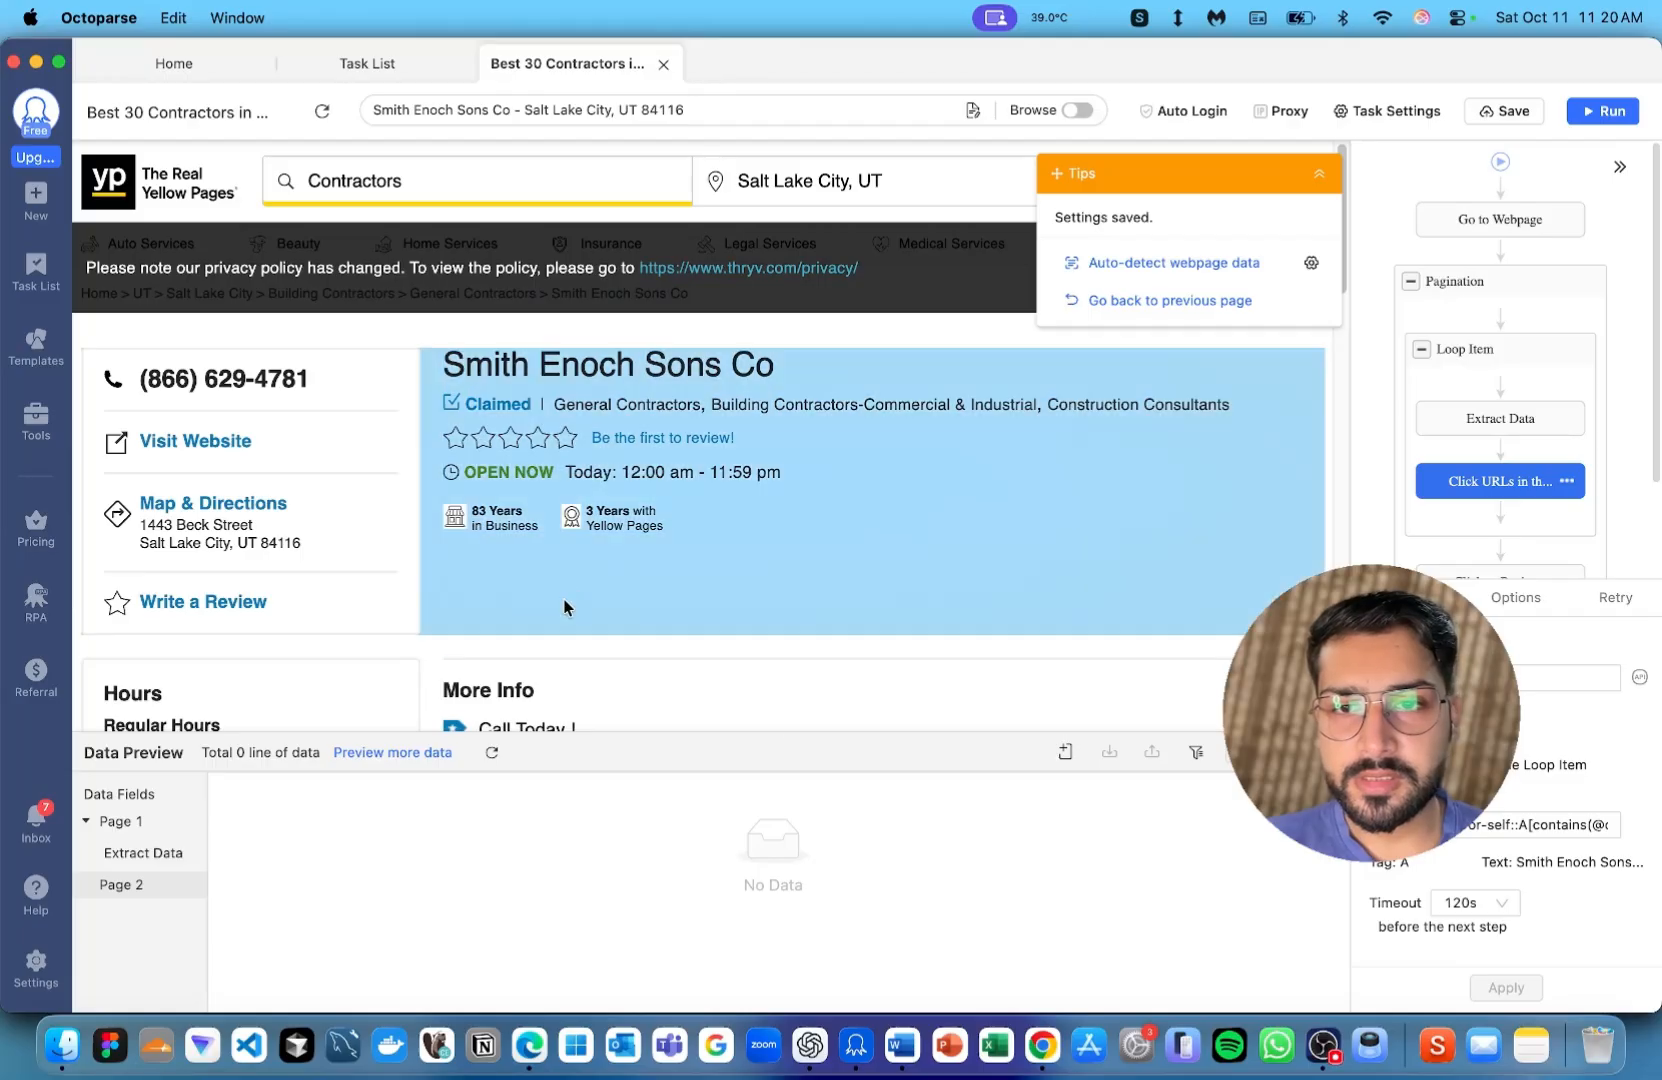
Look through the Smith Enoch Sons Co detail page, examining the General Info, Email, Other Link and Categories entries
scroll(564, 607, down, 10)
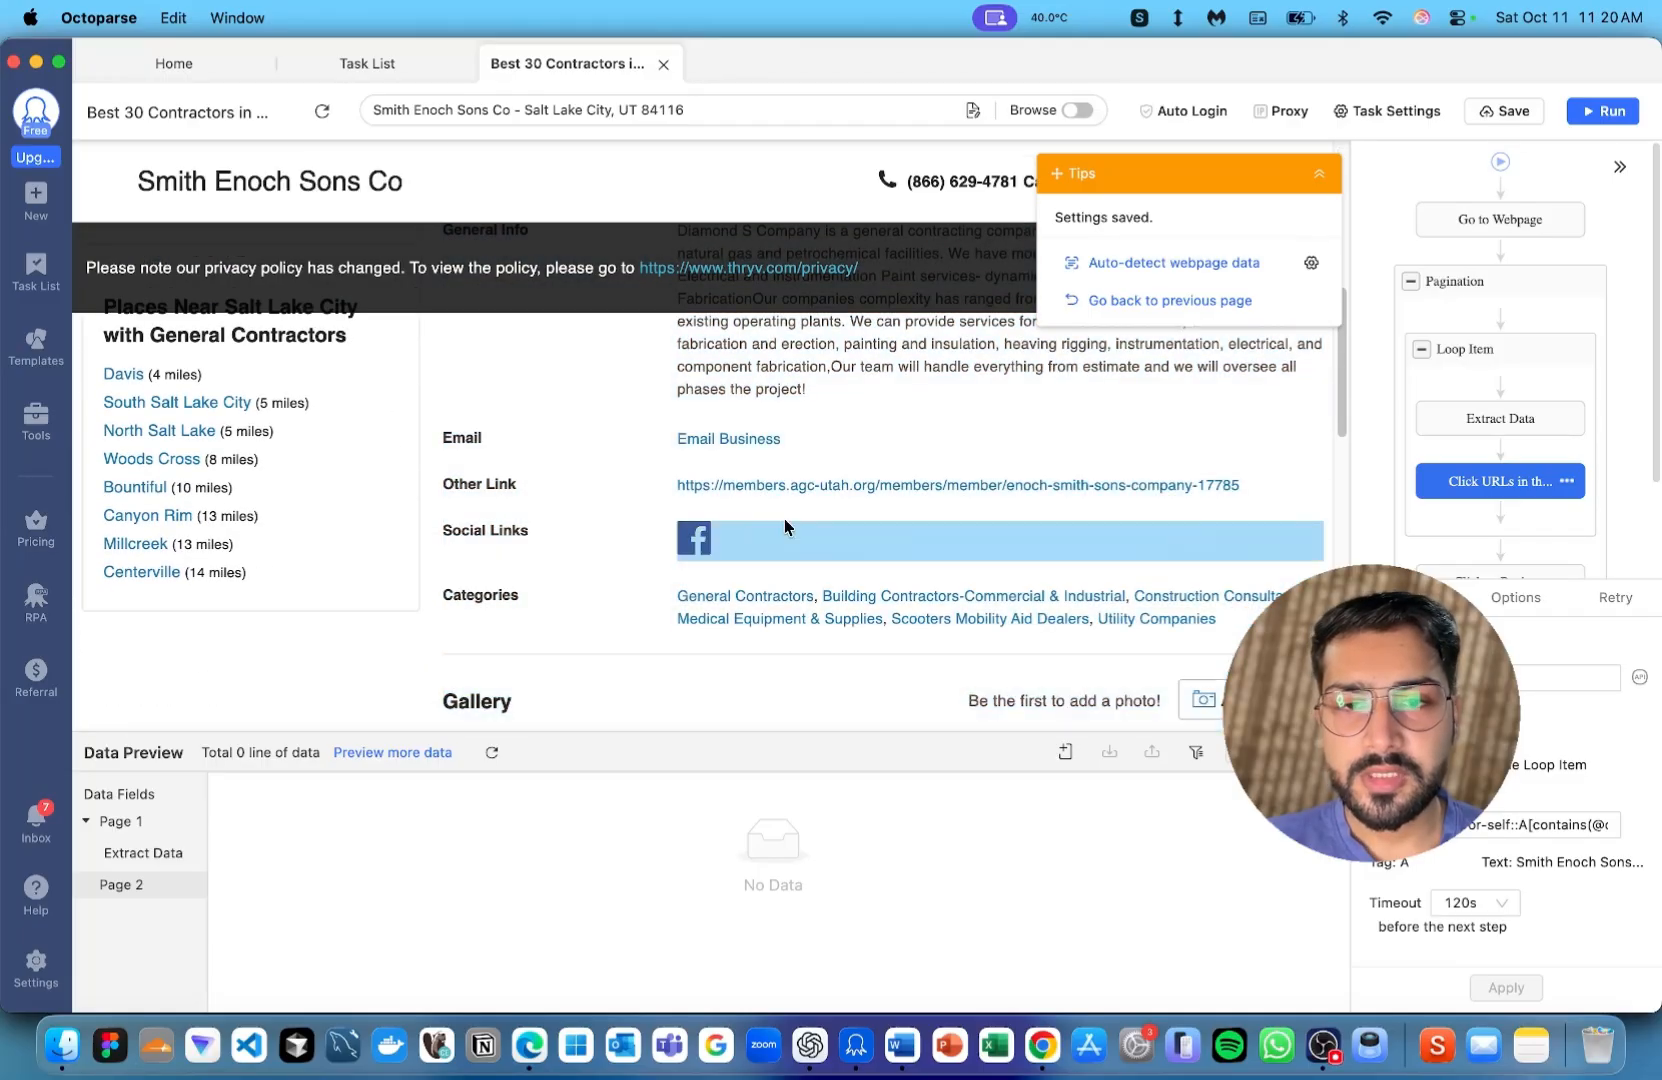
scroll(803, 503, up, 2)
scroll(800, 495, down, 2)
scroll(947, 557, up, 1)
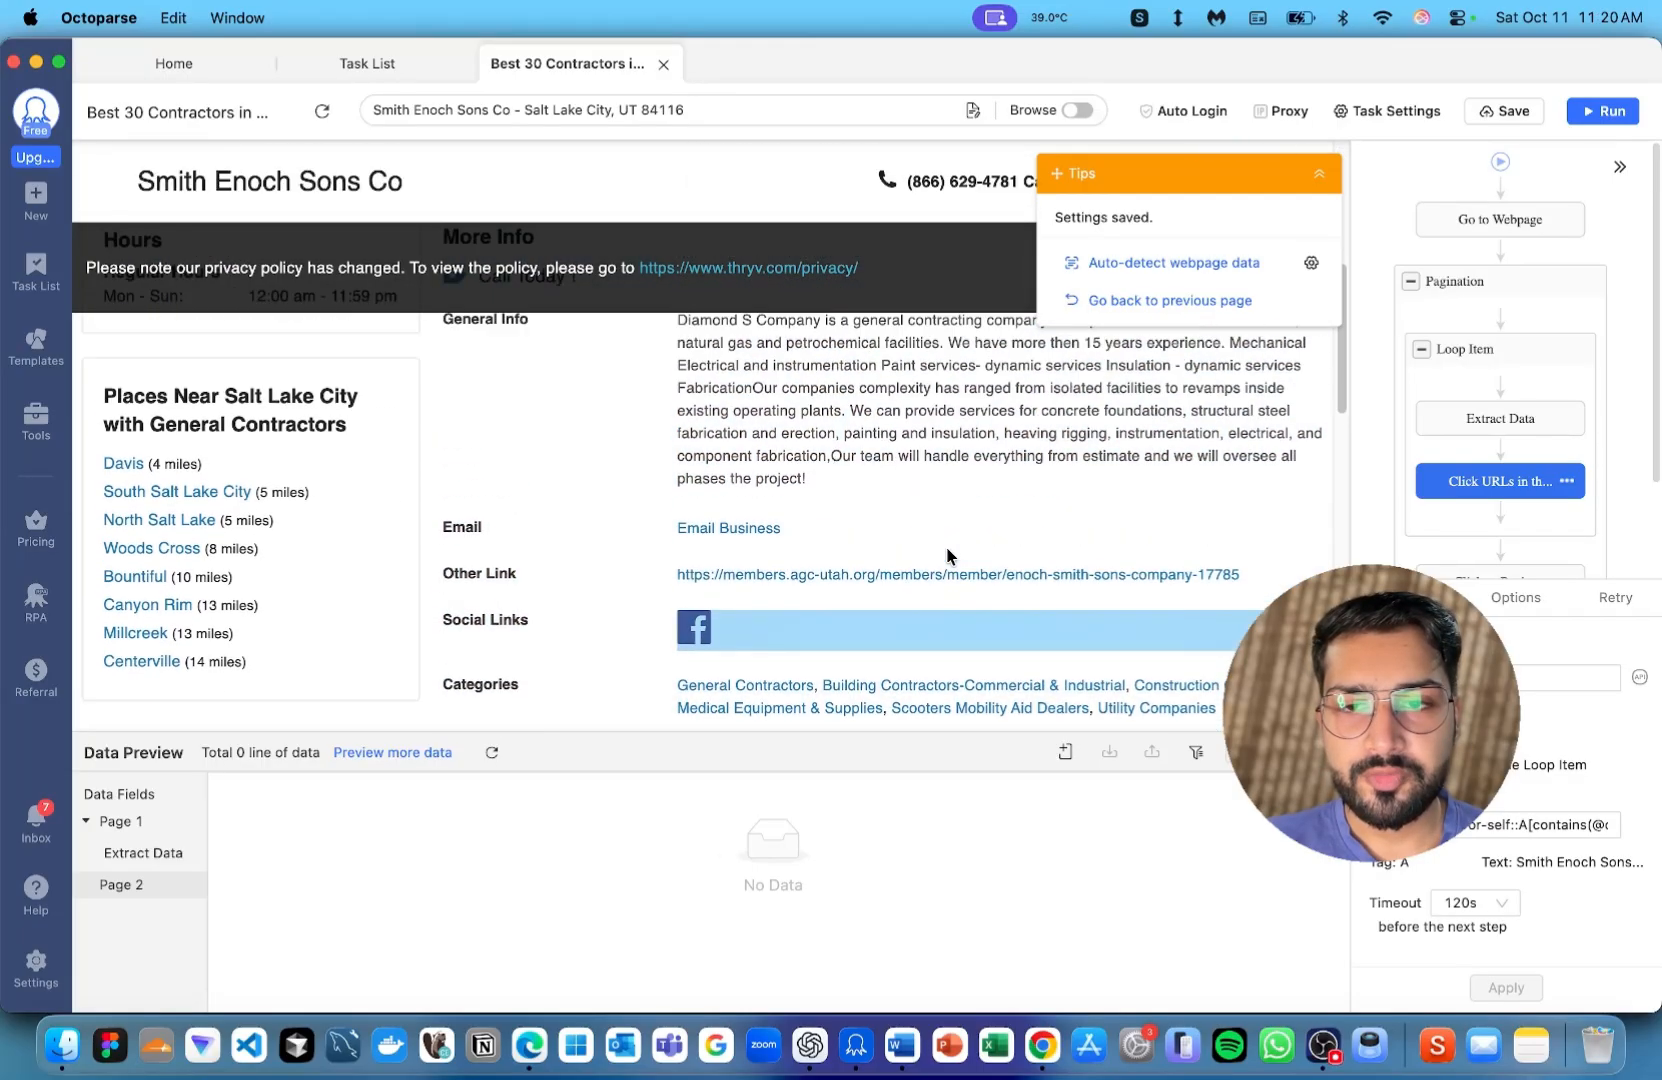
scroll(947, 557, up, 4)
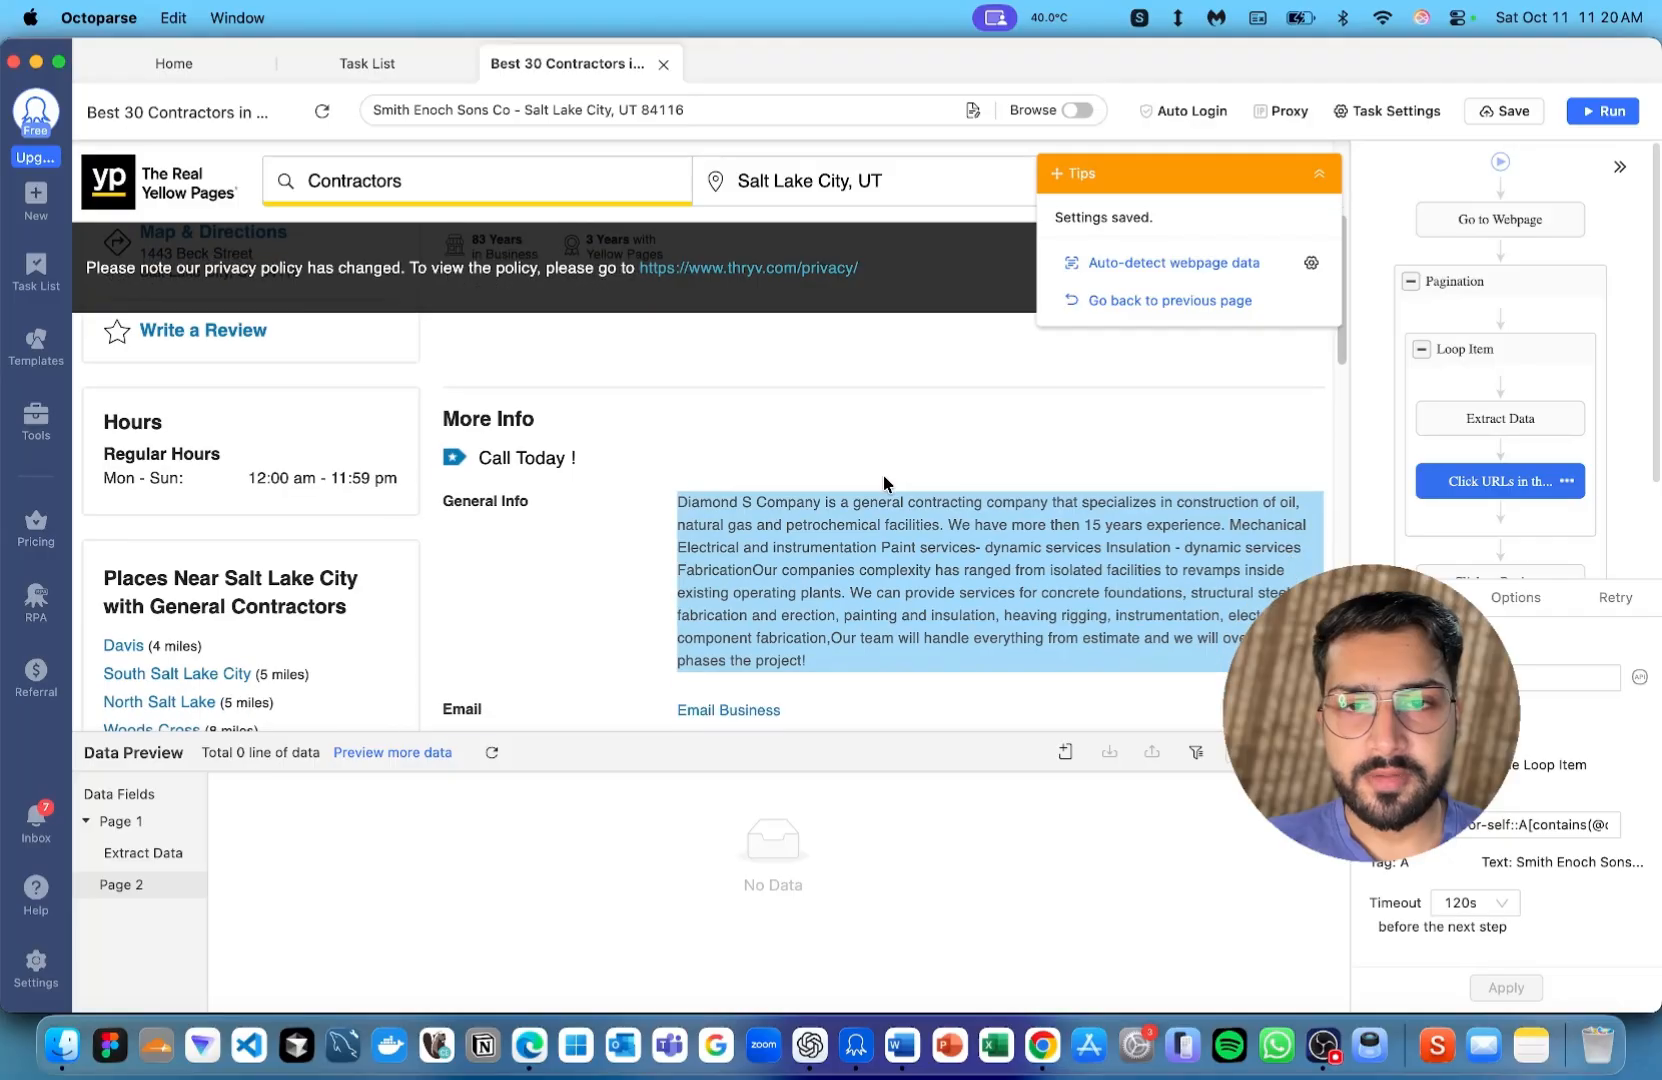
scroll(884, 484, down, 5)
scroll(884, 484, up, 5)
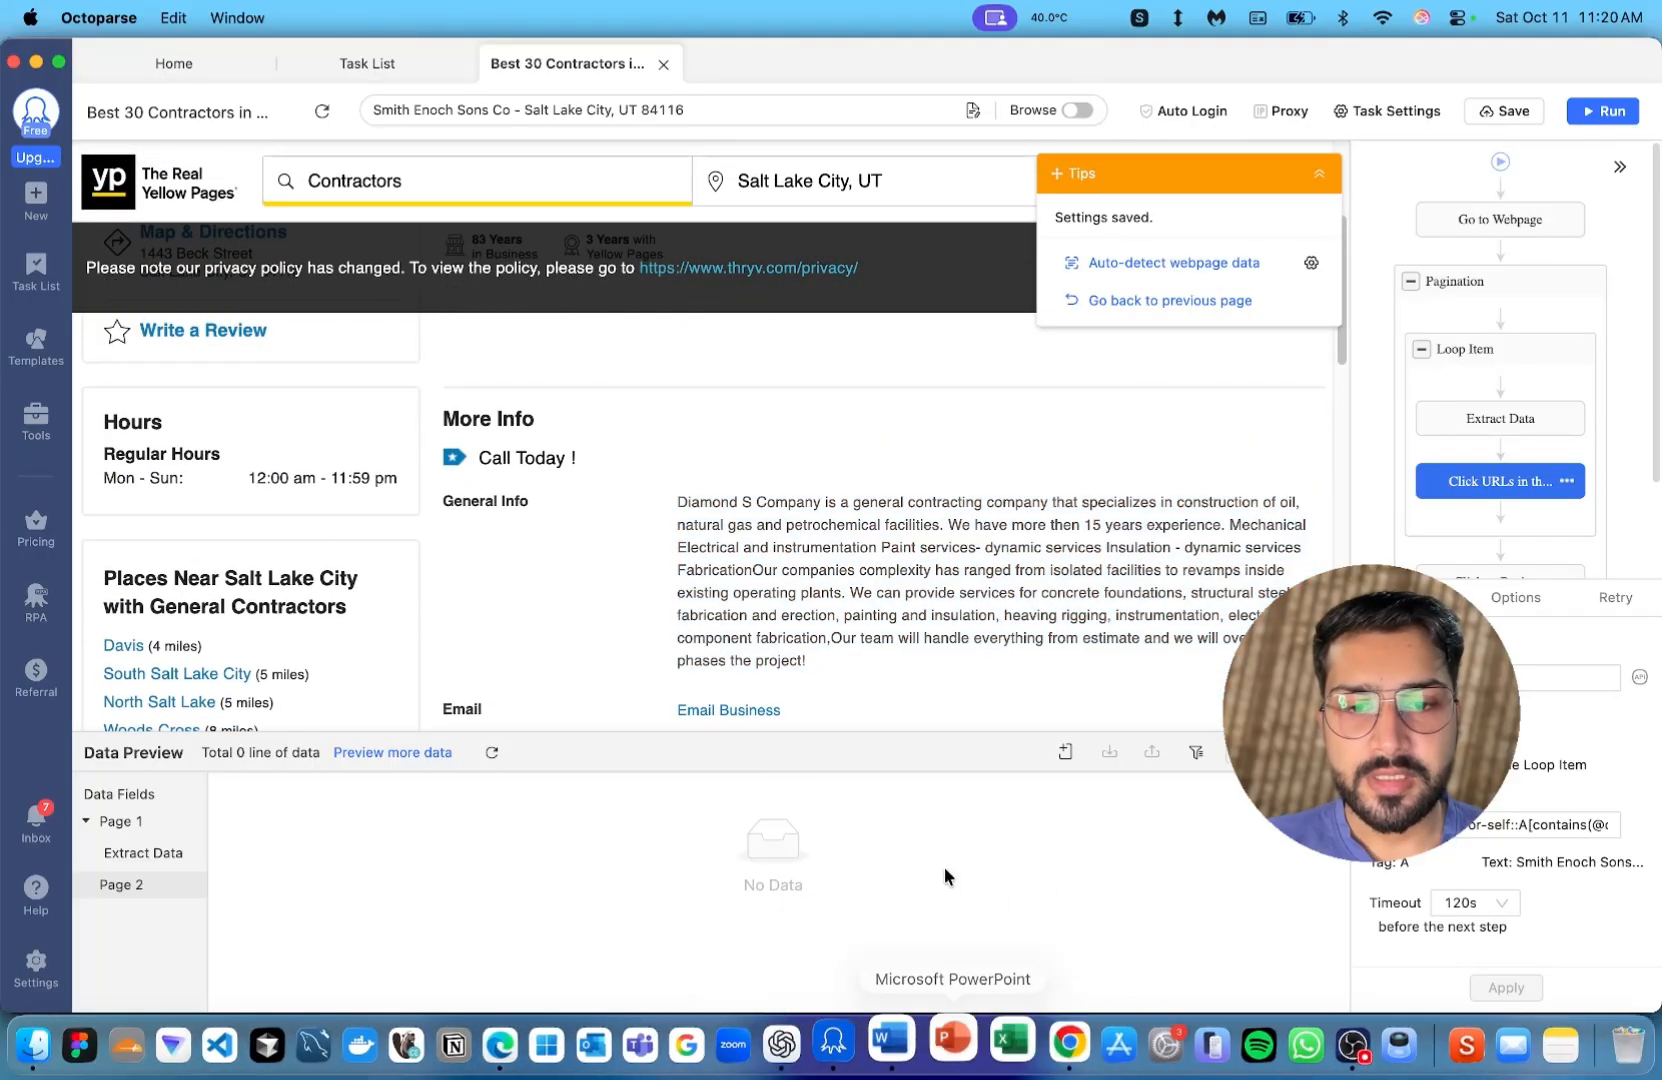
Copy the general_info XPath from the Word document and return to Octoparse
click(893, 1040)
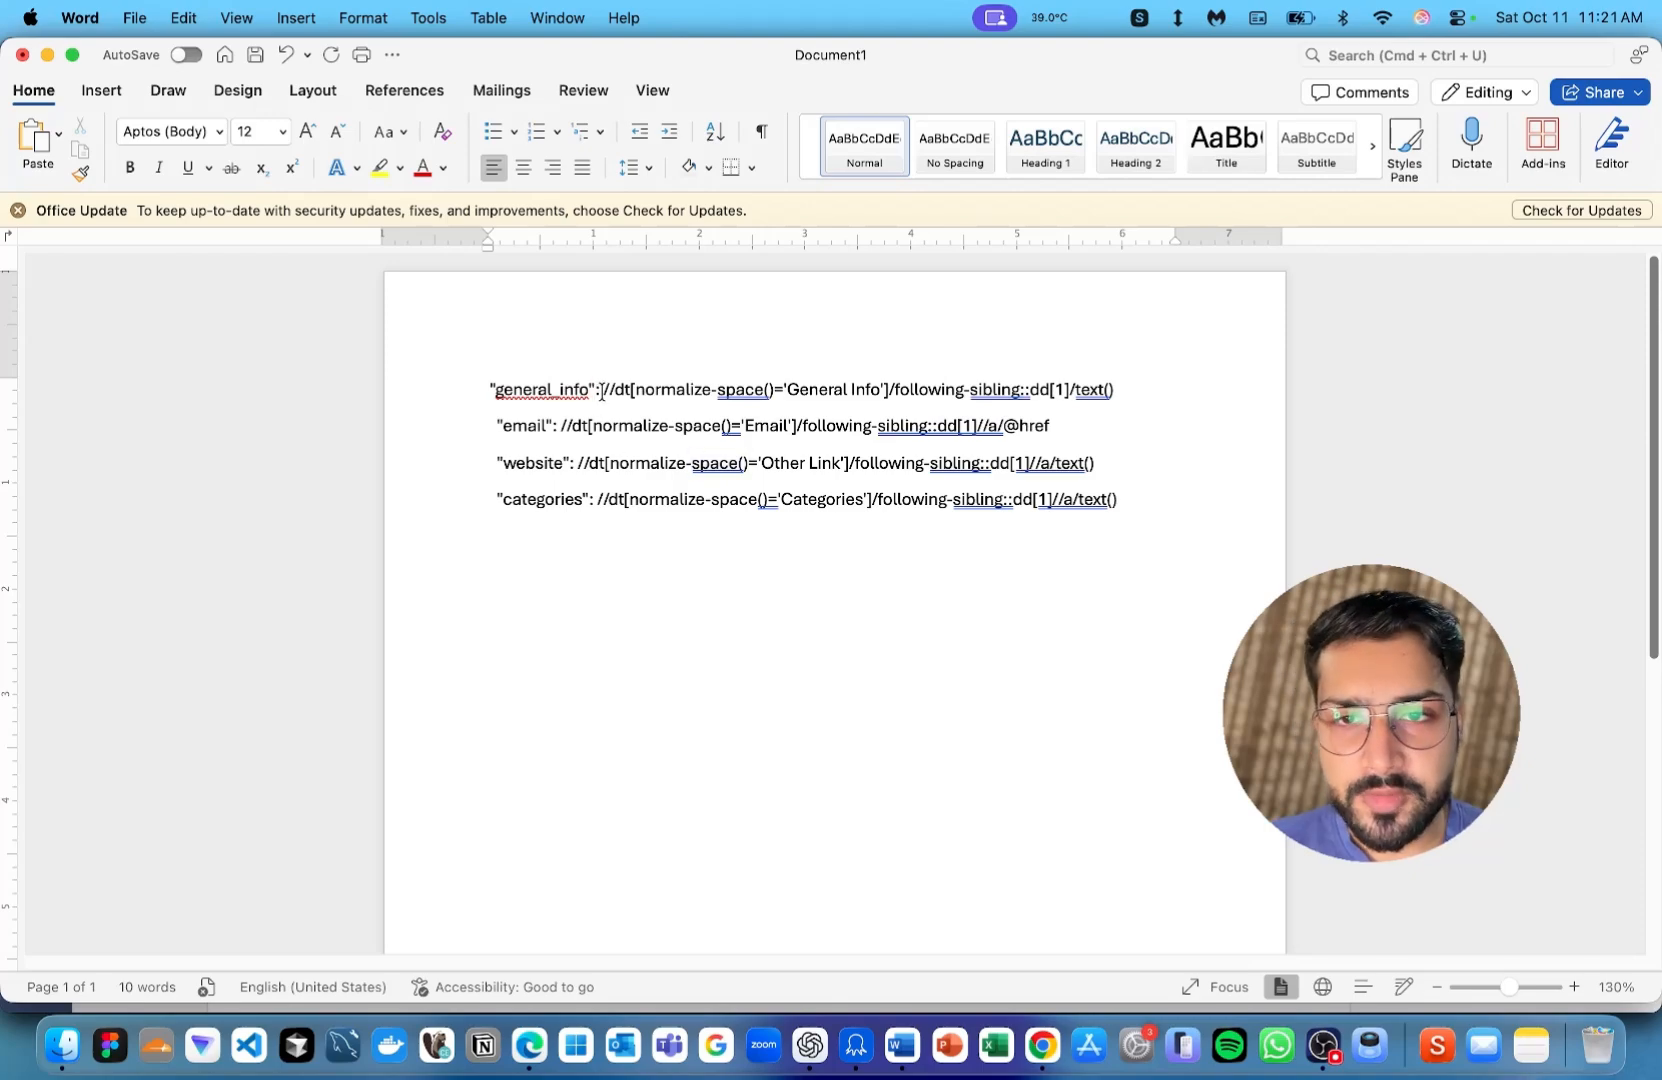
drag(612, 389, 1146, 408)
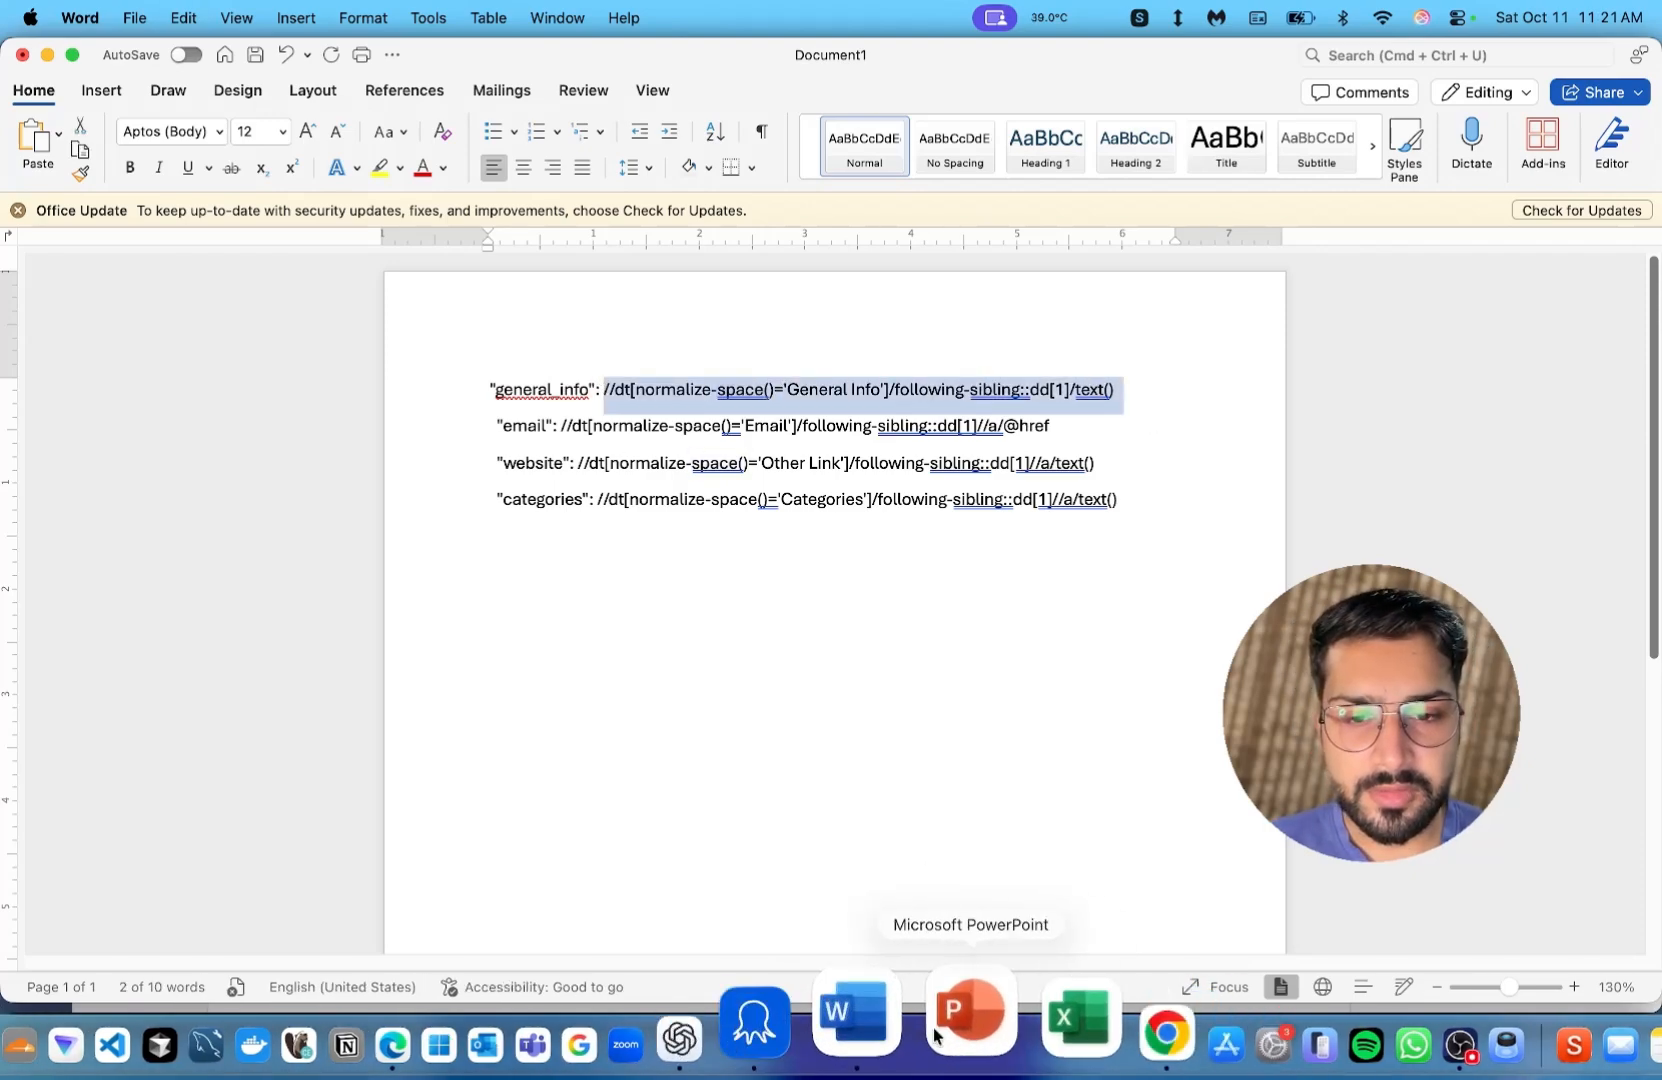
click(856, 1042)
Add an Extract Data action inside the loop, directly after the action that clicks the listing URLs
mouse_move(1474, 510)
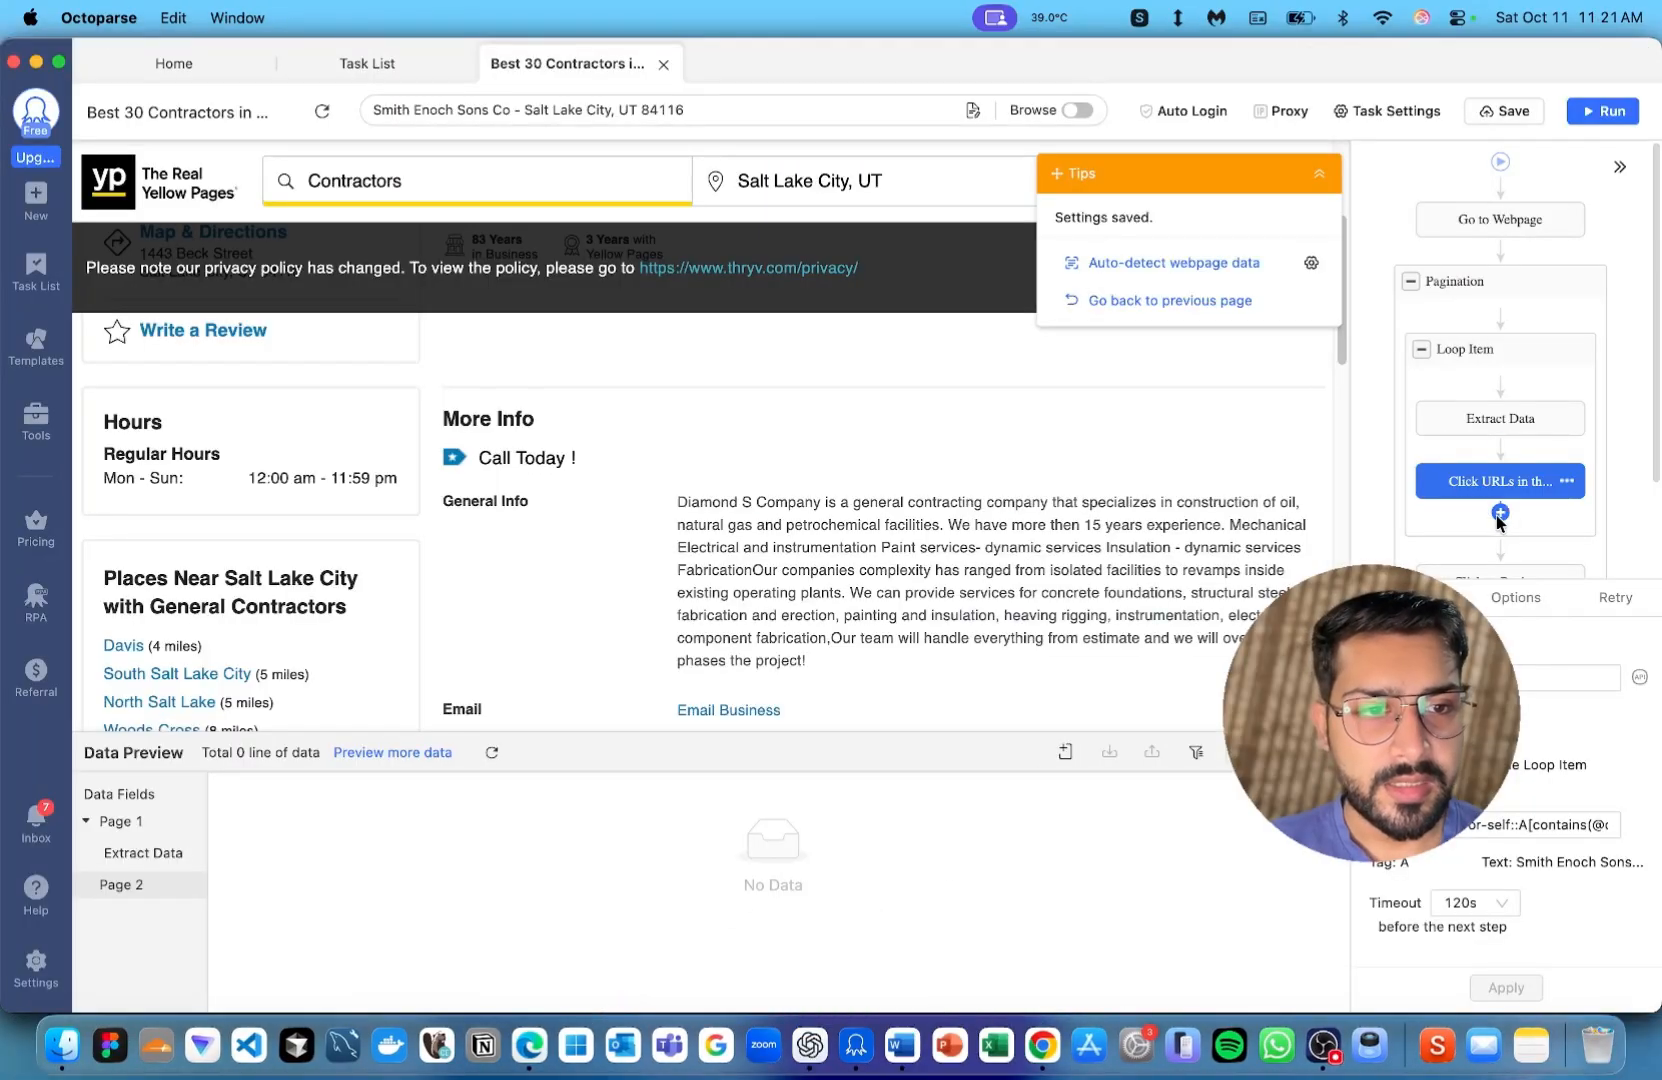
click(1501, 514)
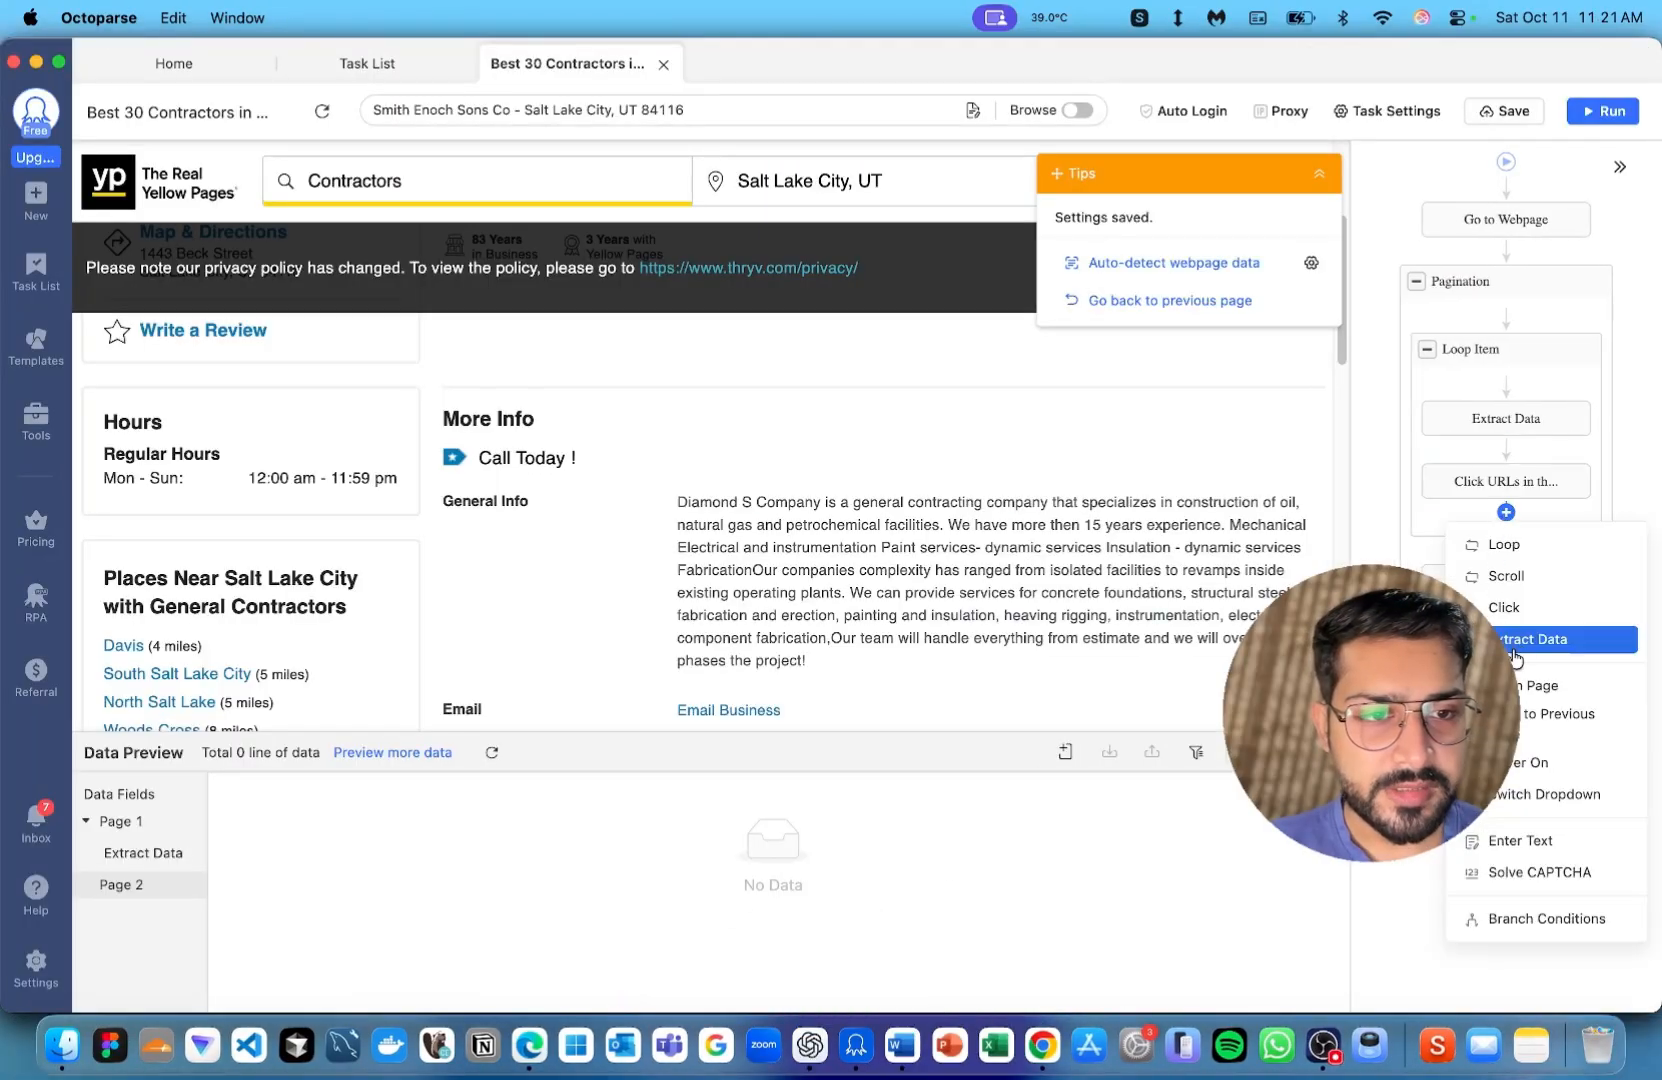
click(1555, 640)
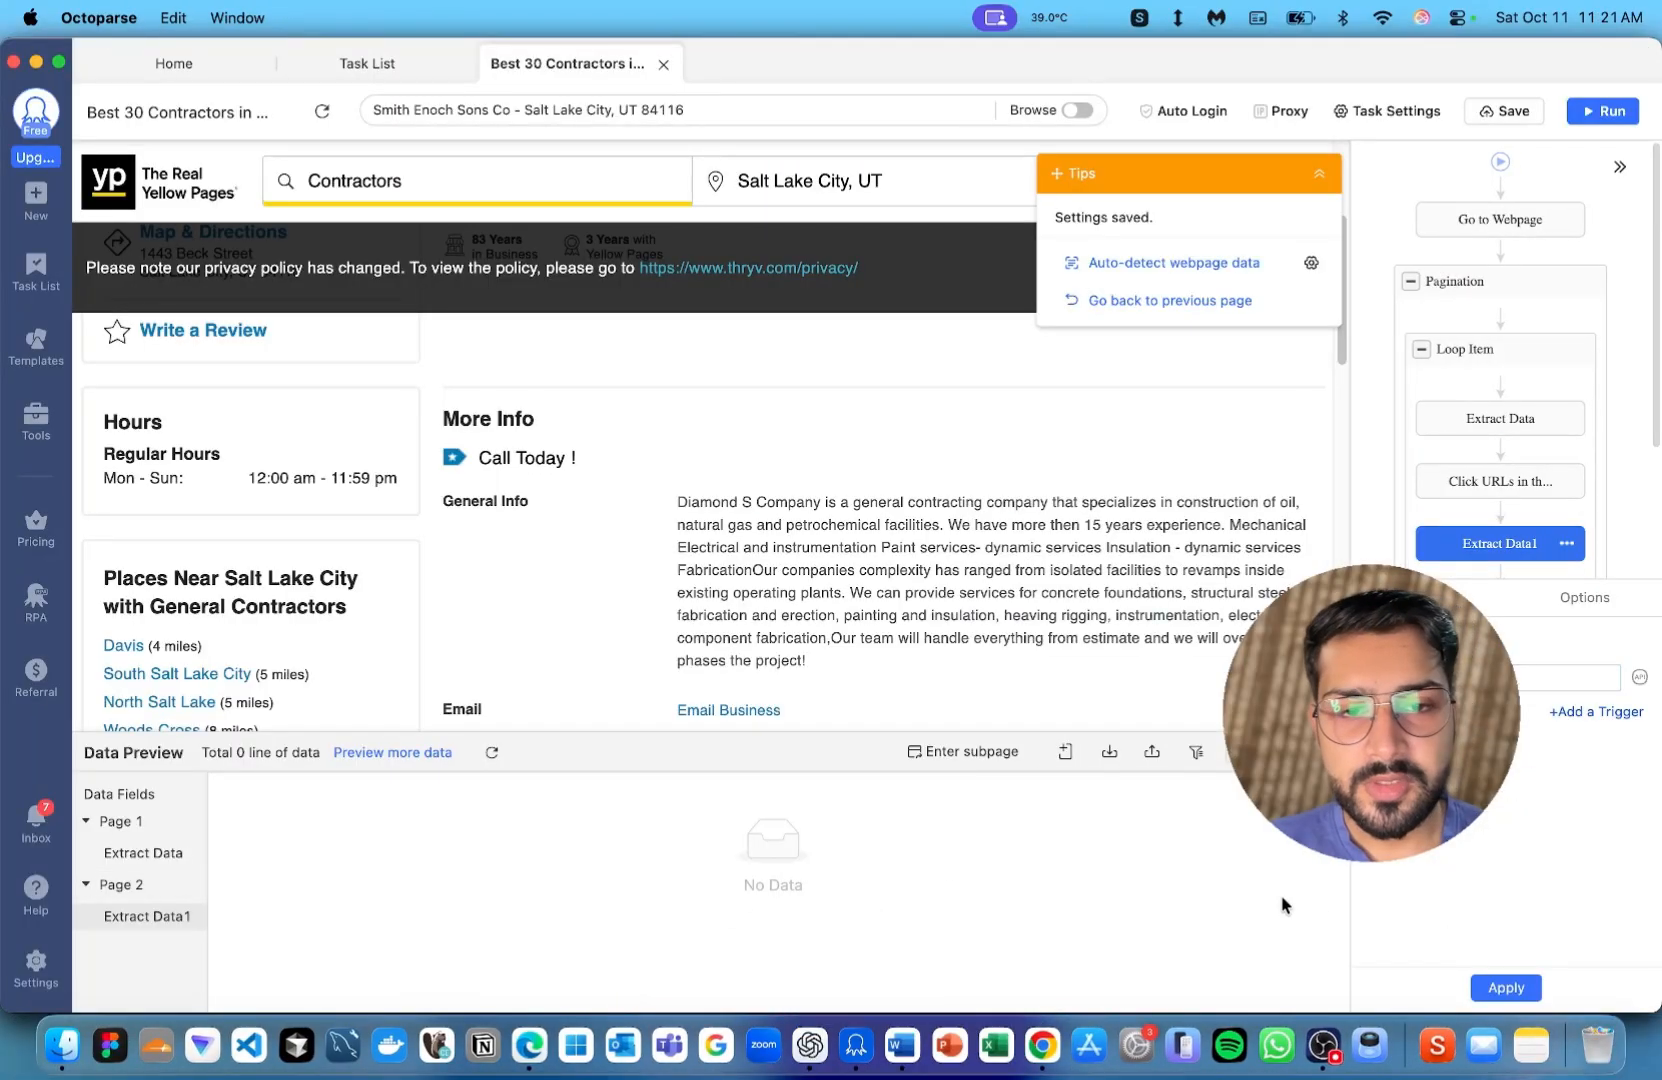
Add a custom field capturing page data with the XPath //dt[normalize-space()='General Info']/following-sibling::dd[1]/text() and name it General_Info
click(1065, 752)
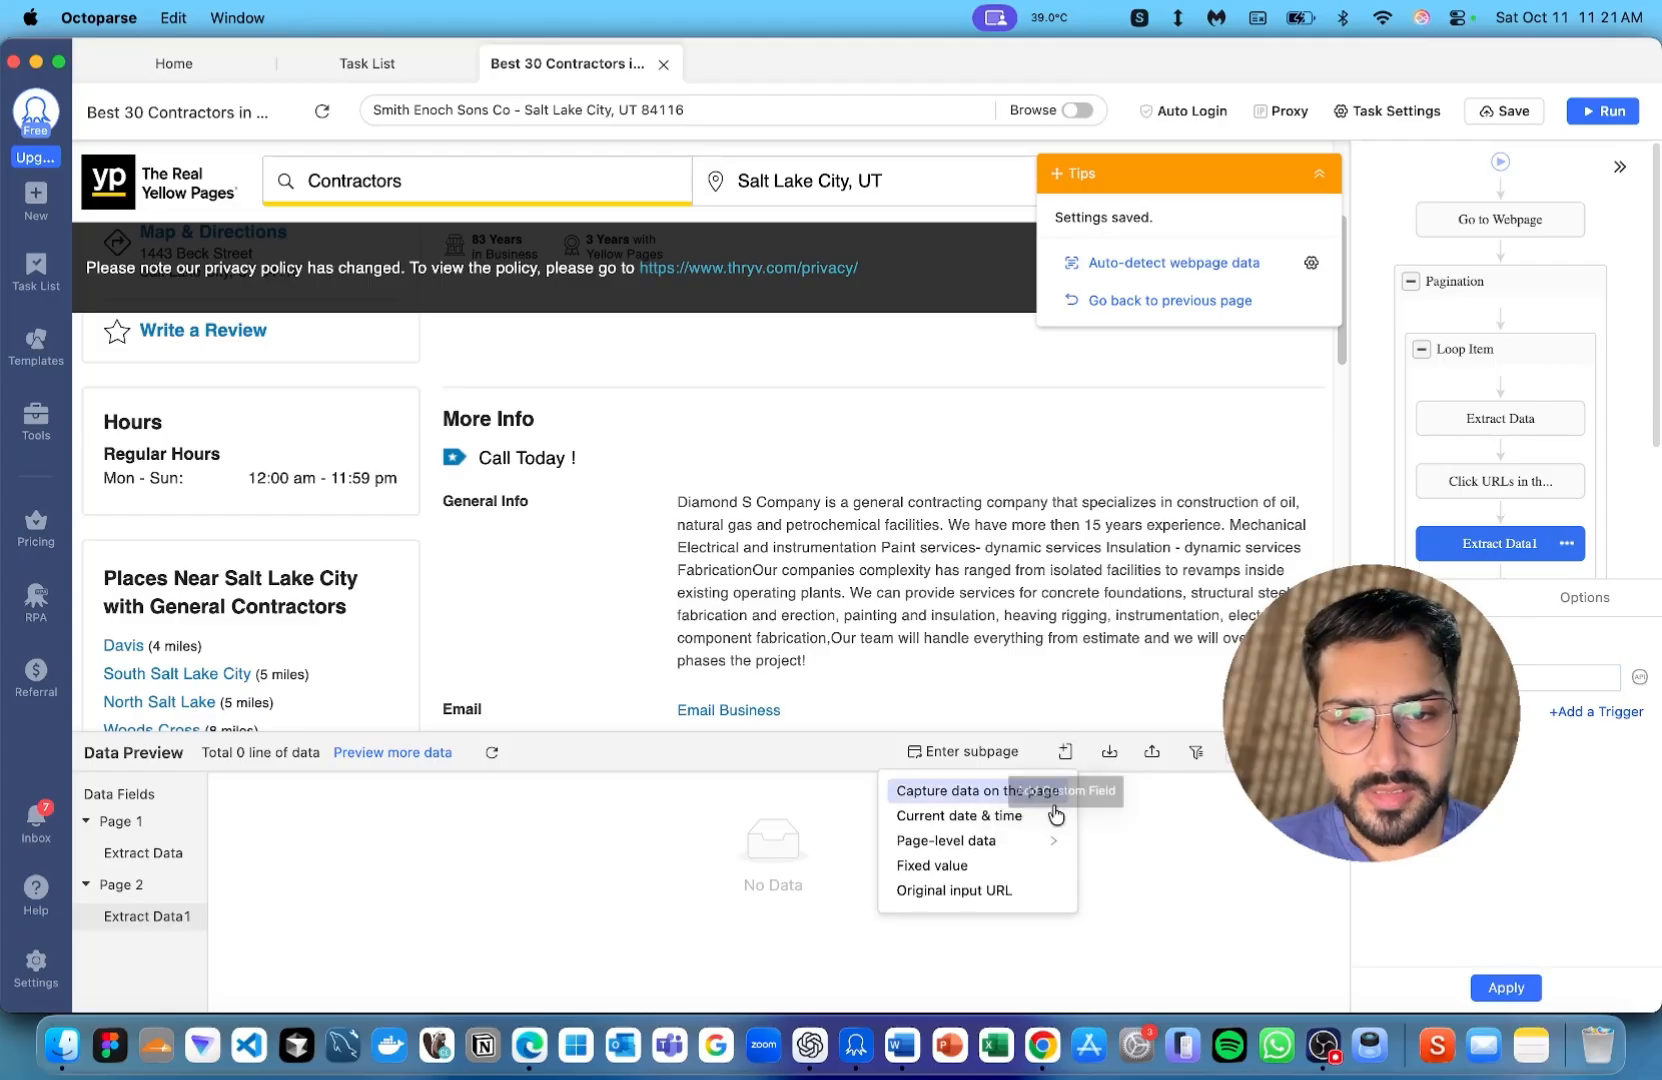
click(1043, 792)
click(334, 875)
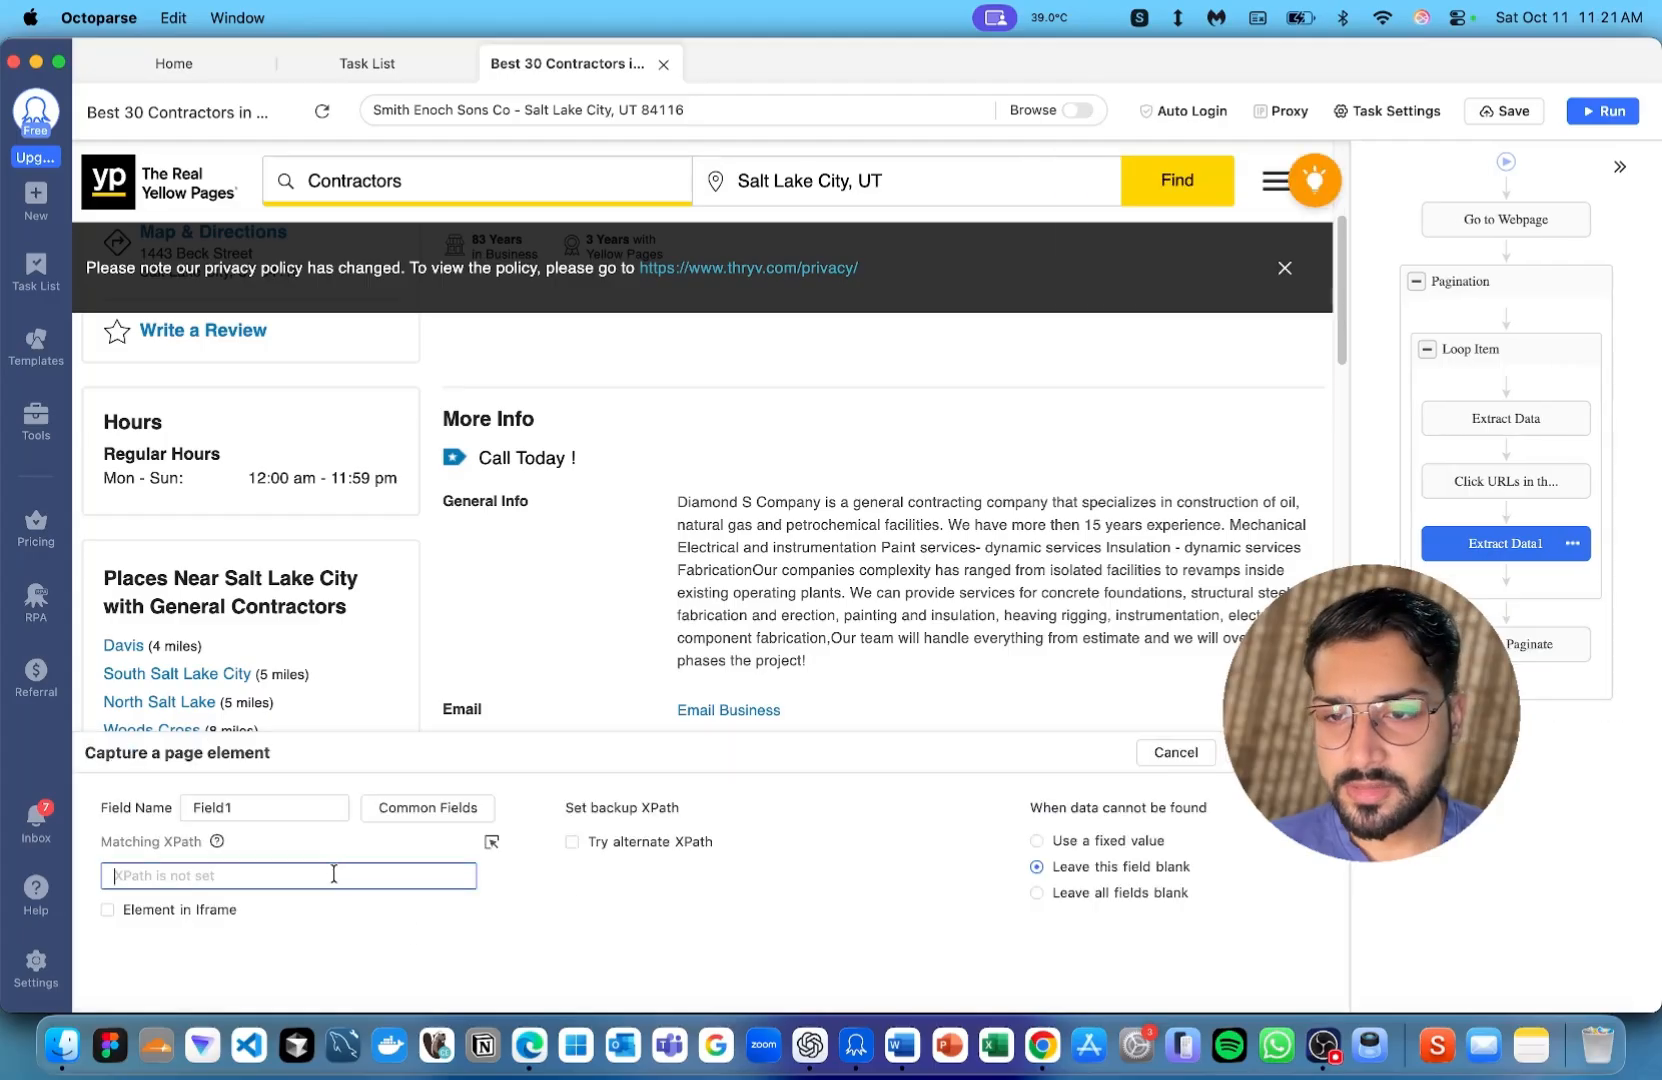
key(super+v)
click(230, 807)
double_click(230, 807)
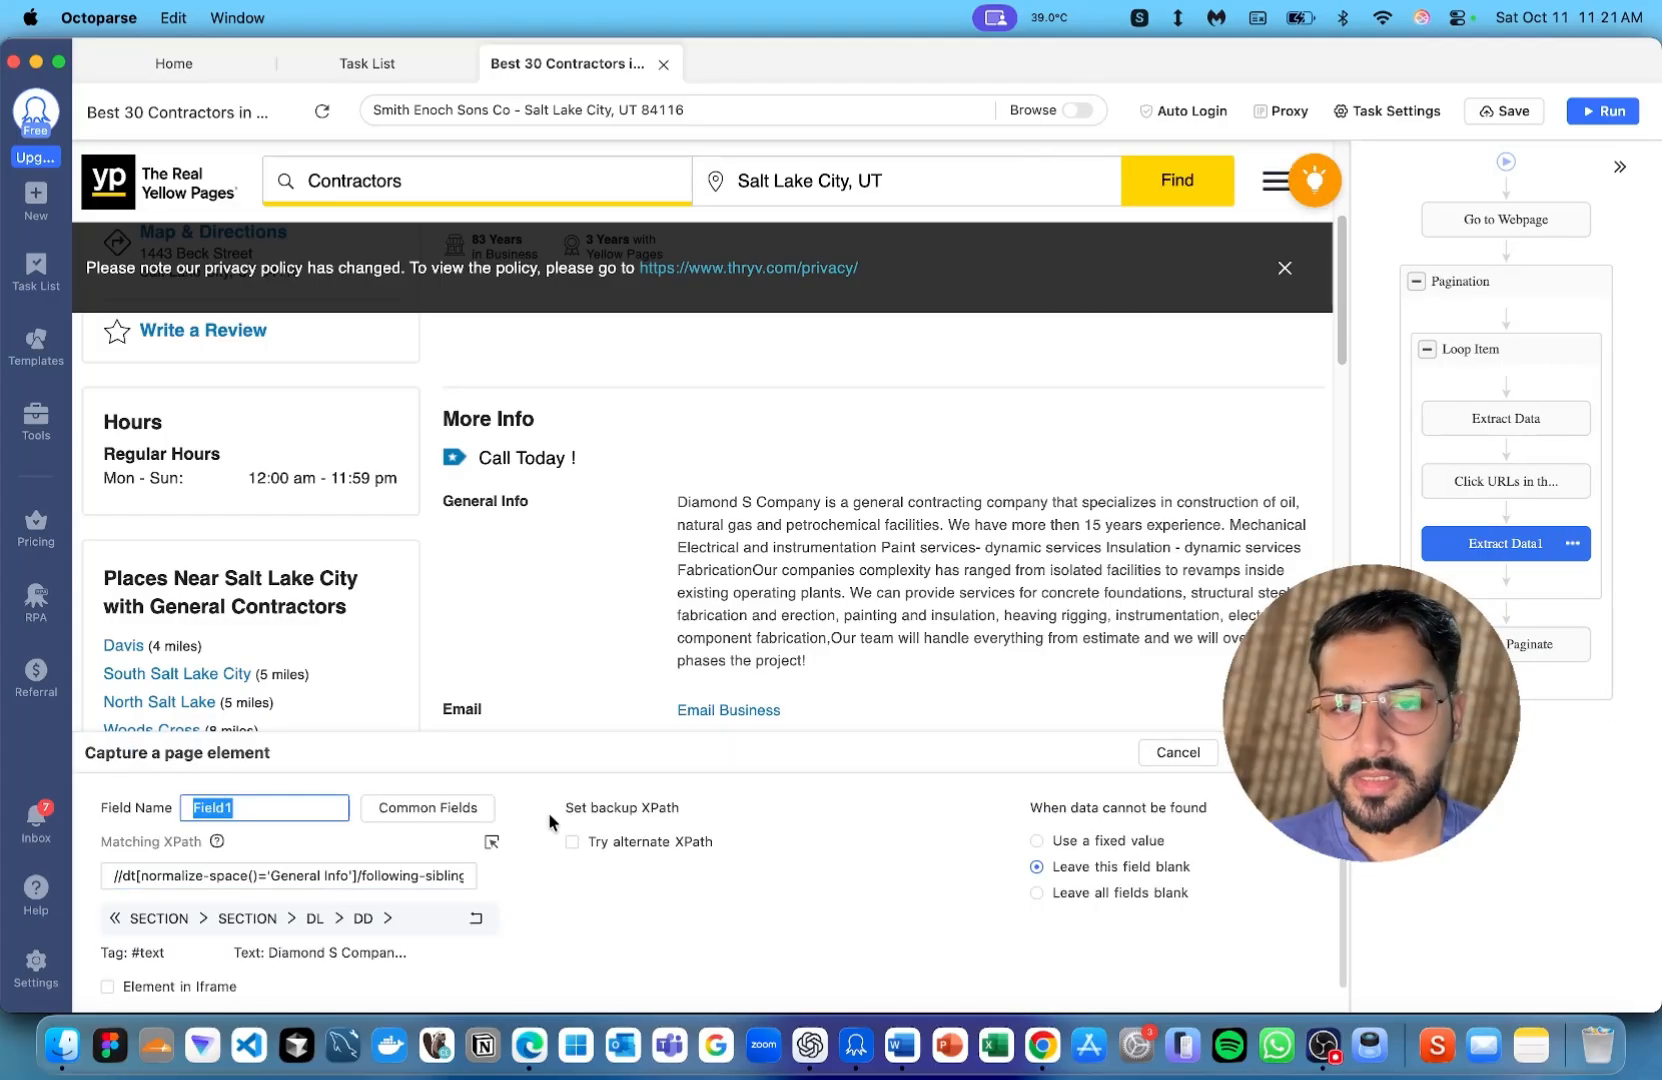
text(General_Info)
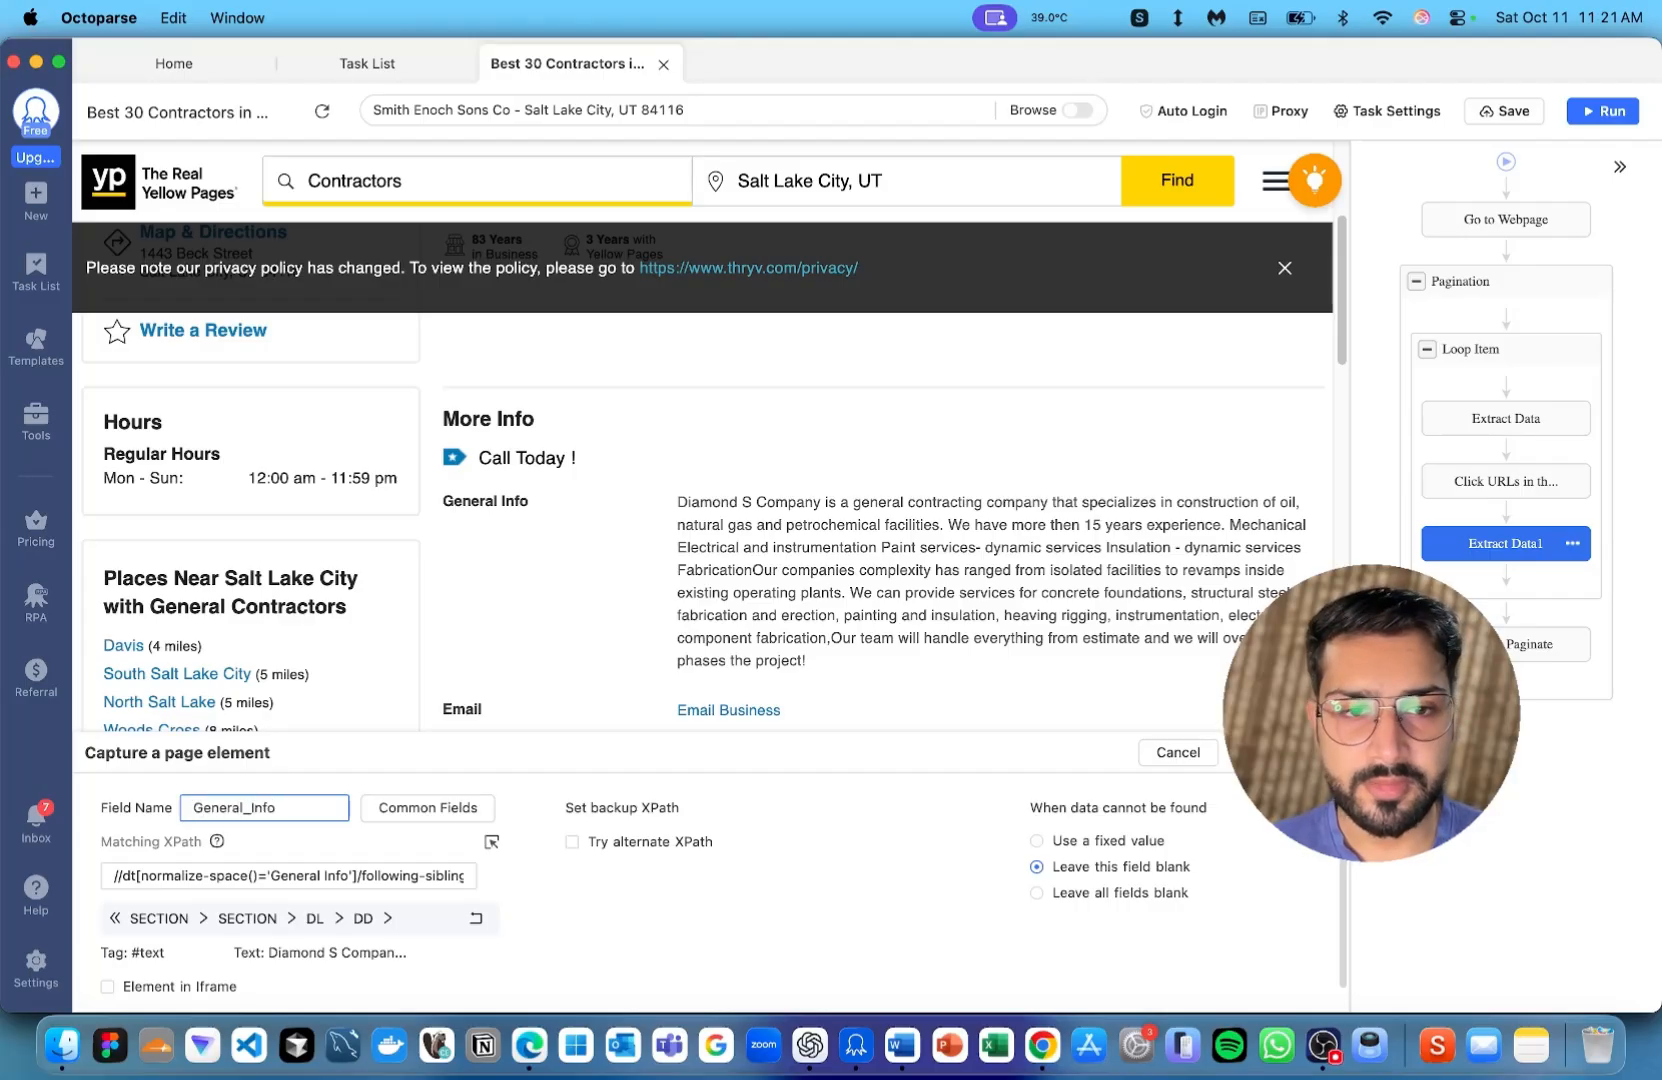
key(Return)
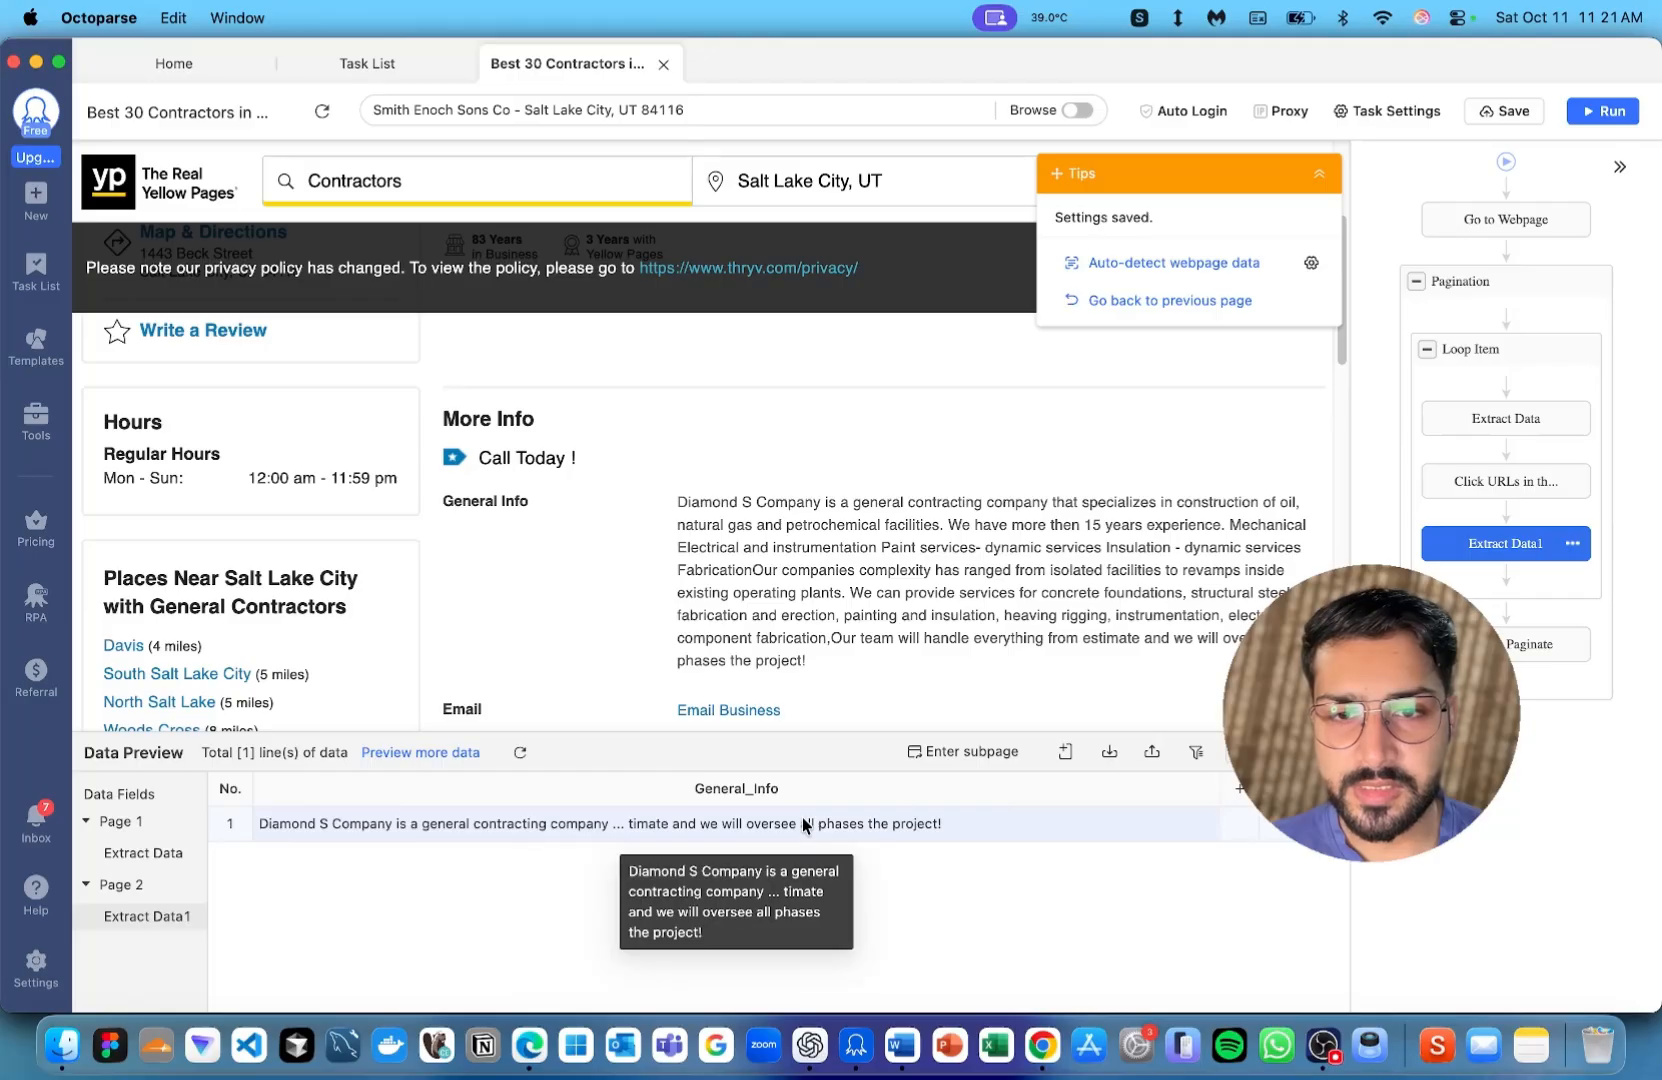
click(804, 795)
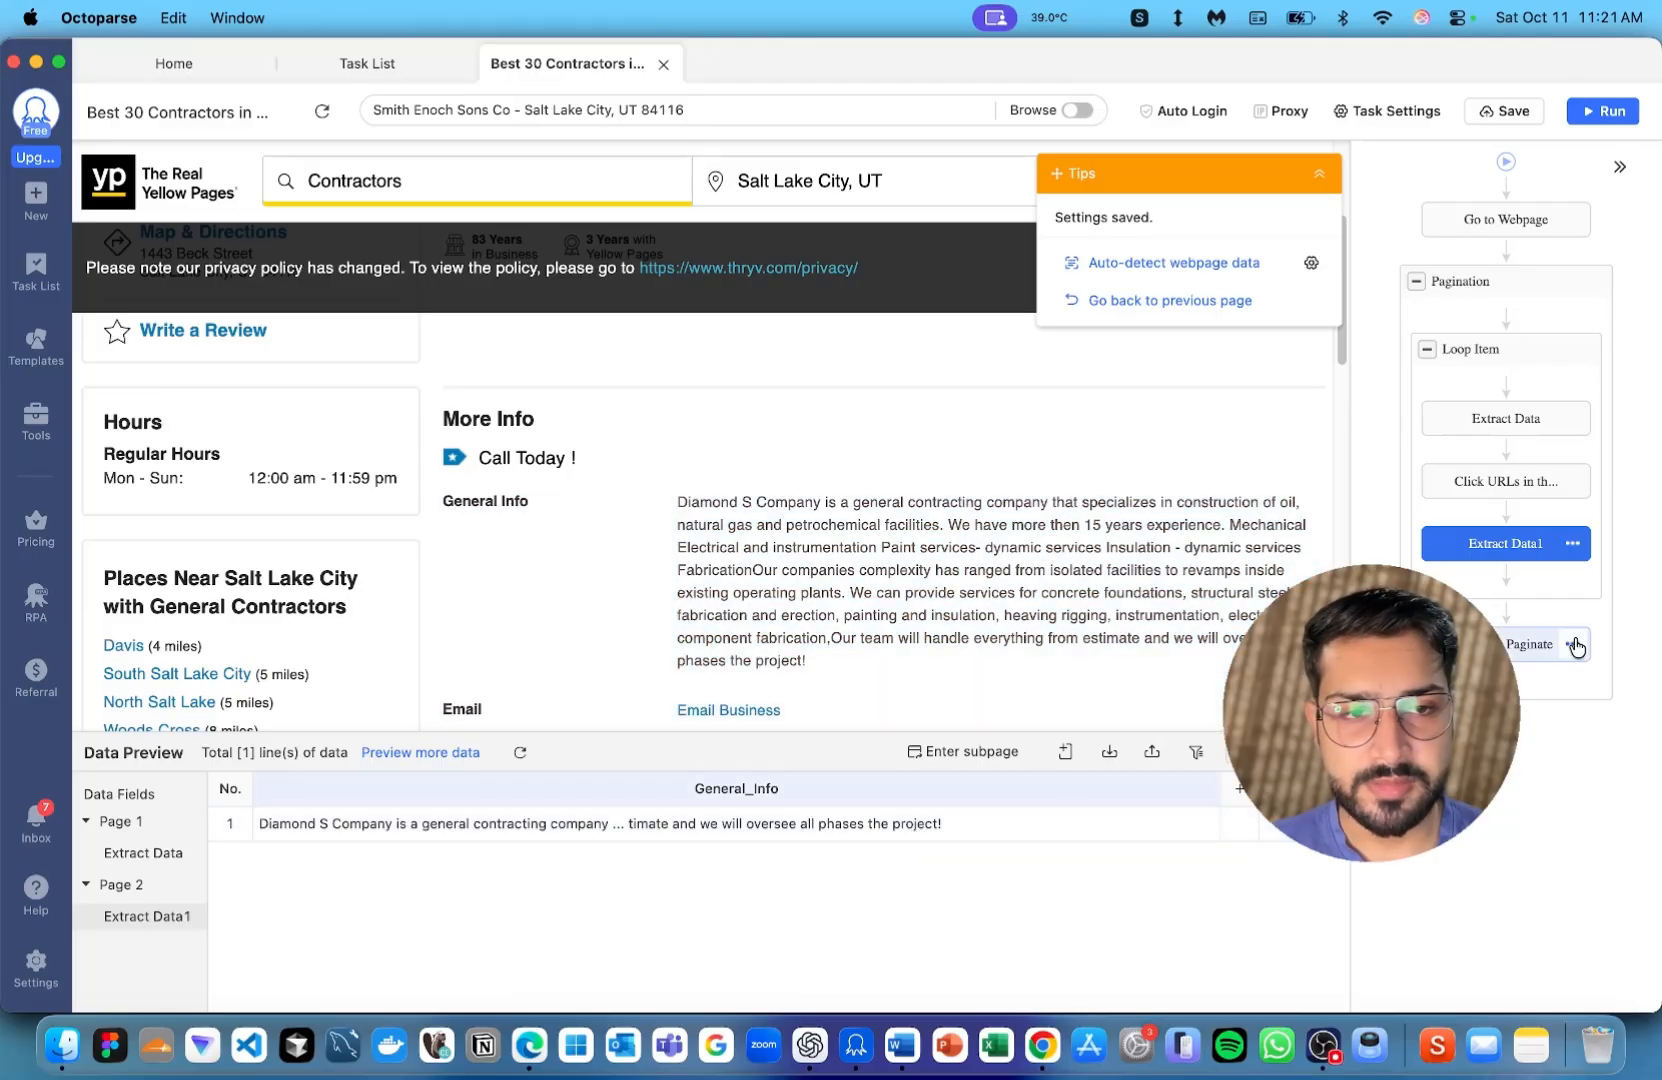
Copy the email XPath from the Word document and return to Octoparse
click(903, 1043)
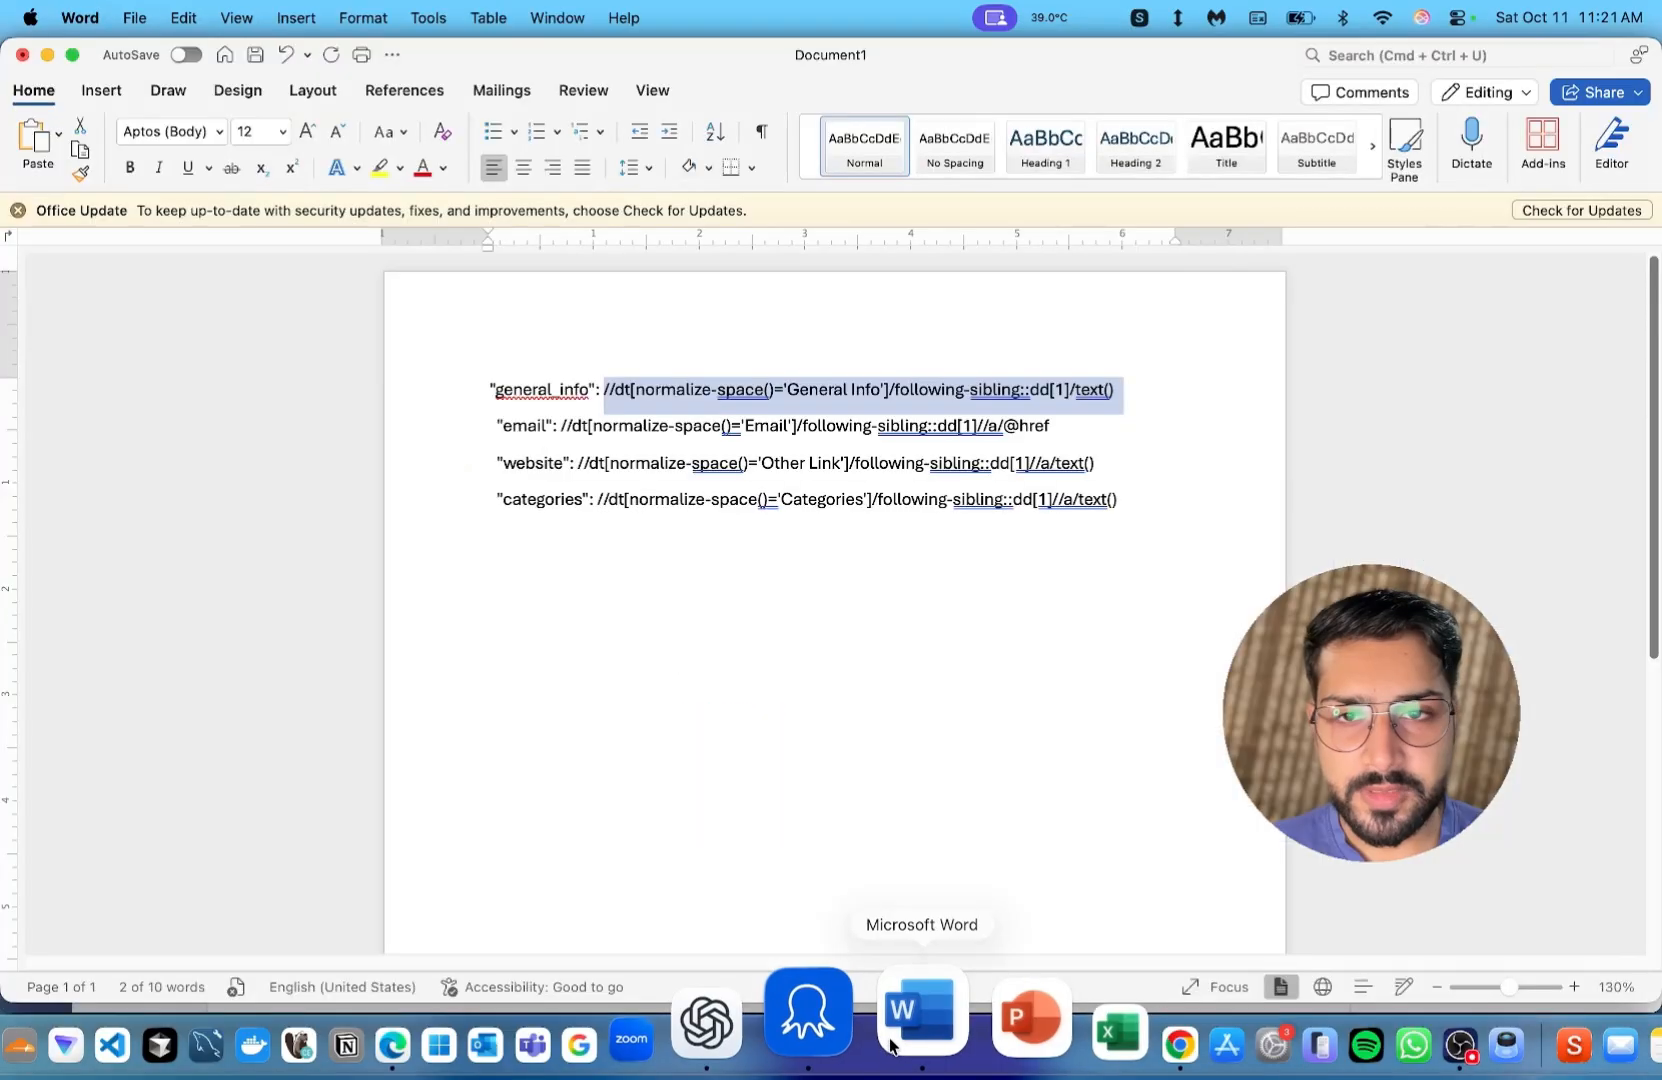
drag(560, 420, 1043, 425)
key(super+c)
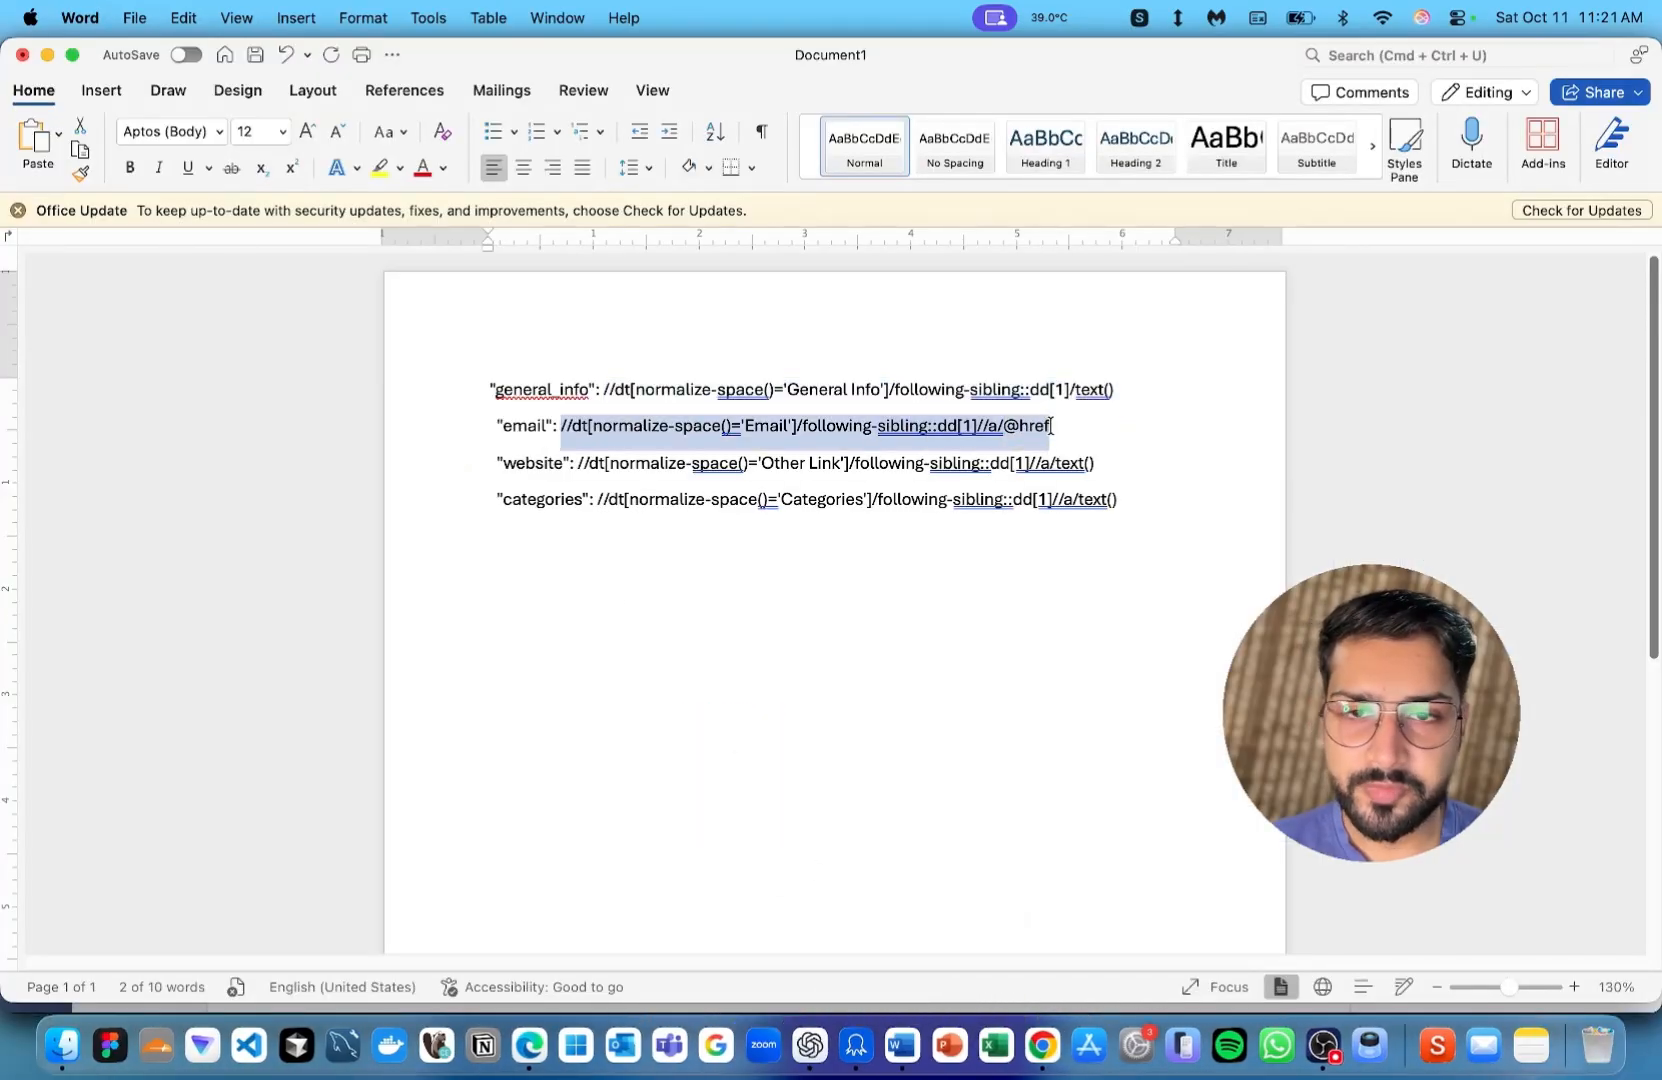
click(855, 1045)
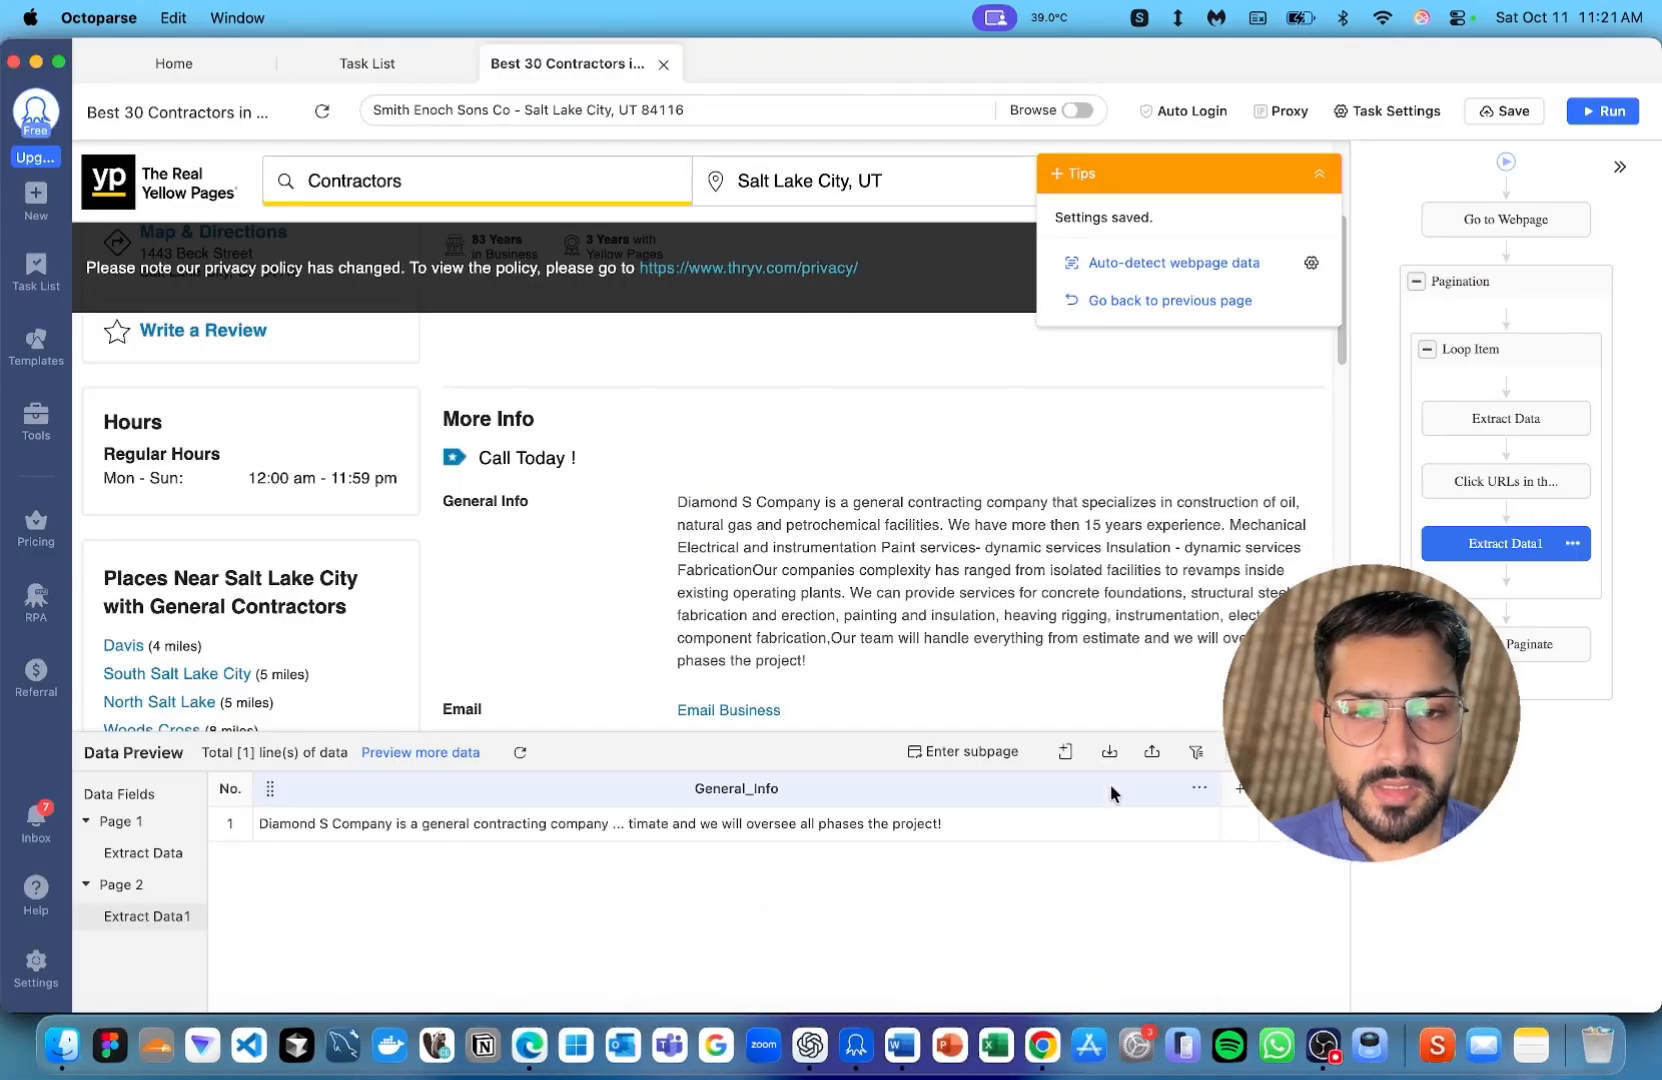
click(1065, 752)
click(990, 790)
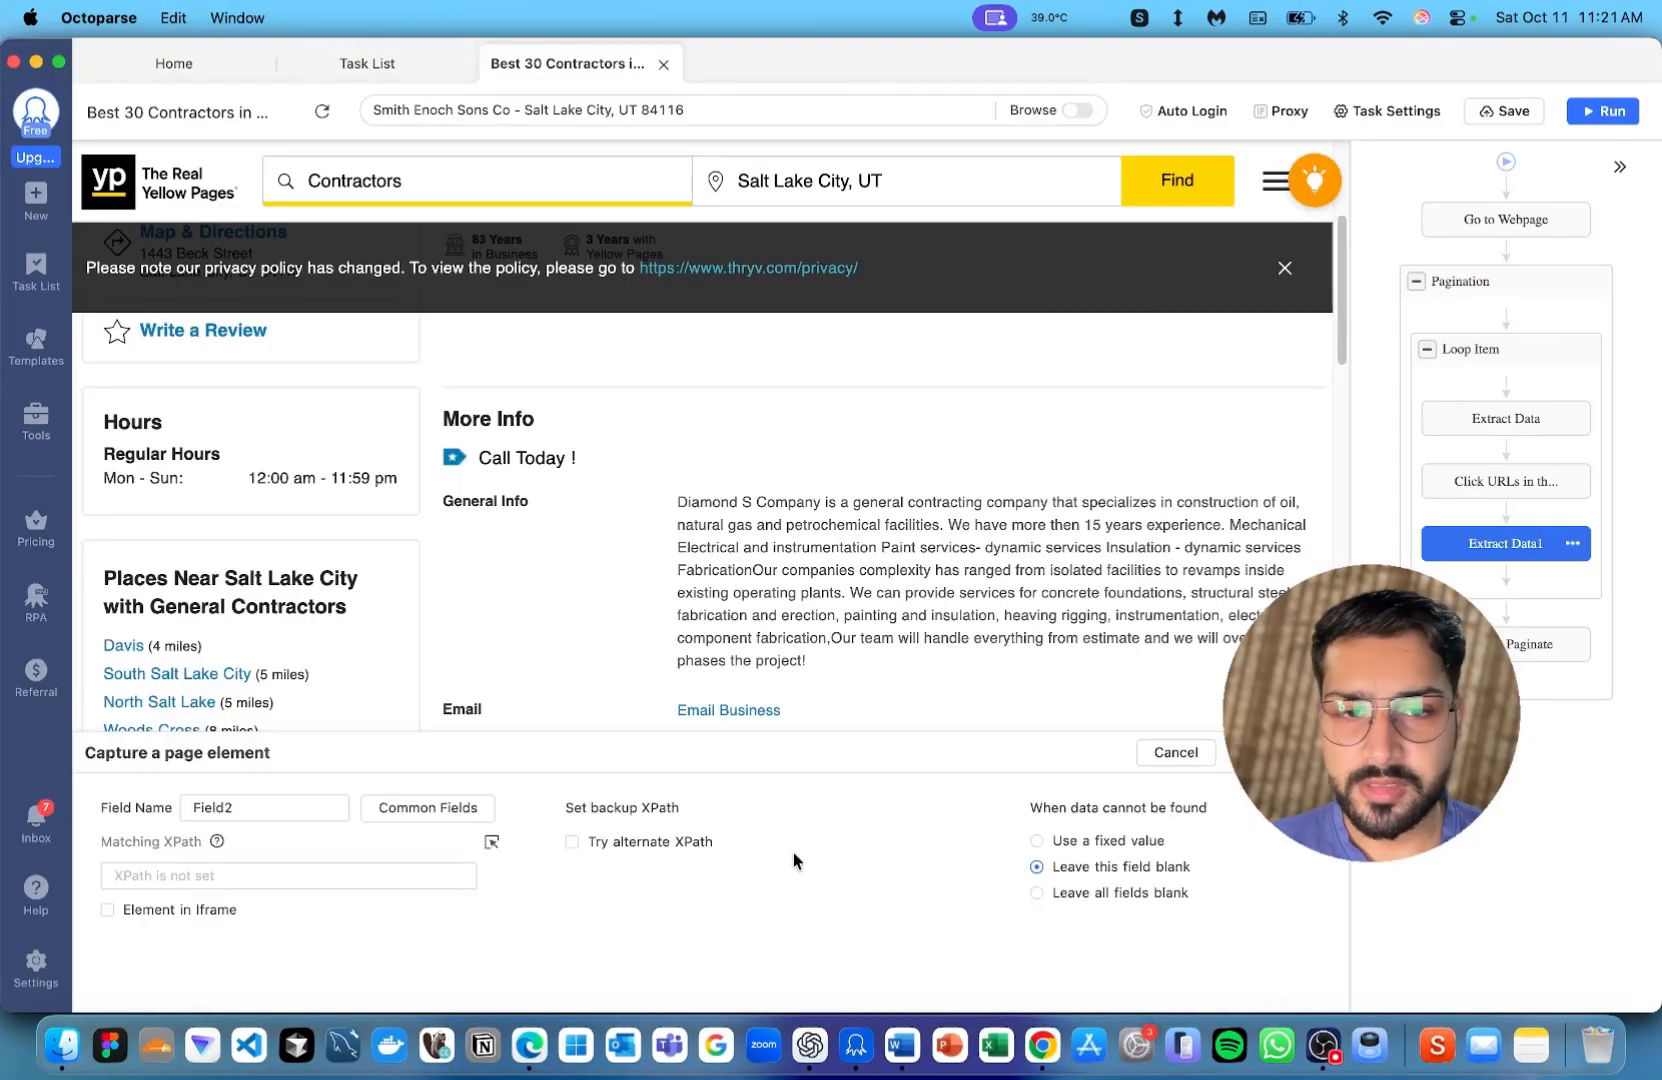
click(397, 876)
key(super+v)
double_click(308, 805)
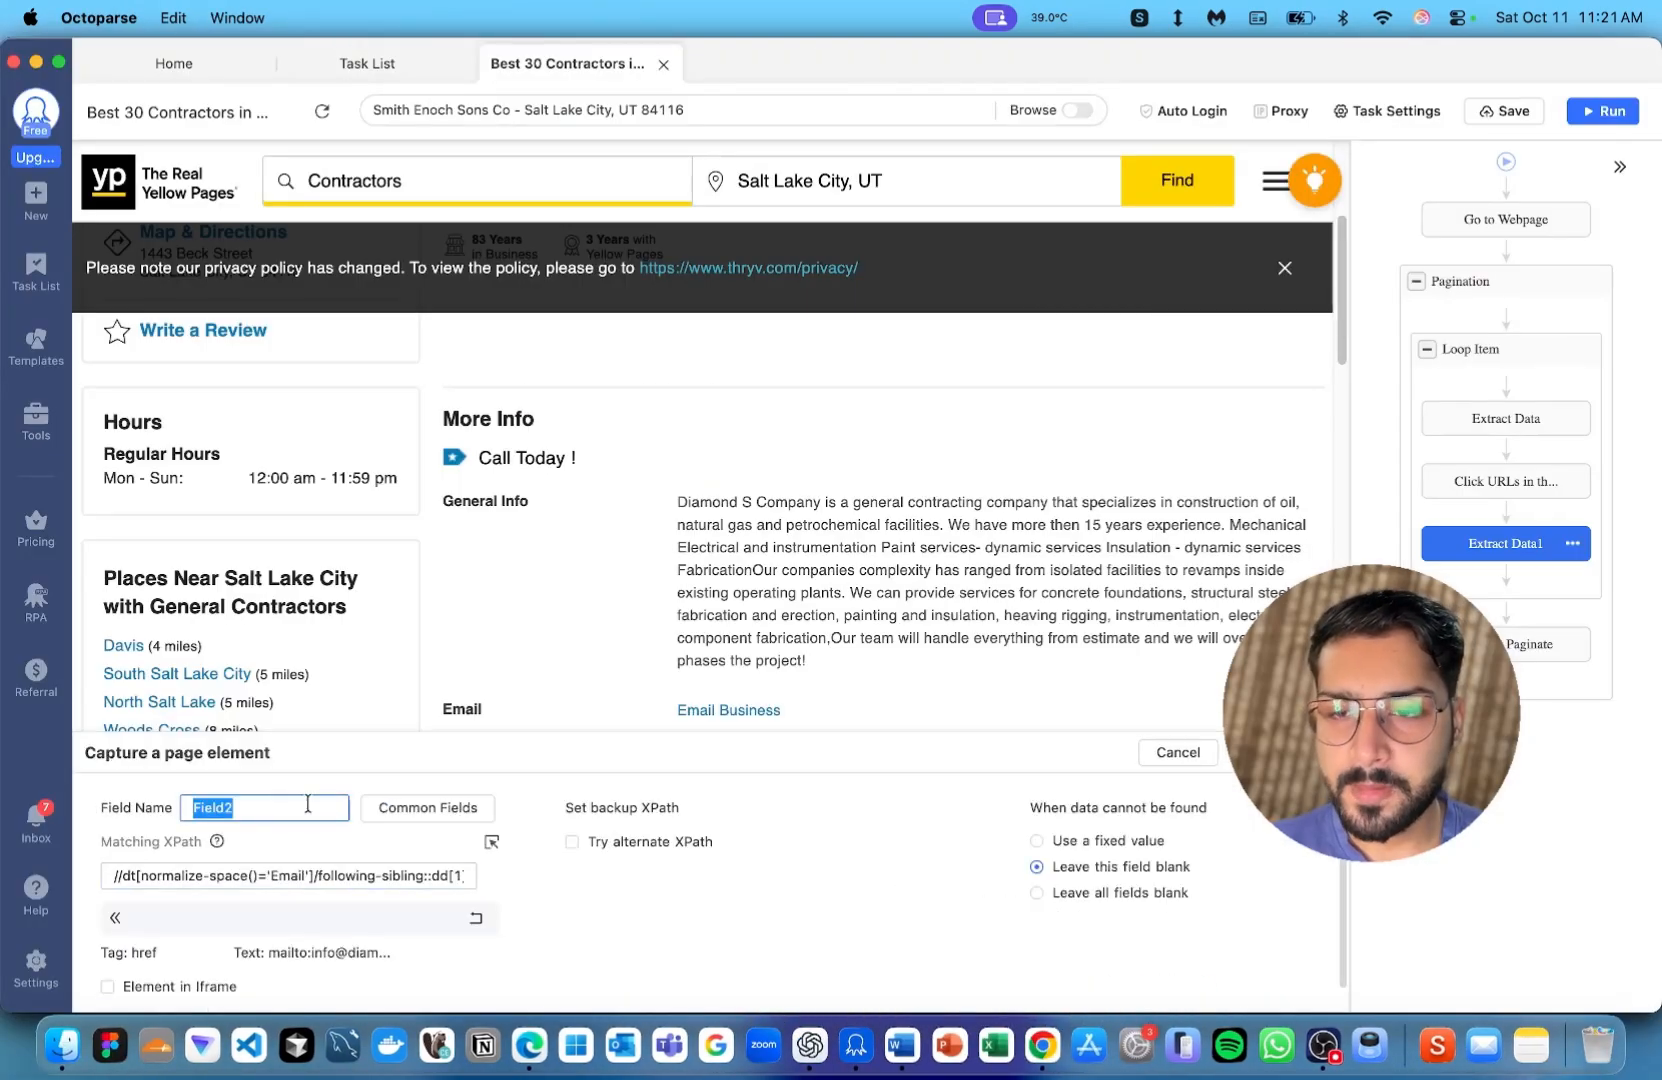
text(Email)
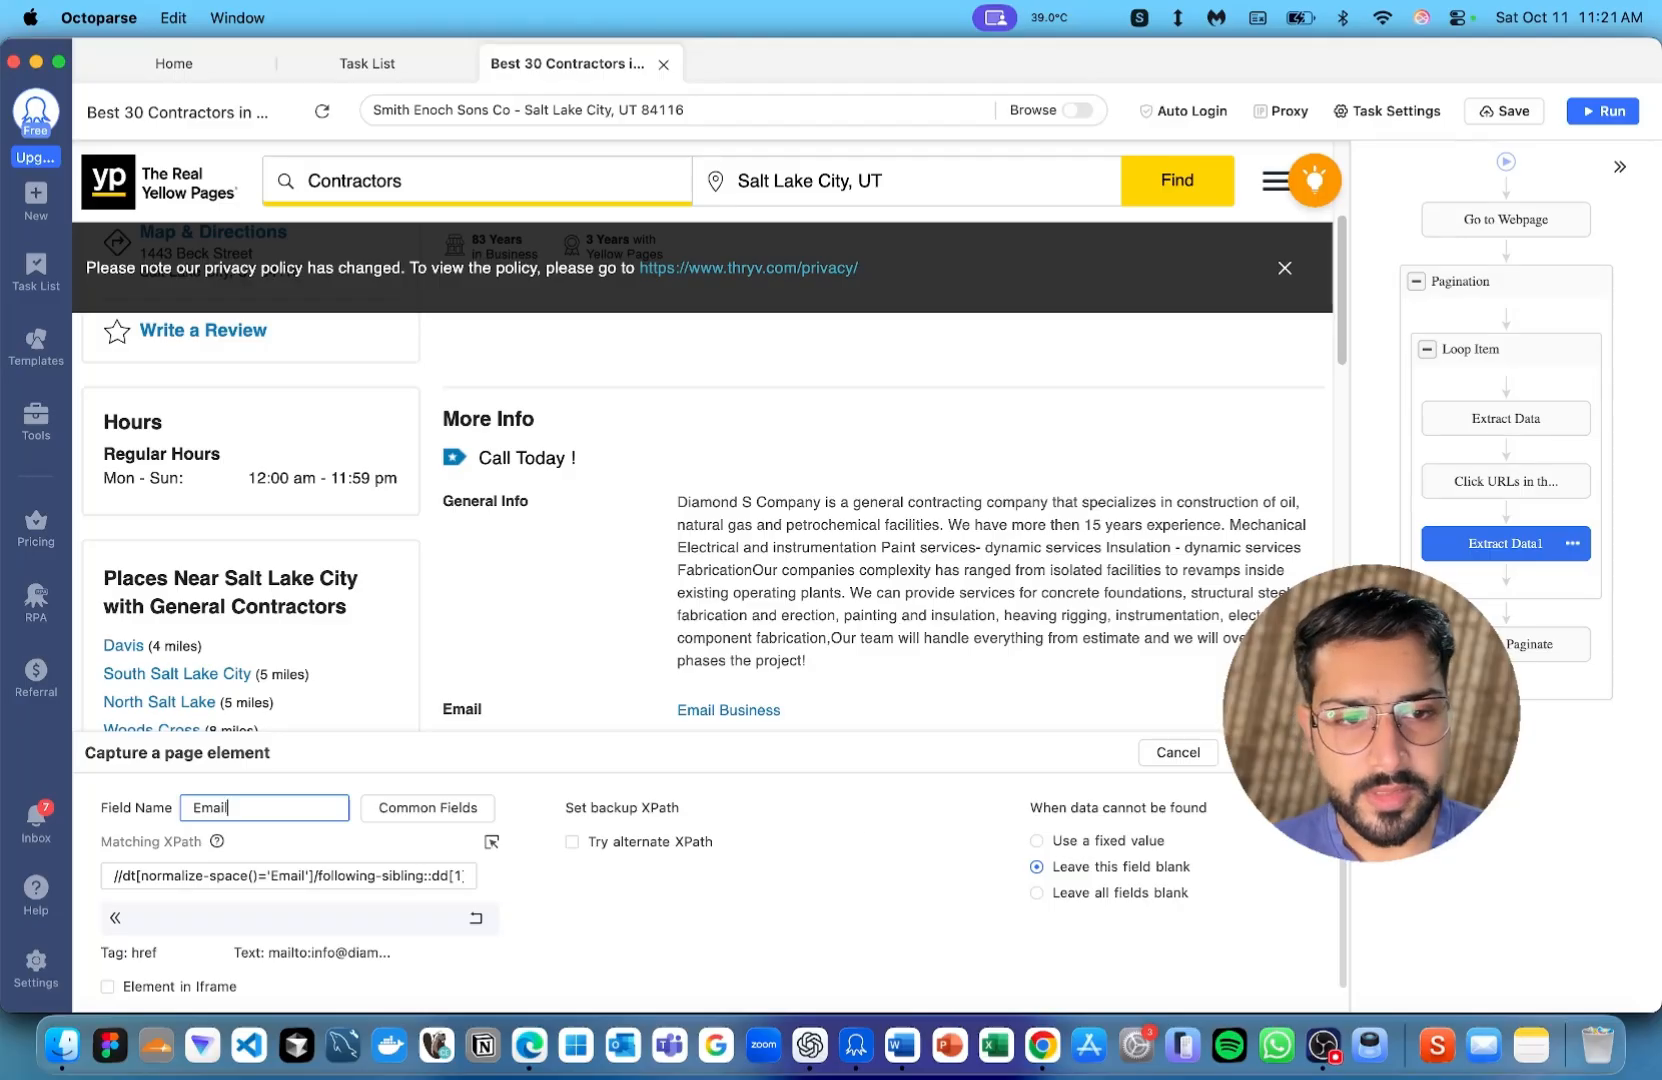
click(1277, 752)
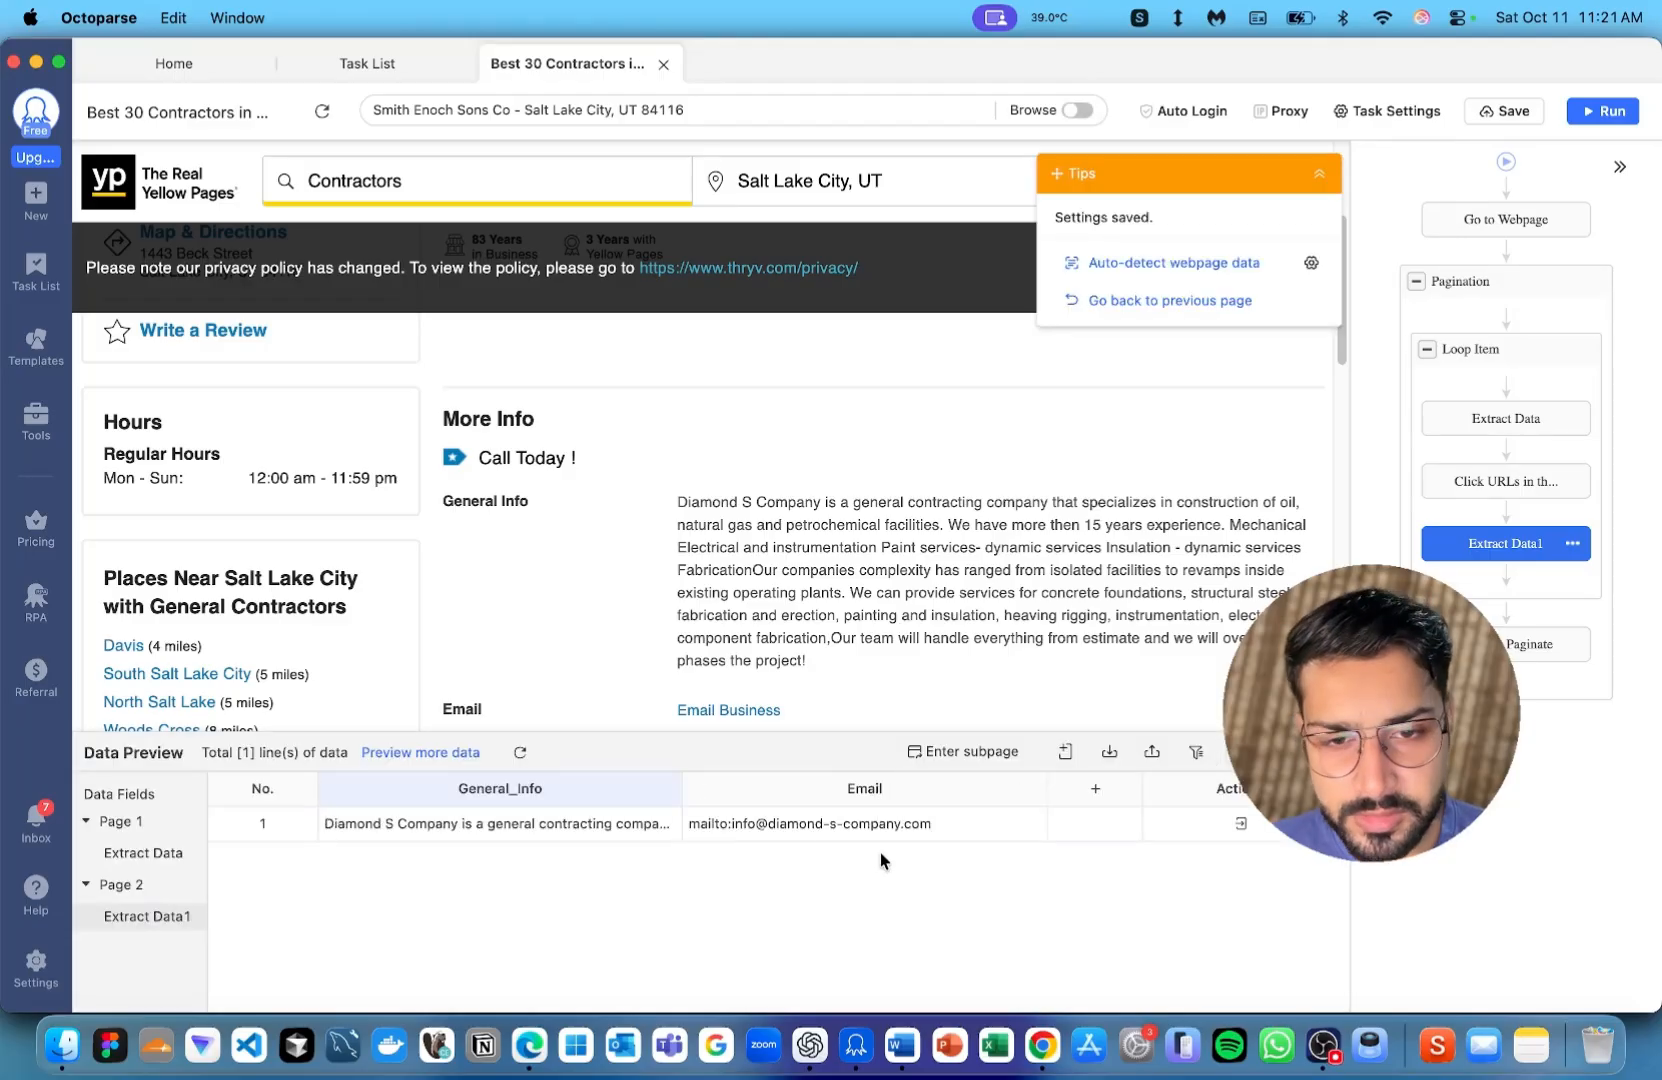
Clean the Email field's data with a Replace step that swaps "mailto:" for empty text, and apply it
right_click(873, 795)
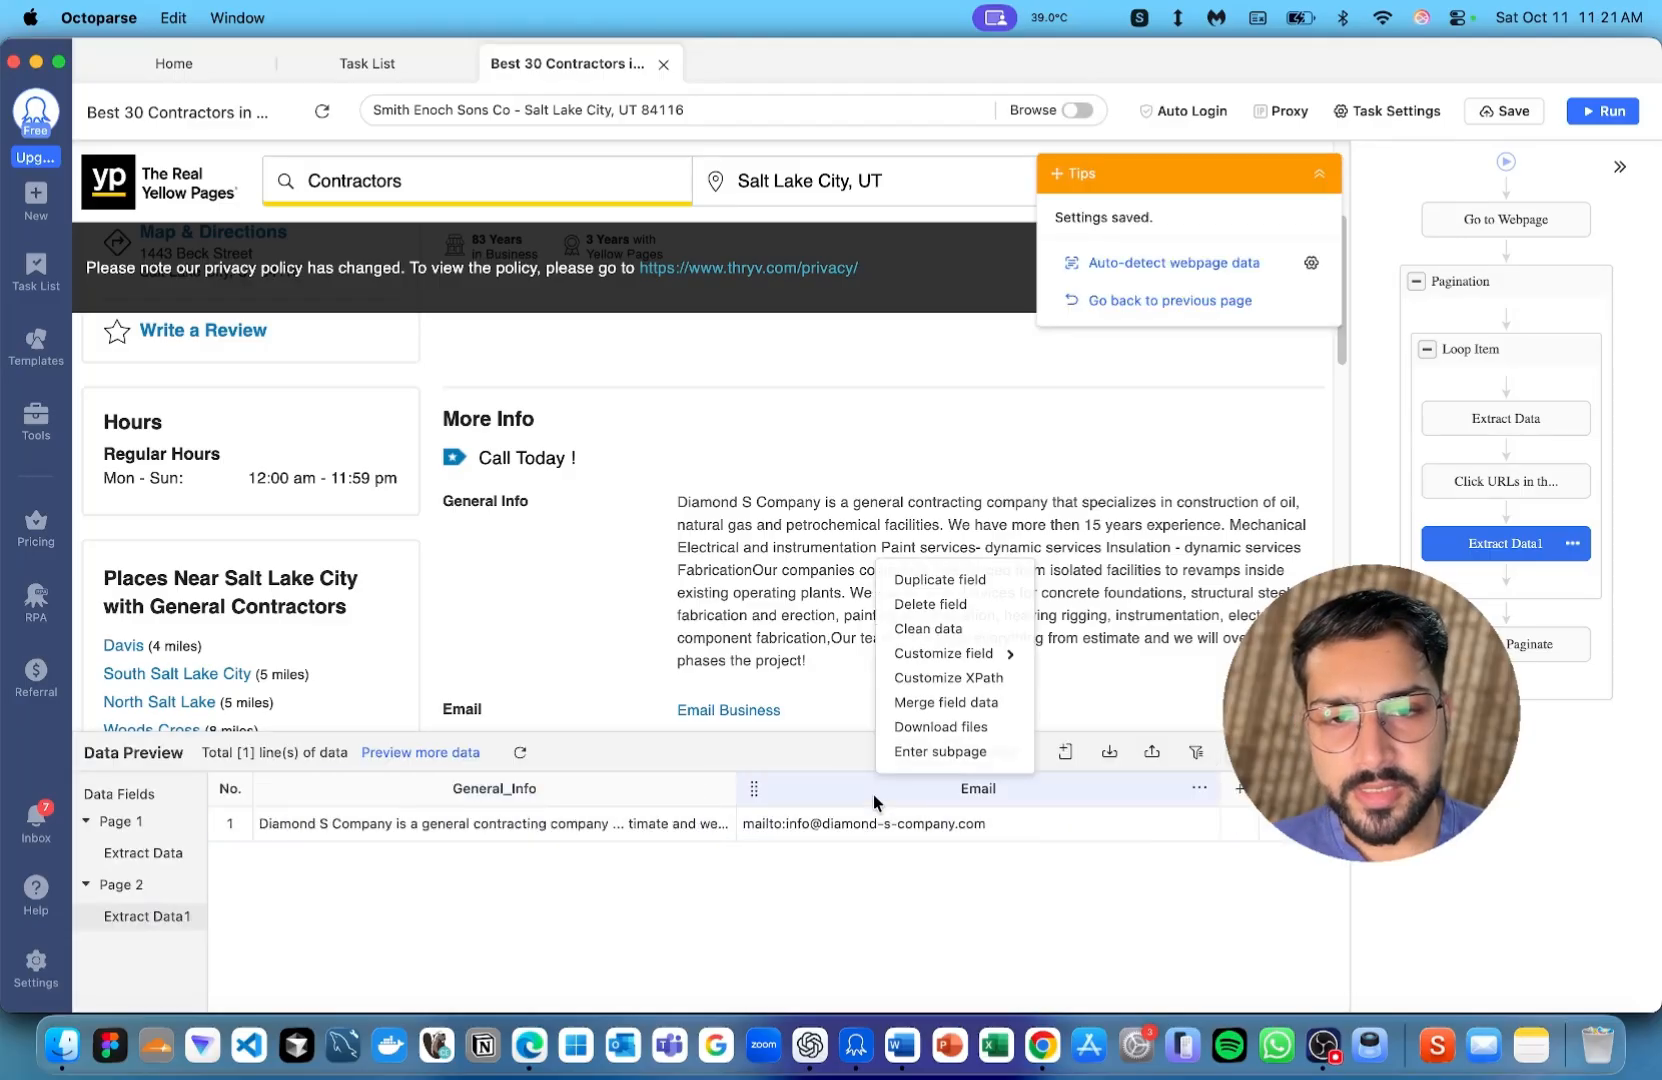
click(1155, 627)
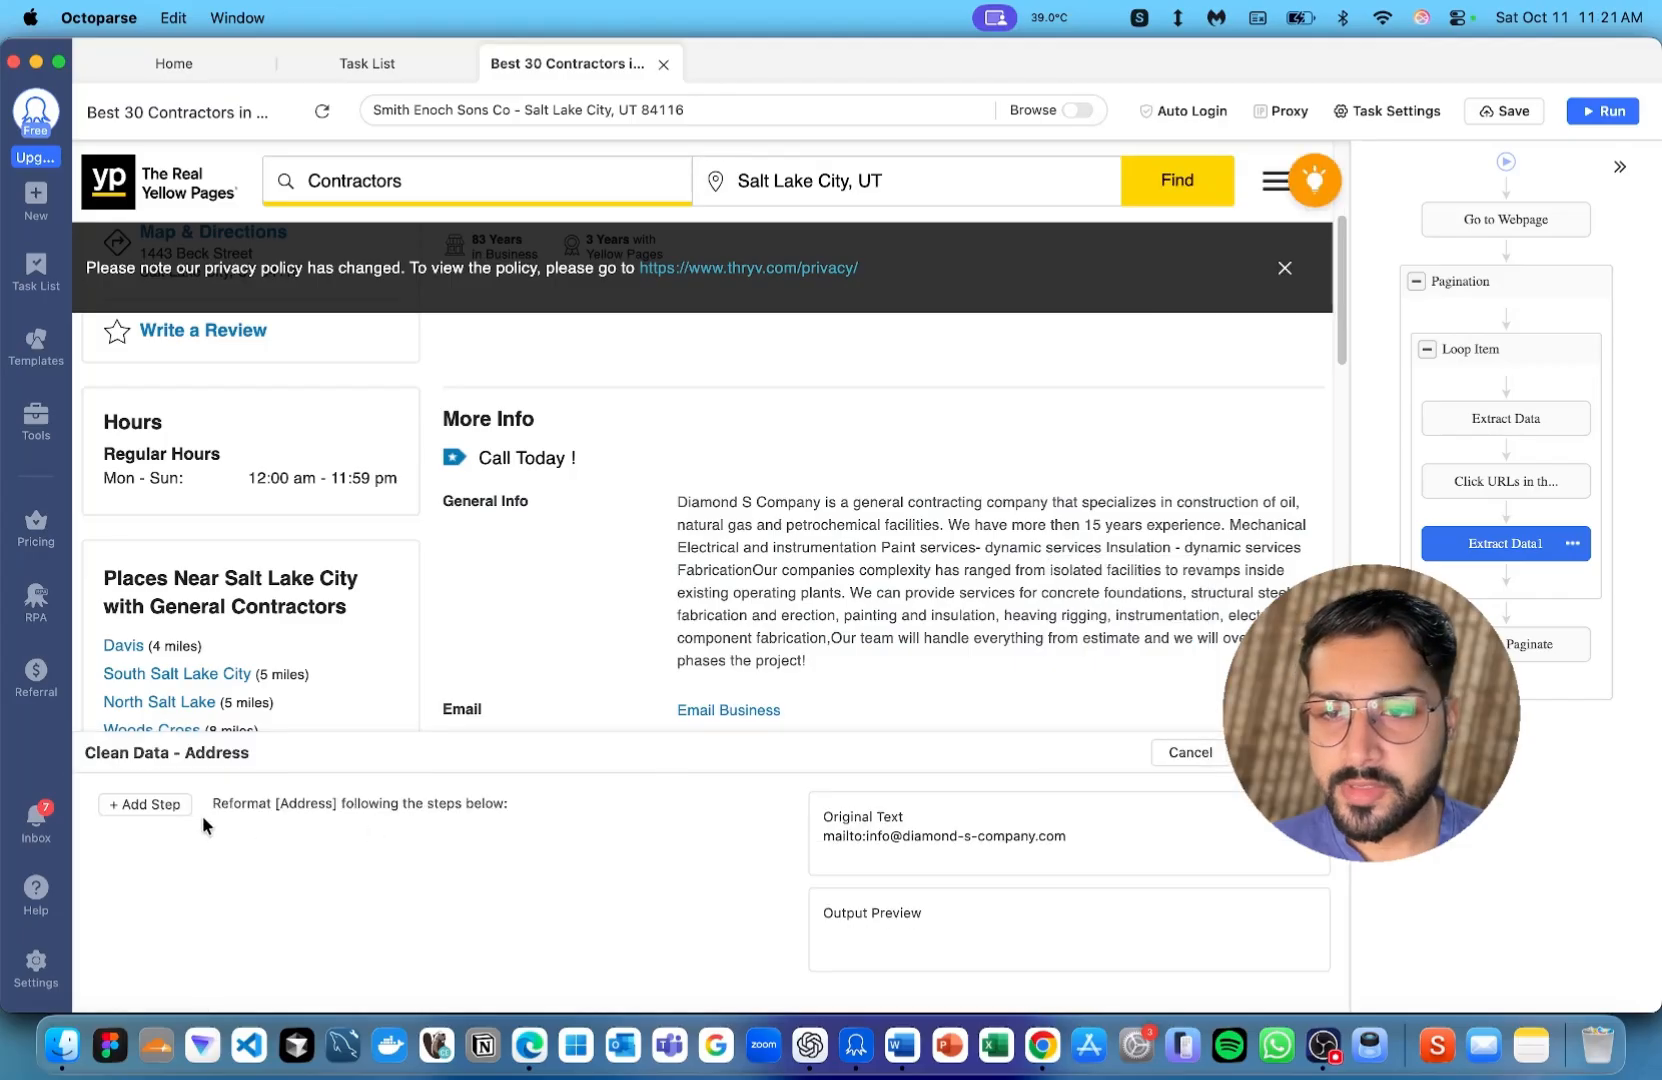
click(170, 806)
click(250, 768)
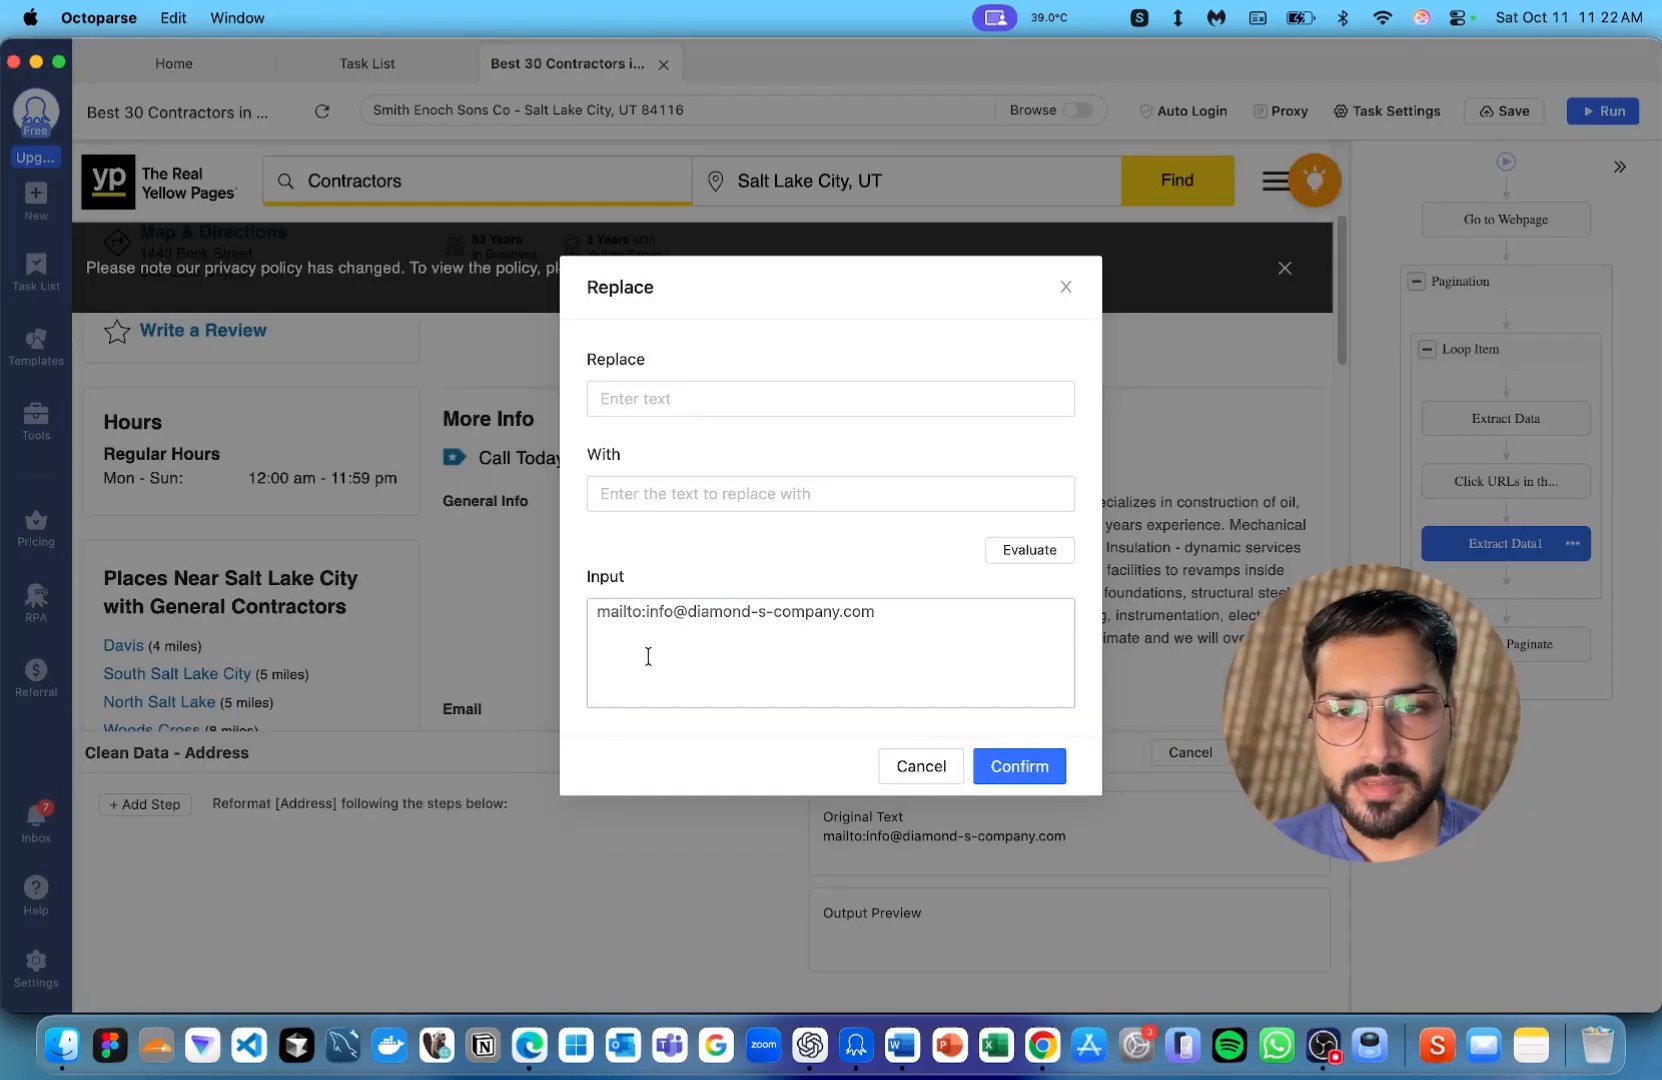
click(648, 656)
drag(646, 610, 577, 620)
key(super+c)
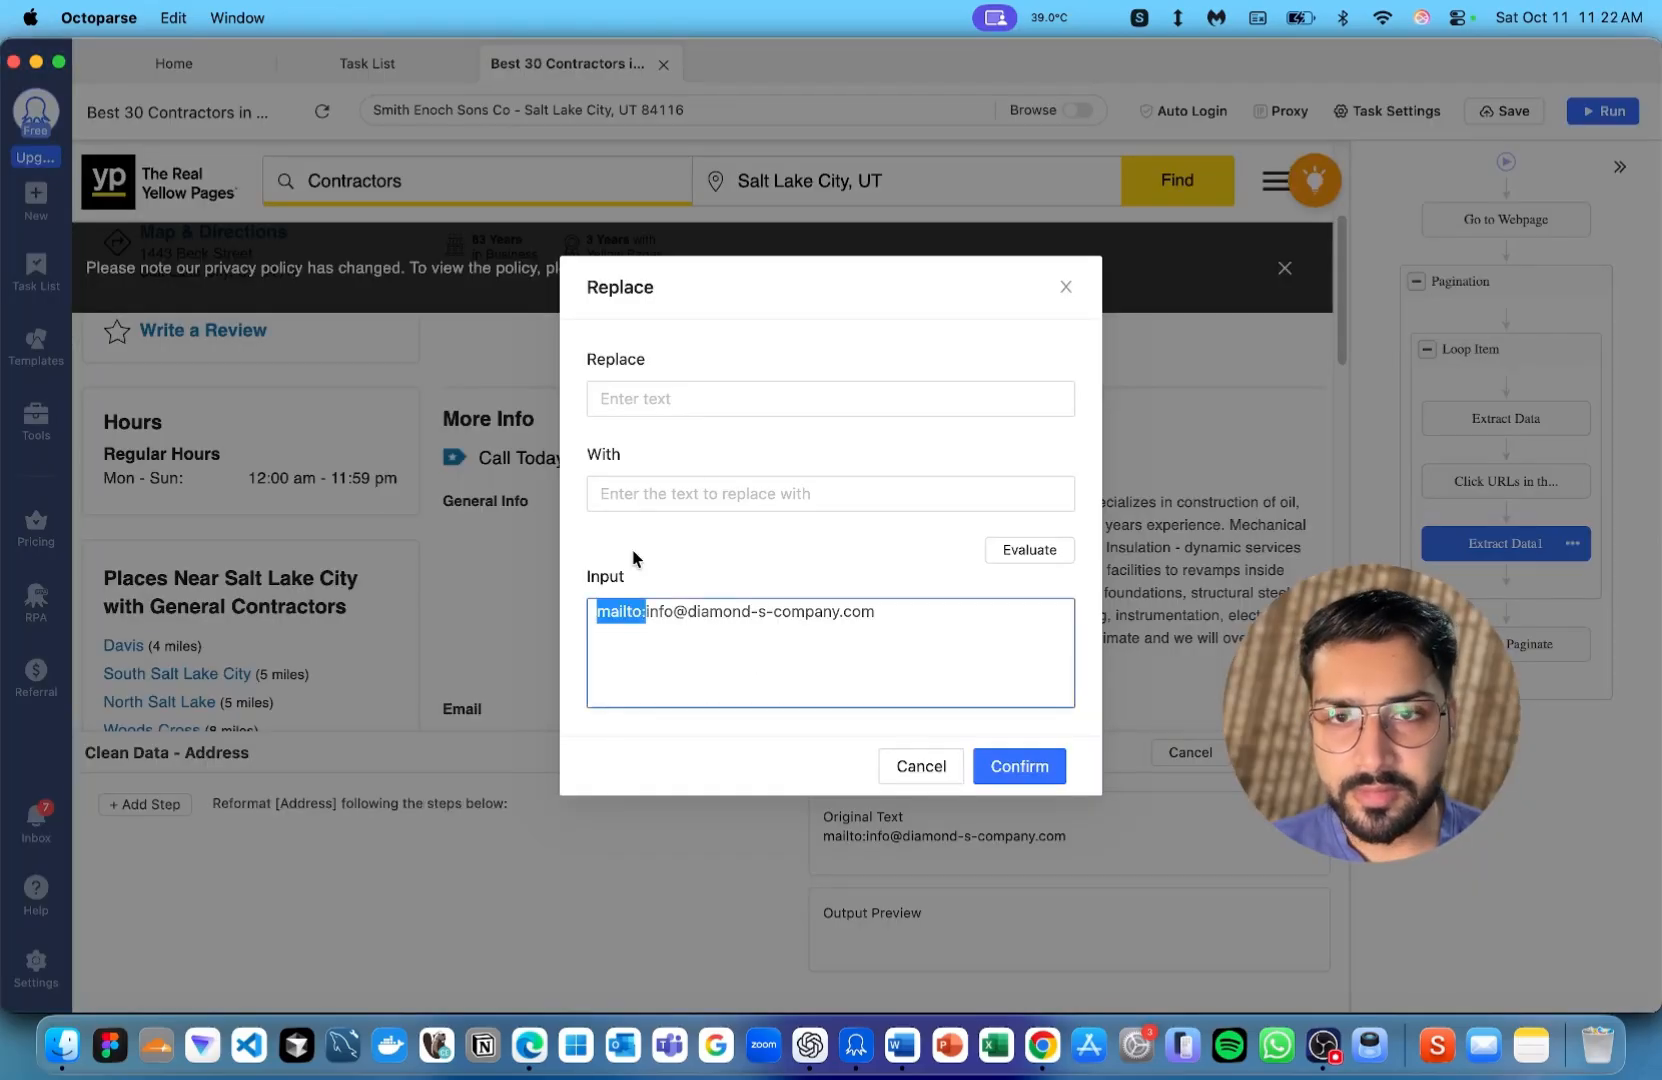
click(776, 404)
key(super+v)
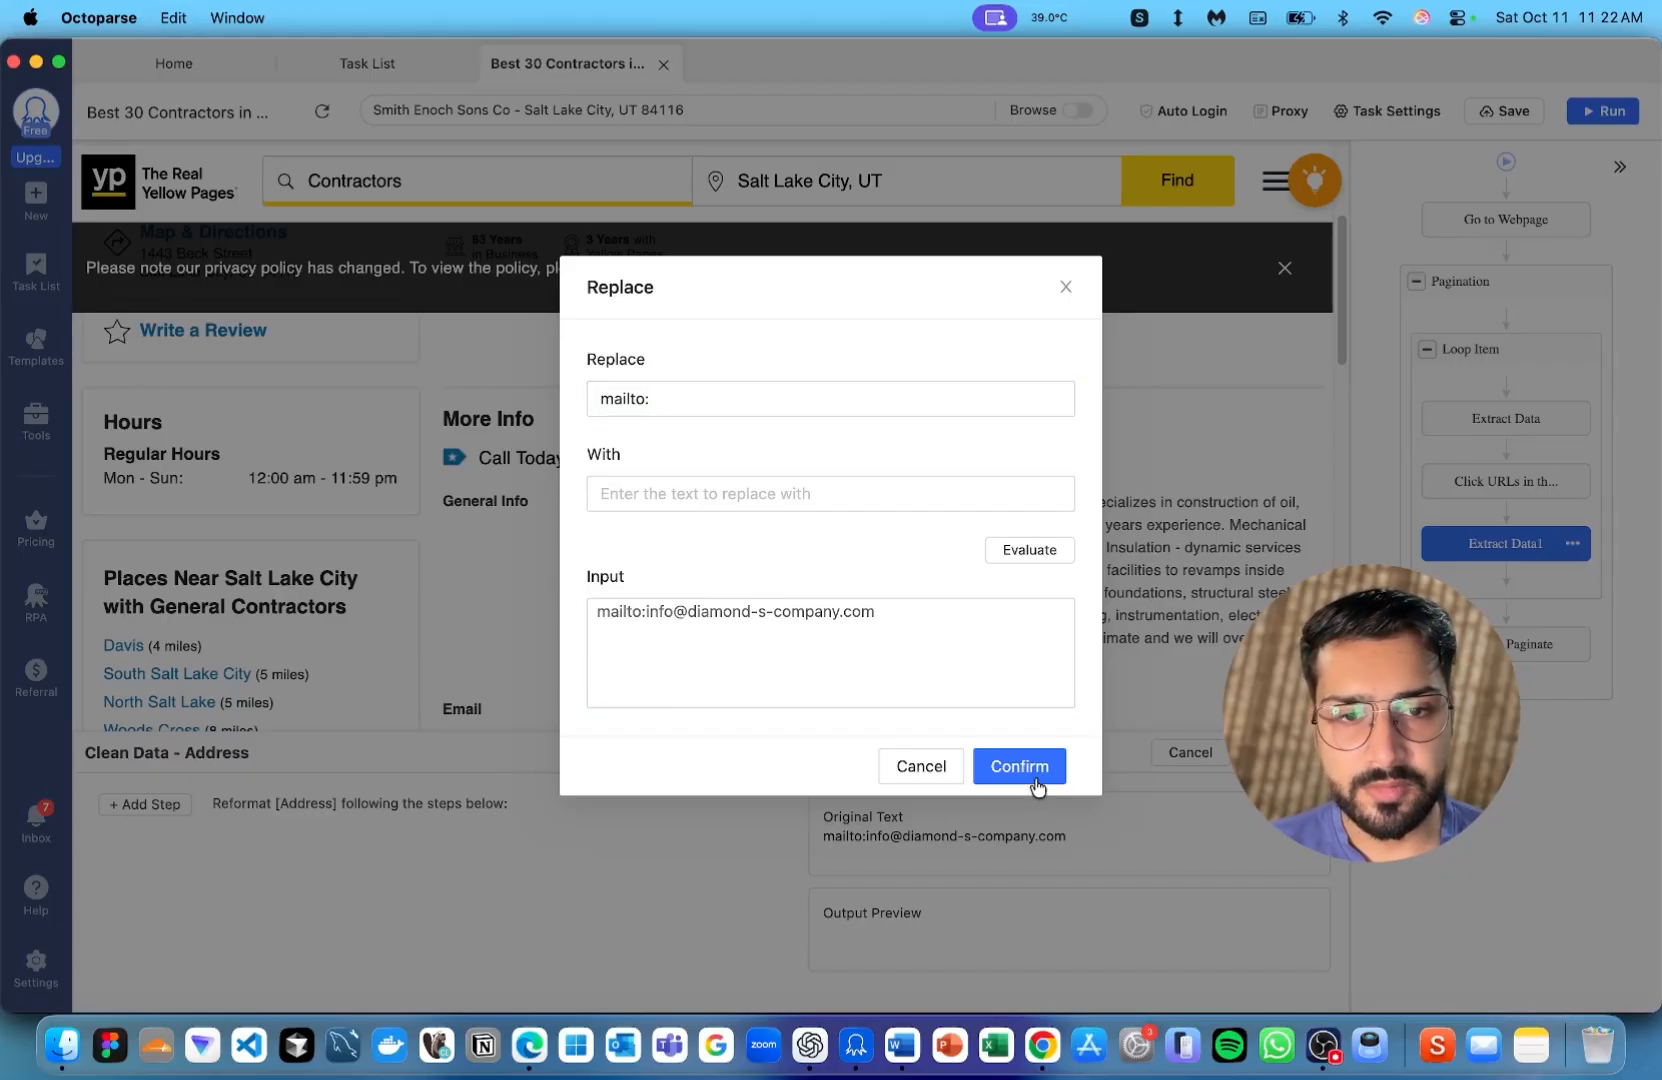
click(1025, 770)
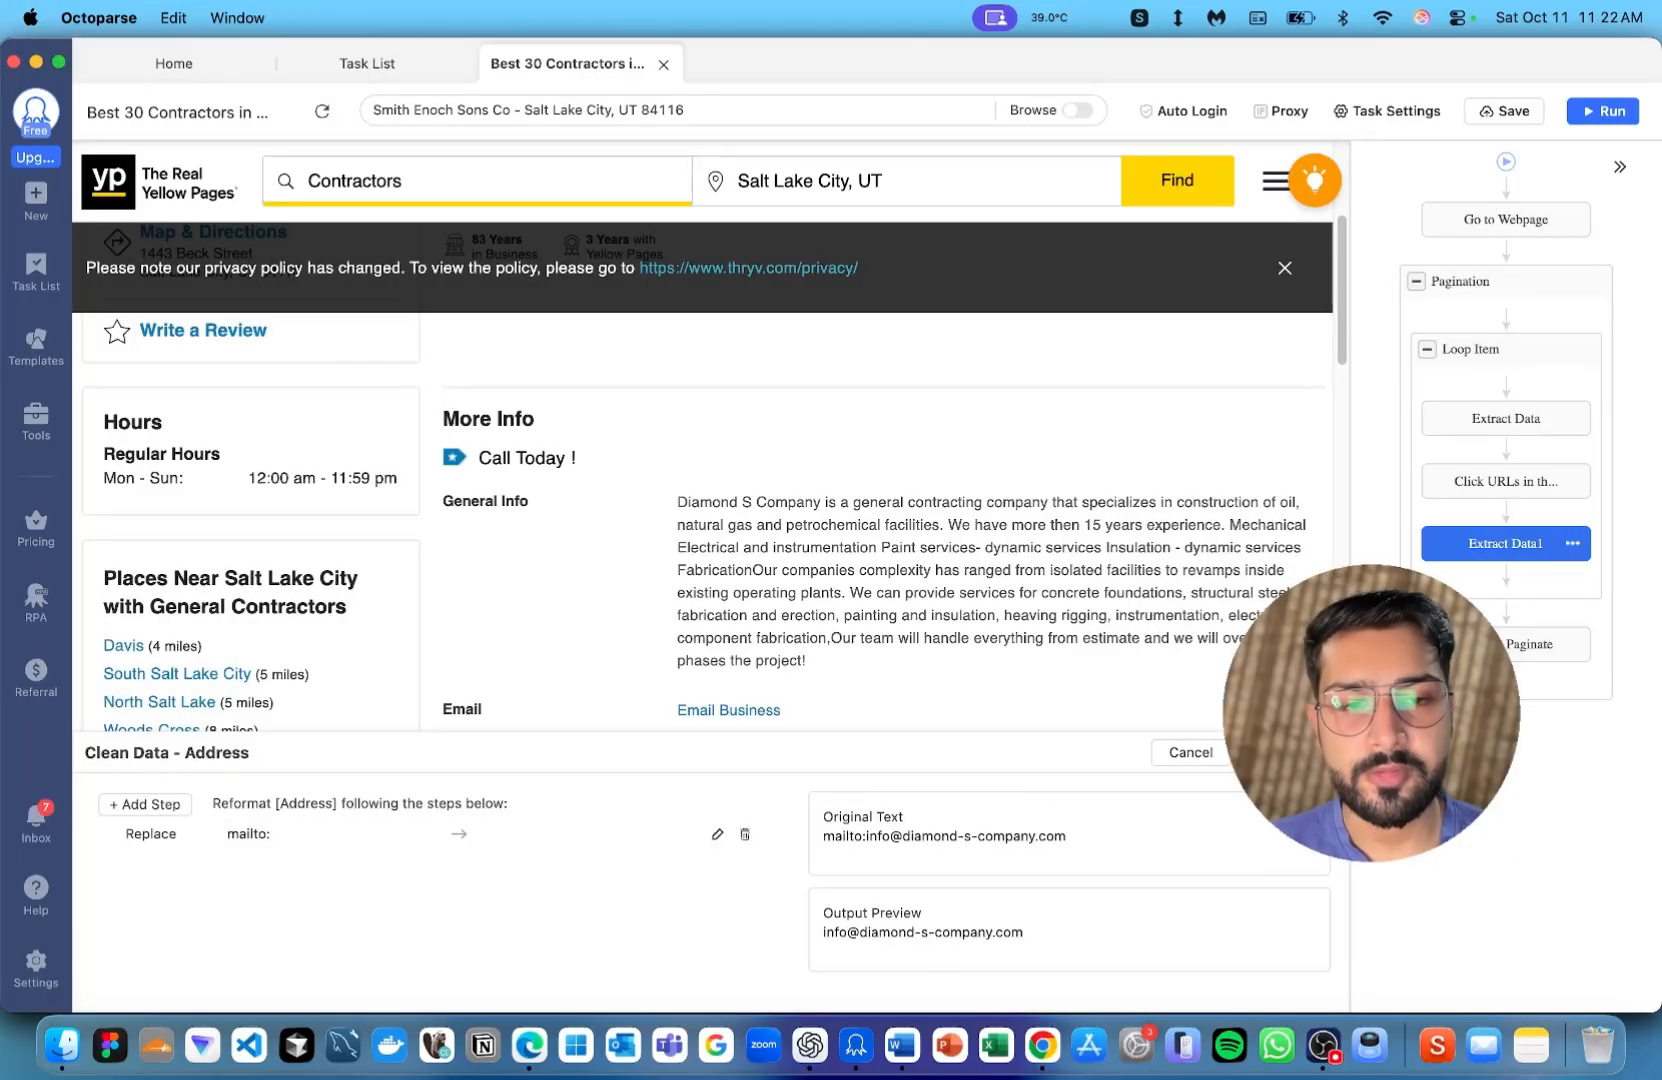
click(1262, 752)
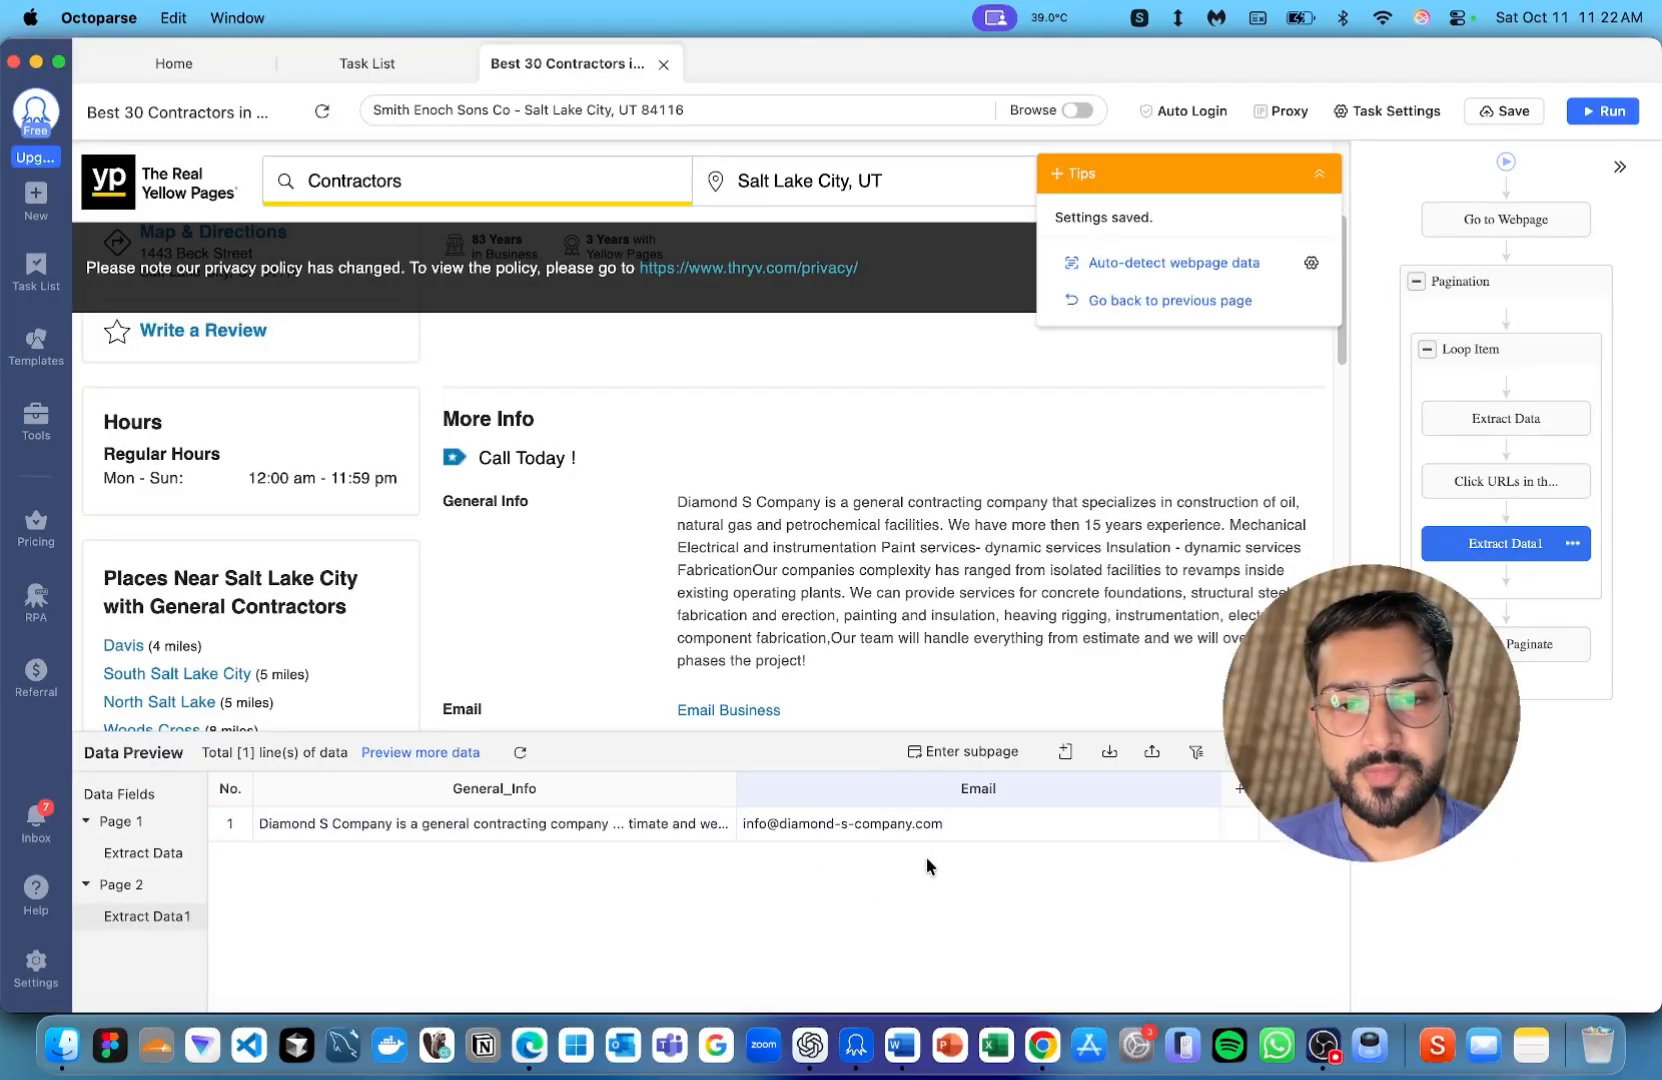
Copy the website XPath, which targets Other Link, from the Word document and return to Octoparse
scroll(804, 515, down, 3)
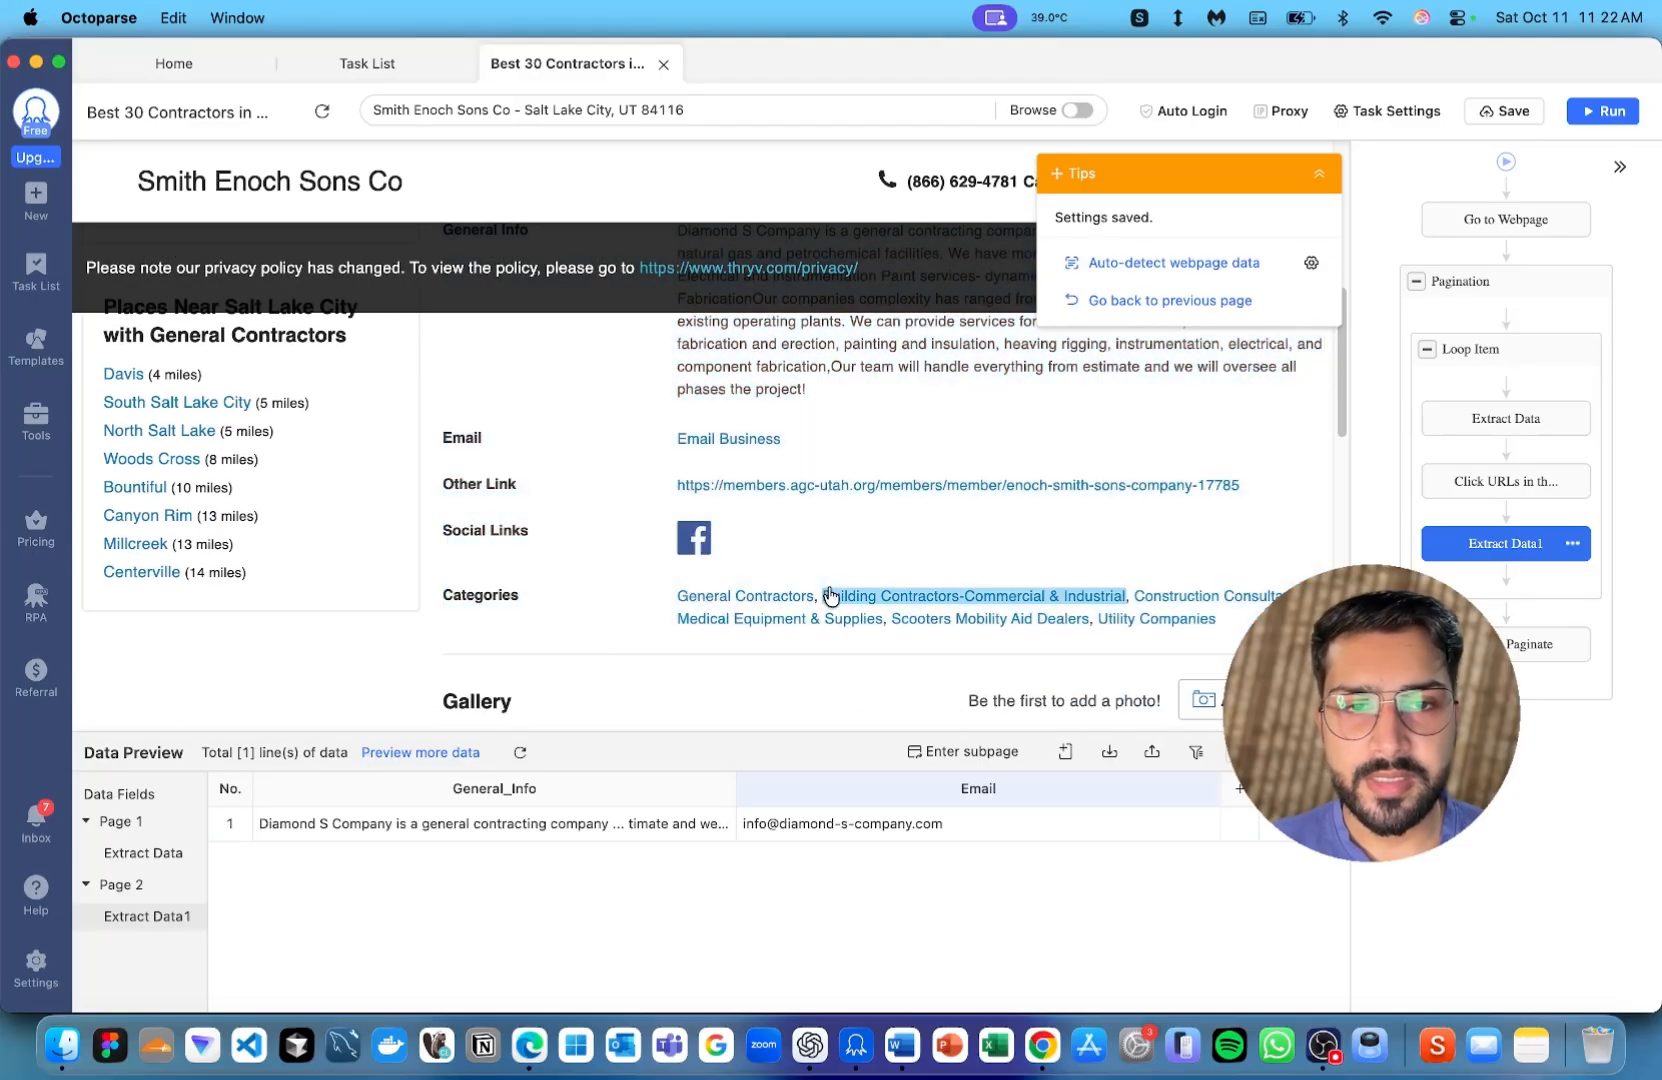
click(905, 1040)
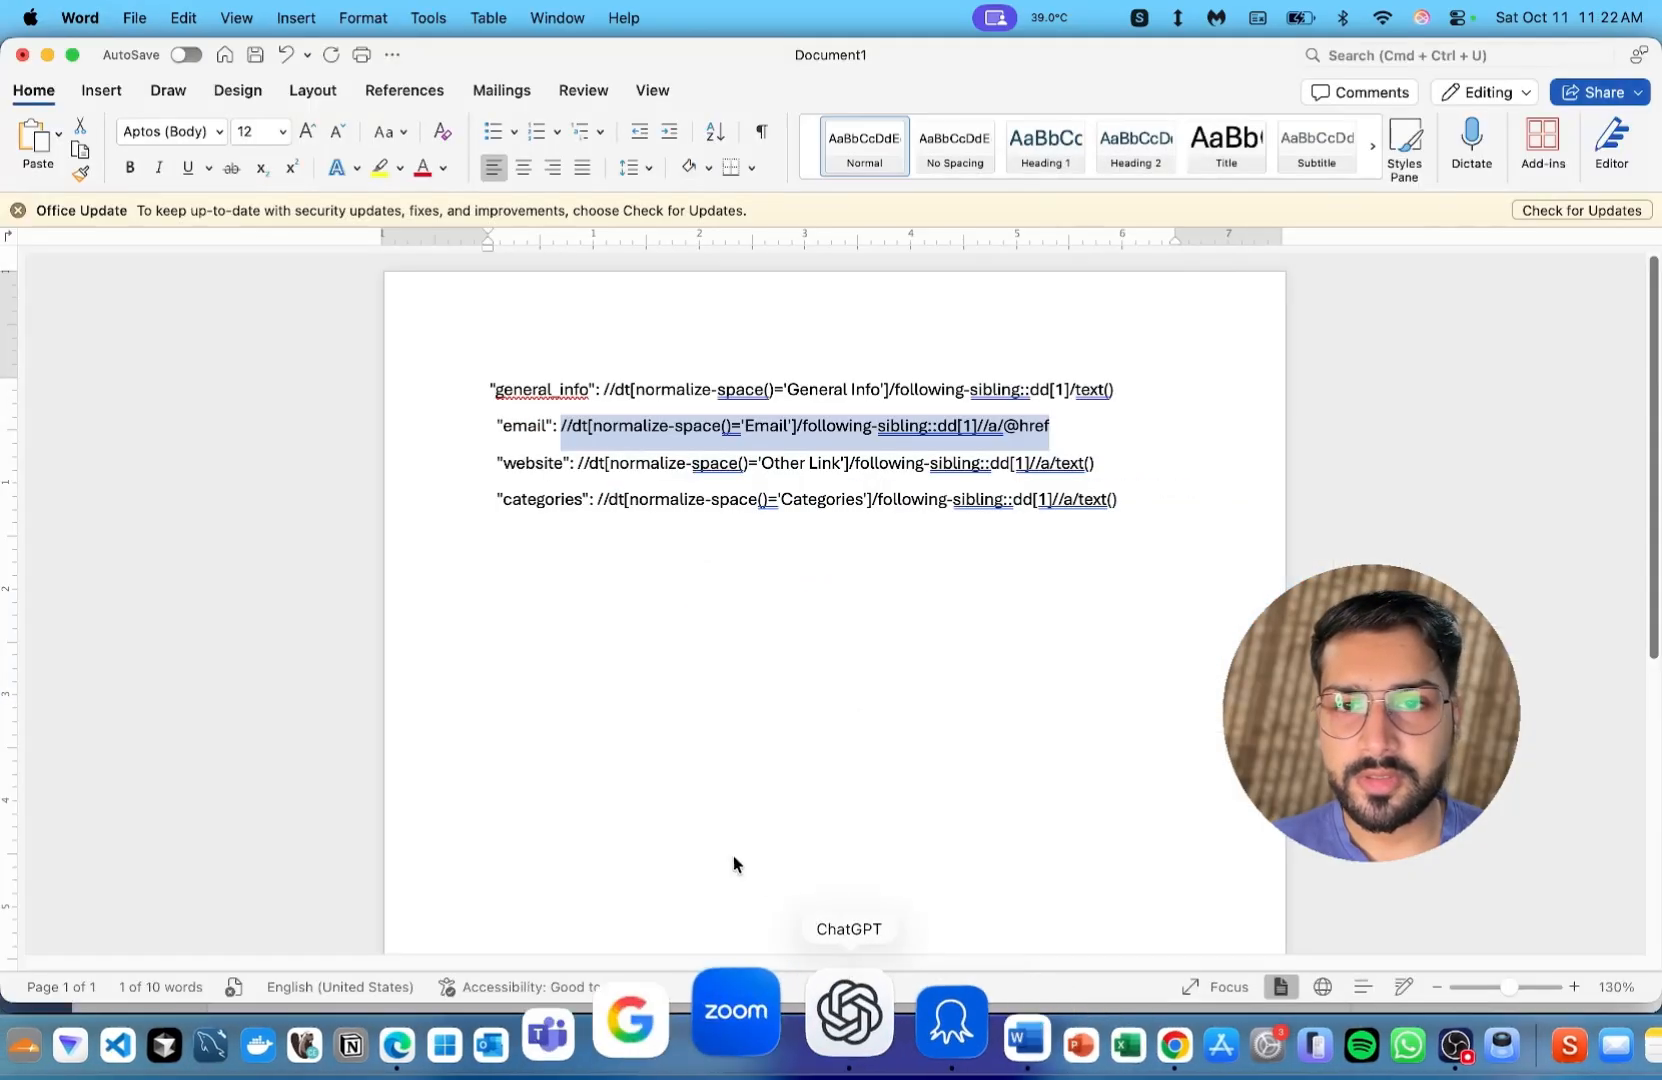
click(747, 466)
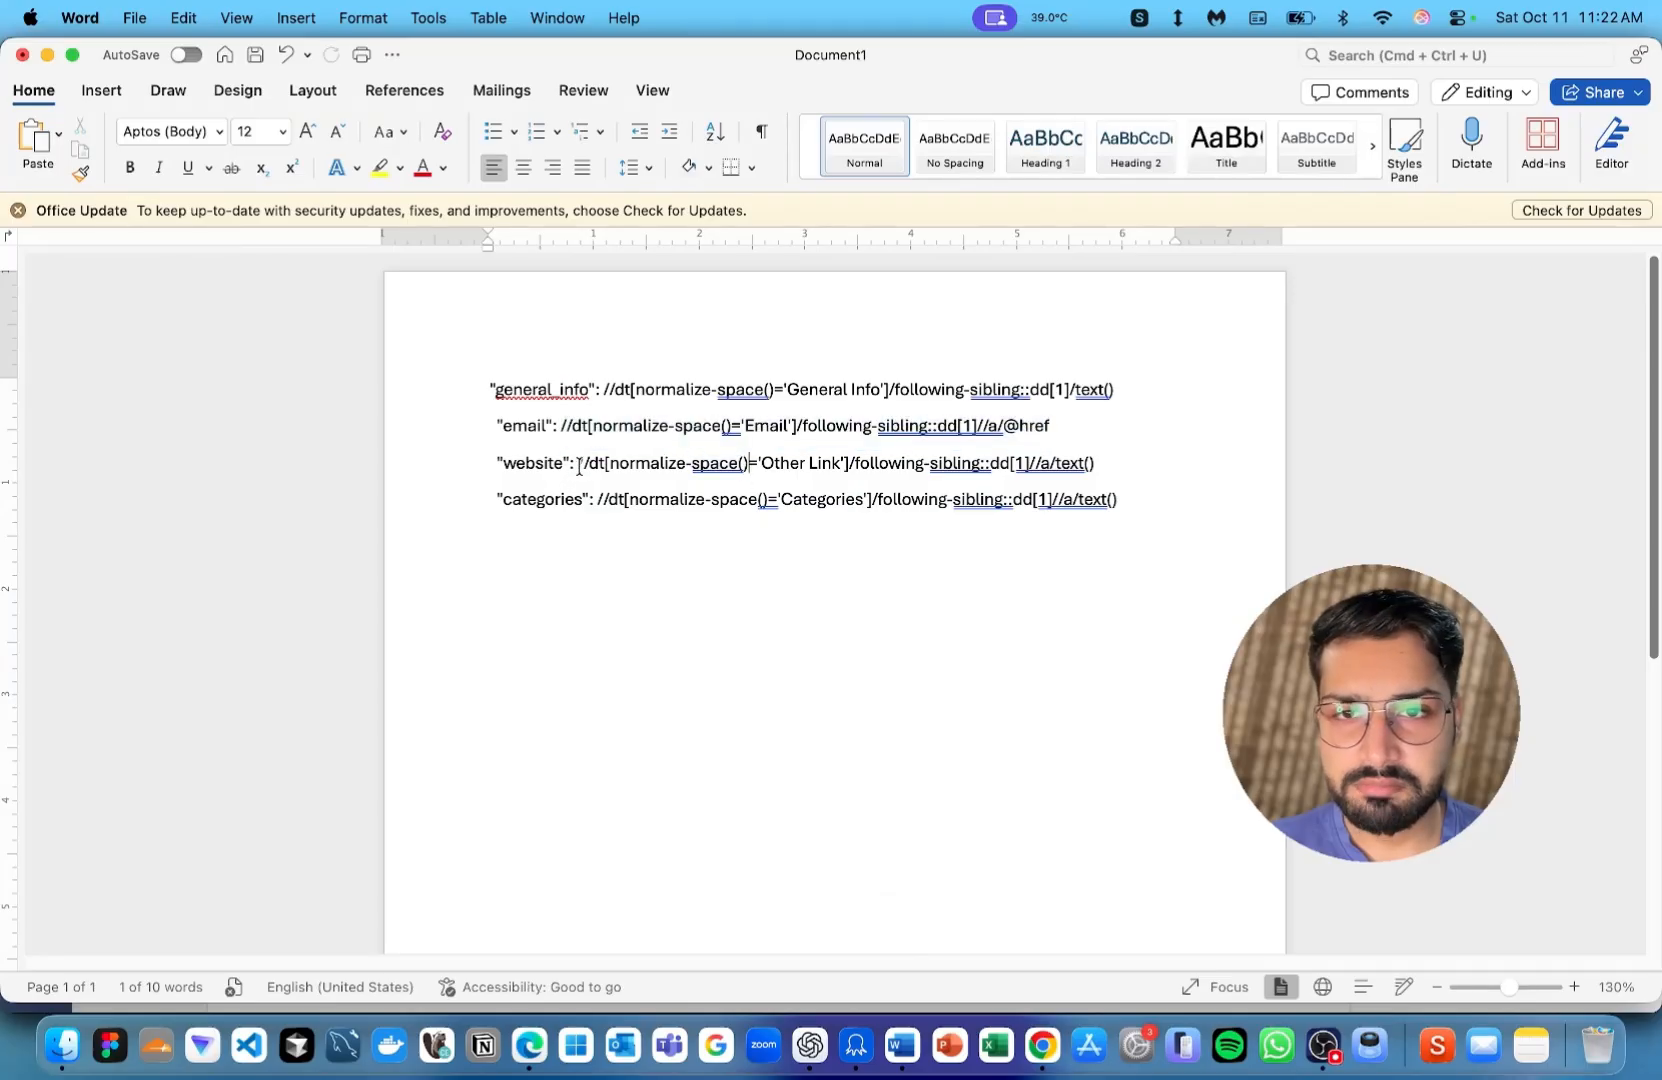
drag(579, 466, 1096, 466)
key(super+c)
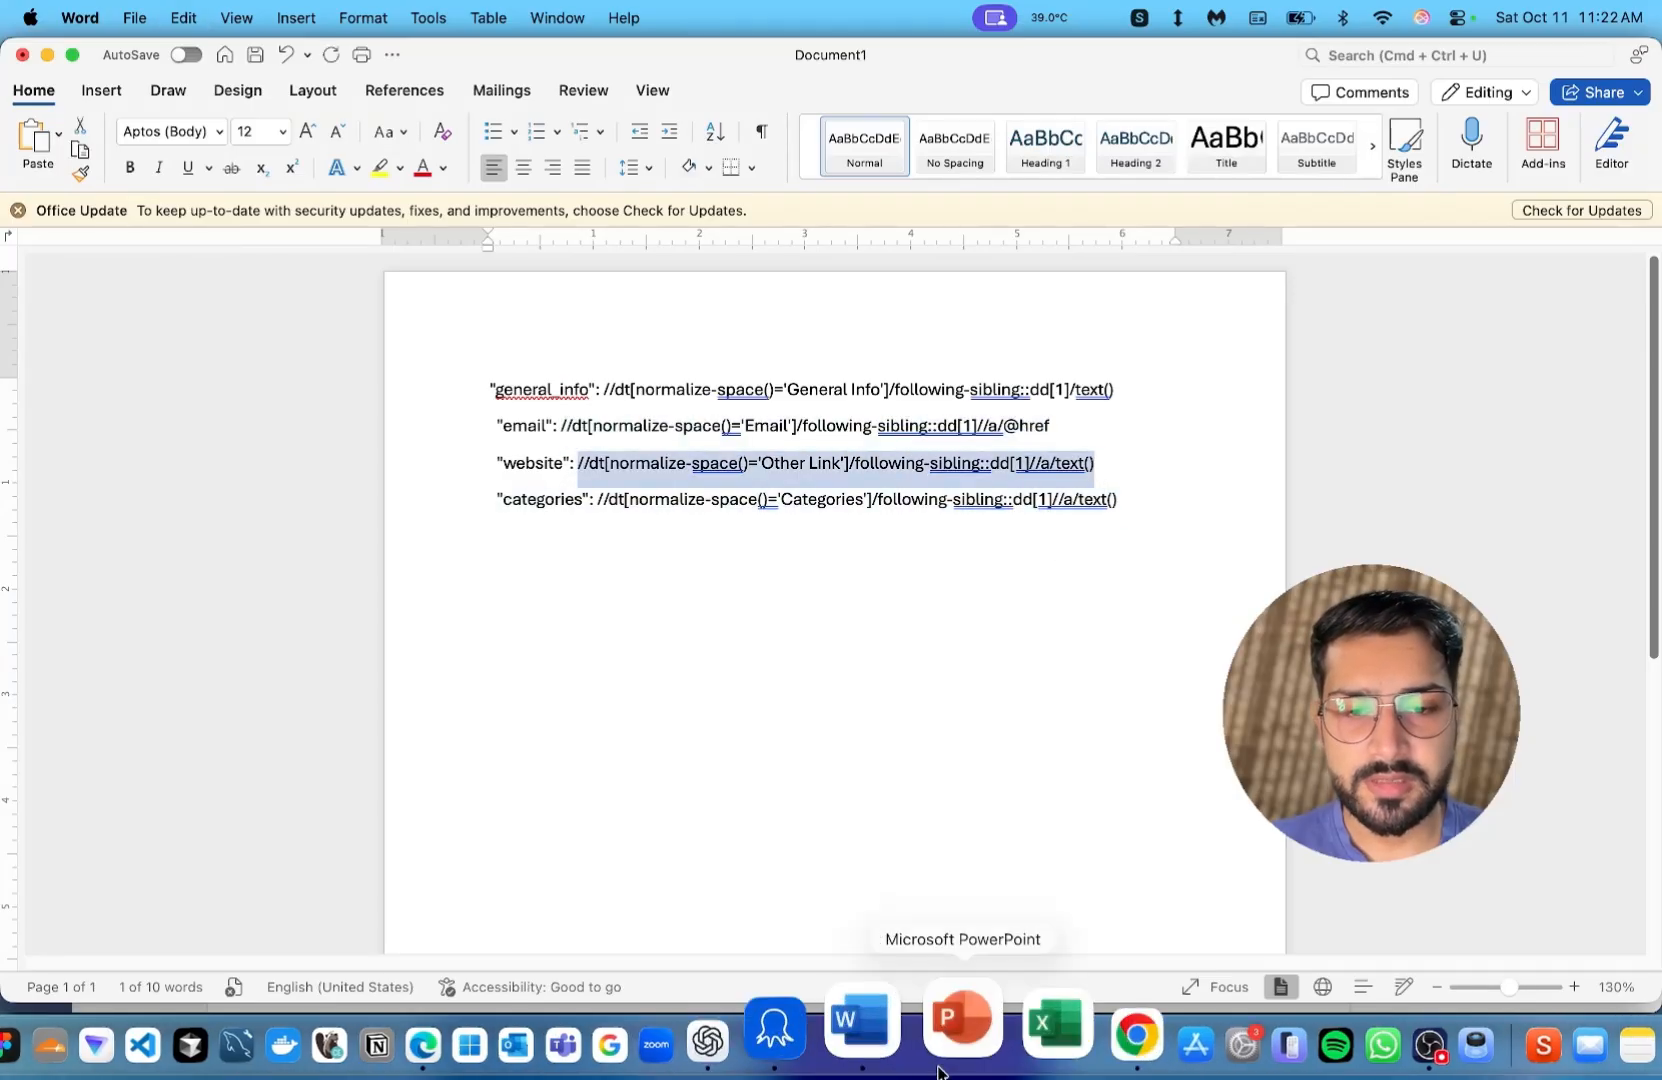
click(853, 1048)
Add a custom field capturing page data with the XPath //dt[normalize-space()='Other Link']/following-sibling::dd[1]//a/text() and name it Other_Link
click(1056, 764)
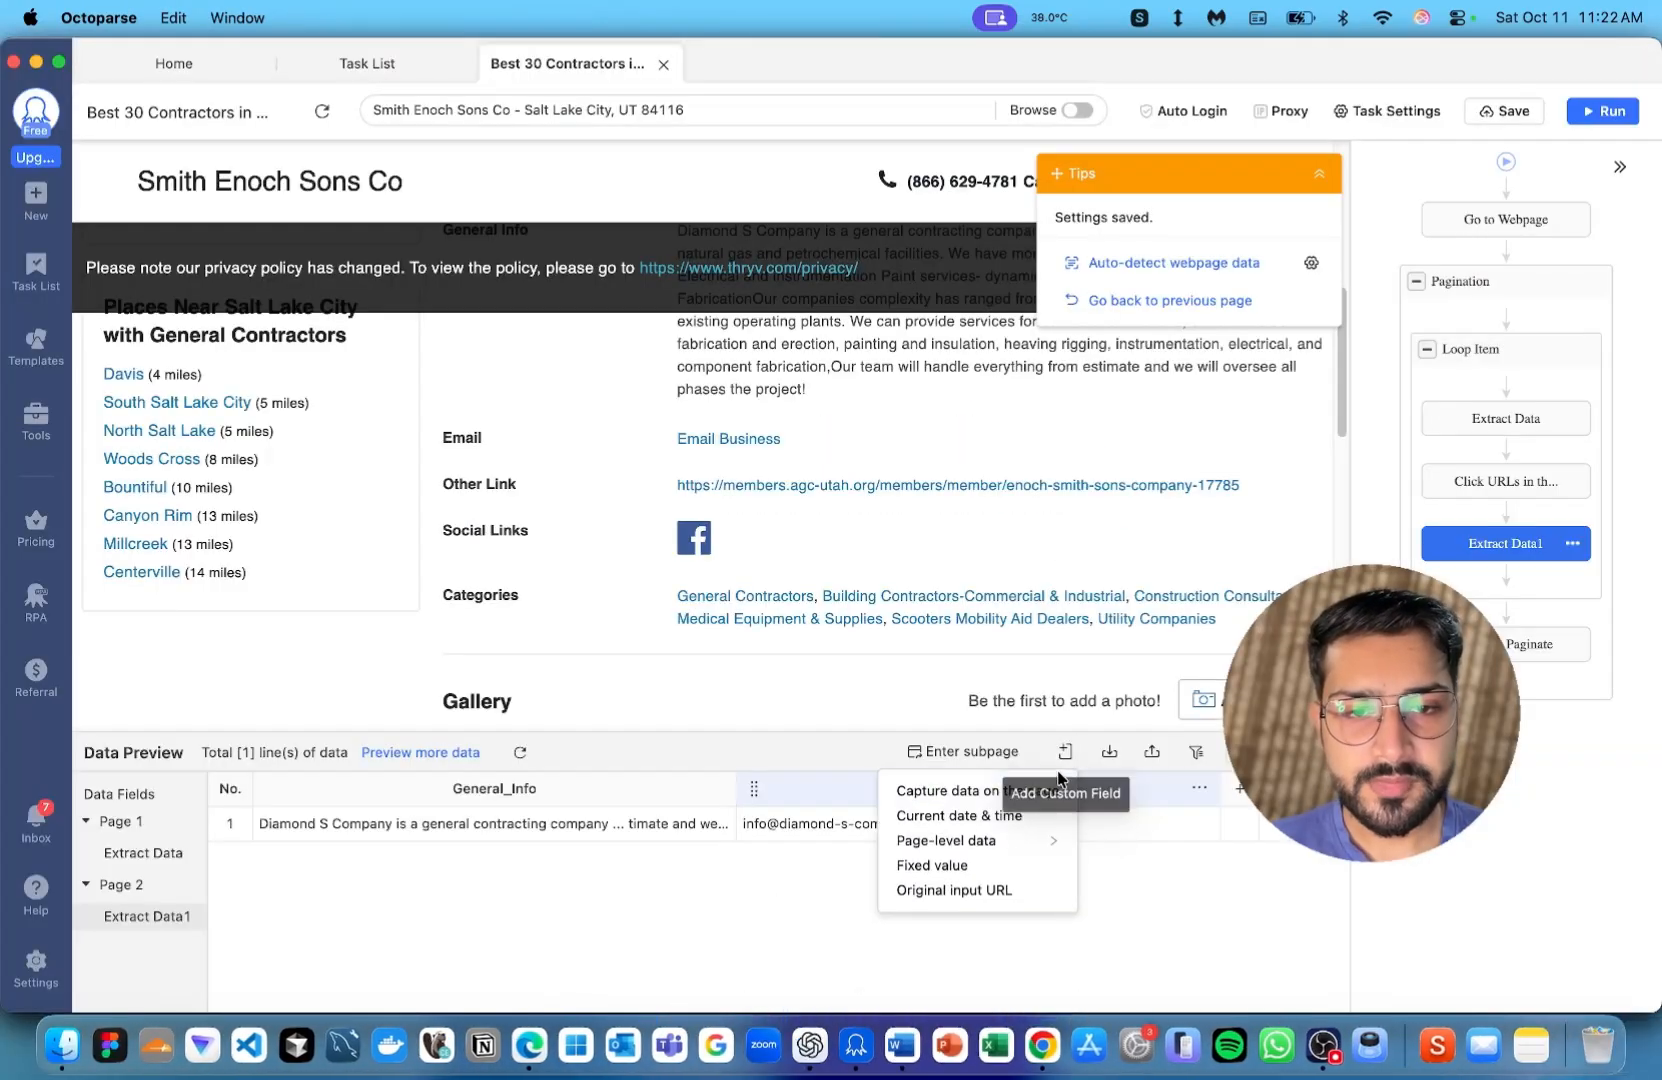
click(1050, 790)
click(456, 875)
key(super+v)
click(283, 805)
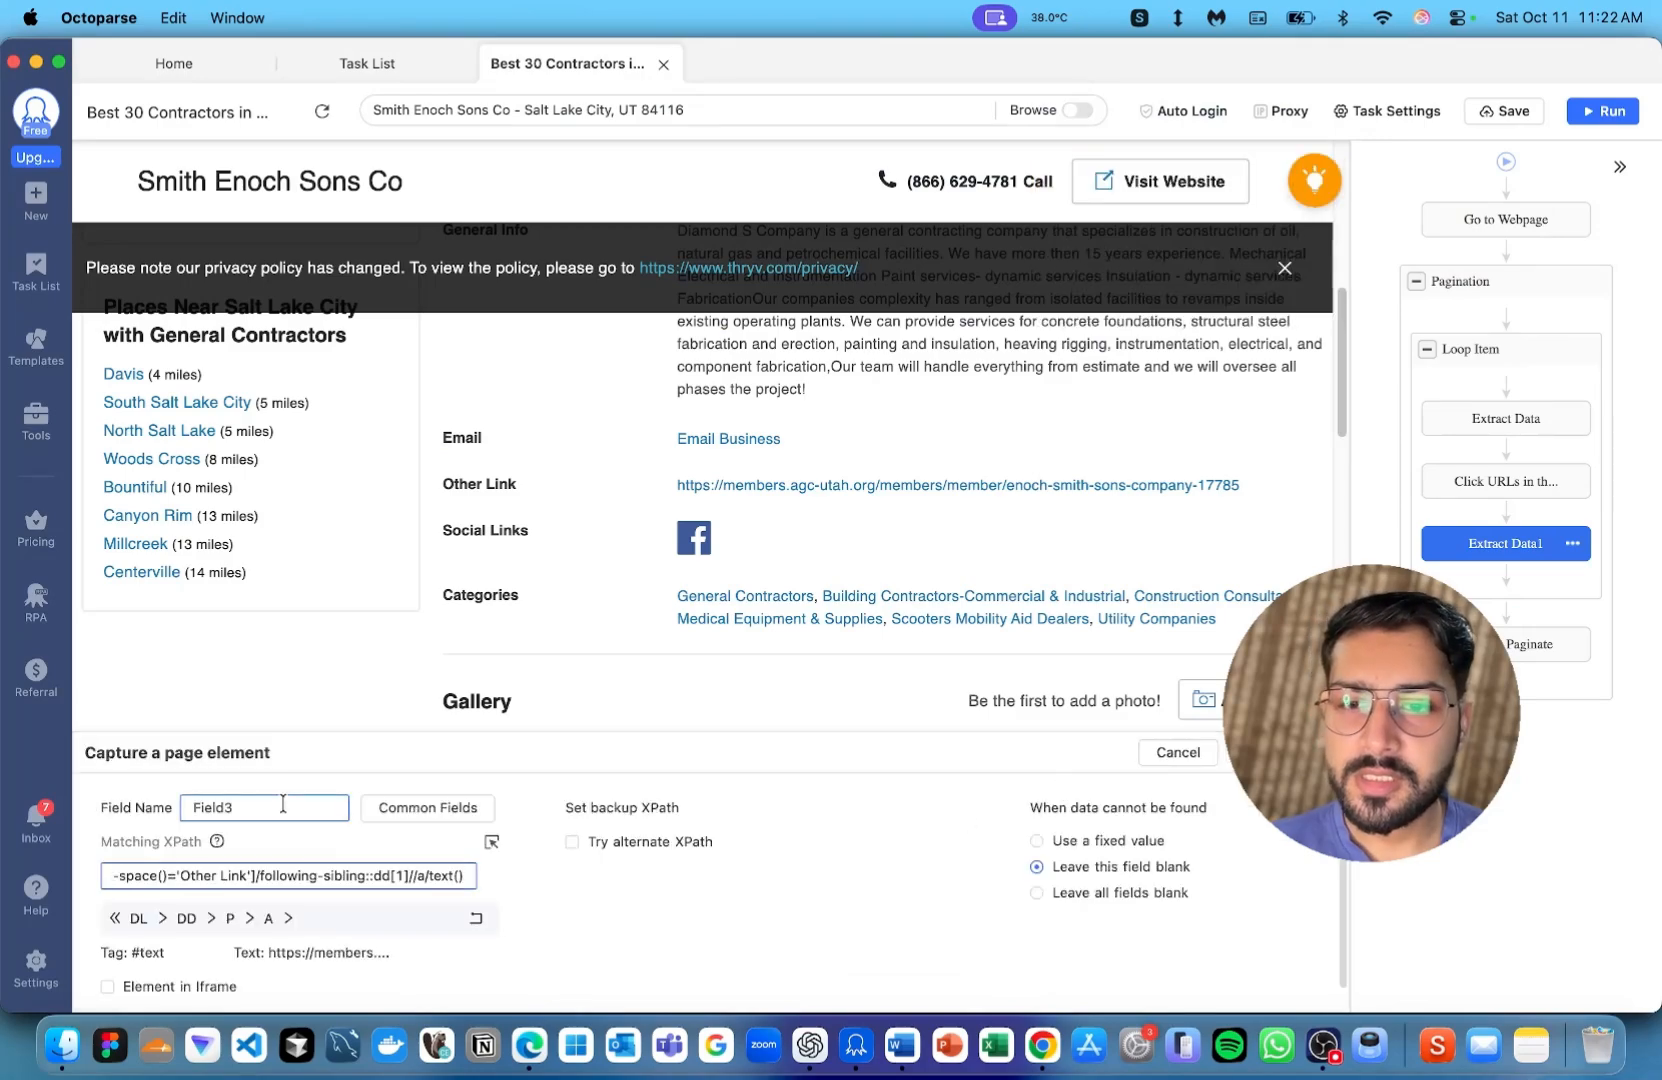
double_click(283, 805)
text(Other_Link)
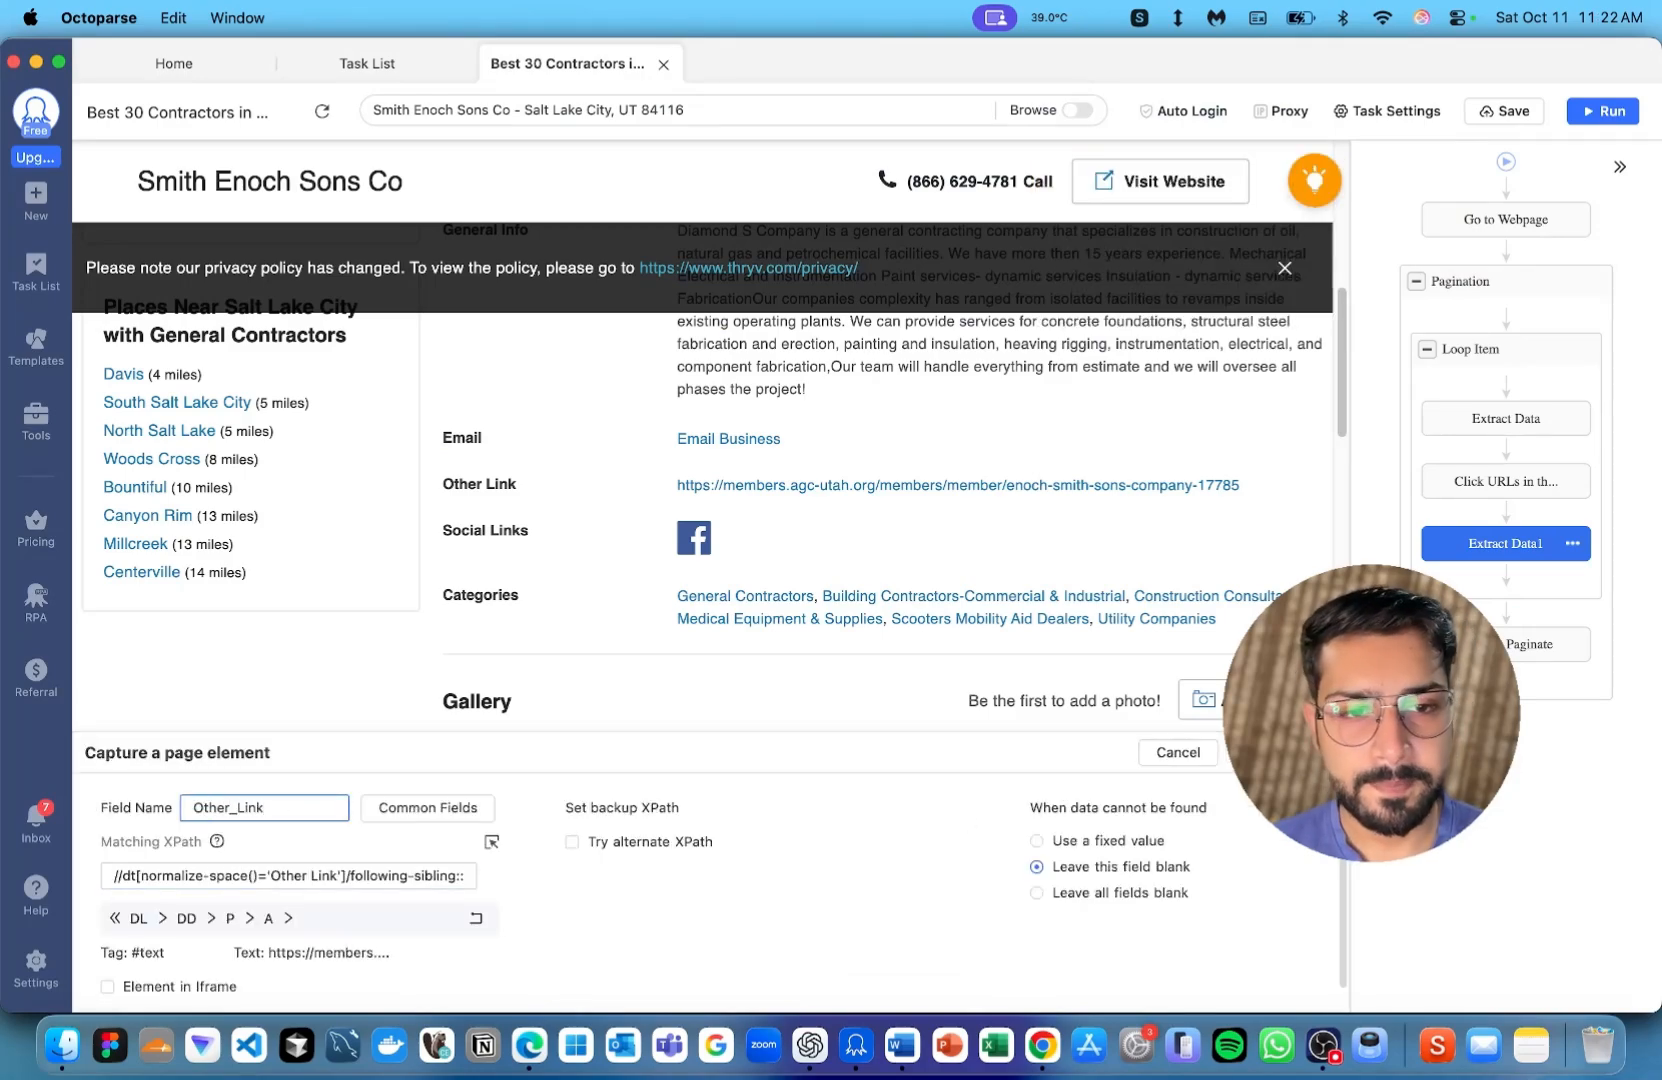
click(1274, 753)
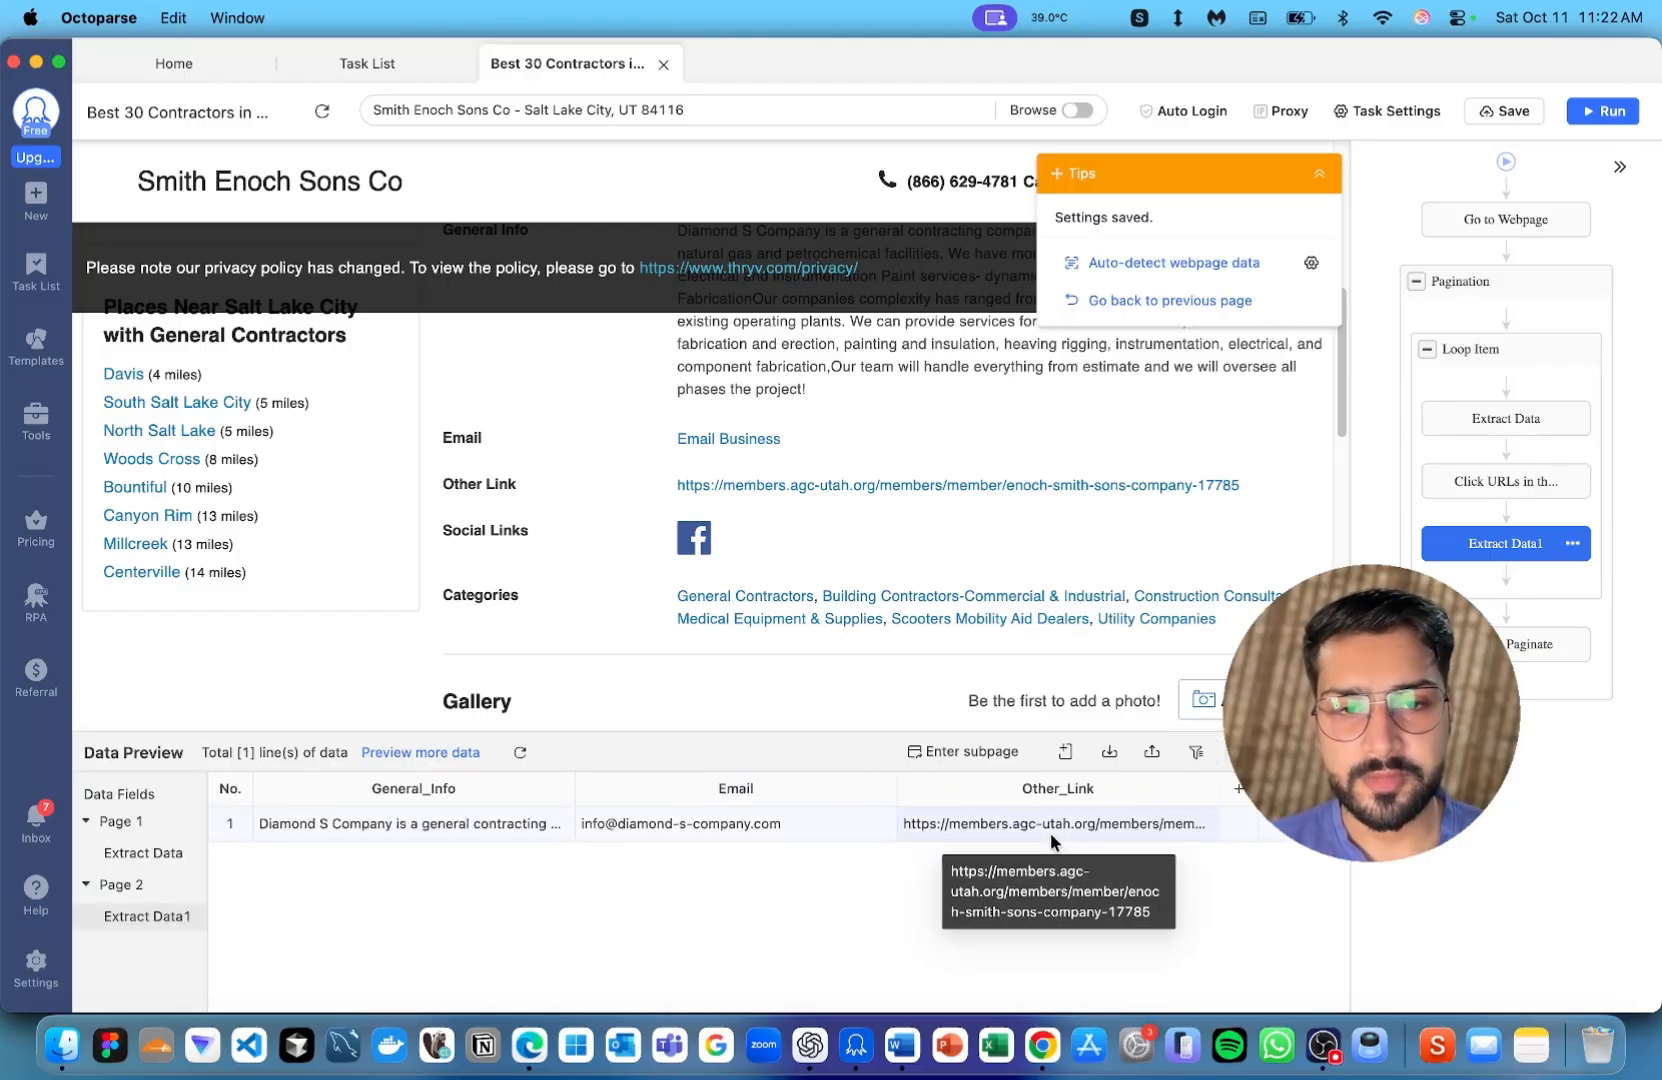
Start another custom page-data field from the Other Link XPath, replacing the label text in it with Social Links
click(906, 1031)
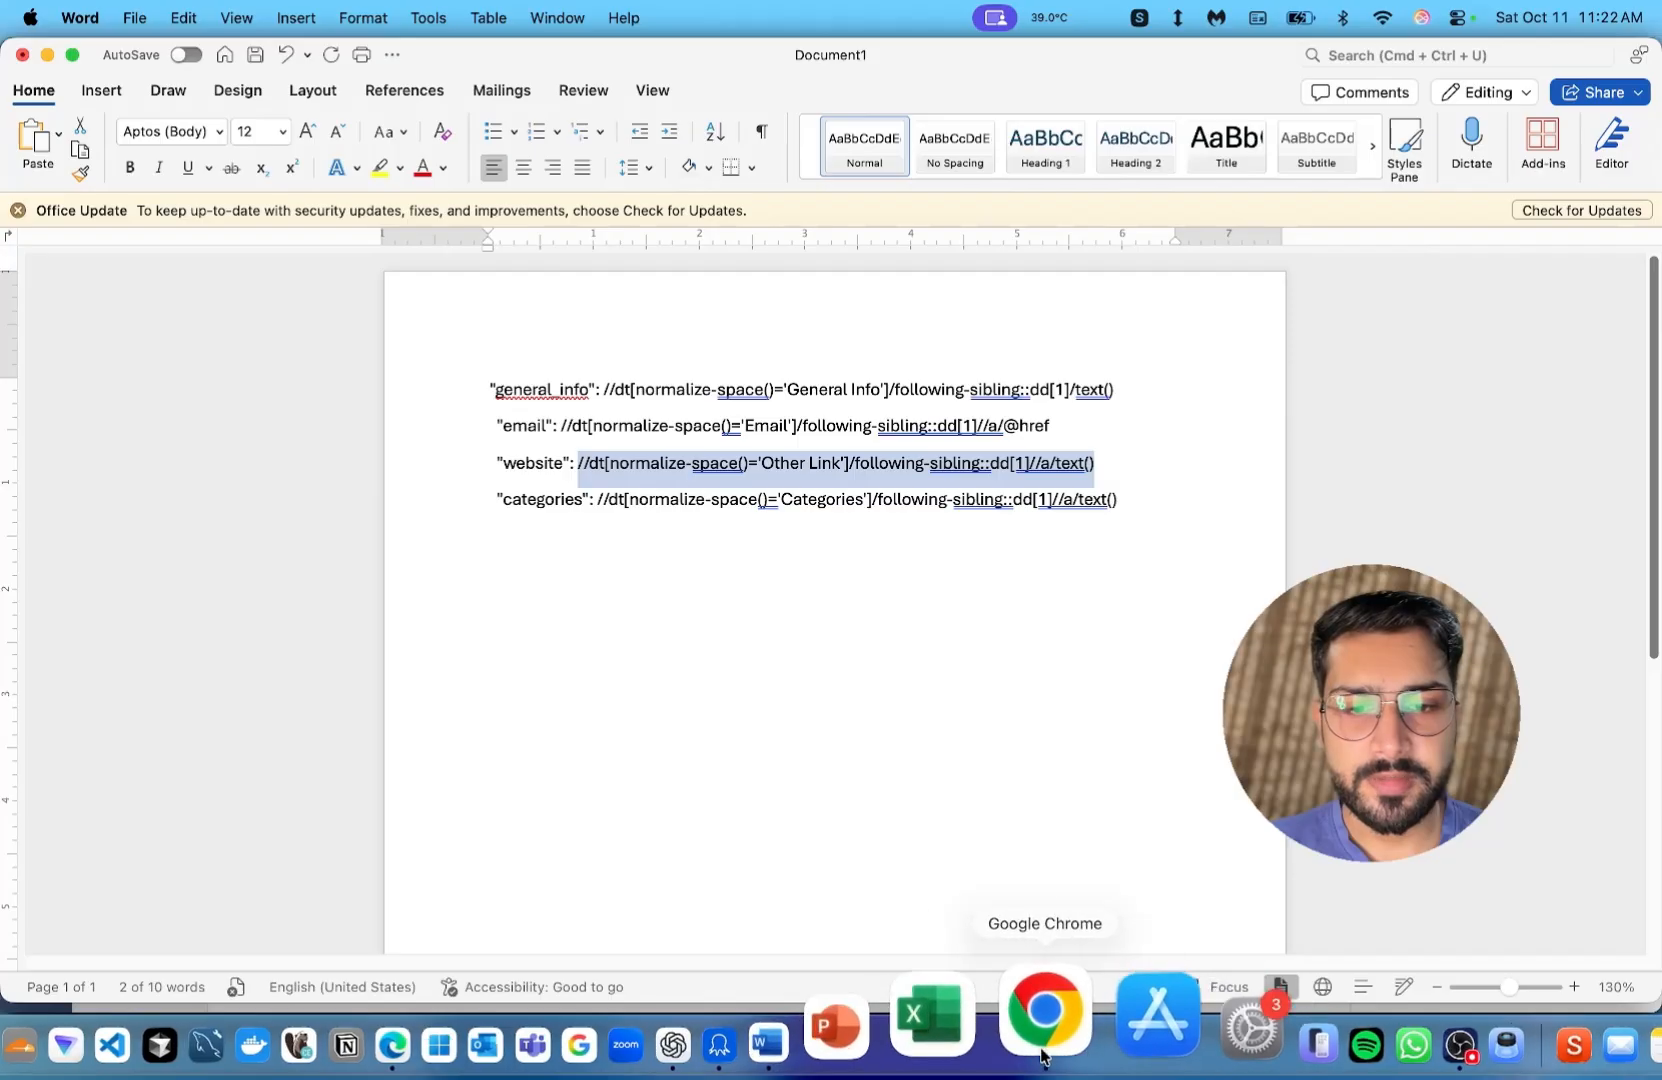
click(857, 1045)
click(1064, 755)
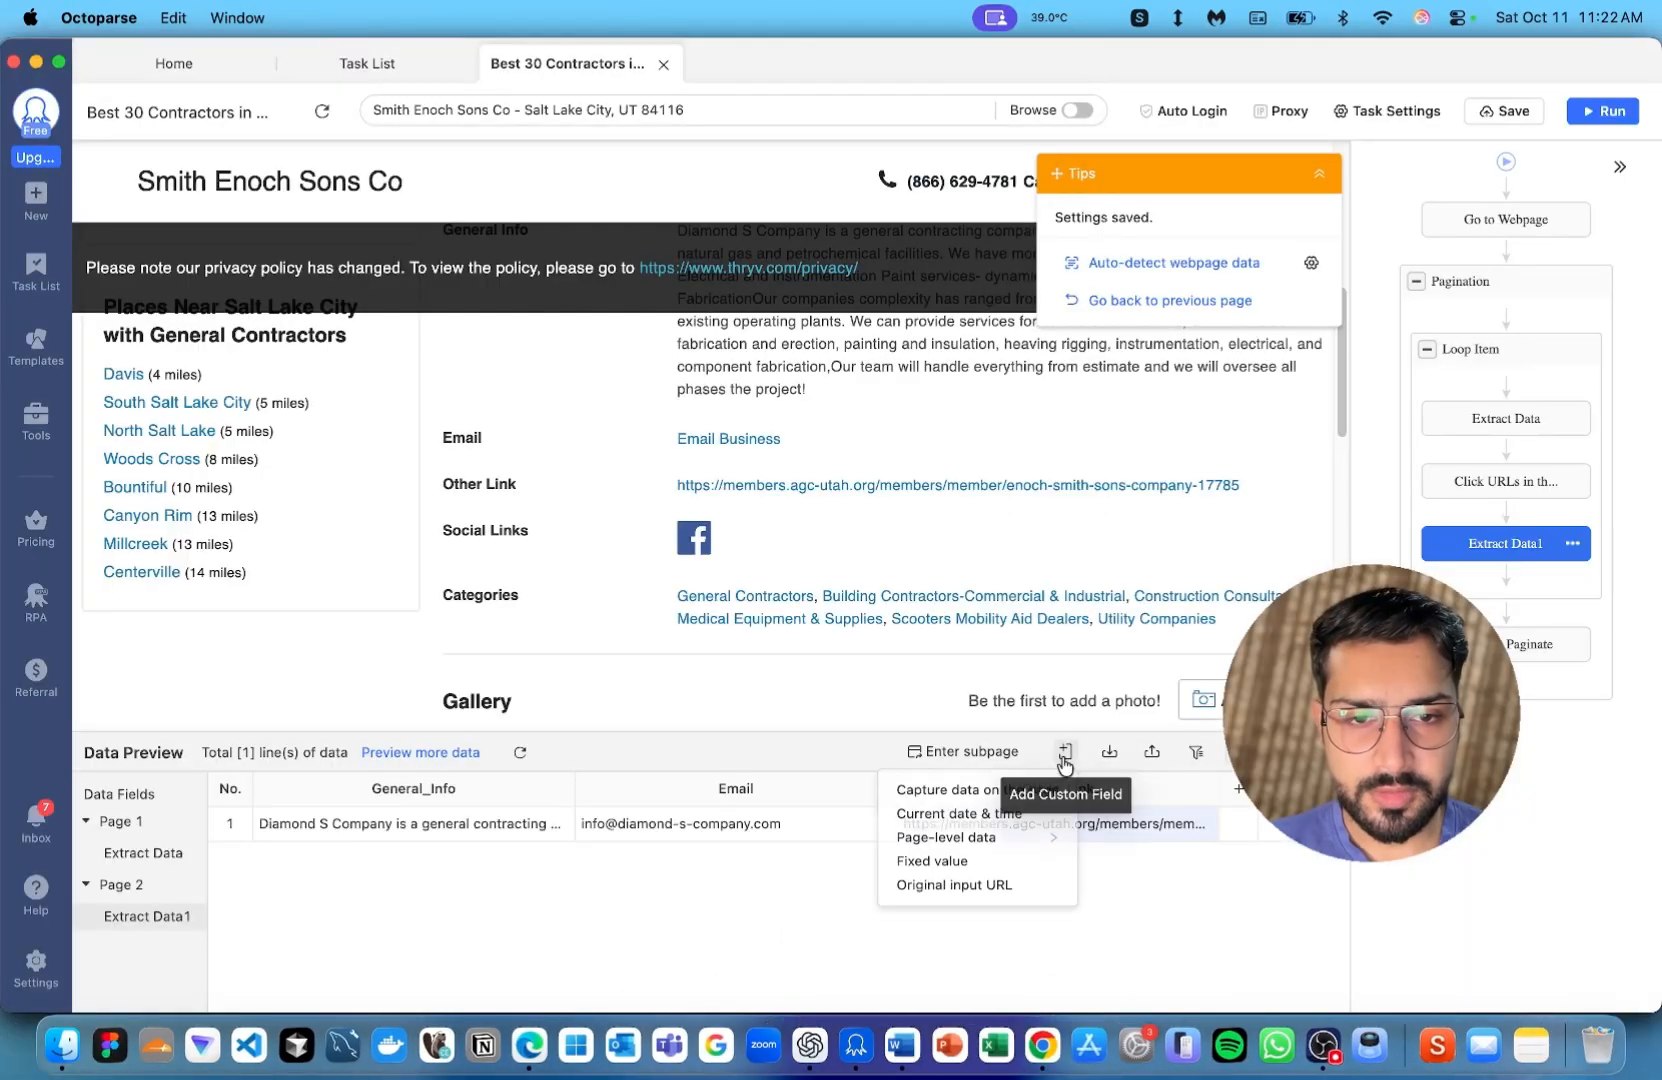
click(946, 789)
click(337, 876)
text(-space()='Other Link']/following-sibling::dd[1]//a/text())
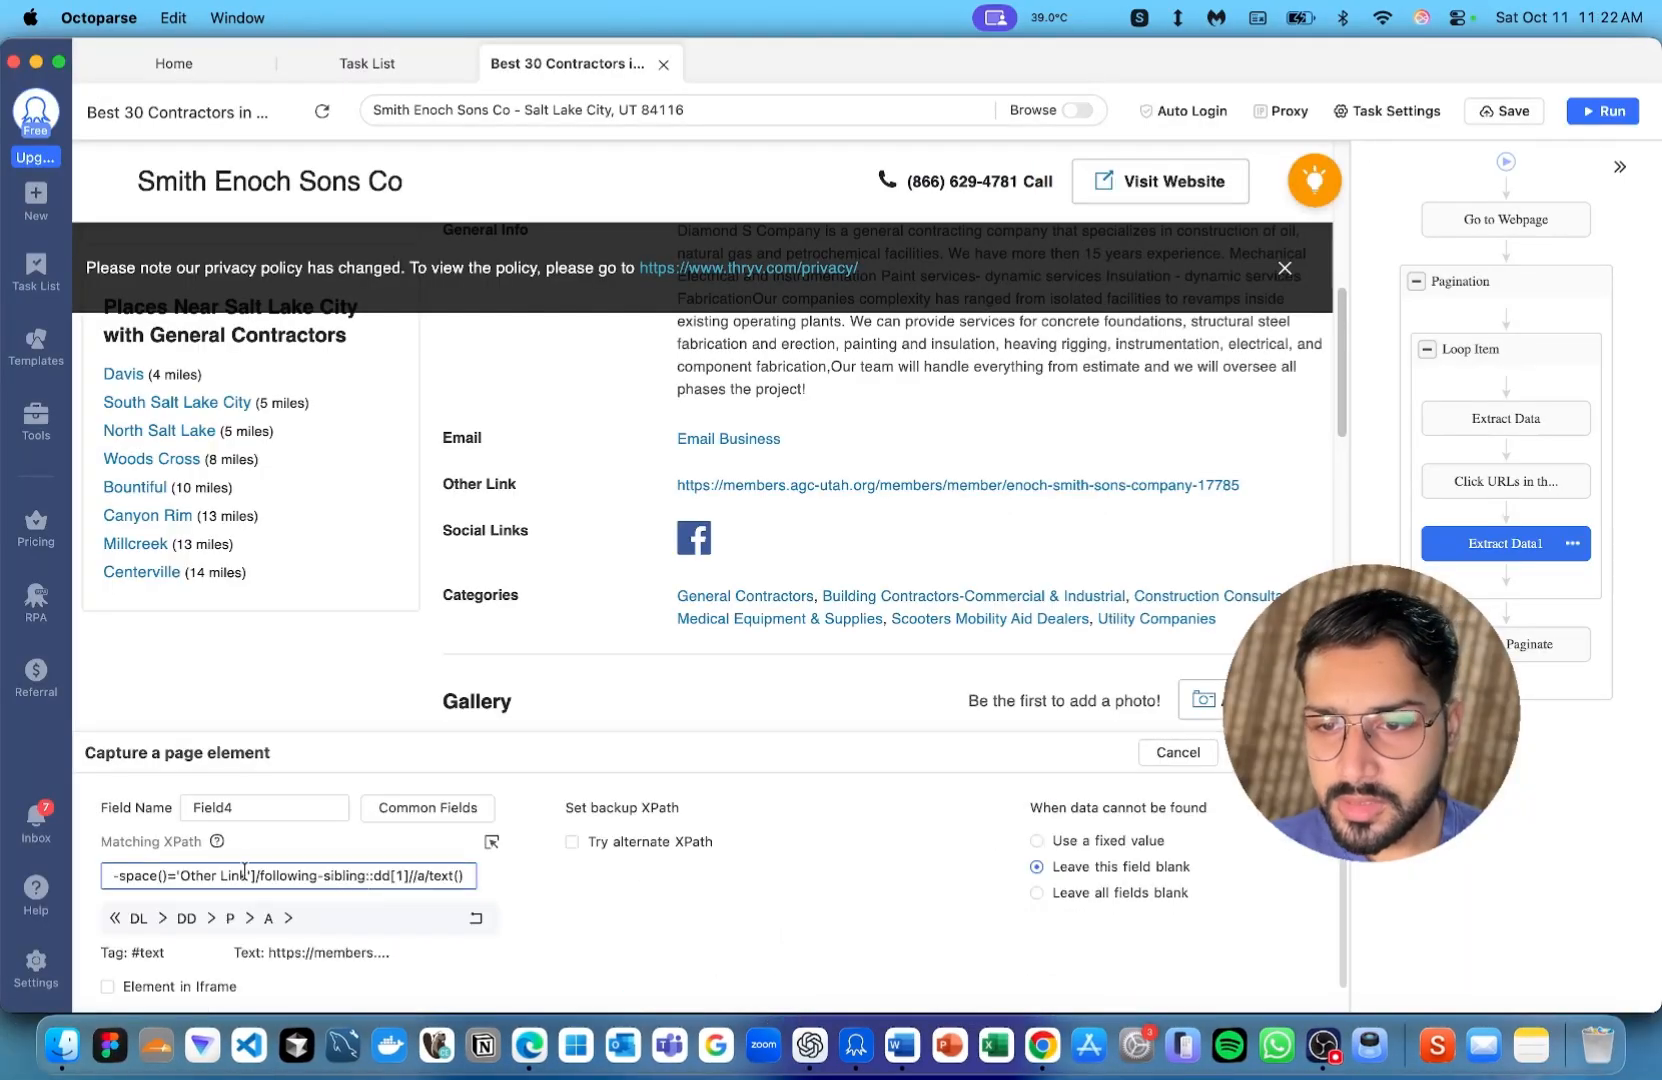
drag(244, 872, 178, 876)
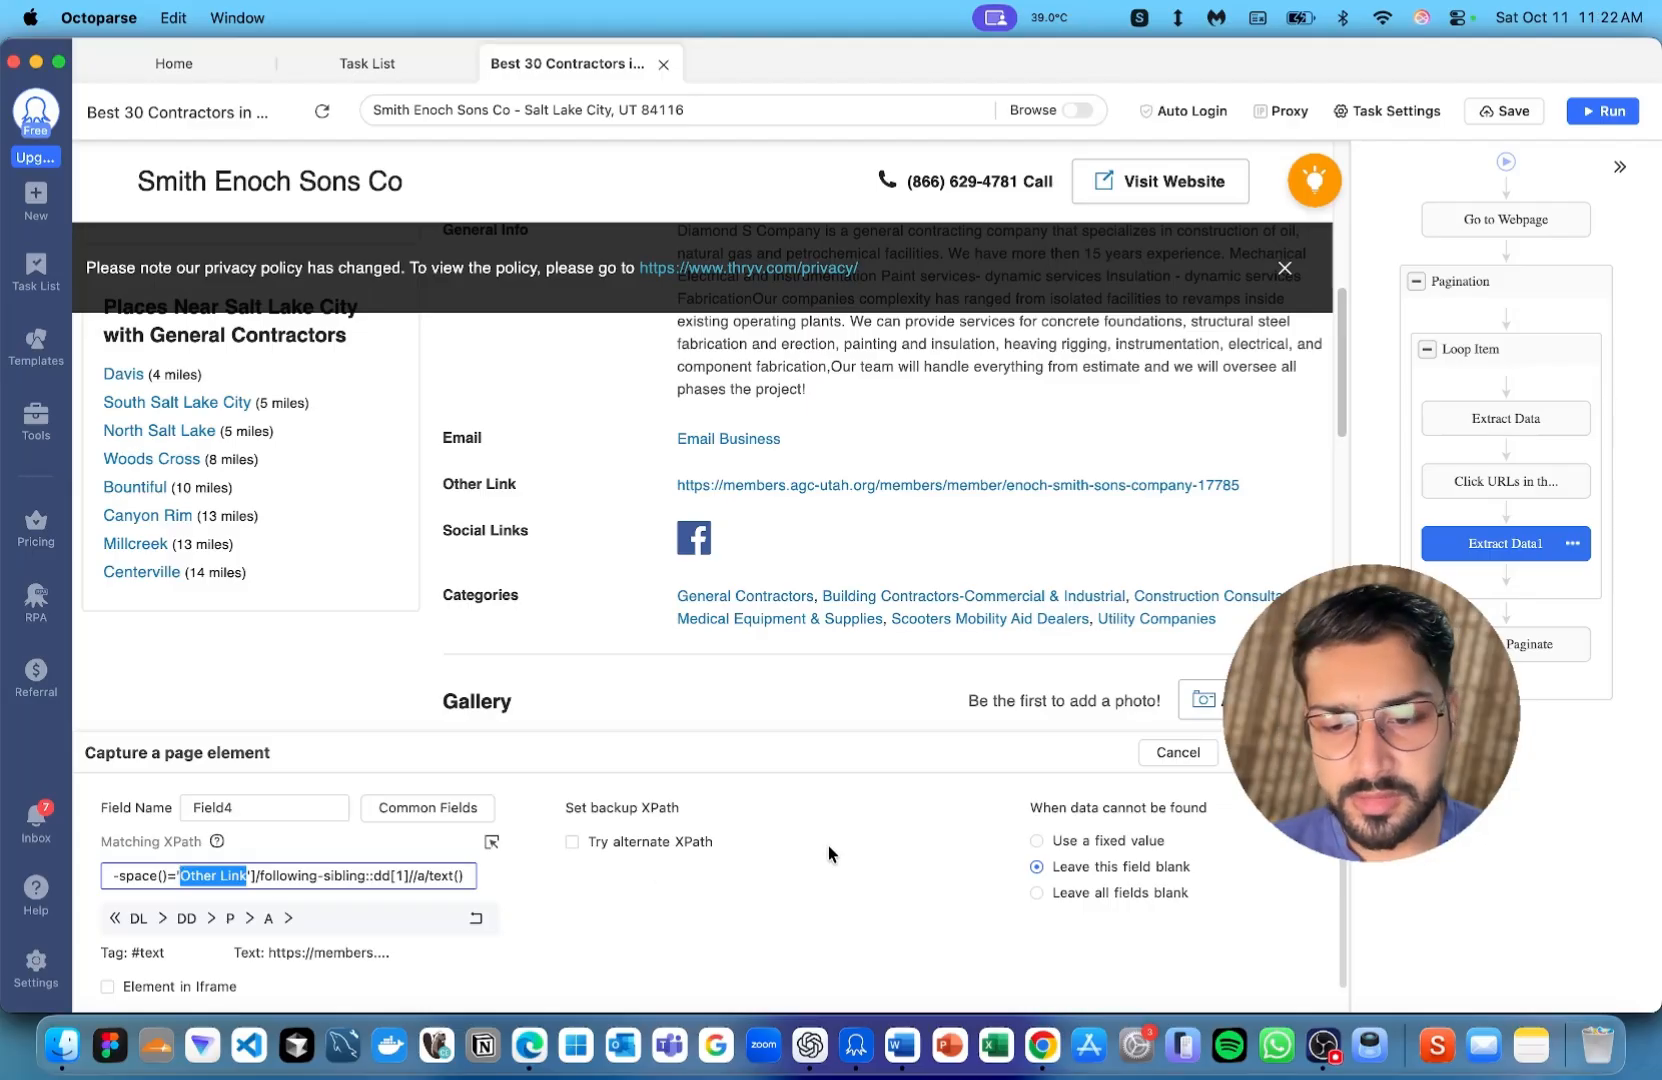
text(Social Links)
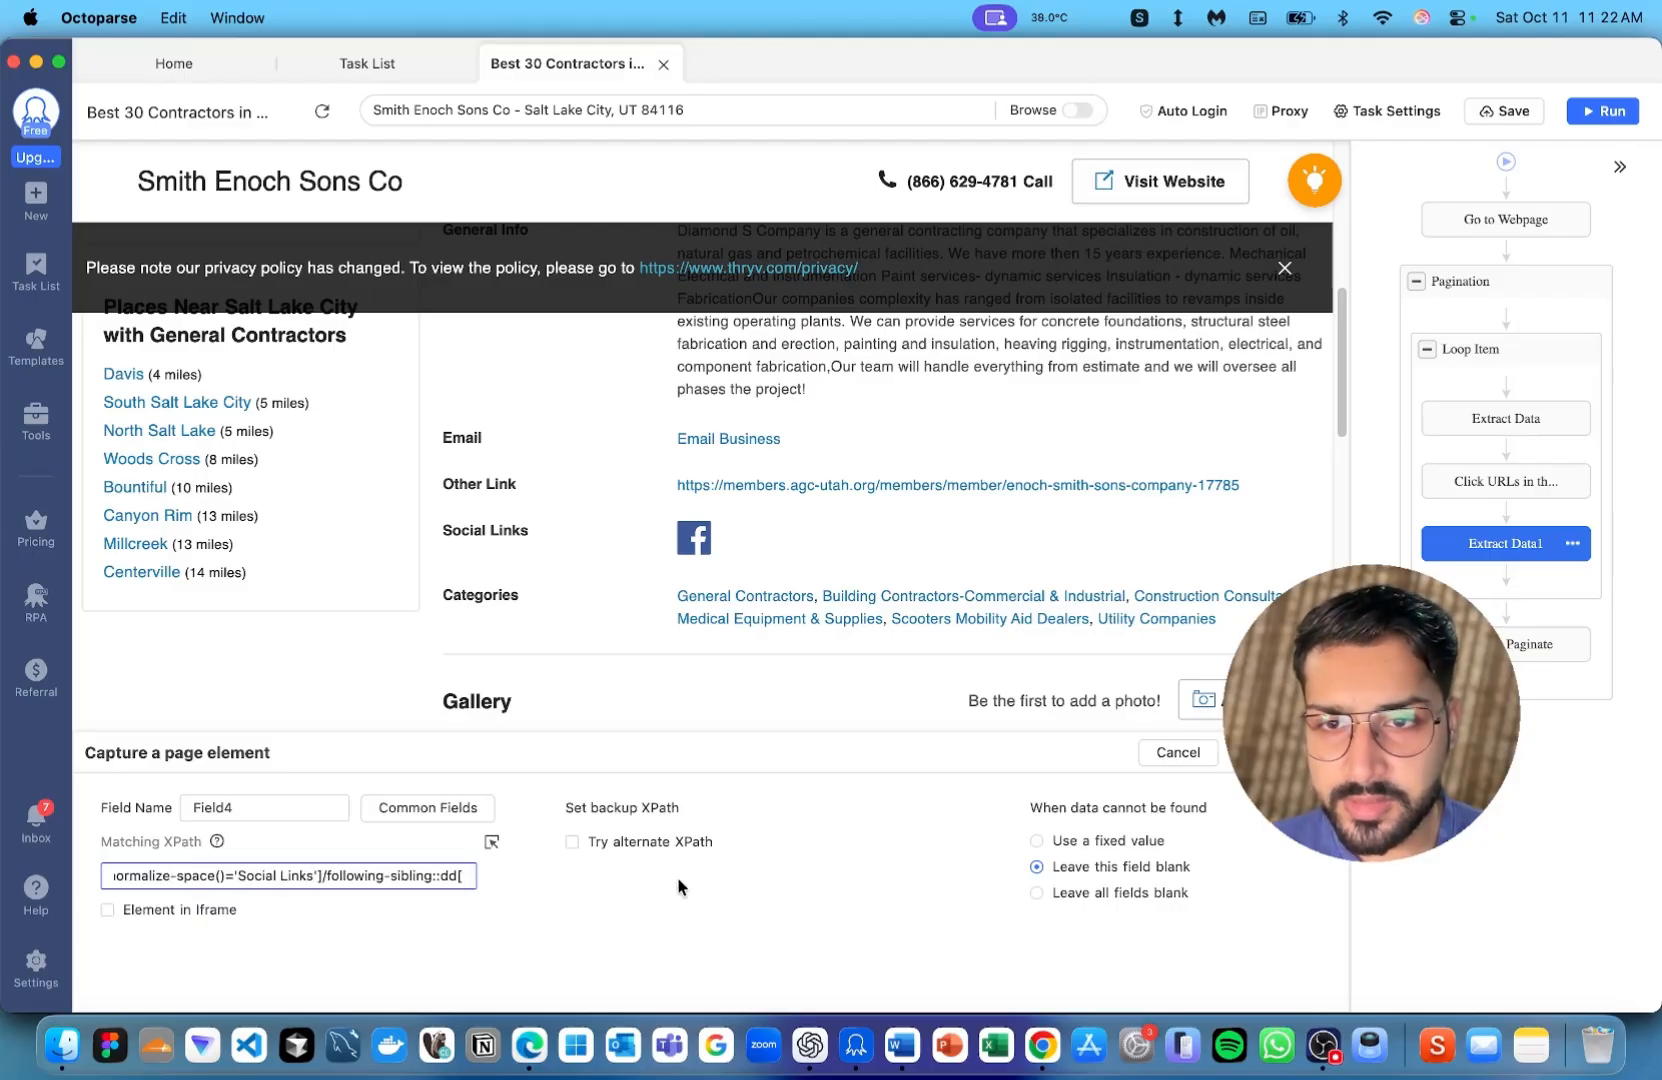
Remove the trailing /text() so the new field's XPath ends in //a, copy the whole XPath, and apply the field
drag(451, 878, 592, 890)
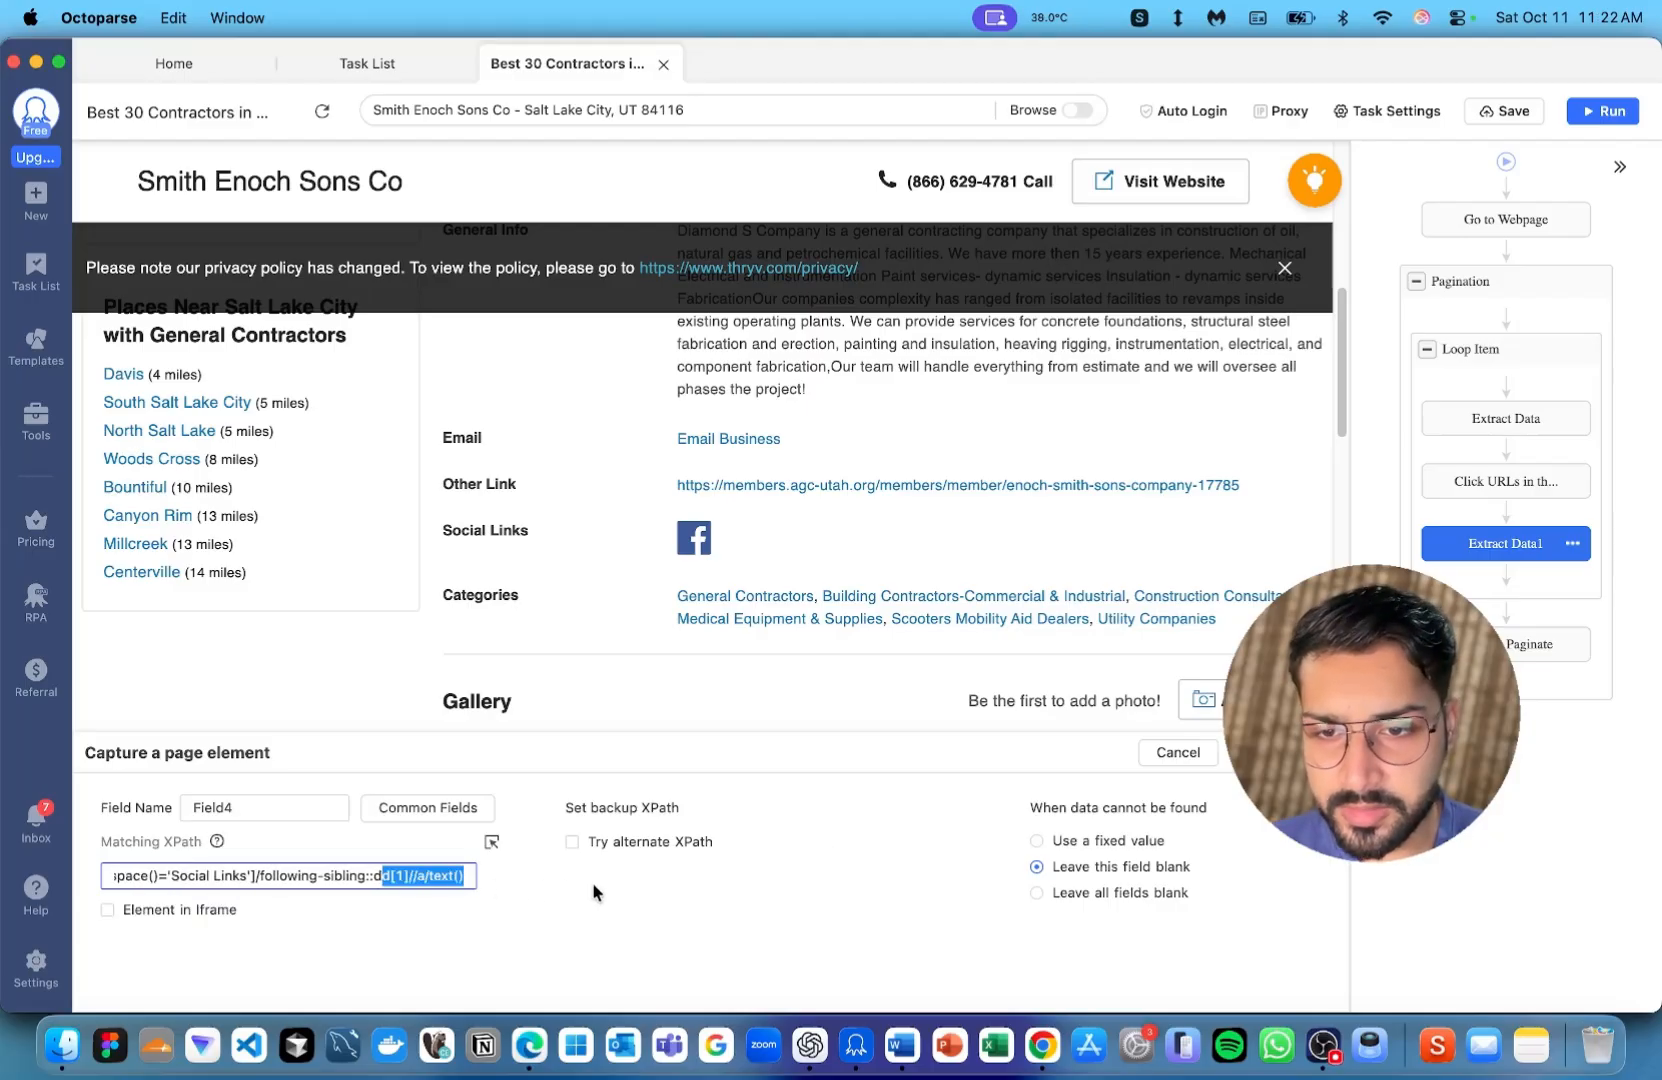
click(469, 875)
key(BackSpace)
key(BackSpace)
key(BackSpace)
key(BackSpace)
key(BackSpace)
key(BackSpace)
key(BackSpace)
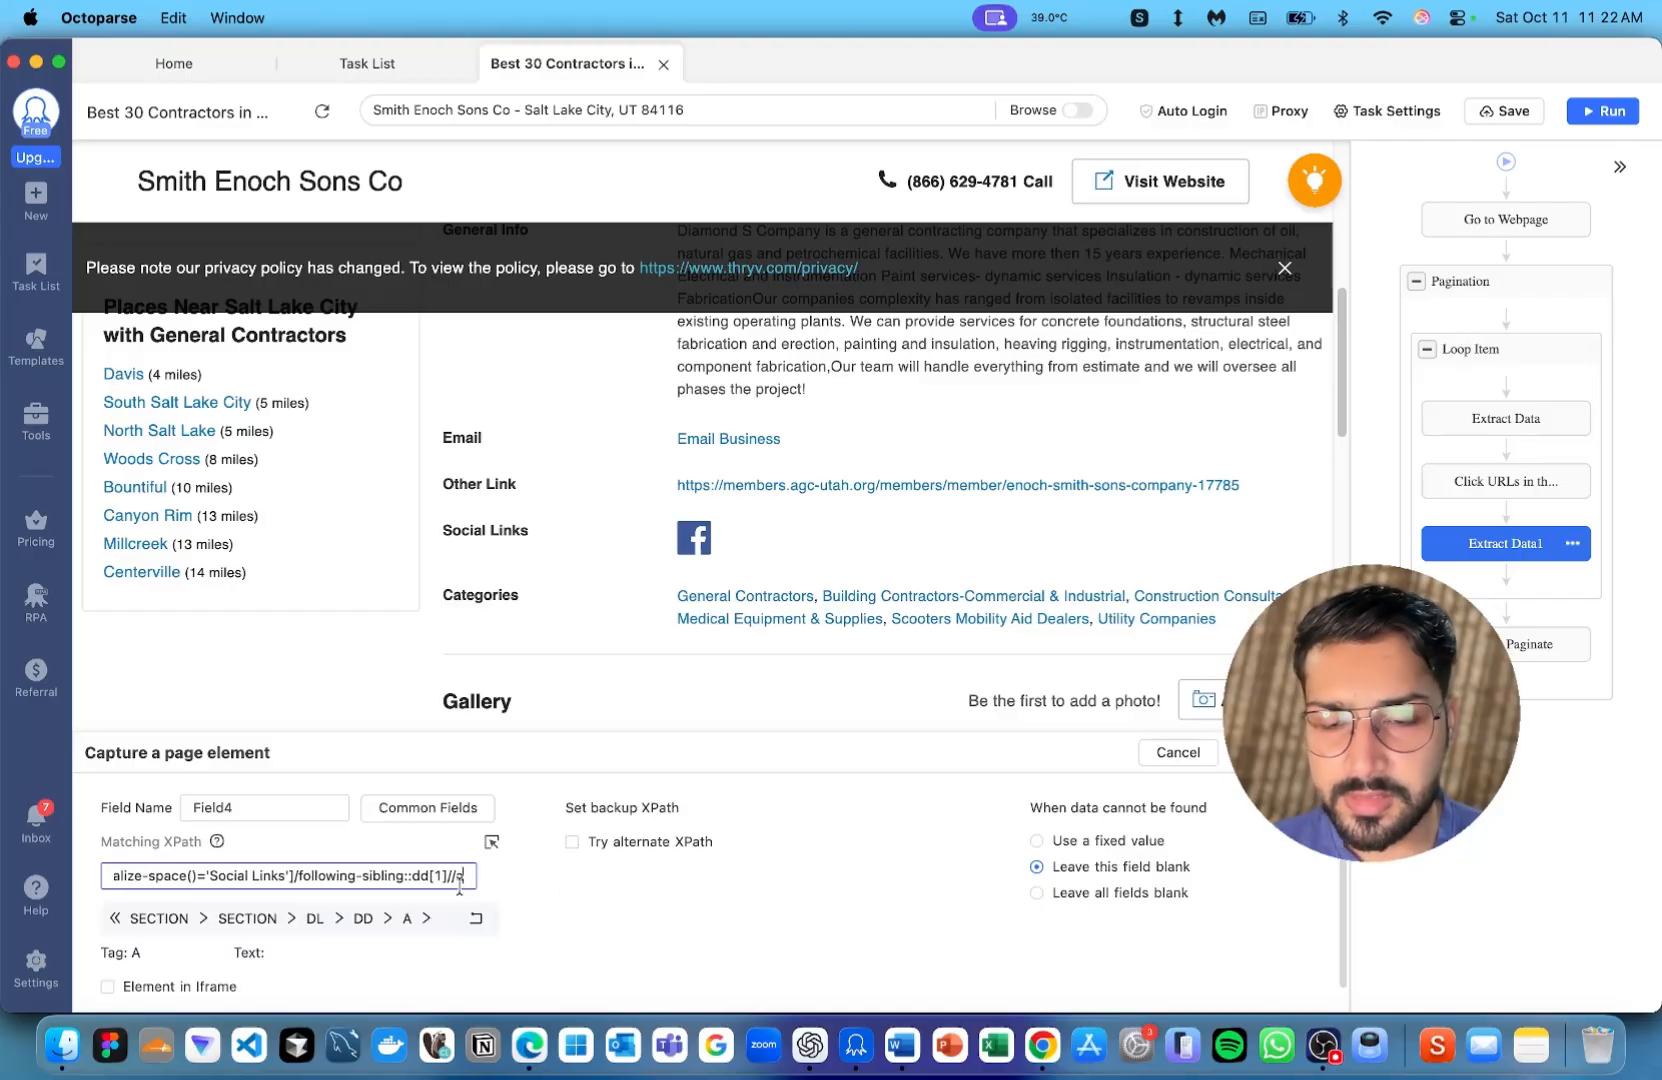
triple_click(452, 876)
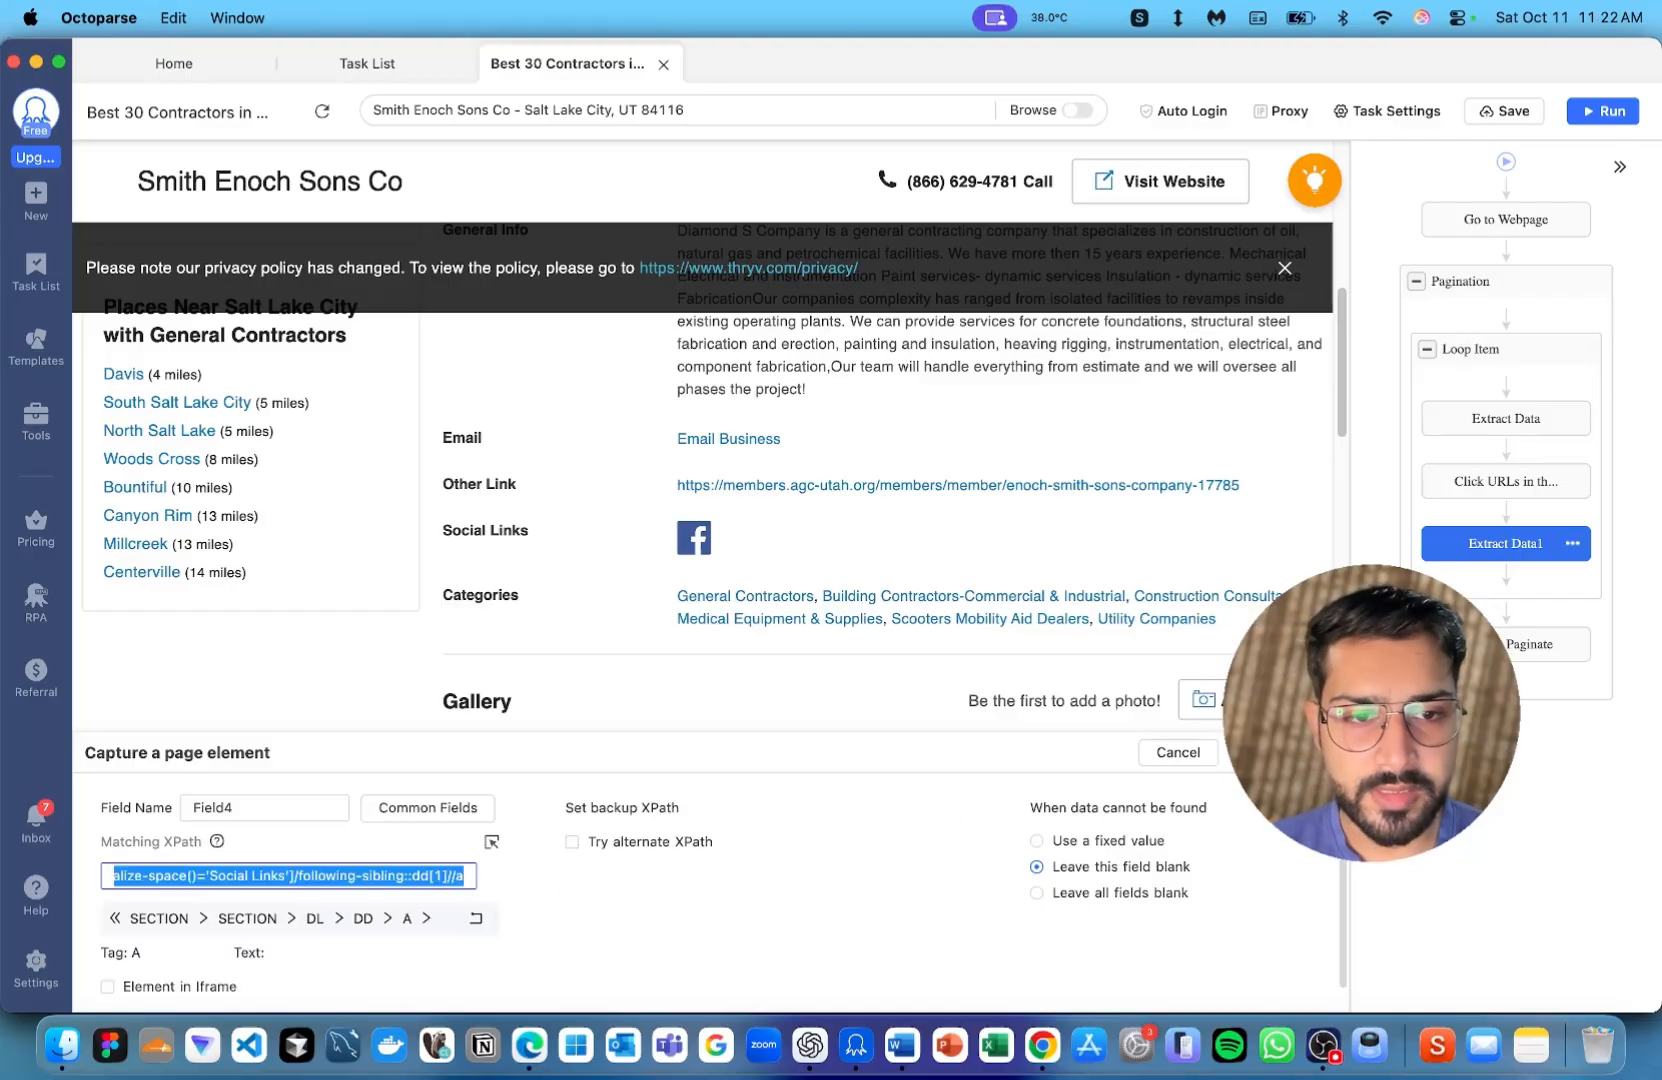
click(1272, 753)
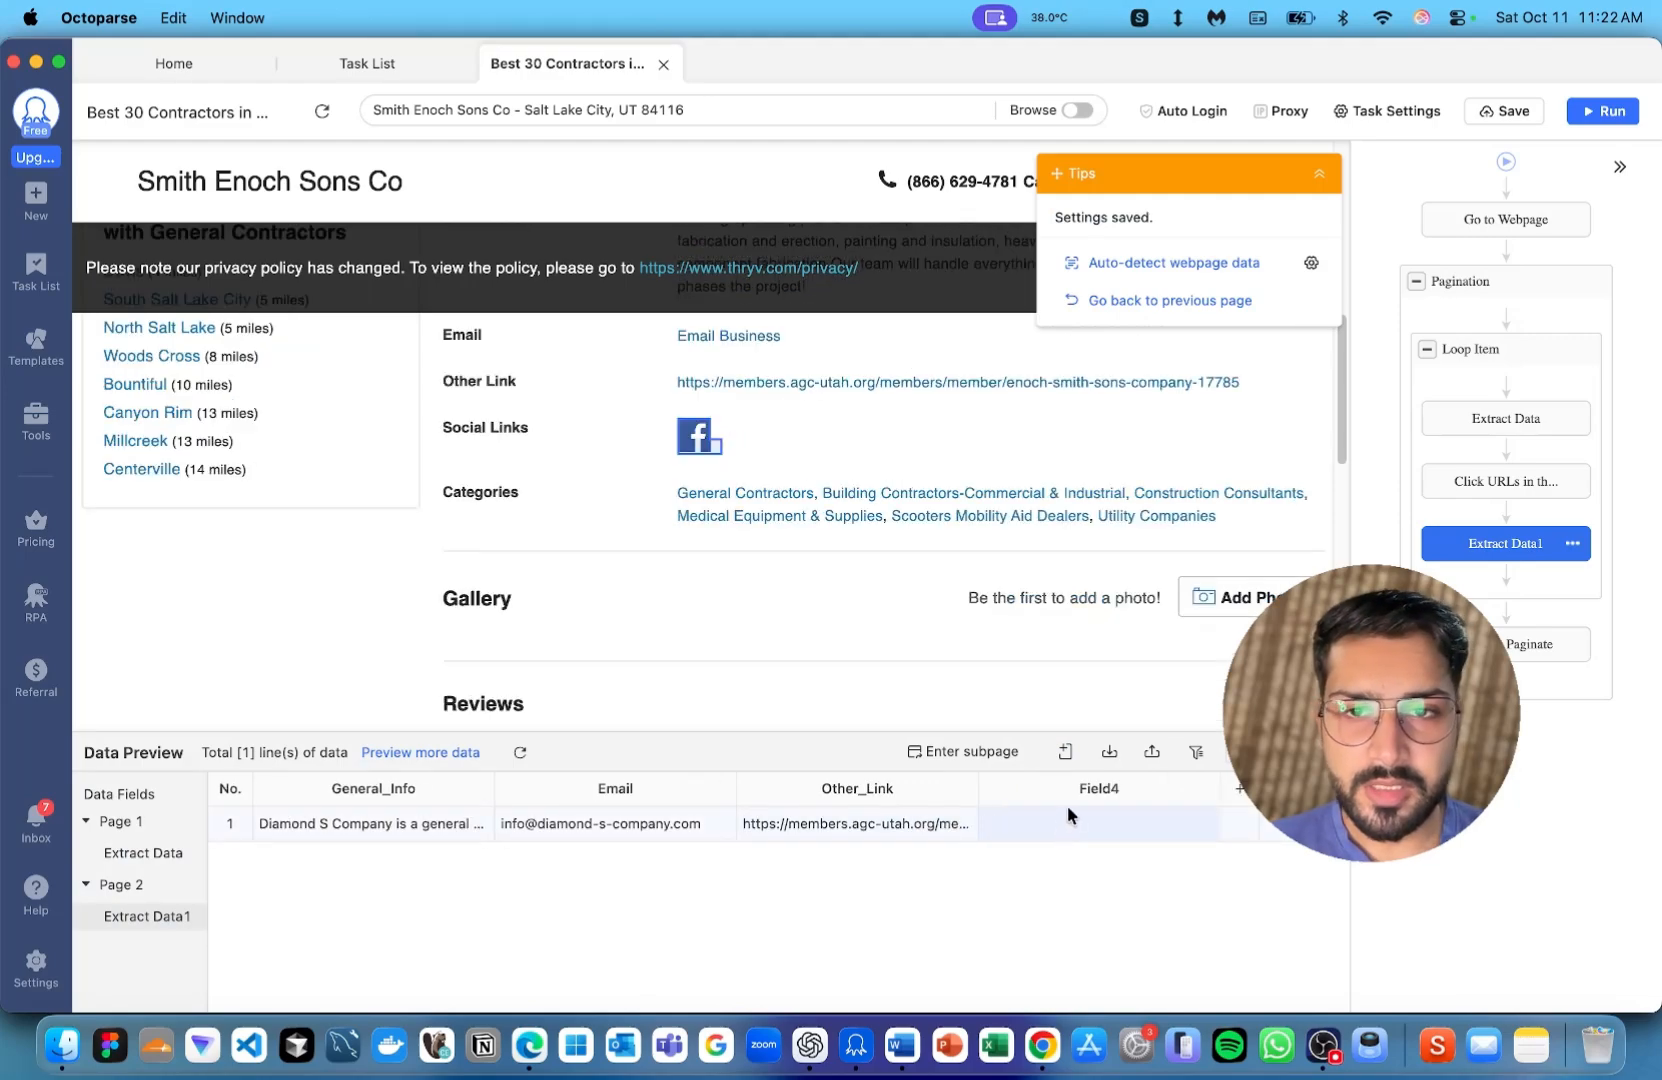
Customize the new social links field to extract the link's URL, and rename it Social_Link
right_click(1076, 796)
mouse_move(1174, 656)
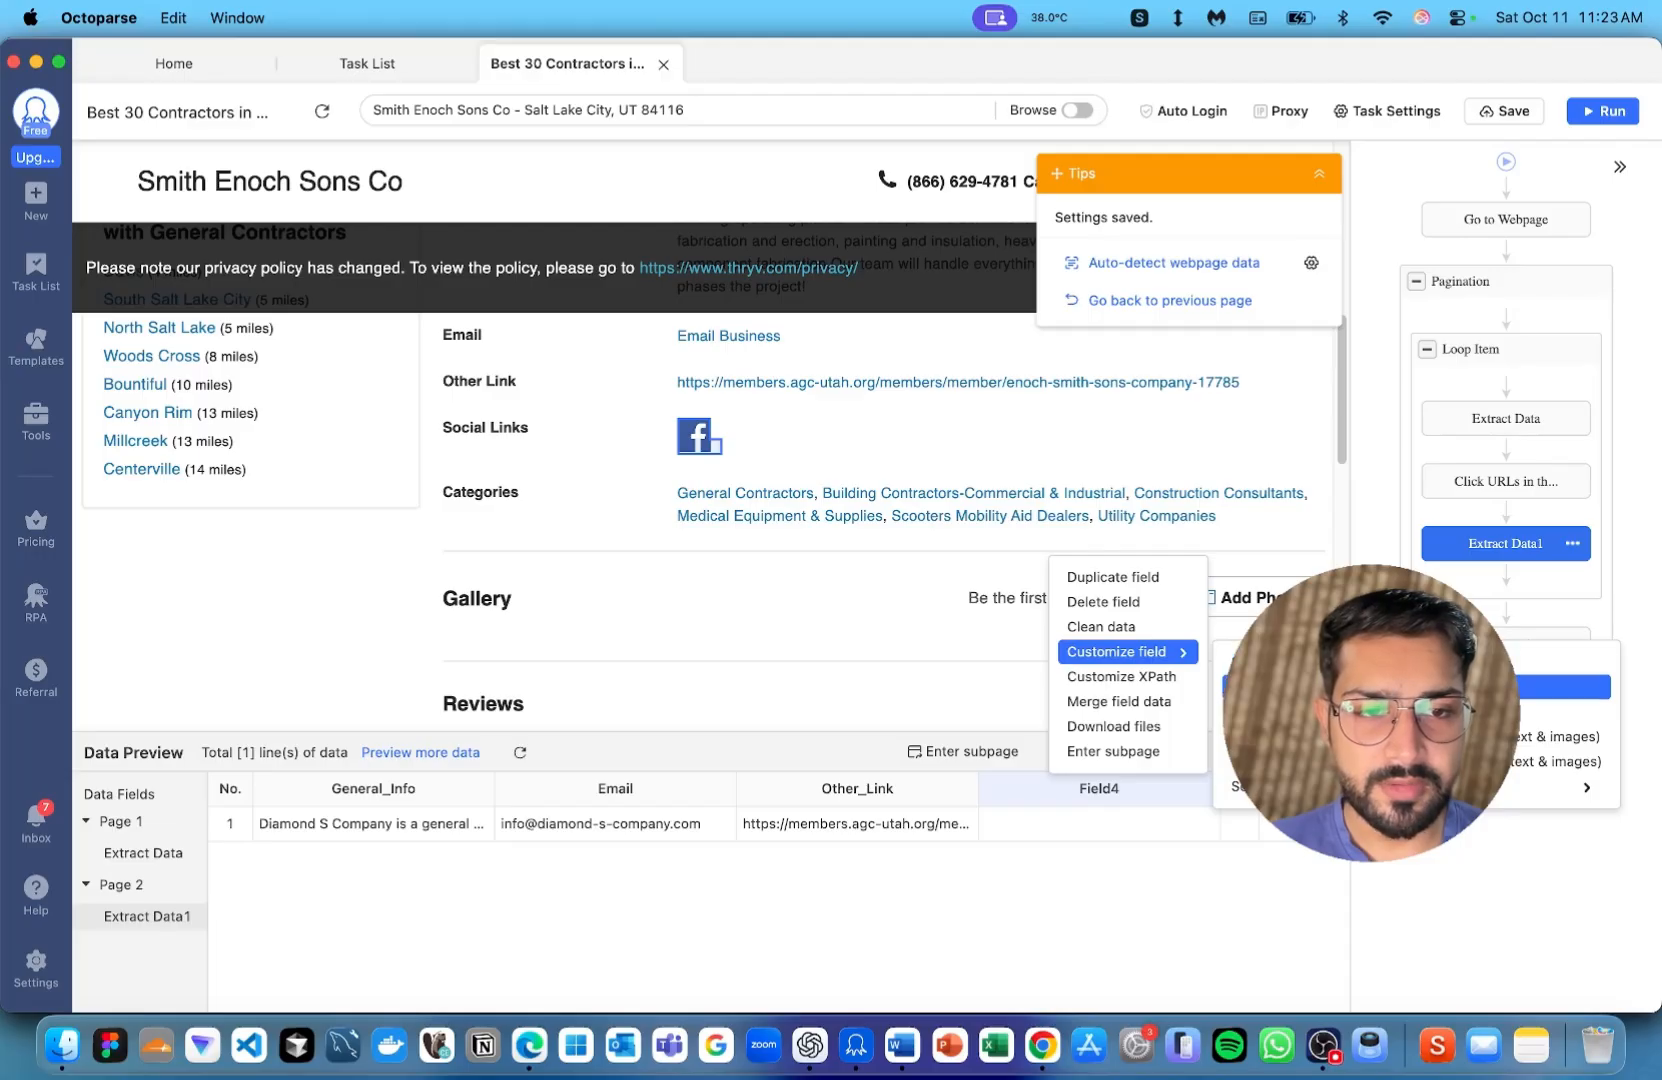
click(1280, 686)
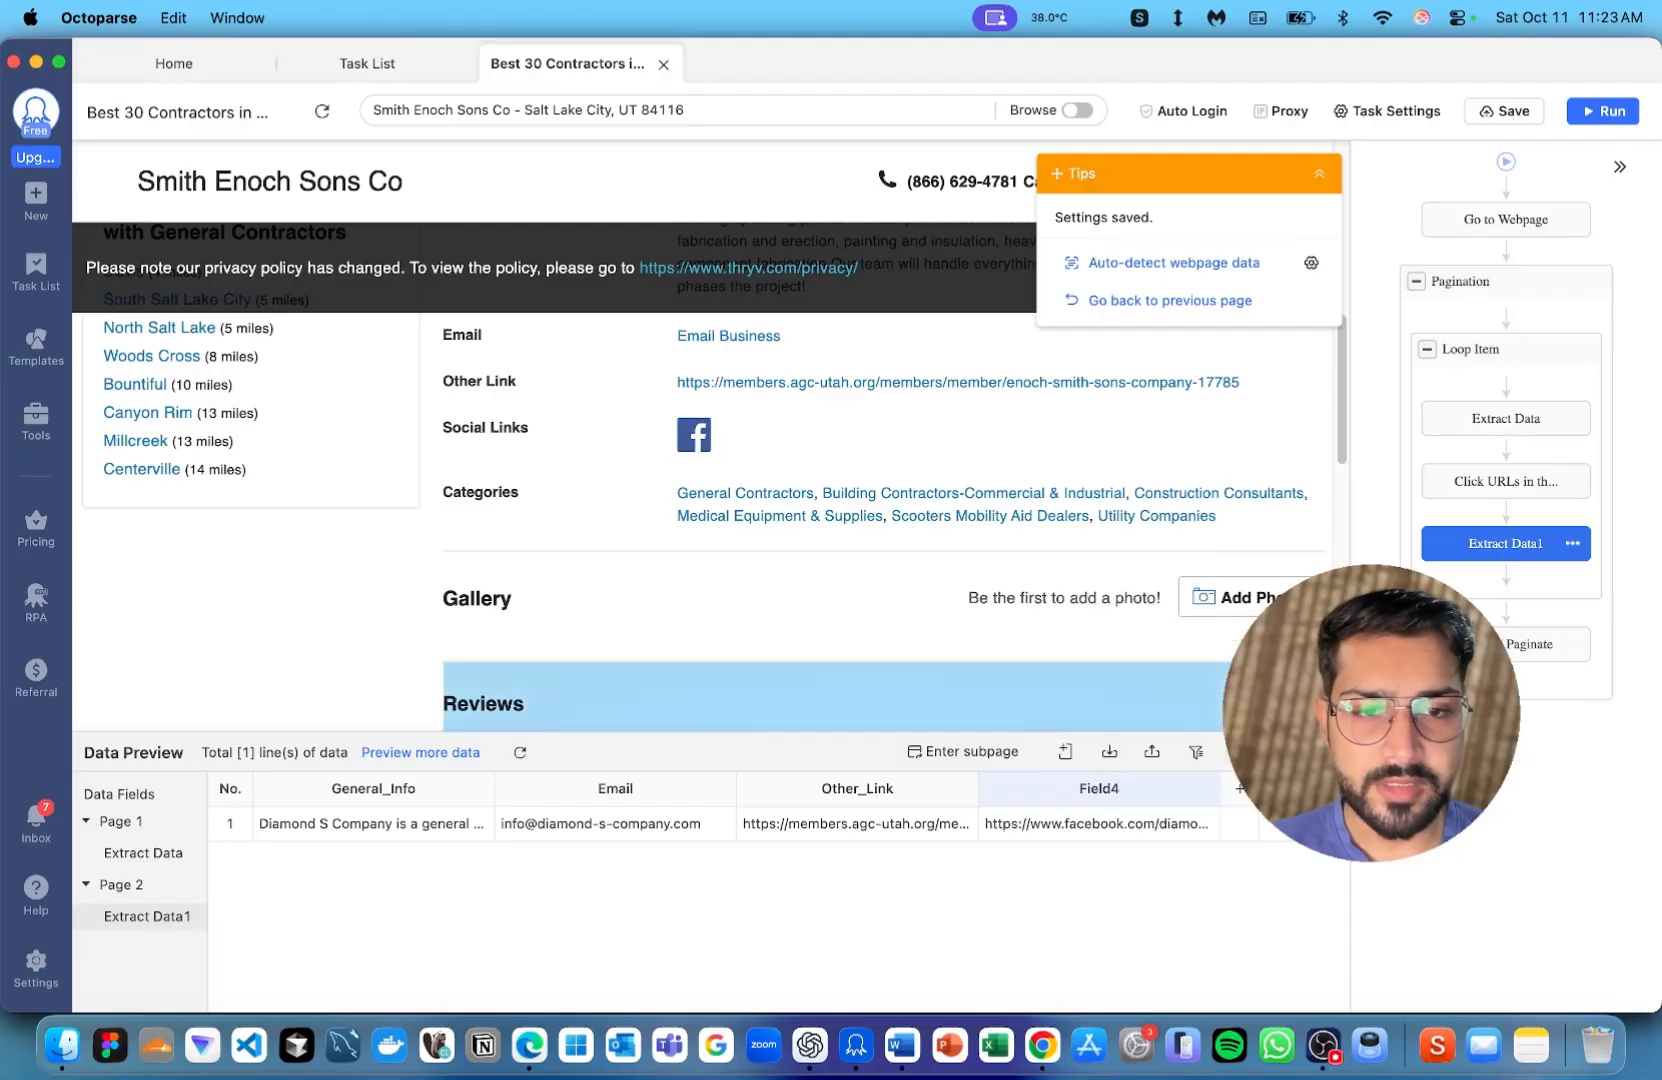
double_click(1134, 789)
text(Social_Link)
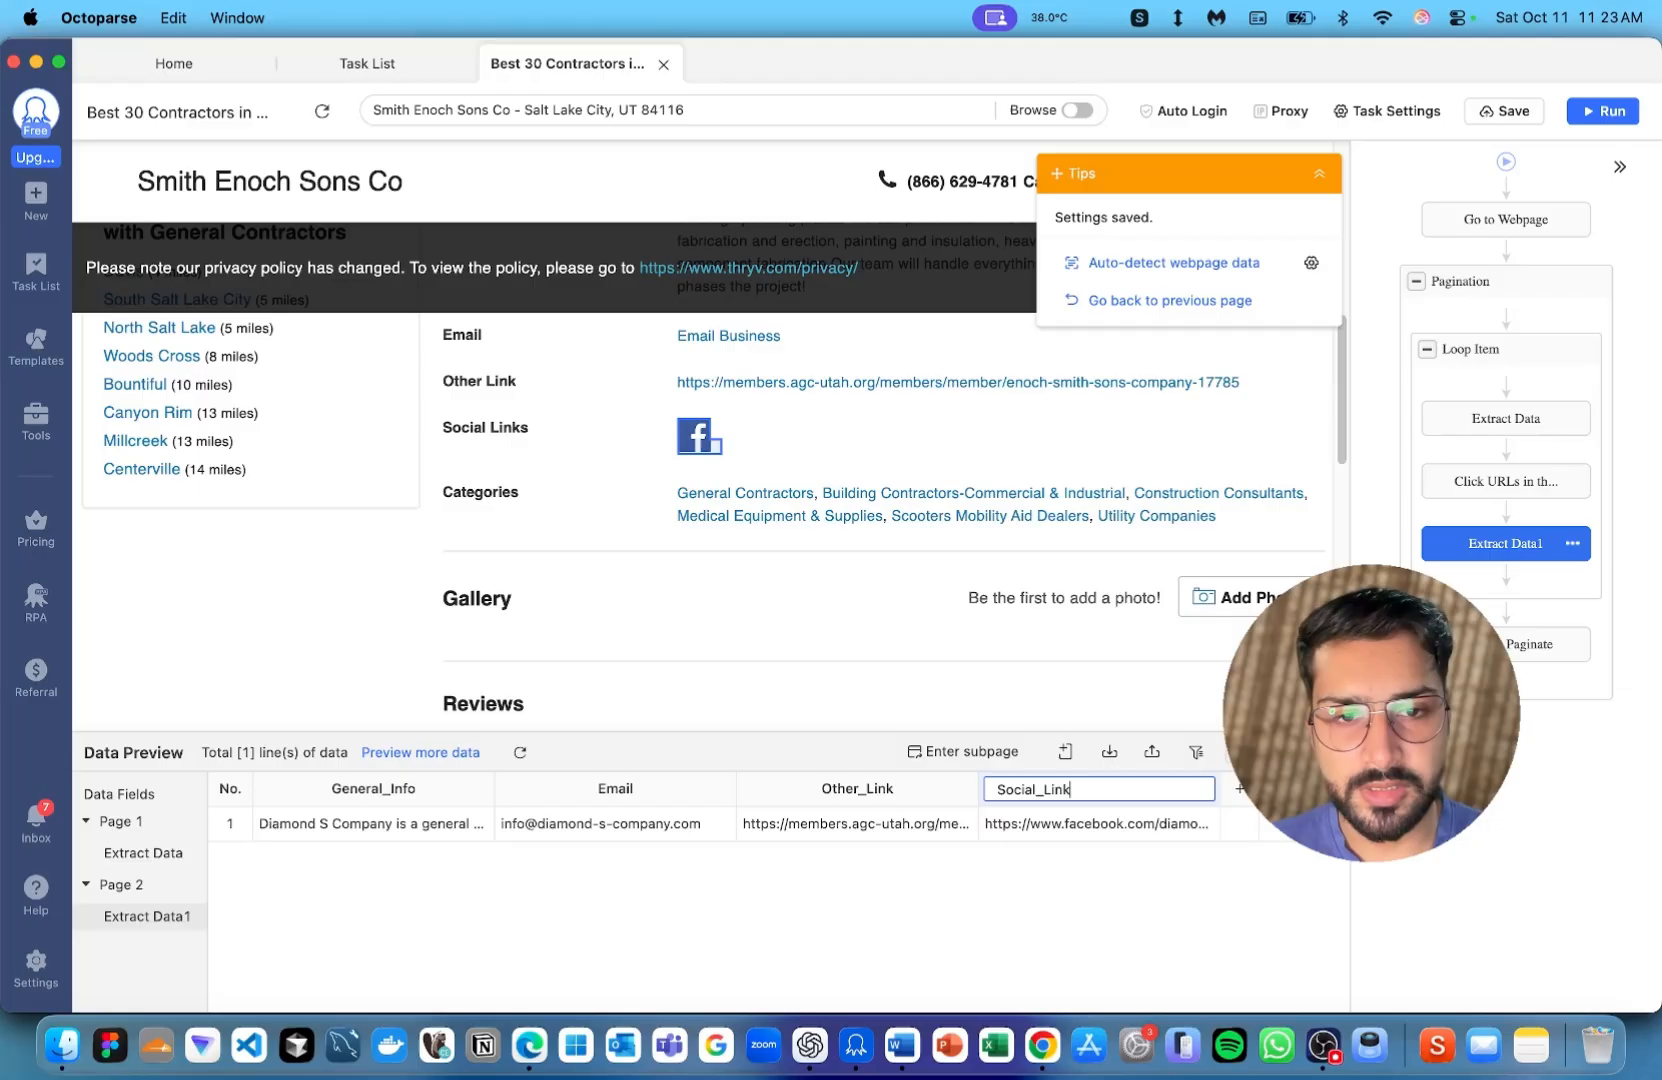
key(Return)
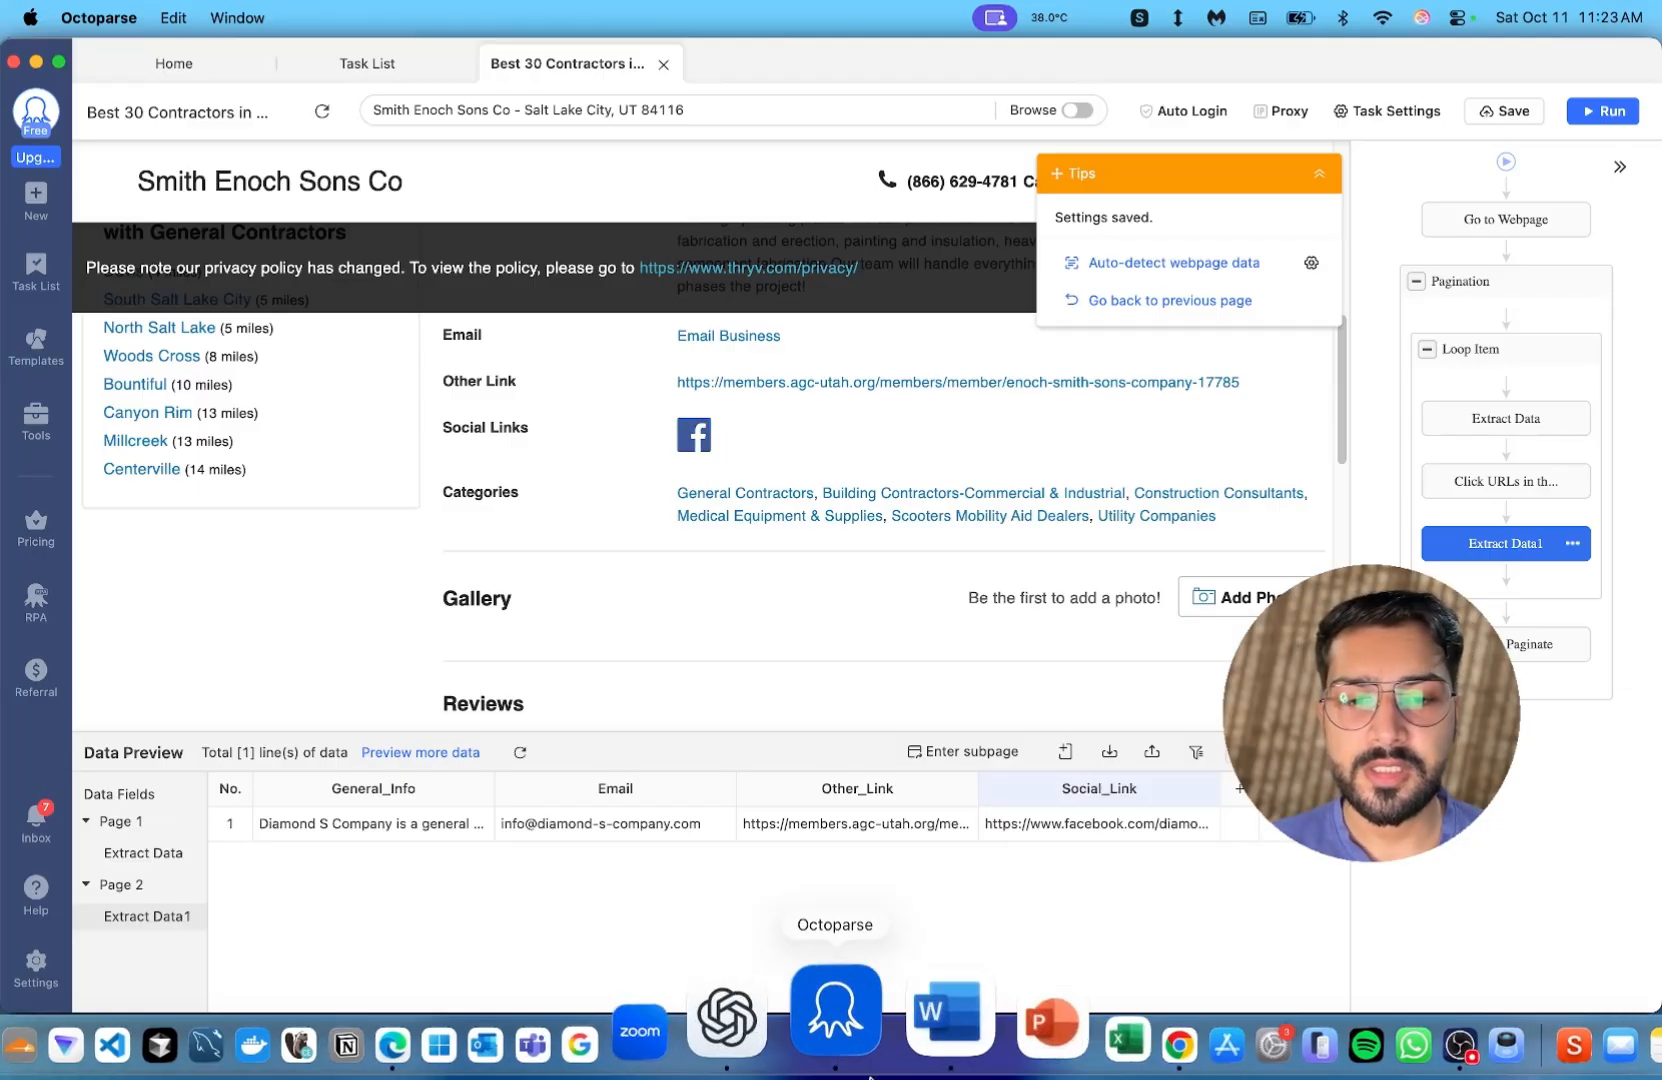
In the Word document, add the line "Social link: //dt[normalize-space()='Social Links']/following-sibling::dd[1]//a" below the categories entry
click(901, 1045)
click(1150, 508)
key(Return)
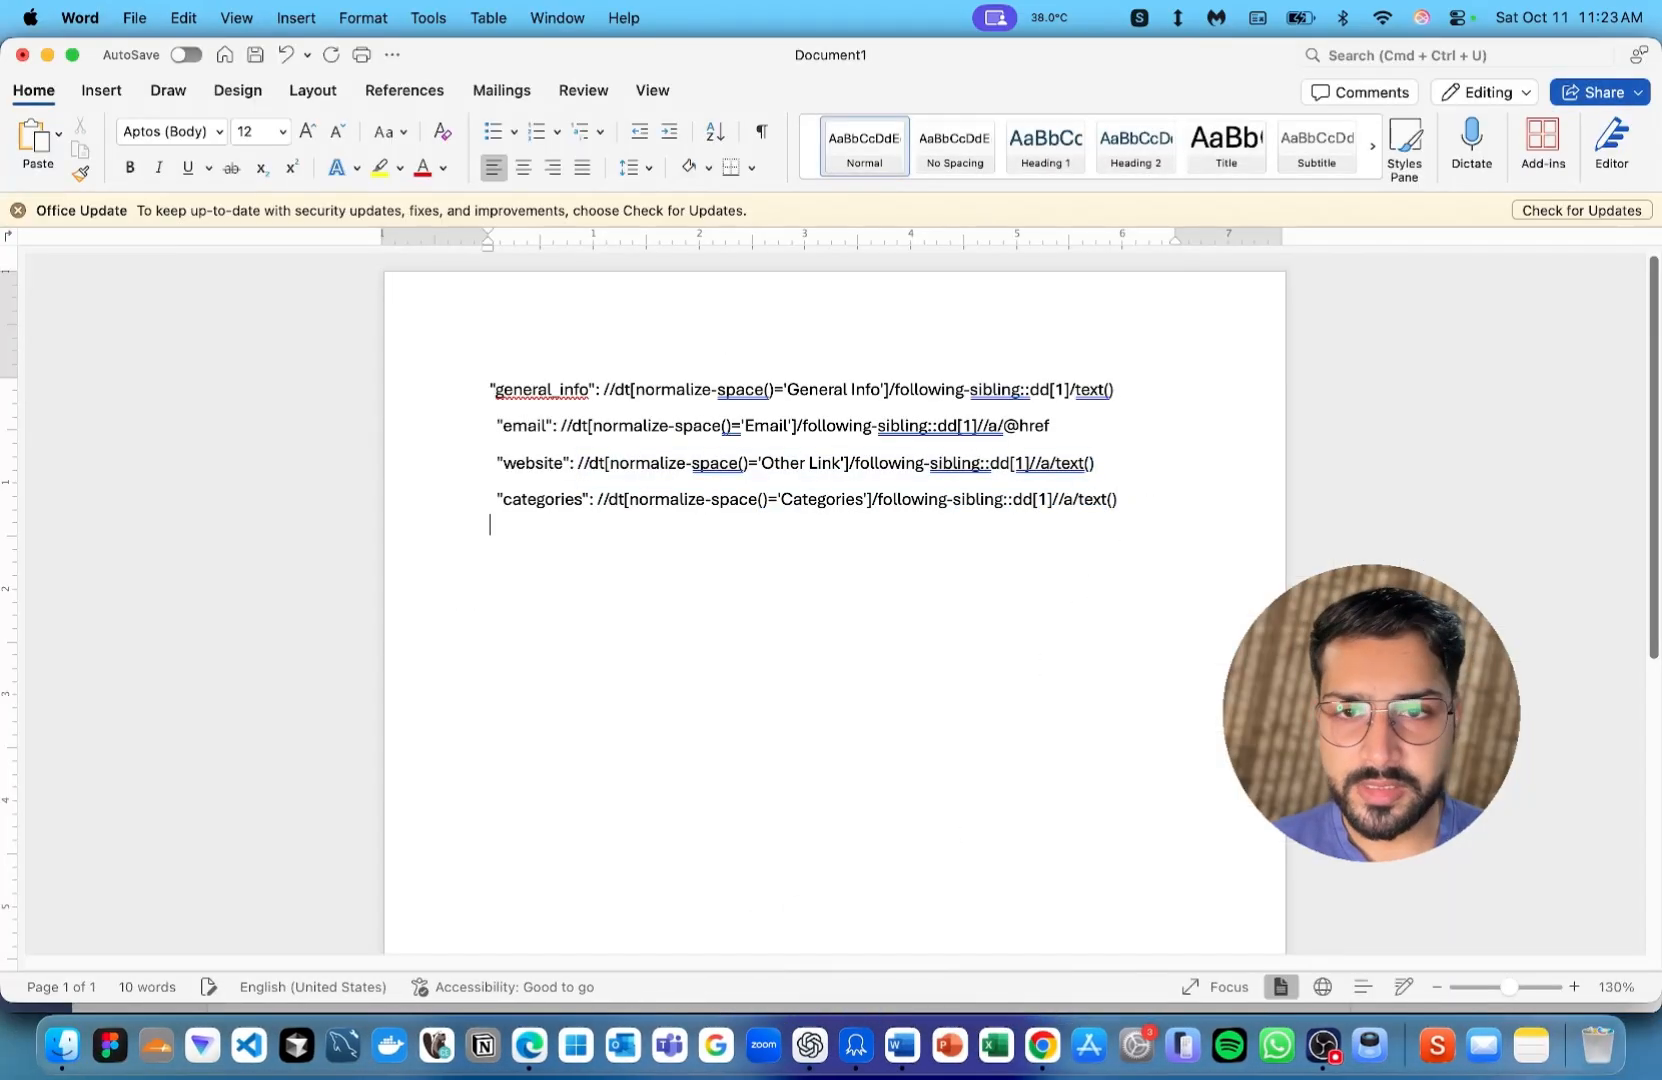
text(Soci)
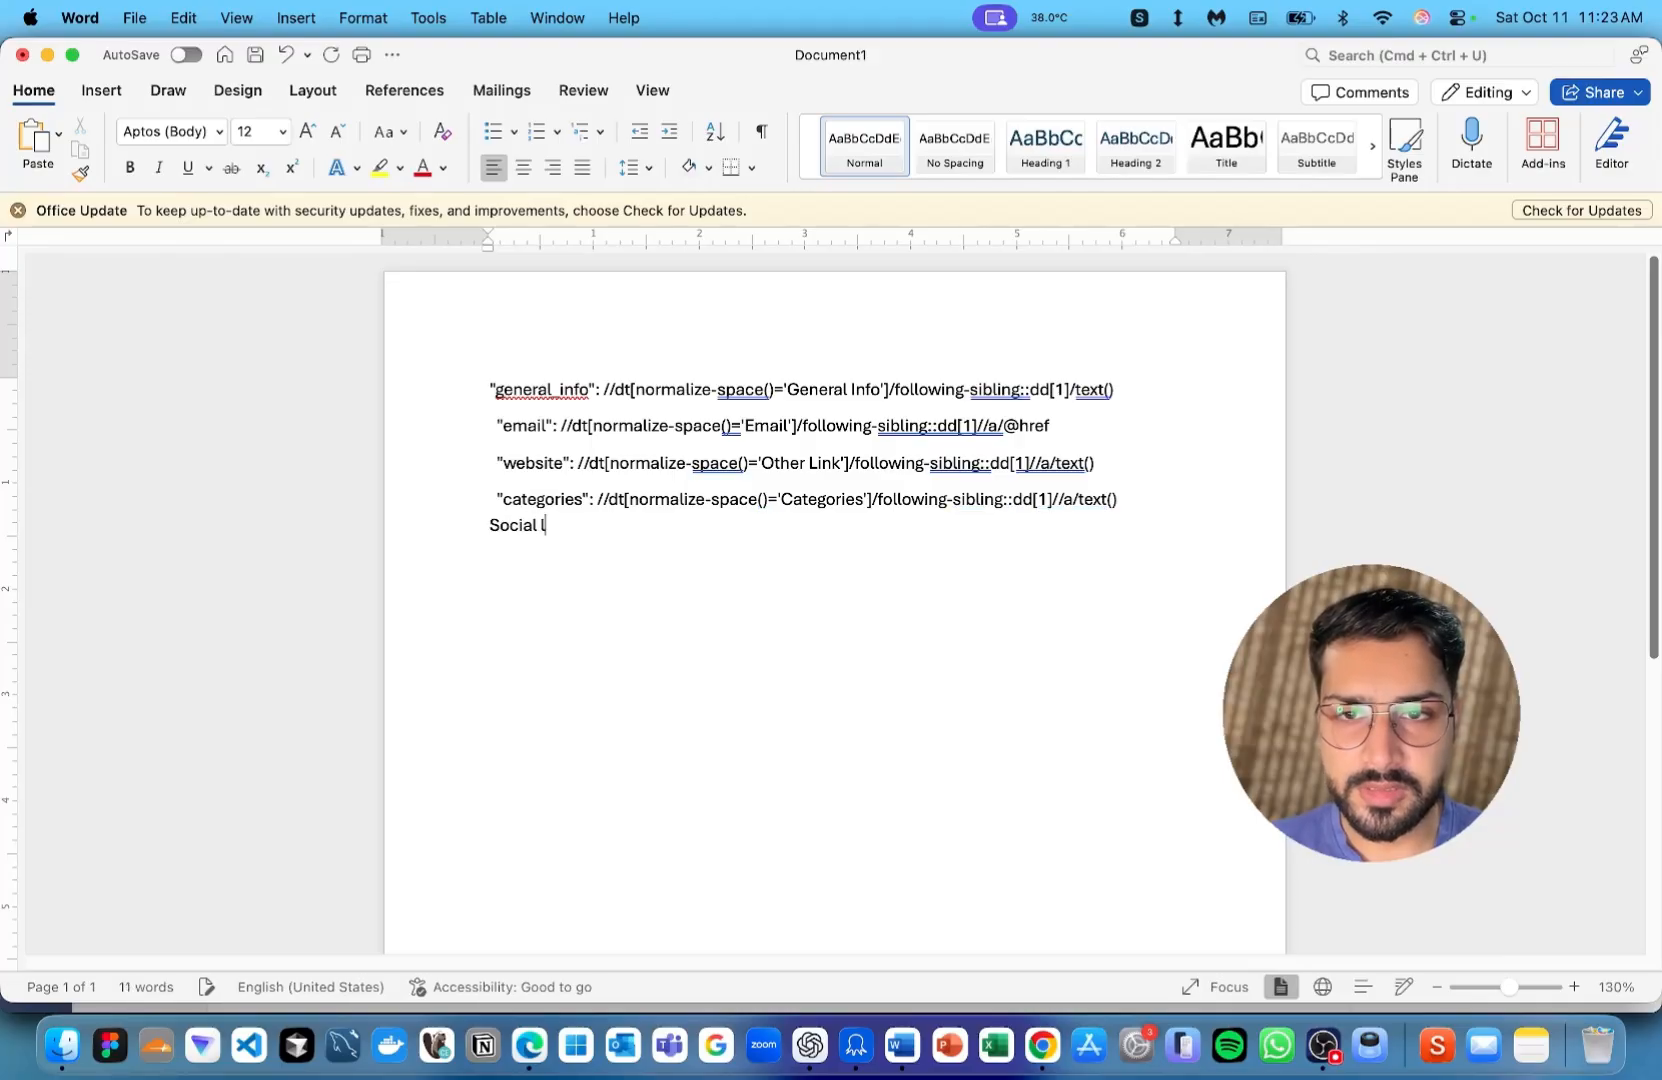
text(al link:)
text(//dt[normalize-space()='Social Links']/following-sibling::dd[1]/a)
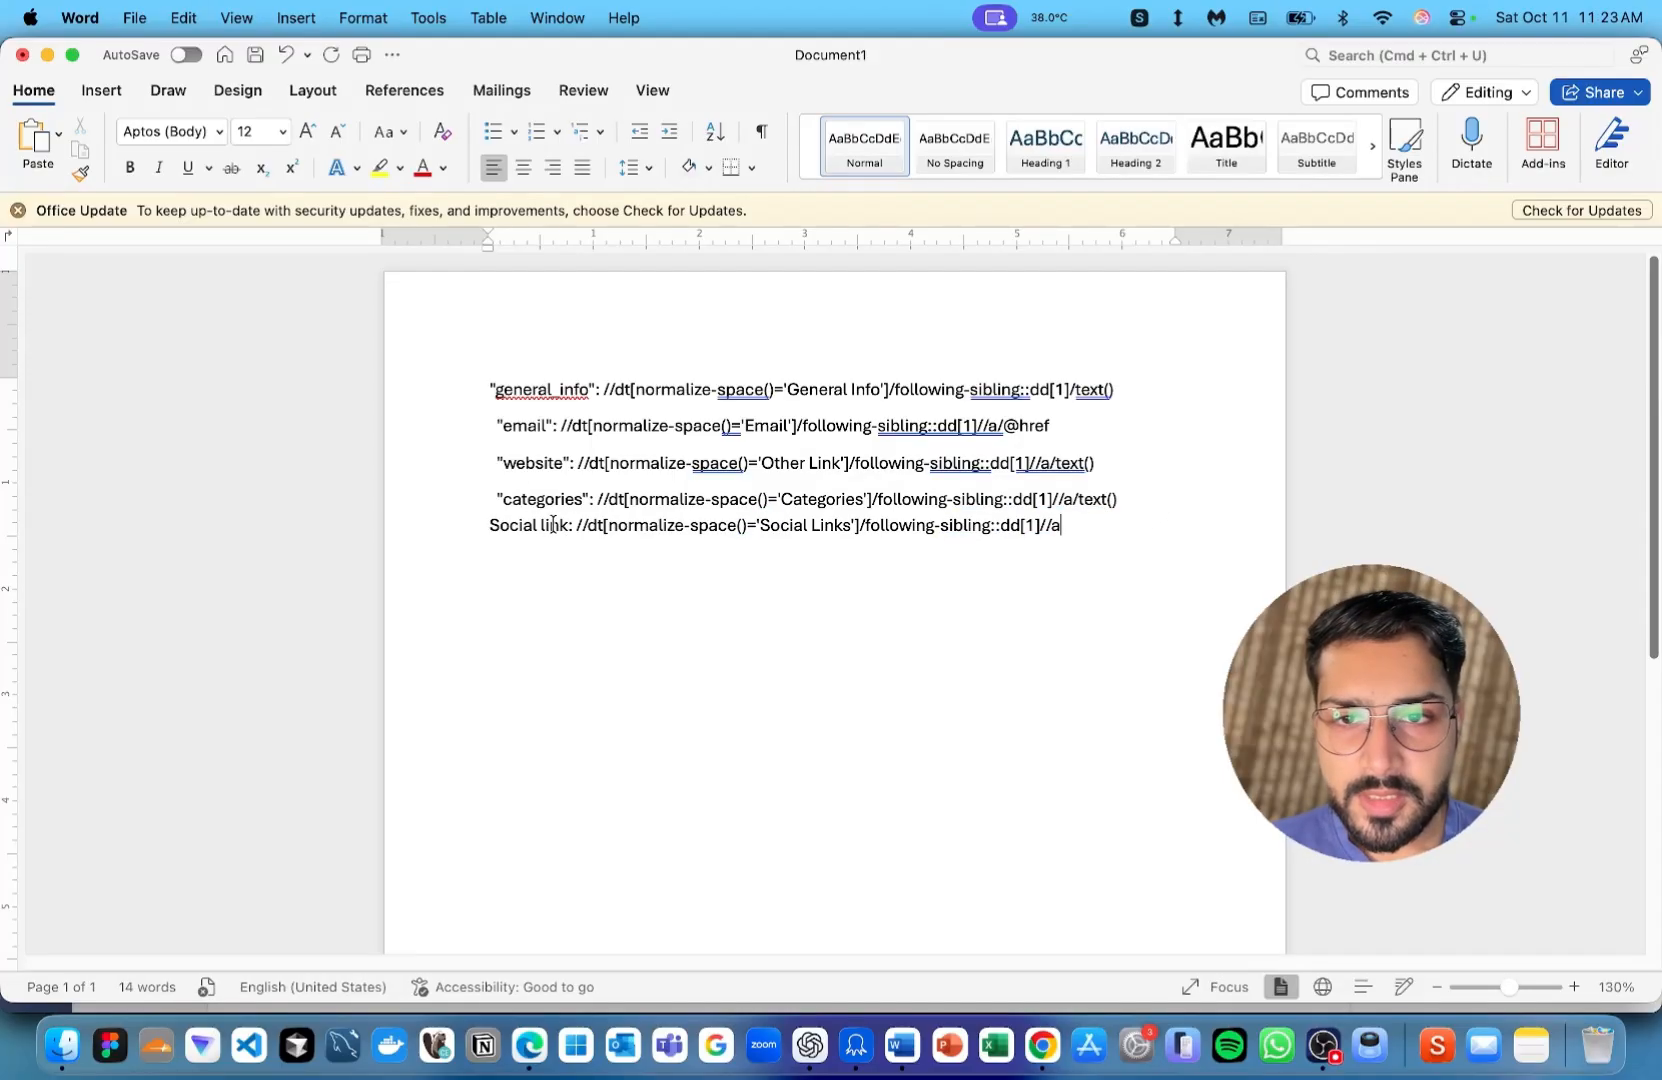
Copy the categories XPath from the Word document and return to Octoparse
drag(597, 503, 1117, 499)
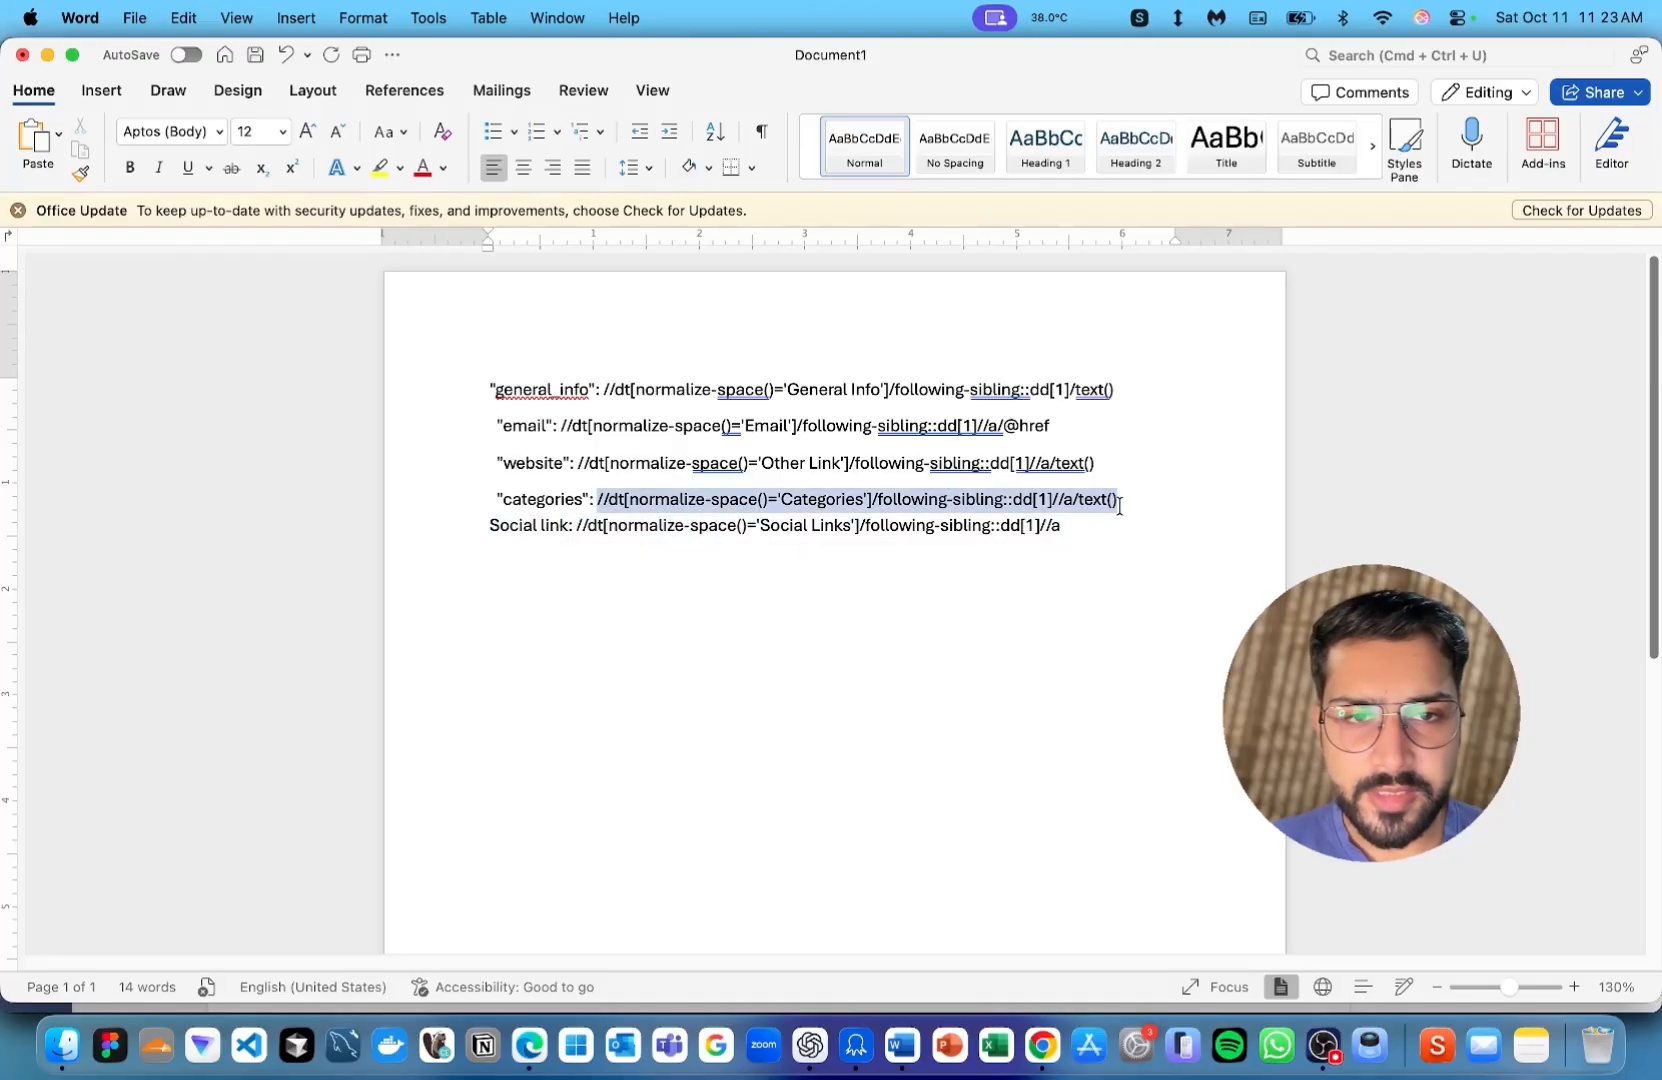
click(833, 1040)
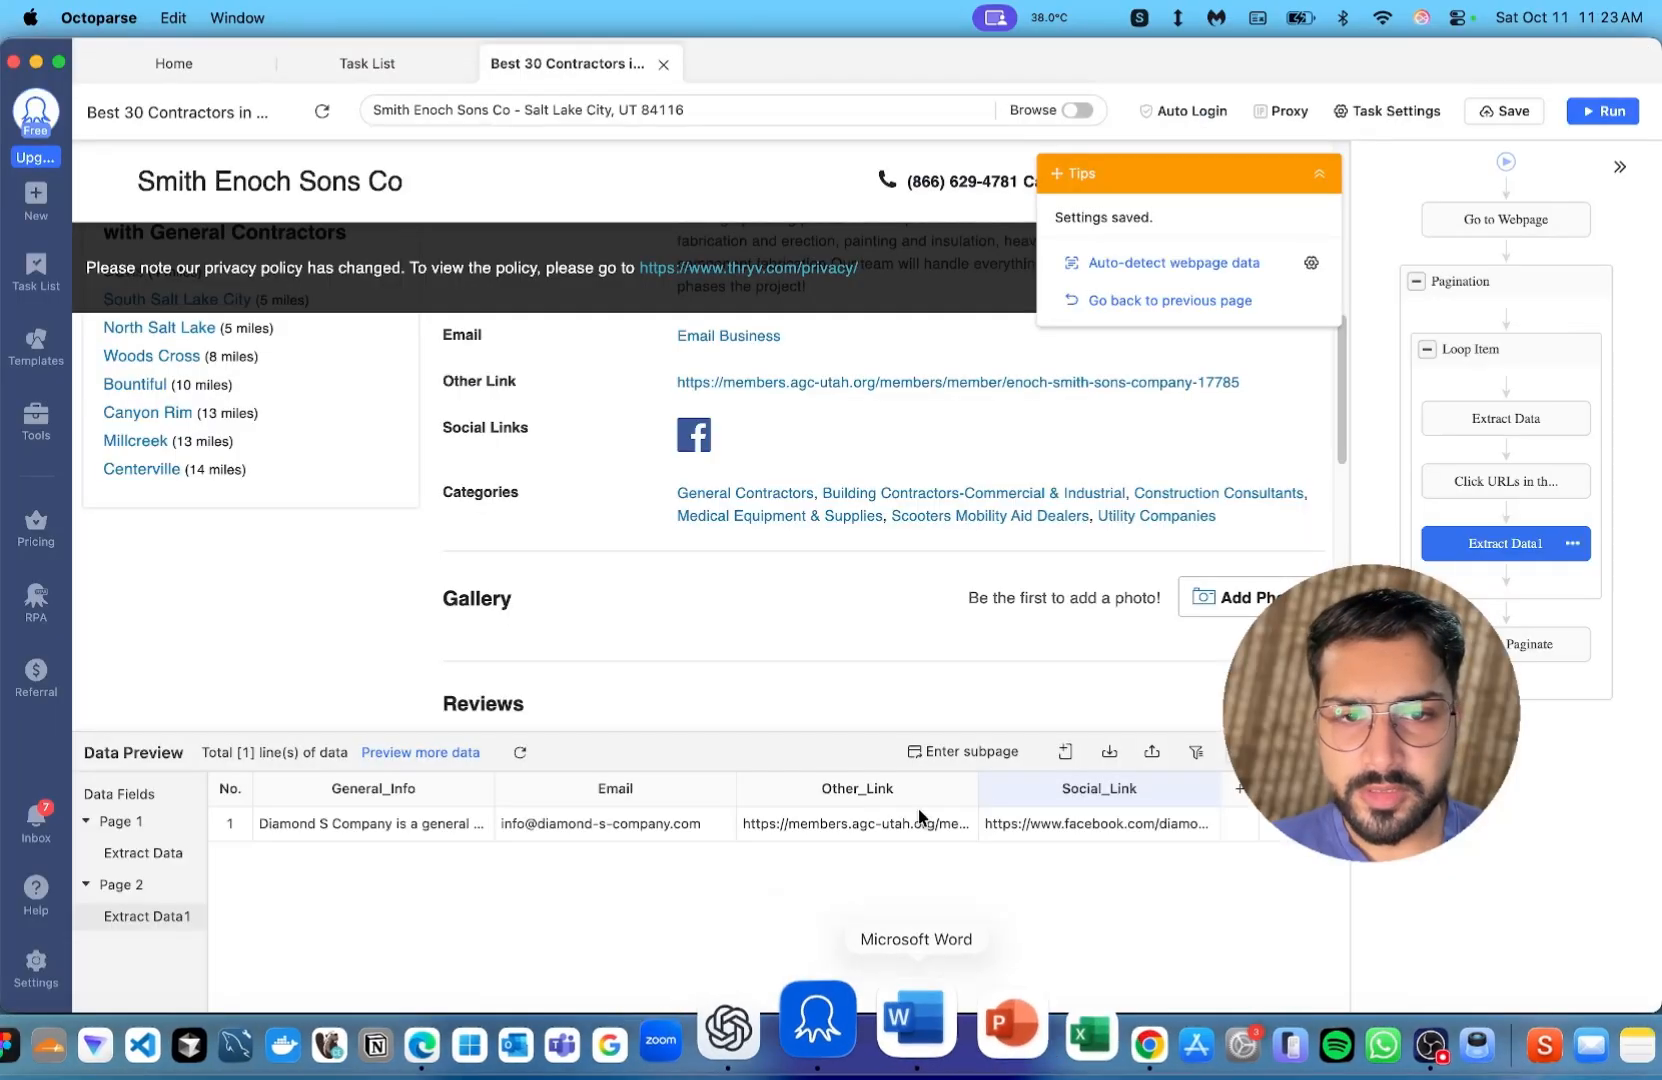
scroll(1074, 572, down, 5)
scroll(1073, 577, up, 3)
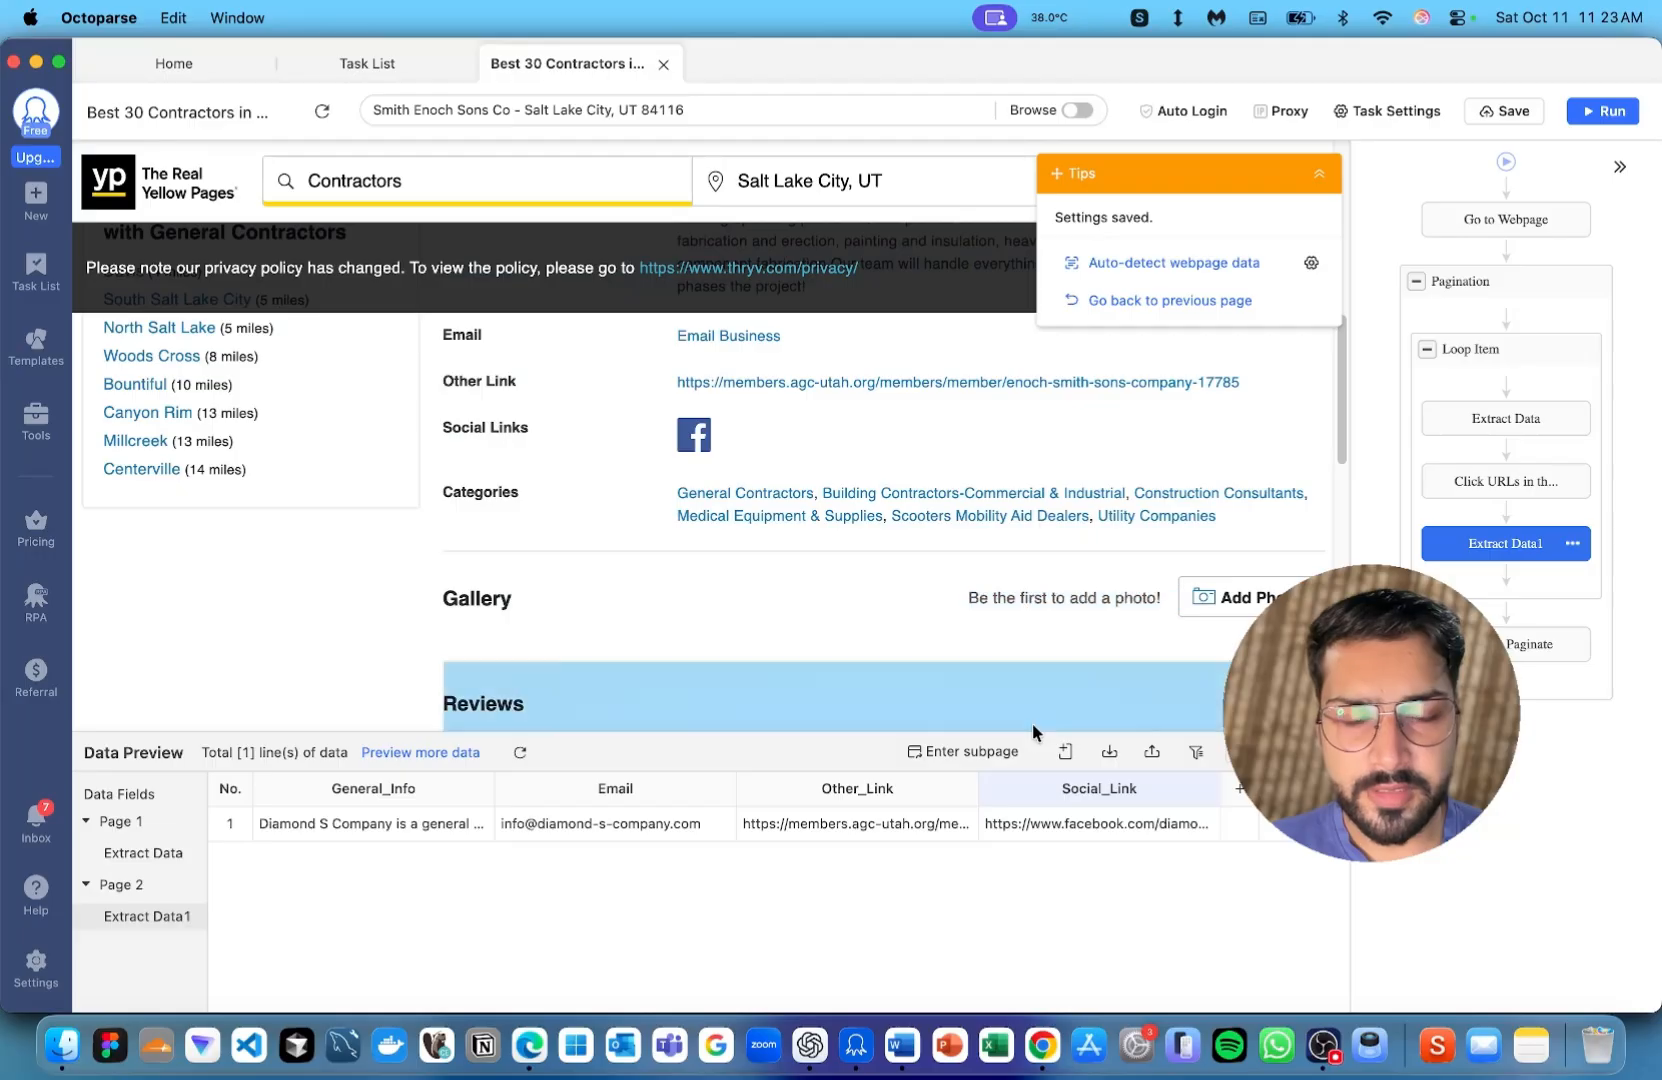
Add a custom field capturing page data with the XPath //dt[normalize-space()='Categories']/following-sibling::dd[1]//a/text() and name it Categories
click(1063, 751)
click(1040, 790)
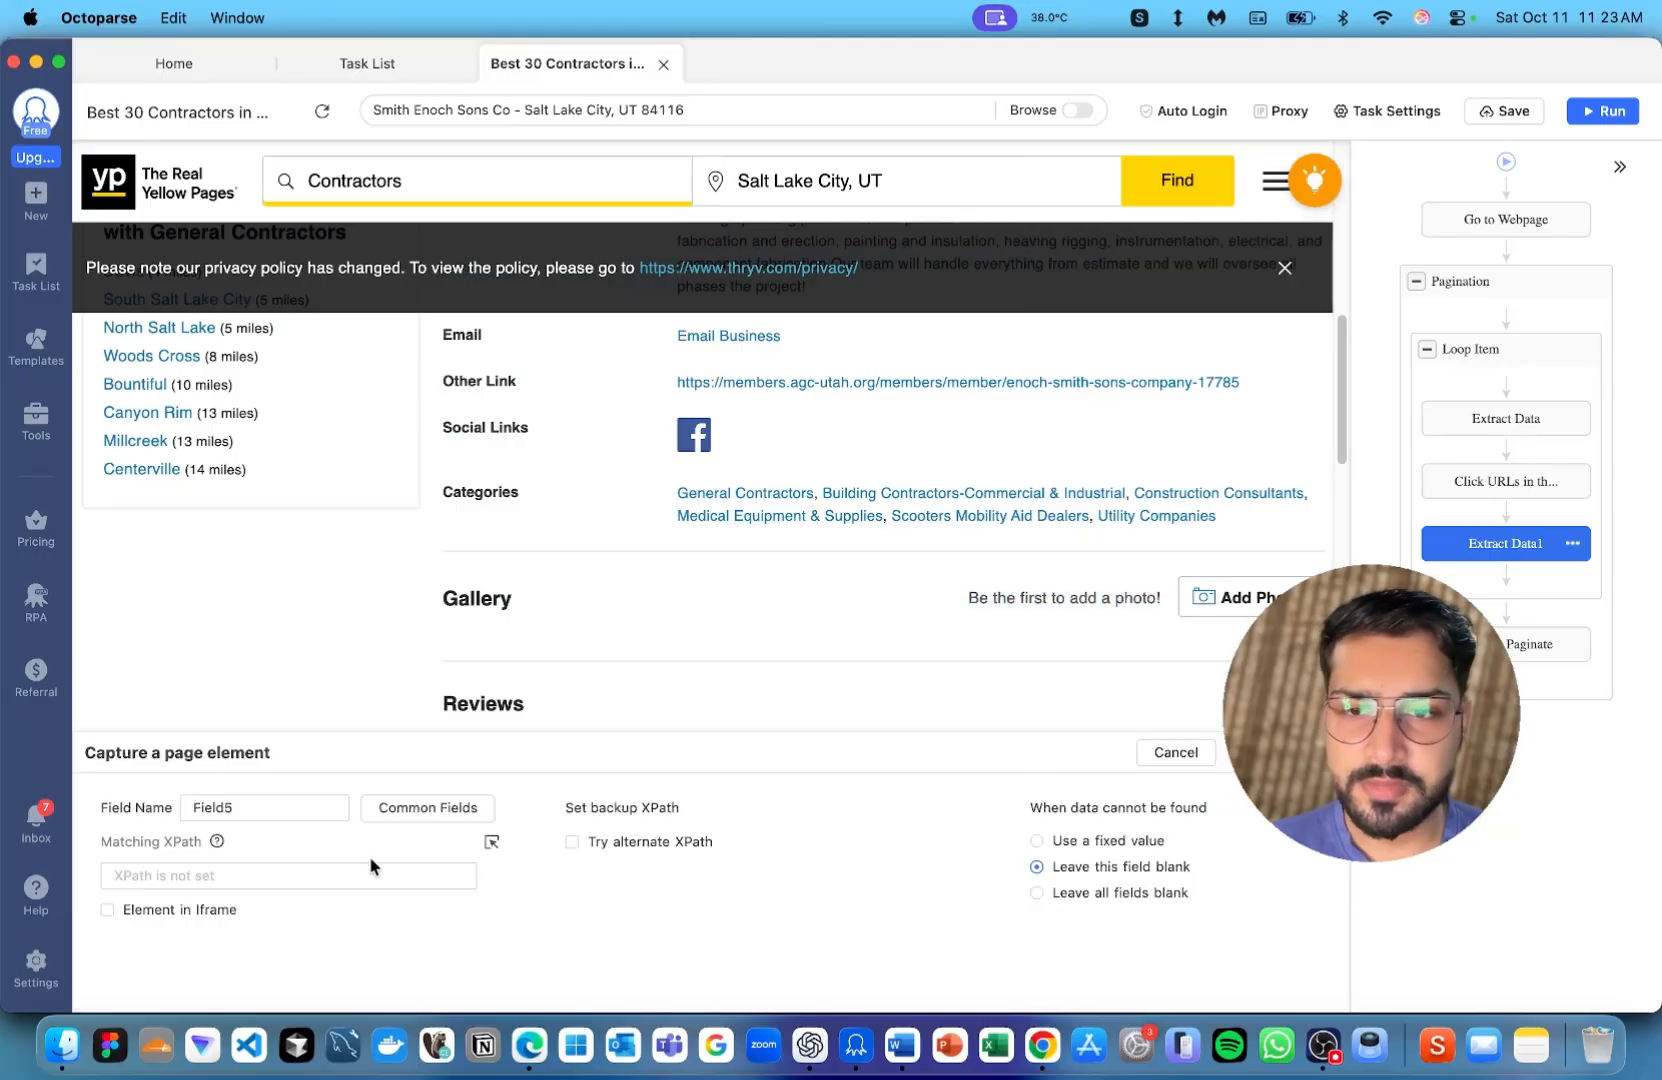
click(371, 874)
key(super+v)
double_click(212, 807)
text(Ca)
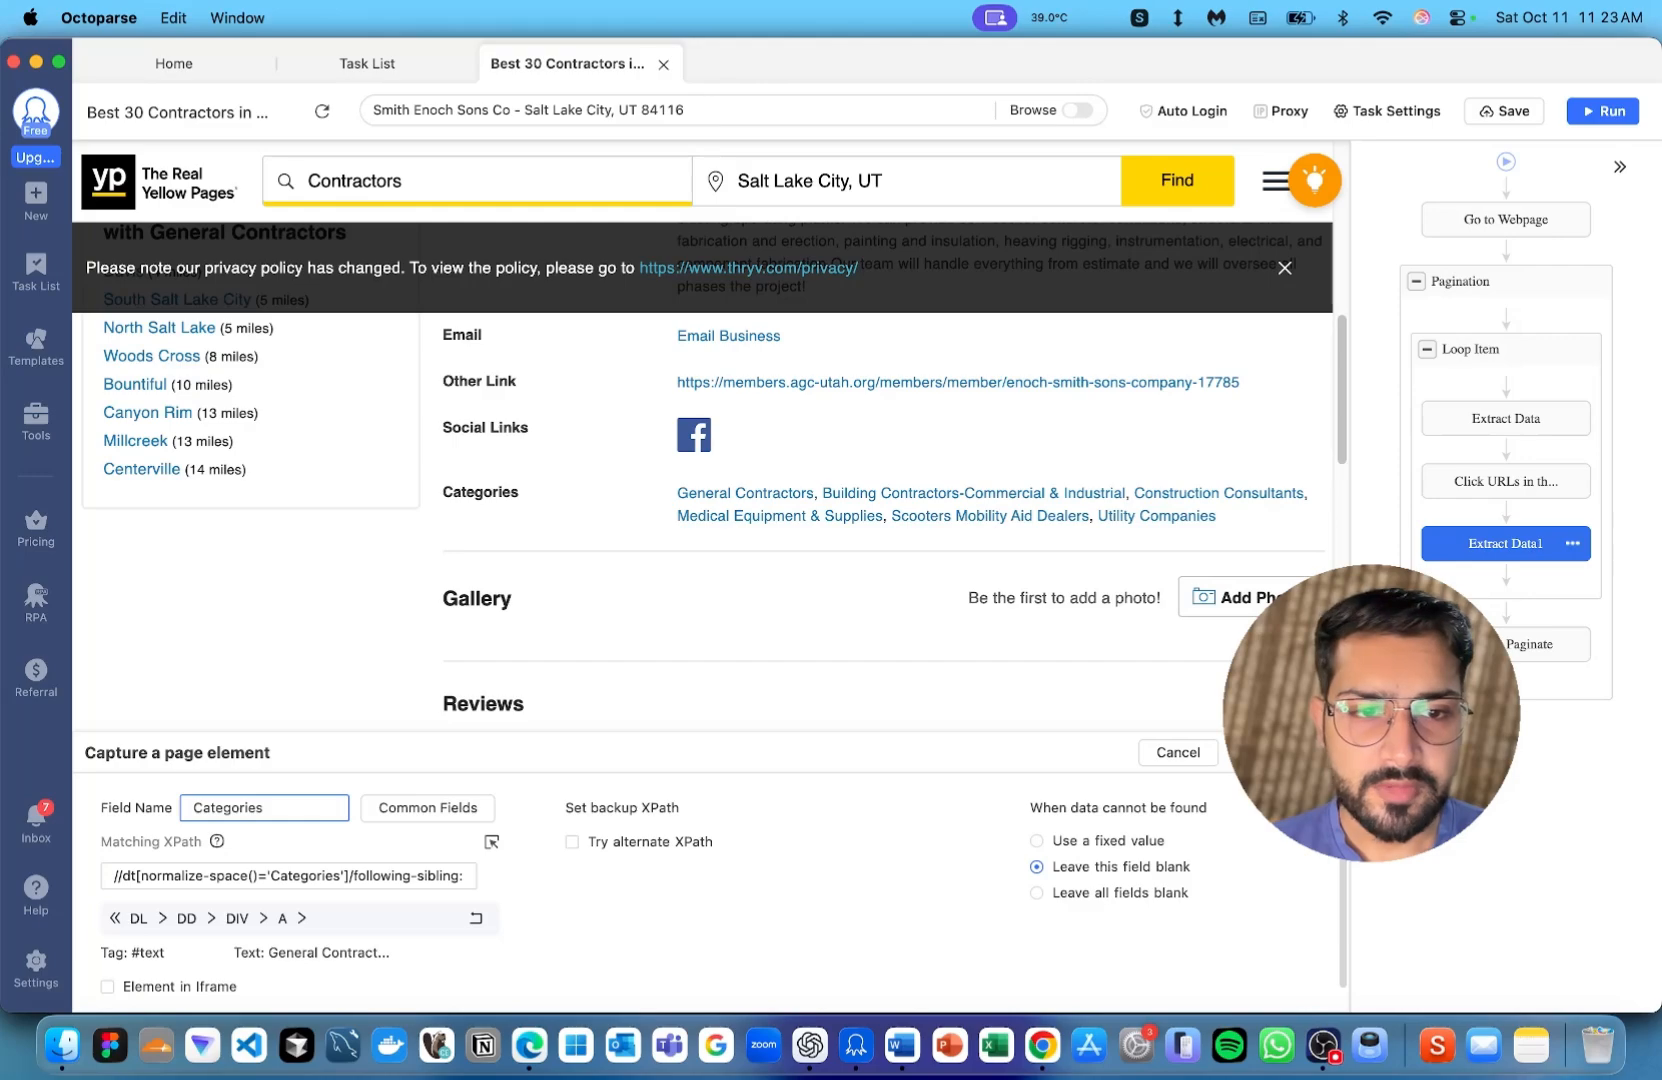
key(Return)
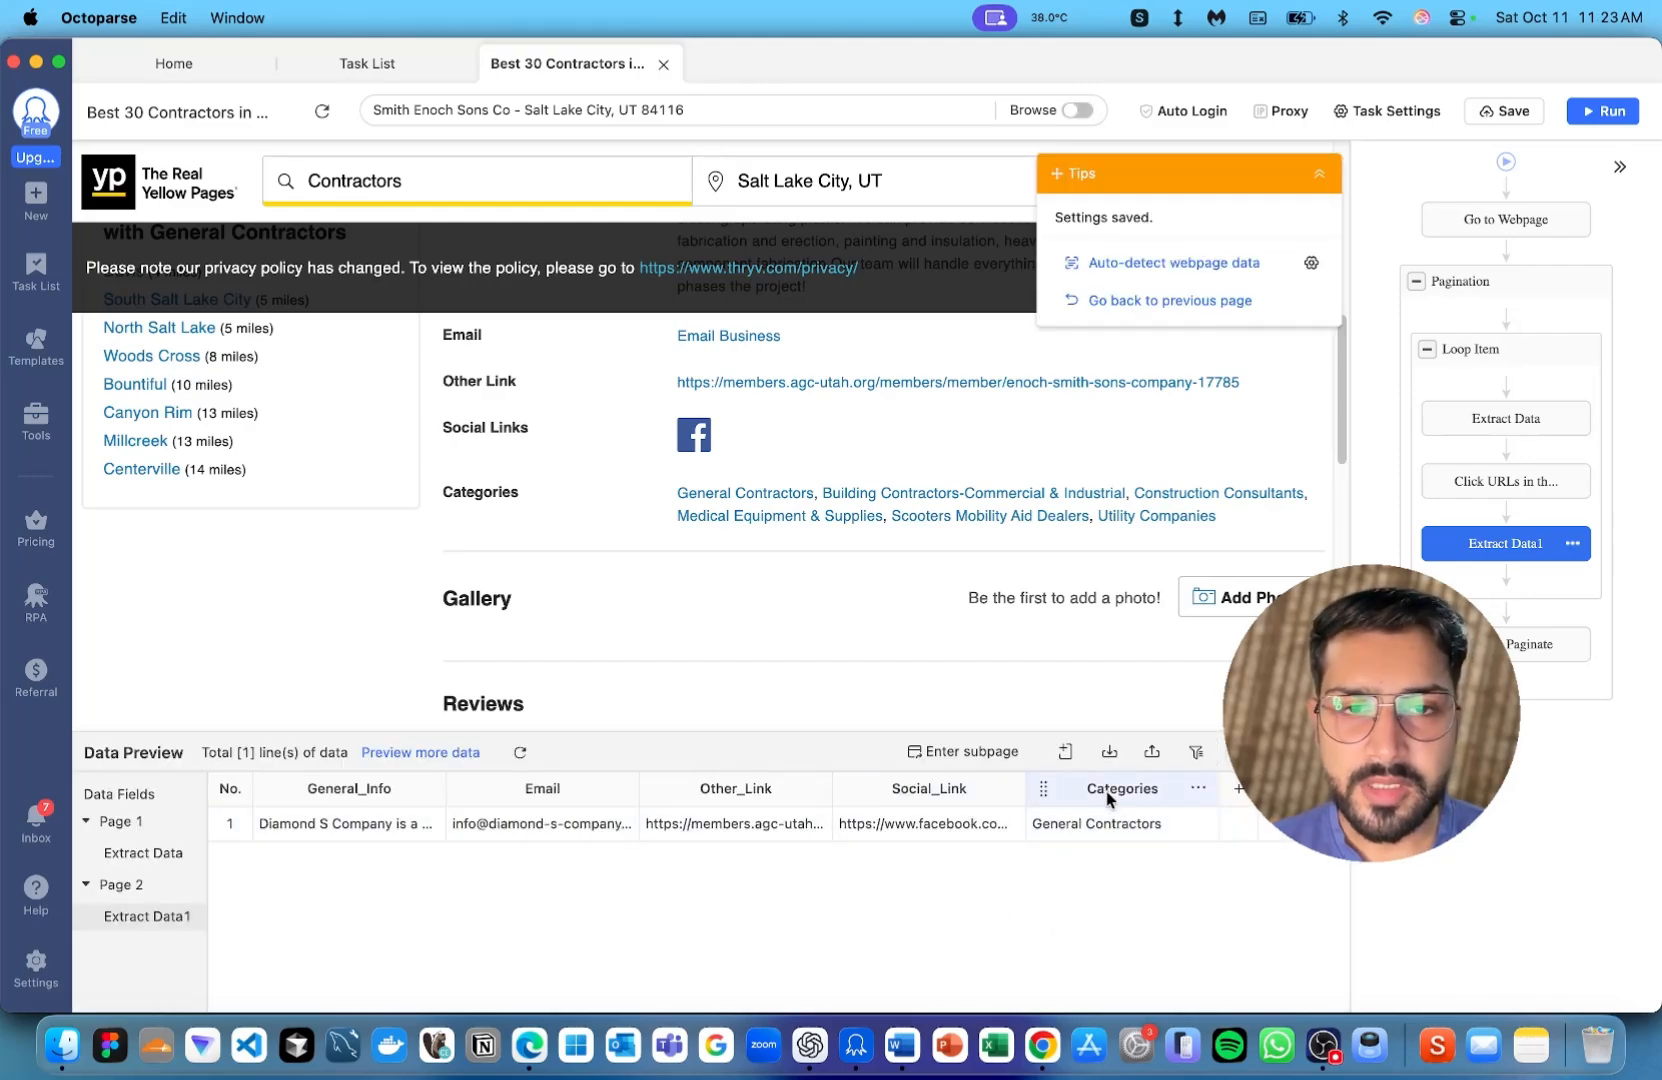
Edit the Categories field's XPath to drop the trailing /text() so it ends in //a, and apply it
click(1102, 790)
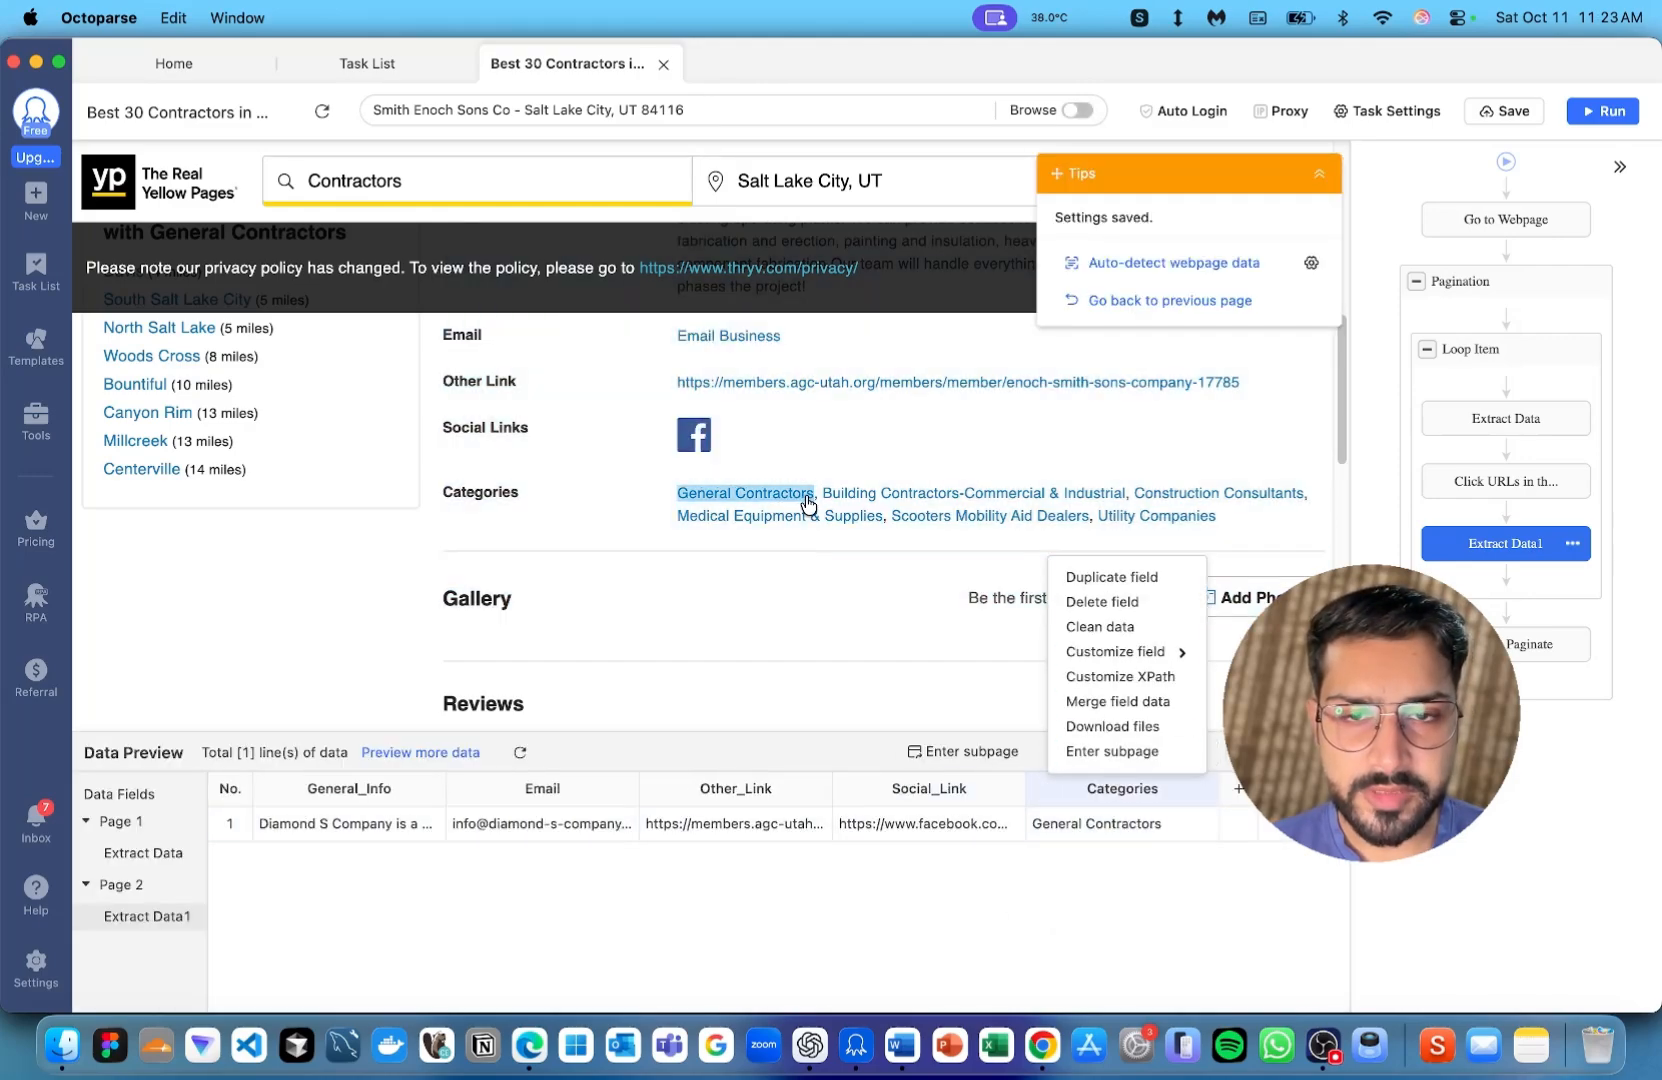
click(1120, 676)
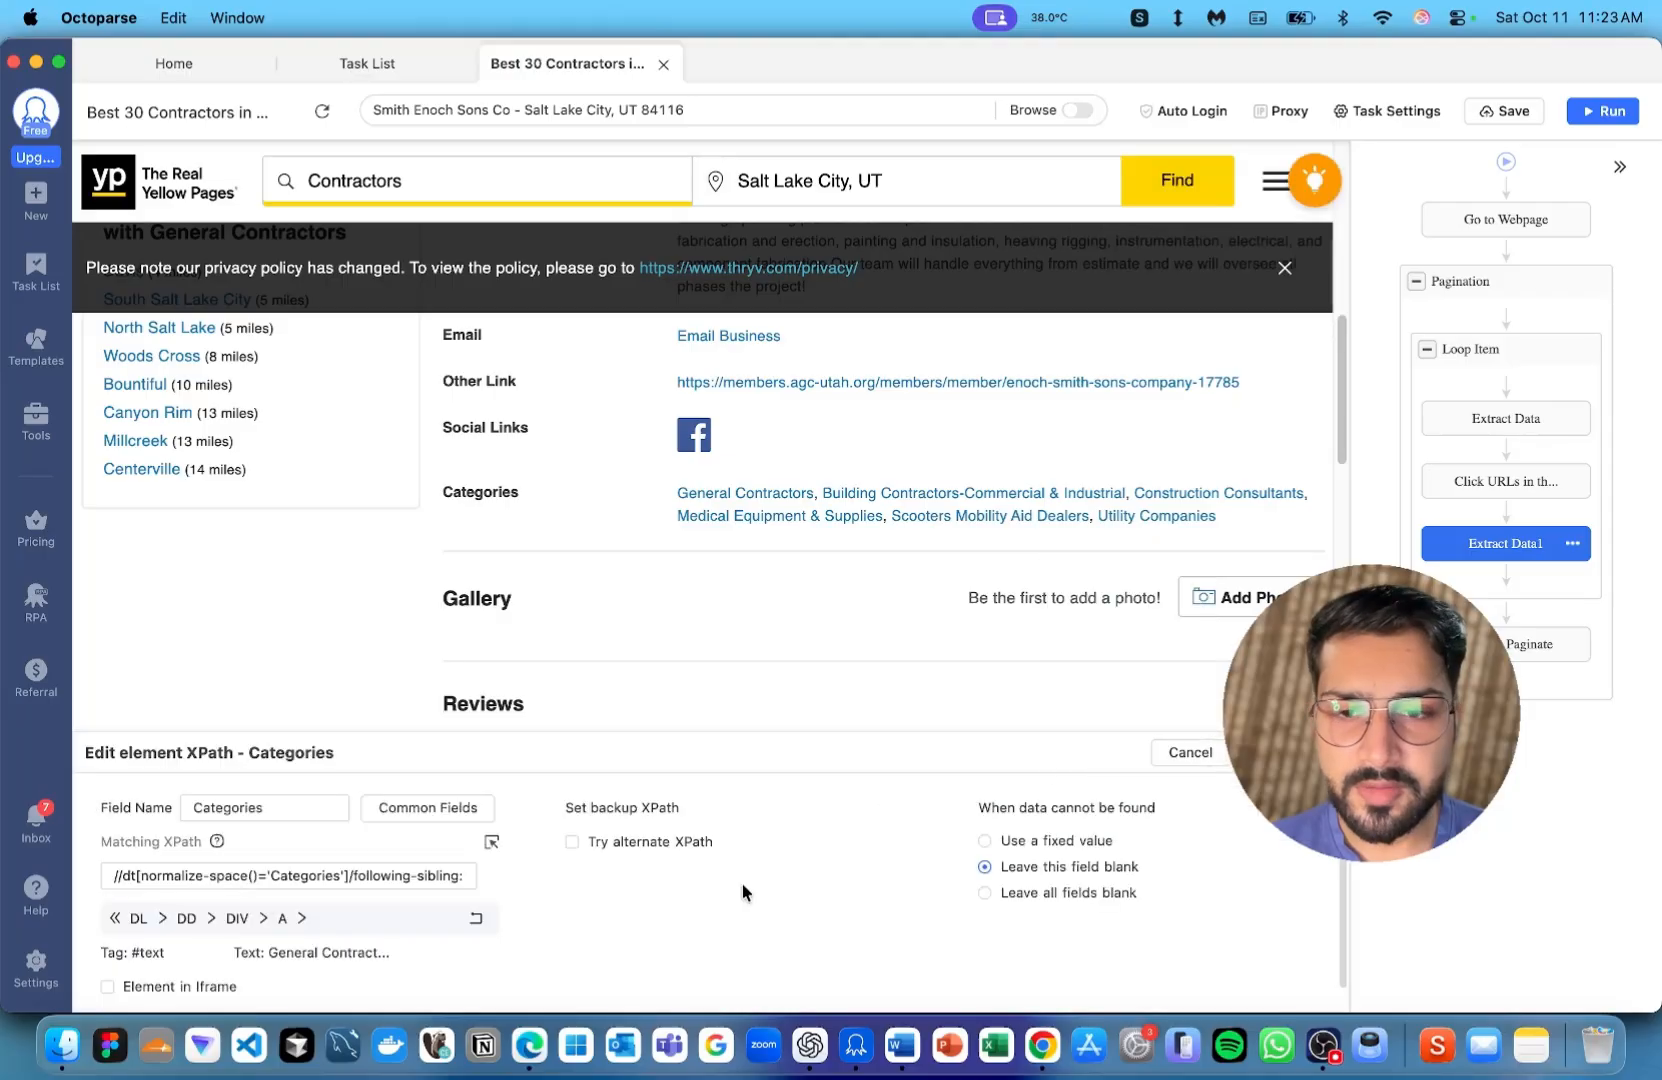
click(395, 868)
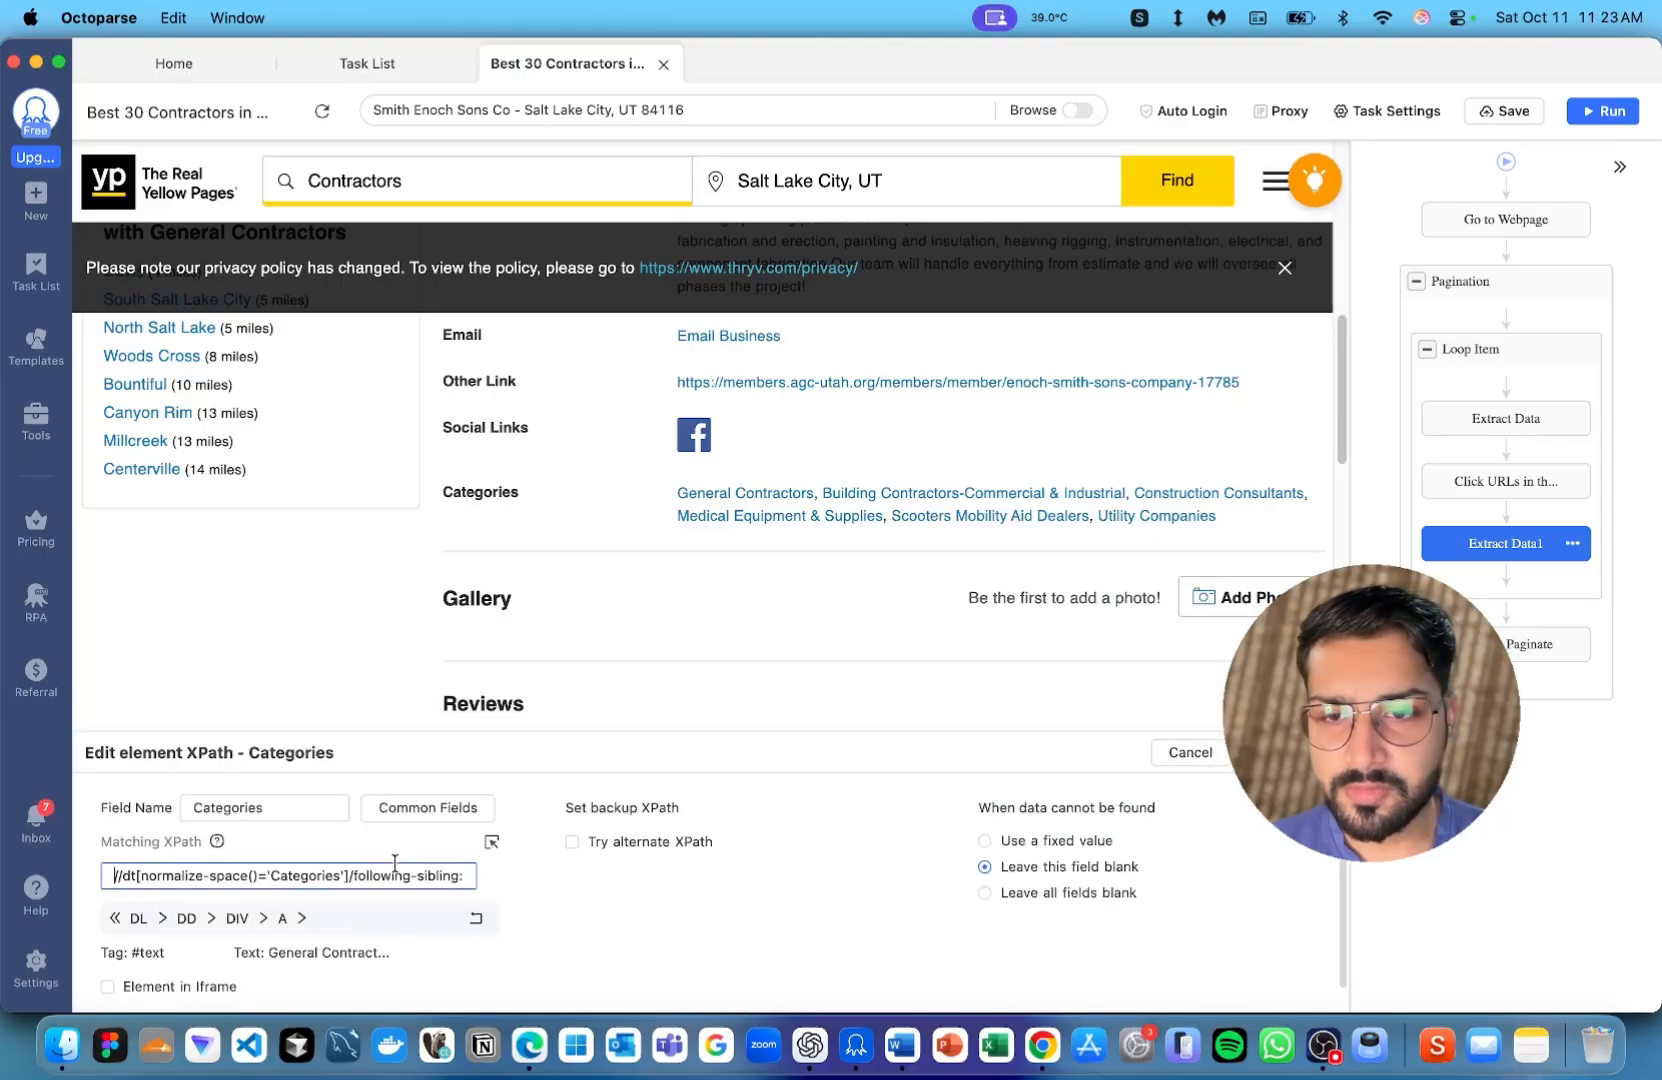
drag(459, 877, 681, 882)
click(462, 878)
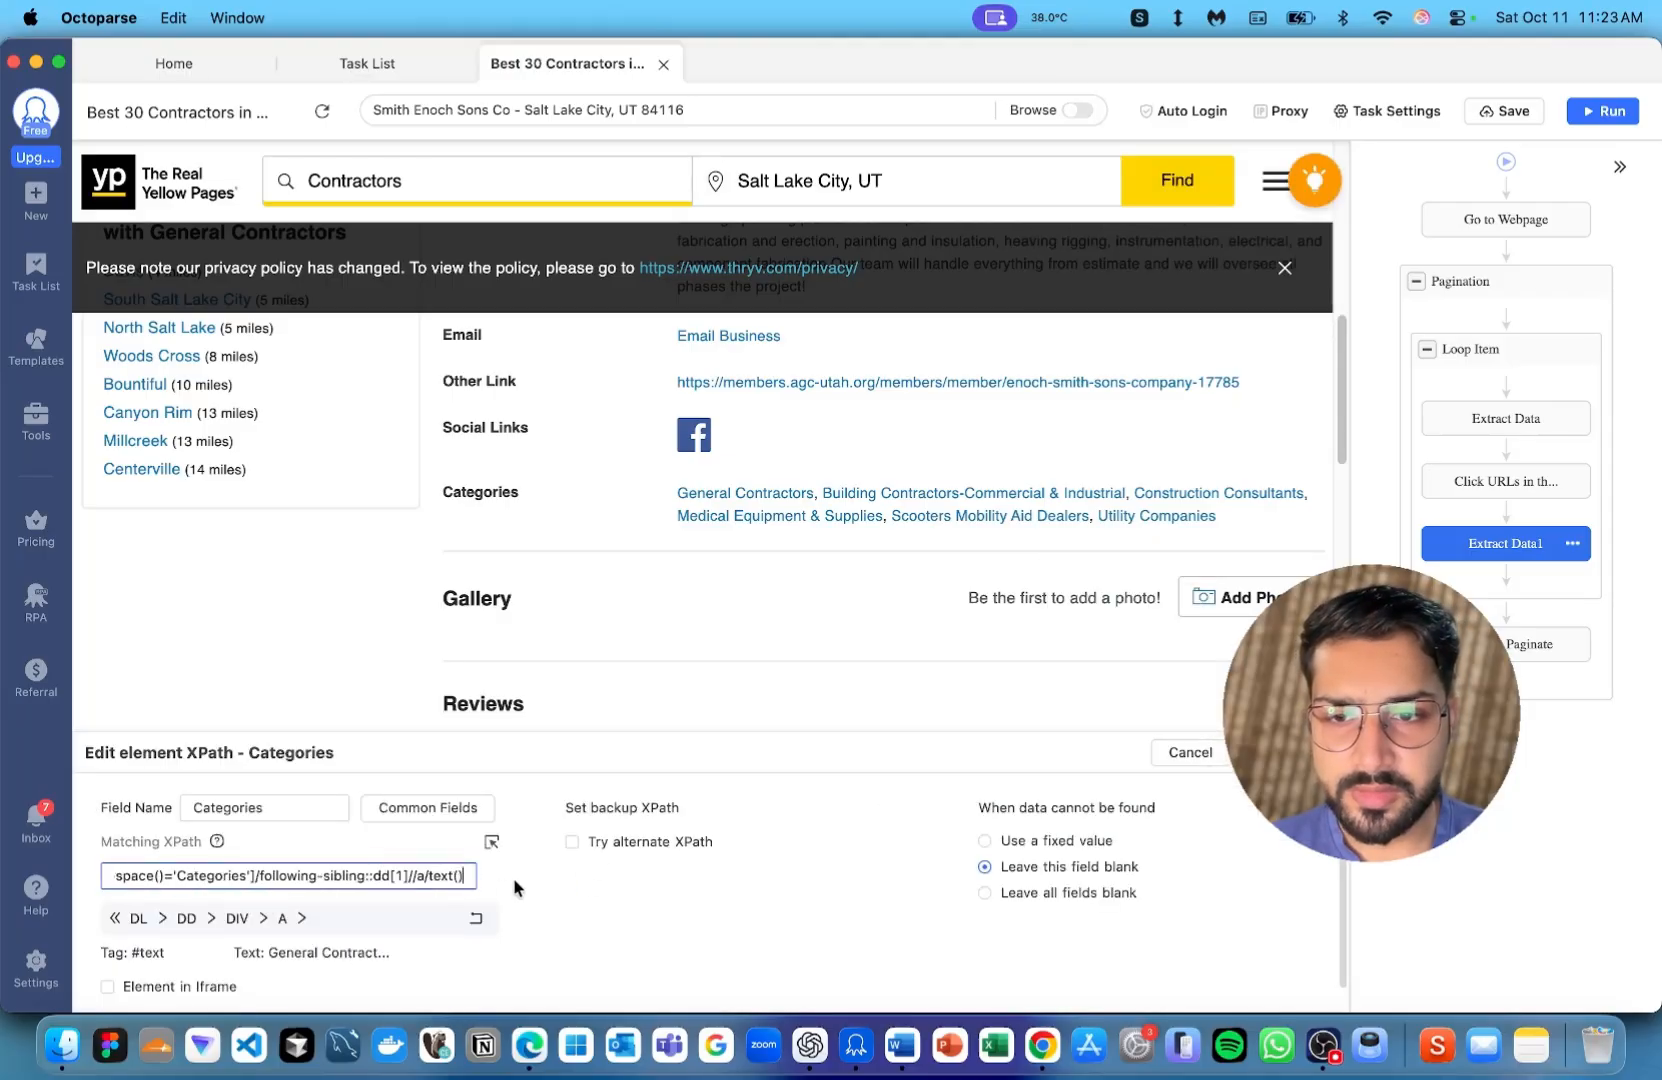
key(BackSpace)
key(BackSpace)
key(BackSpace)
key(BackSpace)
key(BackSpace)
key(BackSpace)
key(BackSpace)
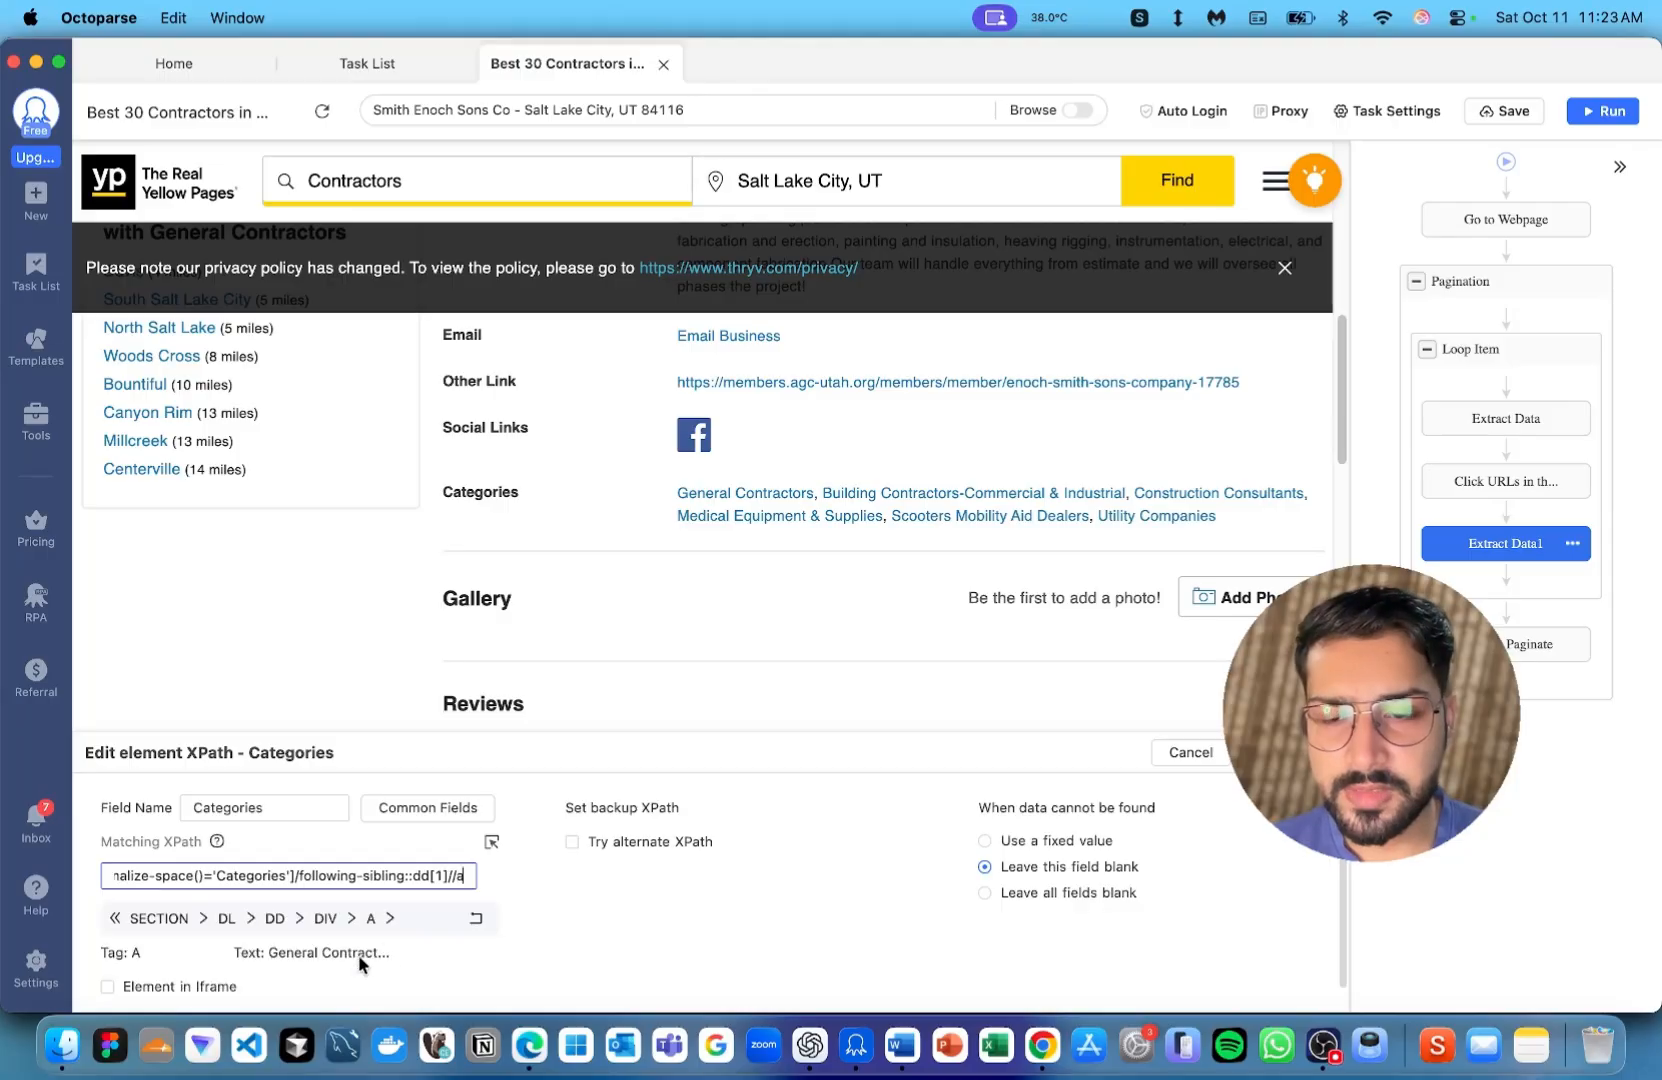
click(1278, 753)
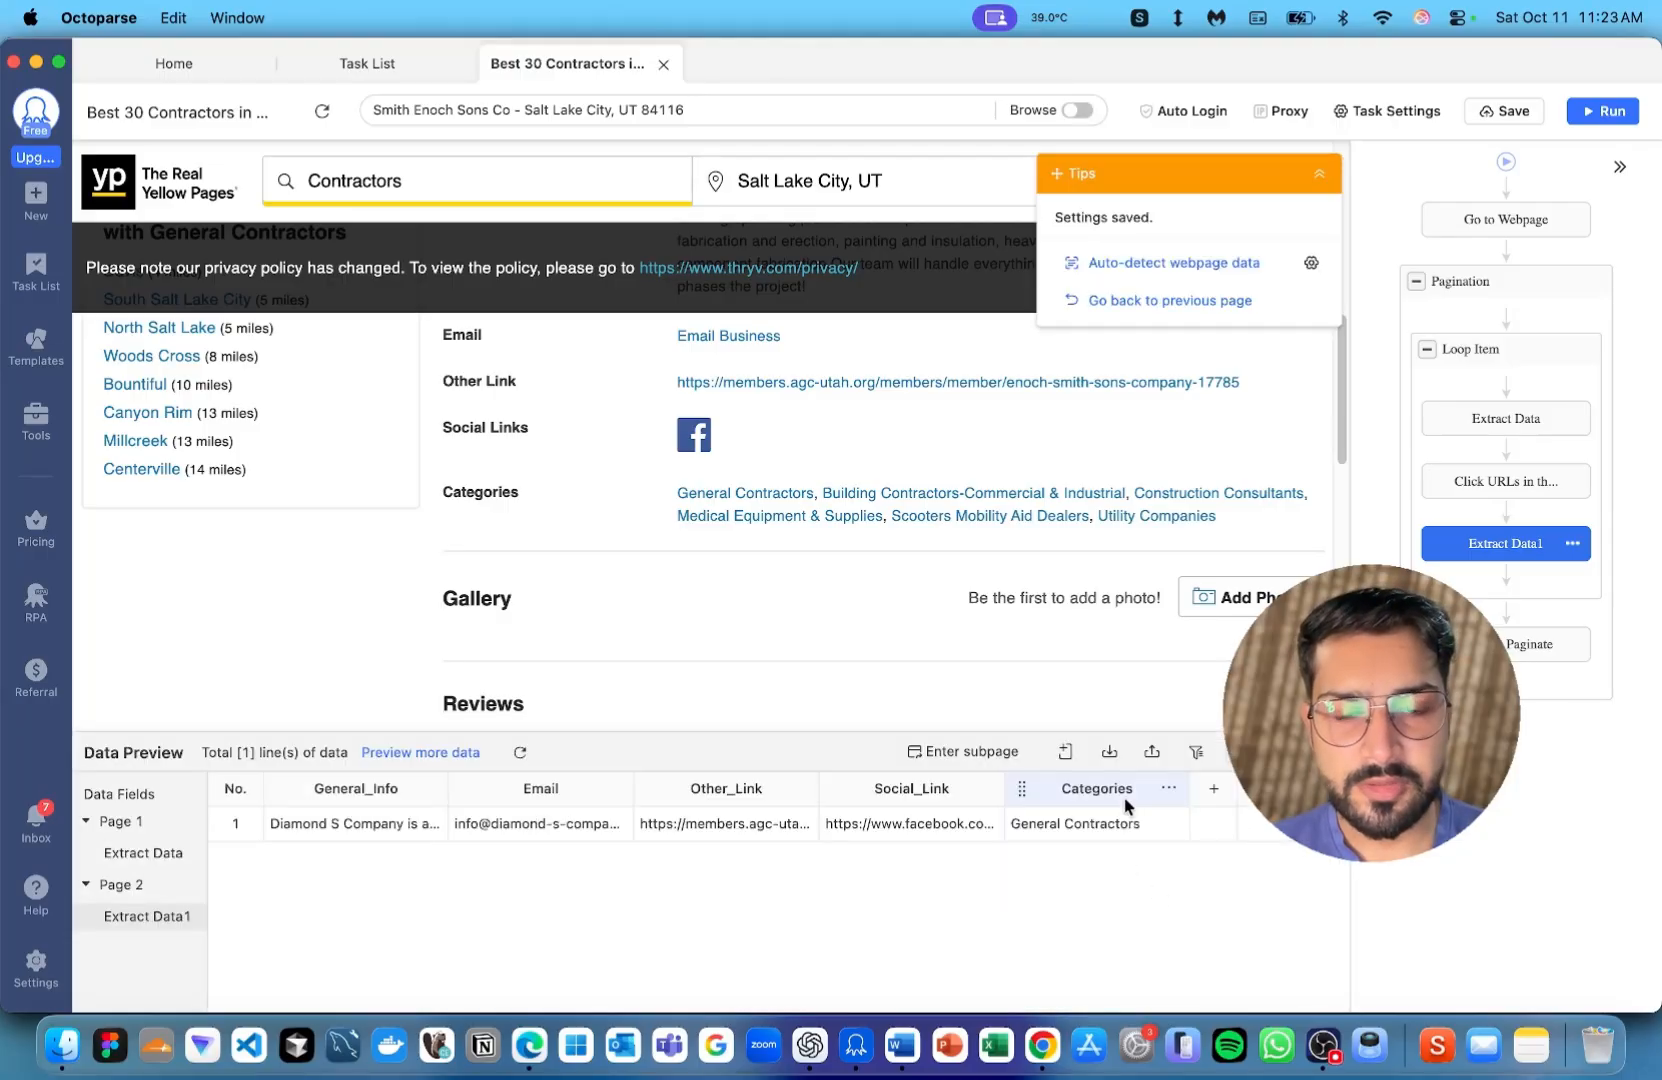
Examine which category links on the detail page the Categories field matches
click(1095, 825)
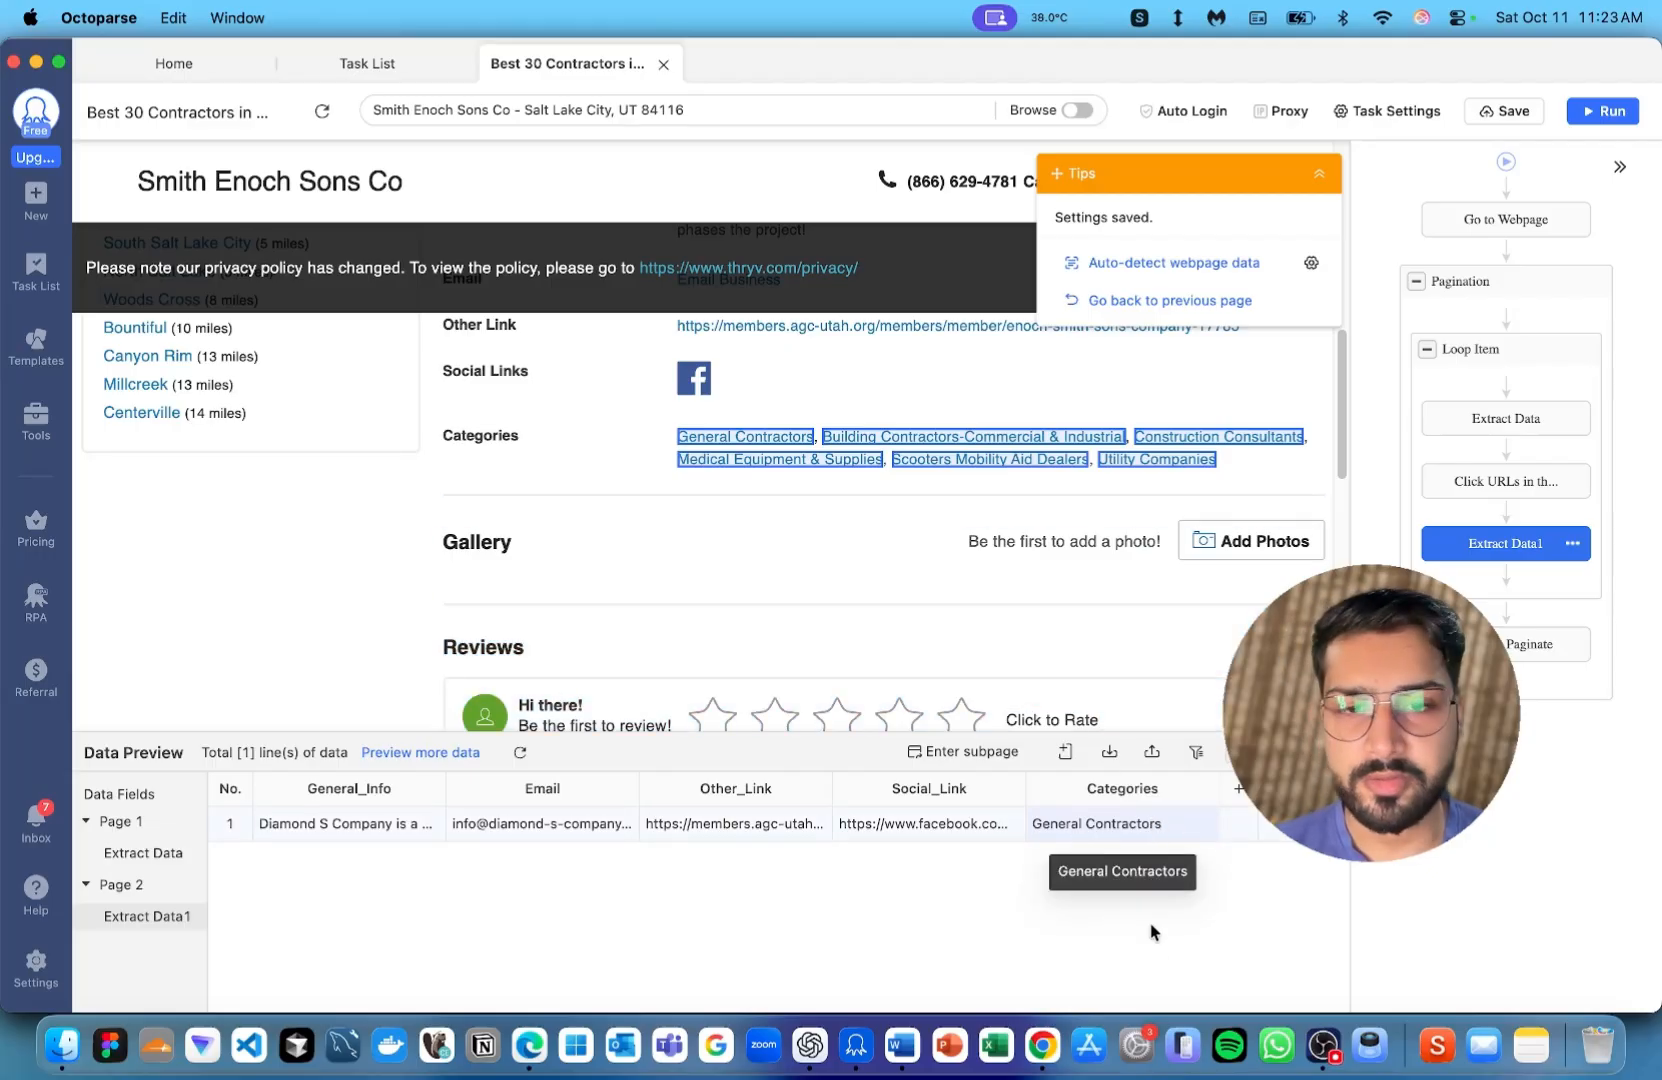
scroll(804, 600, down, 3)
scroll(806, 561, up, 10)
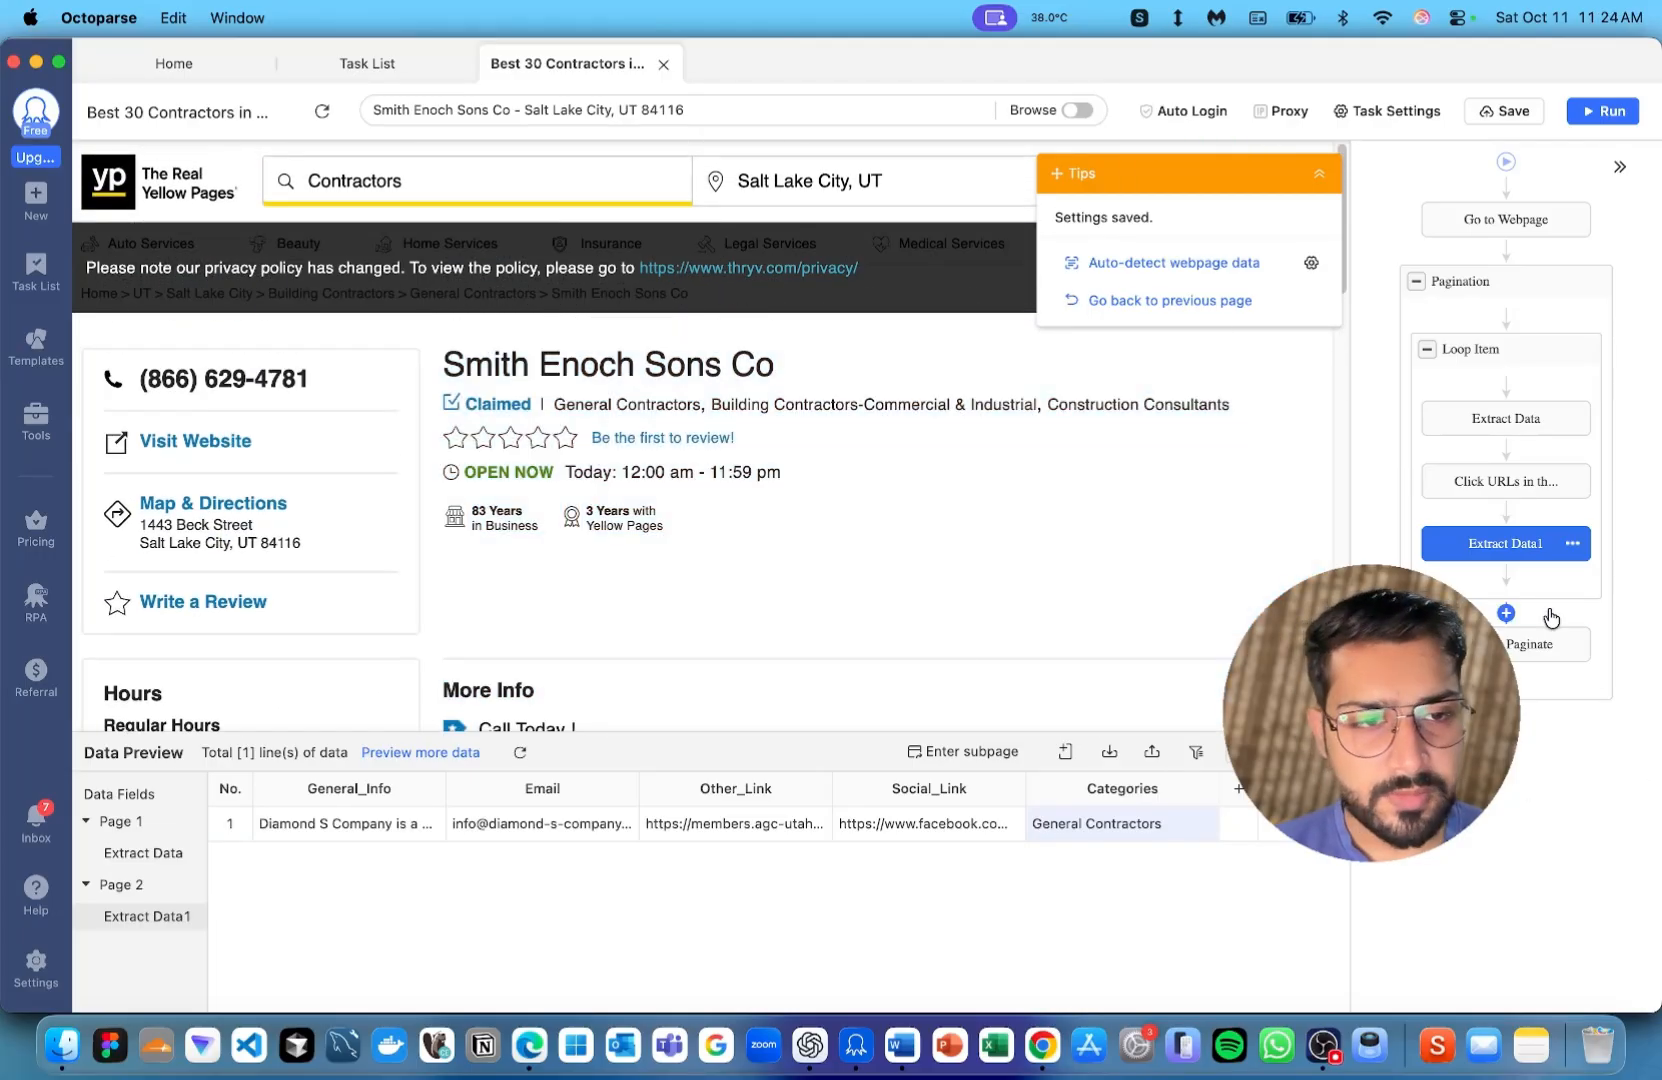
Set a wait time before the Extract Data1 action is performed, apply it and save the task
click(1505, 545)
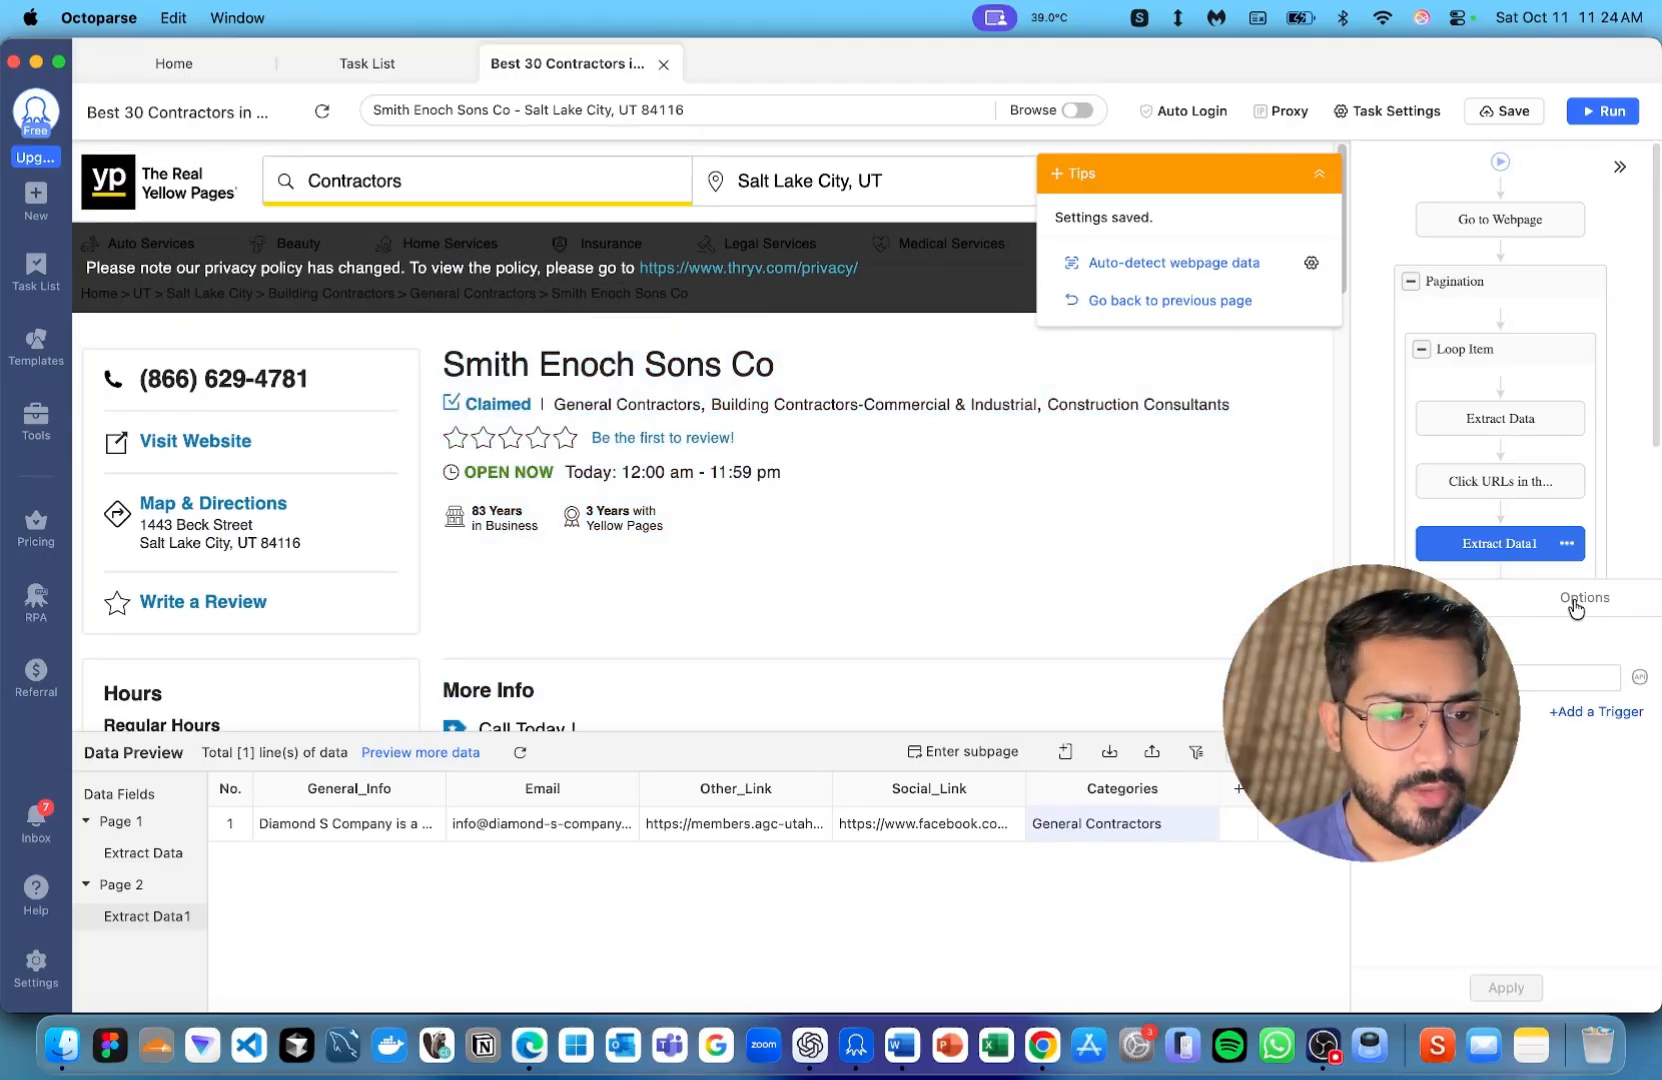
click(1576, 600)
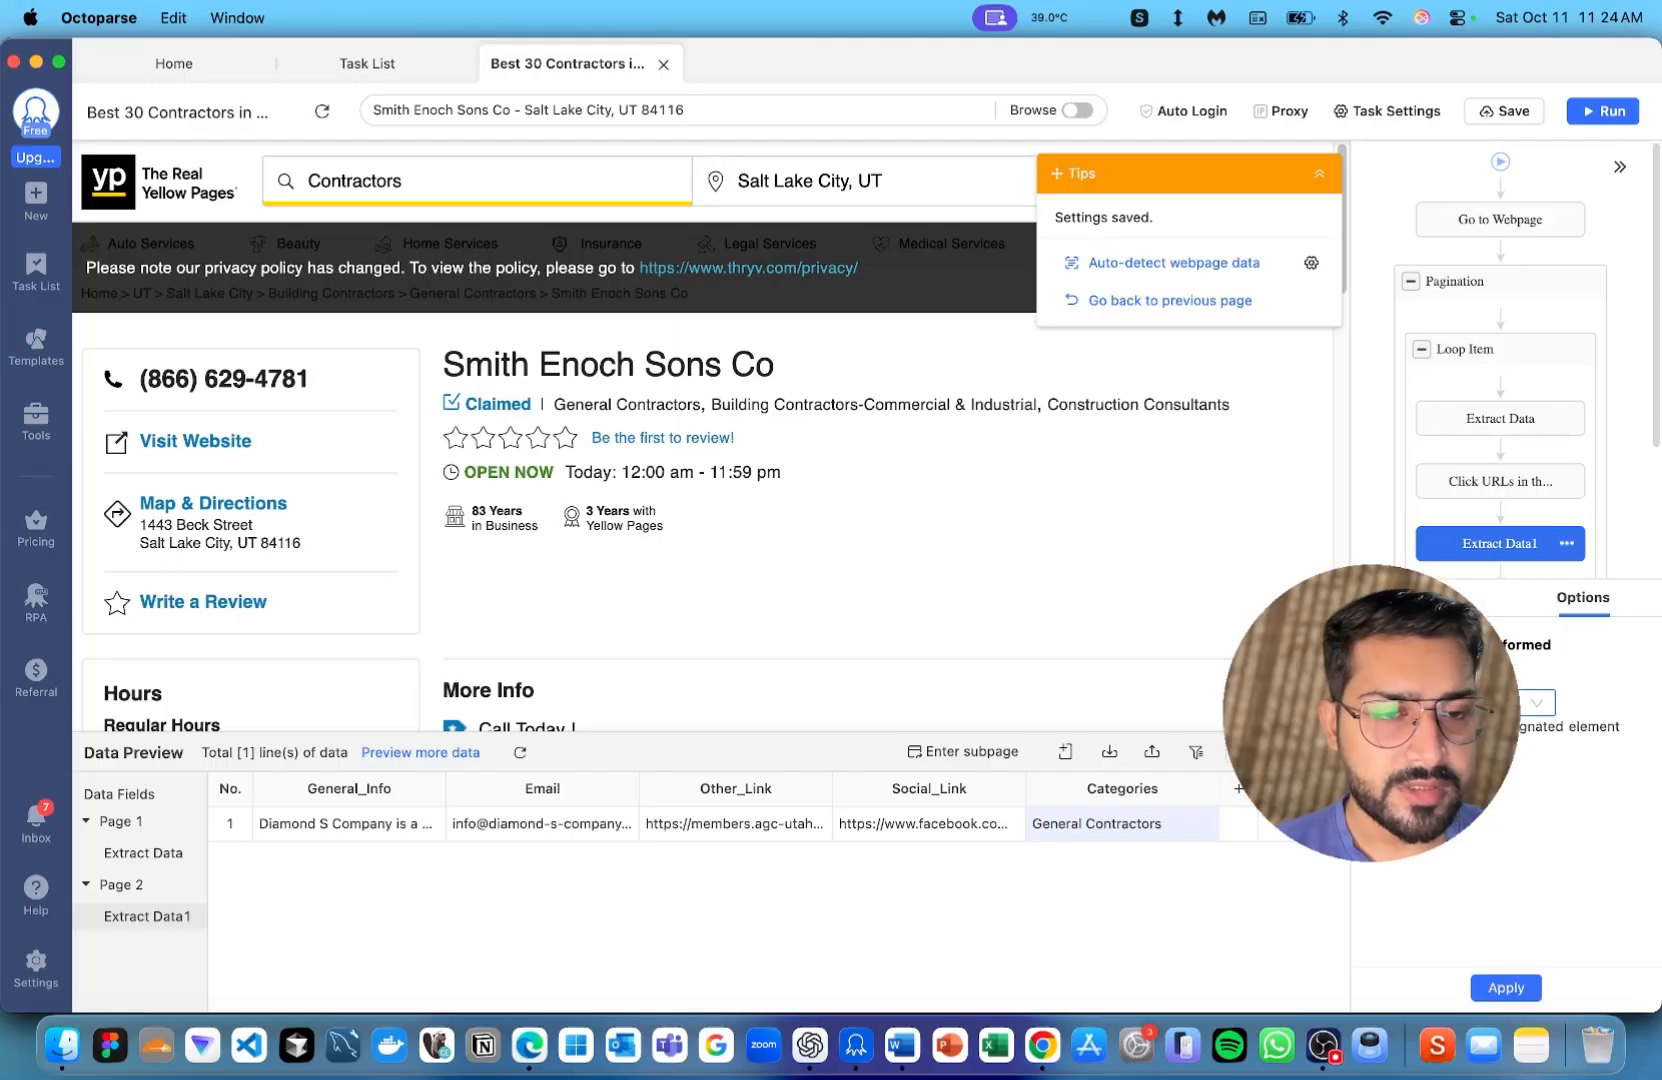
click(1472, 703)
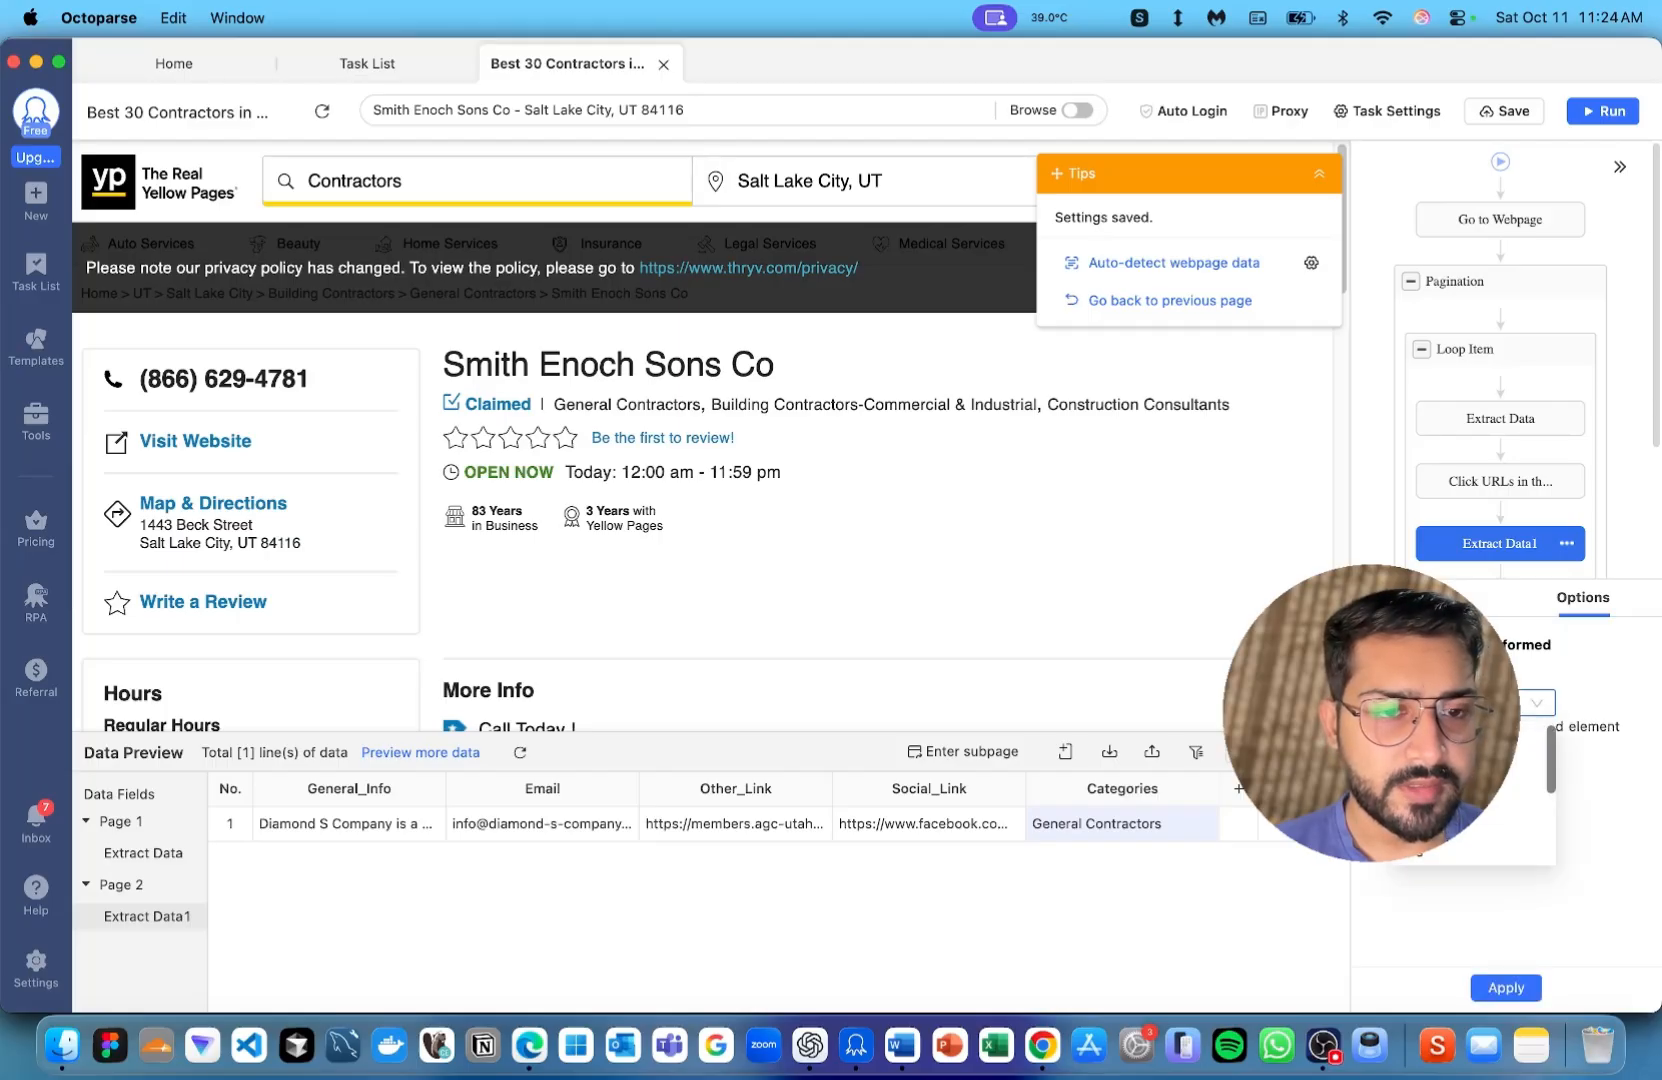
click(1470, 828)
click(1503, 988)
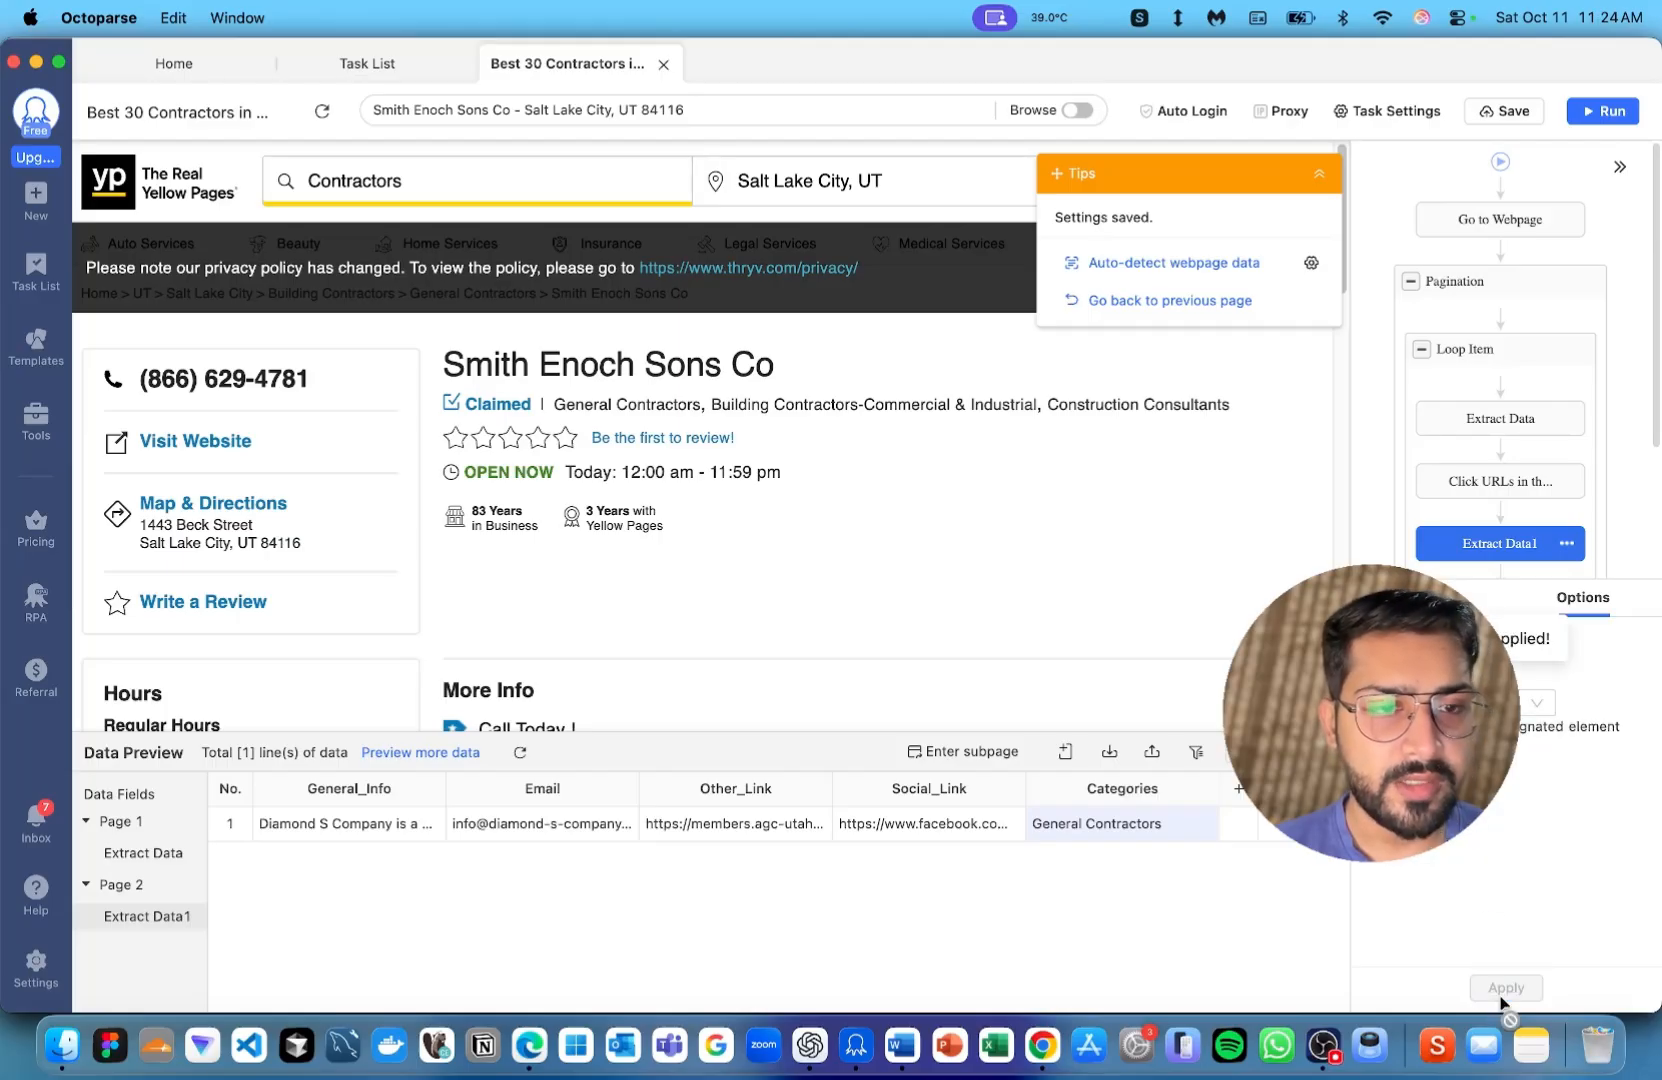
click(1528, 120)
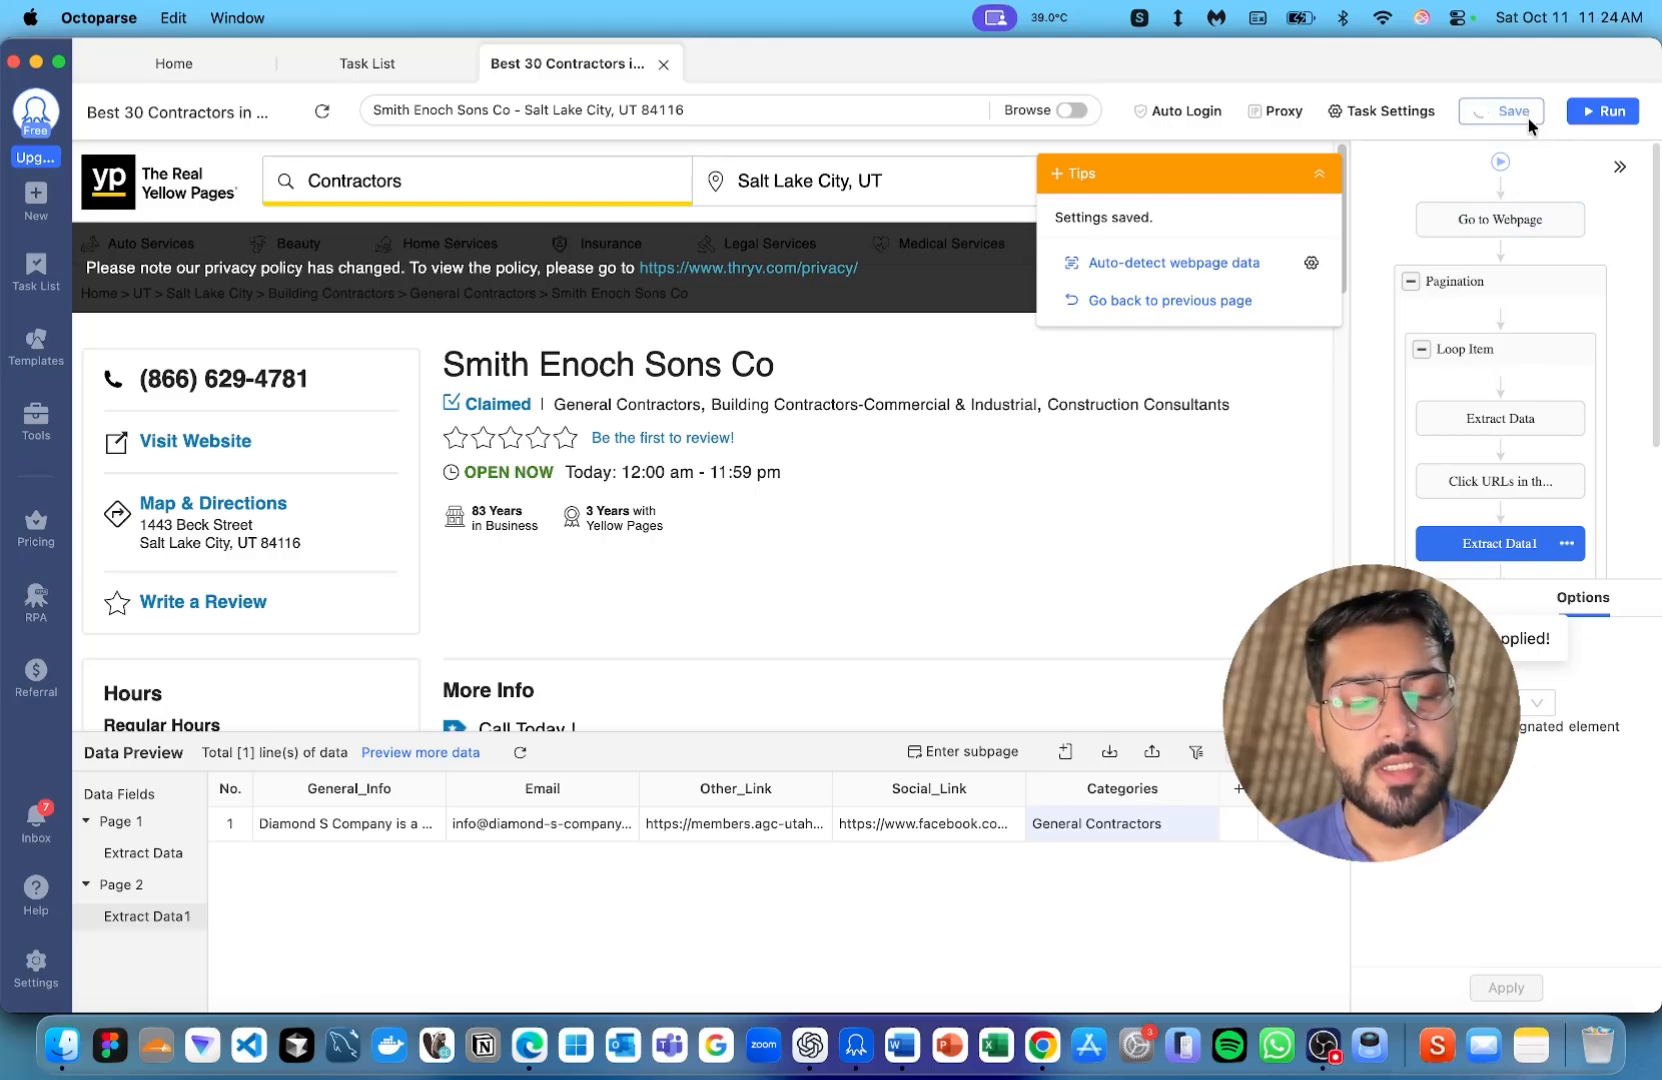
Examine the Loop Item and Pagination settings, including the XPath that matches the next-page link
click(1486, 366)
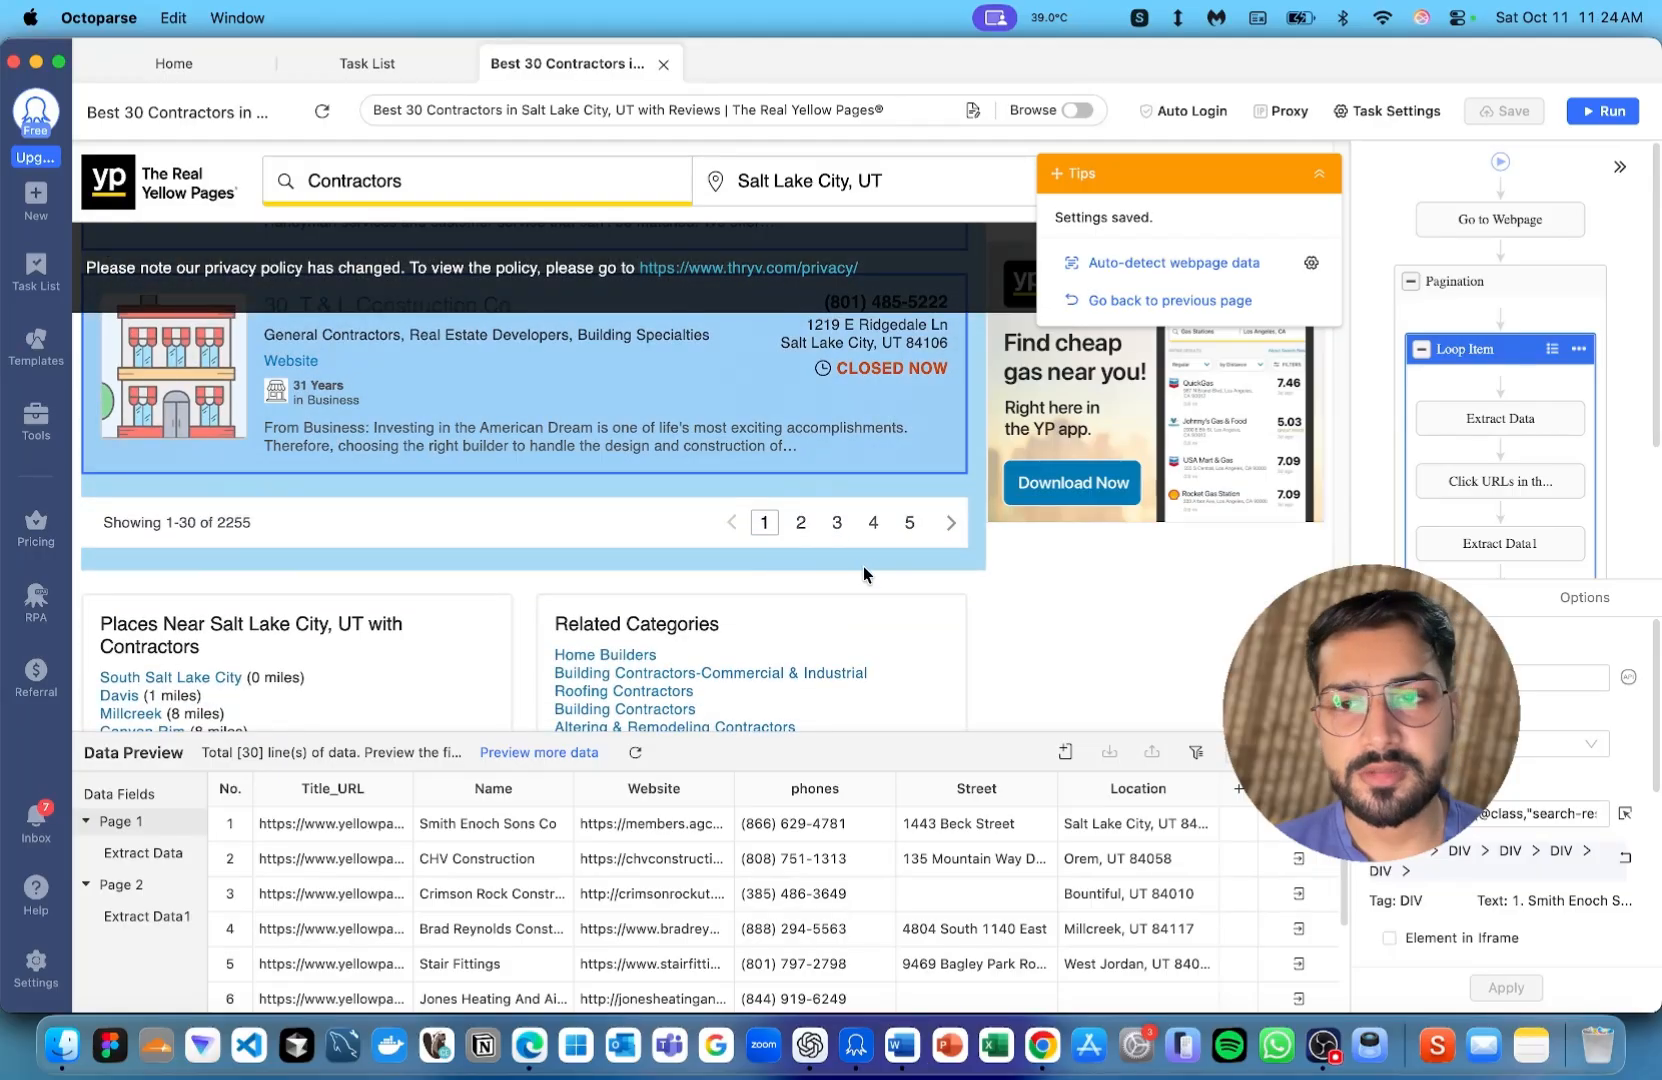
click(1485, 290)
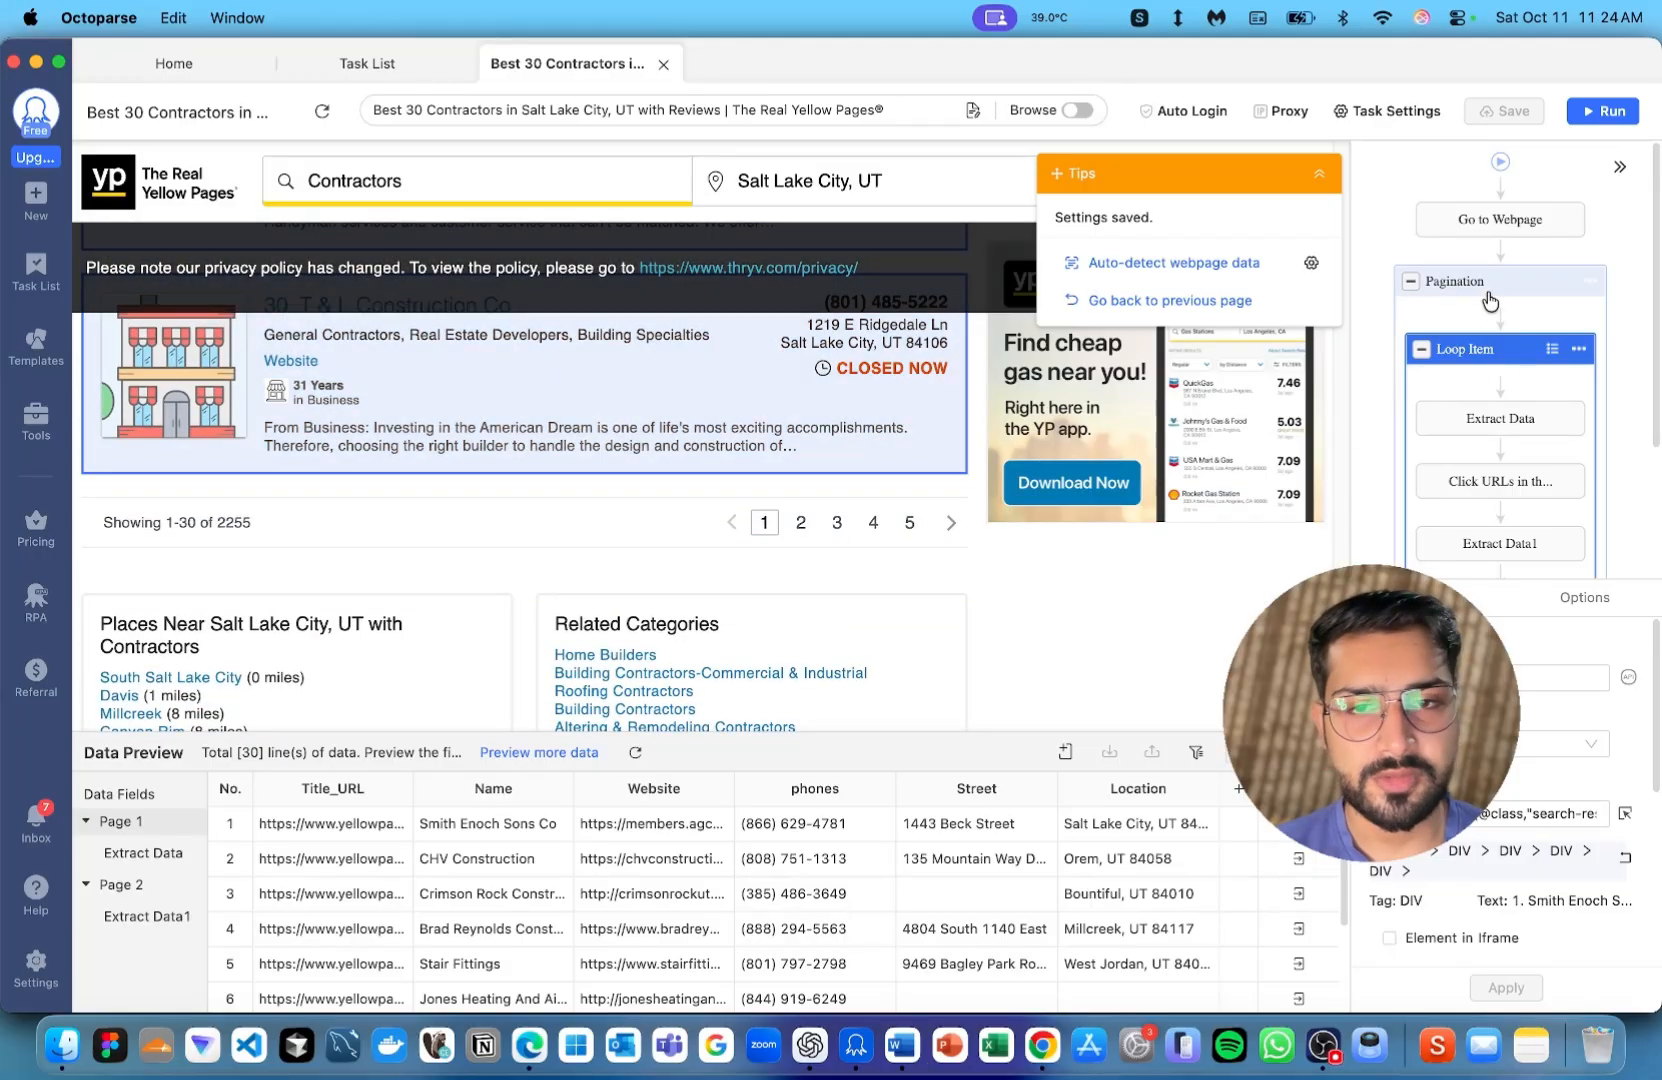
scroll(1490, 312, down, 3)
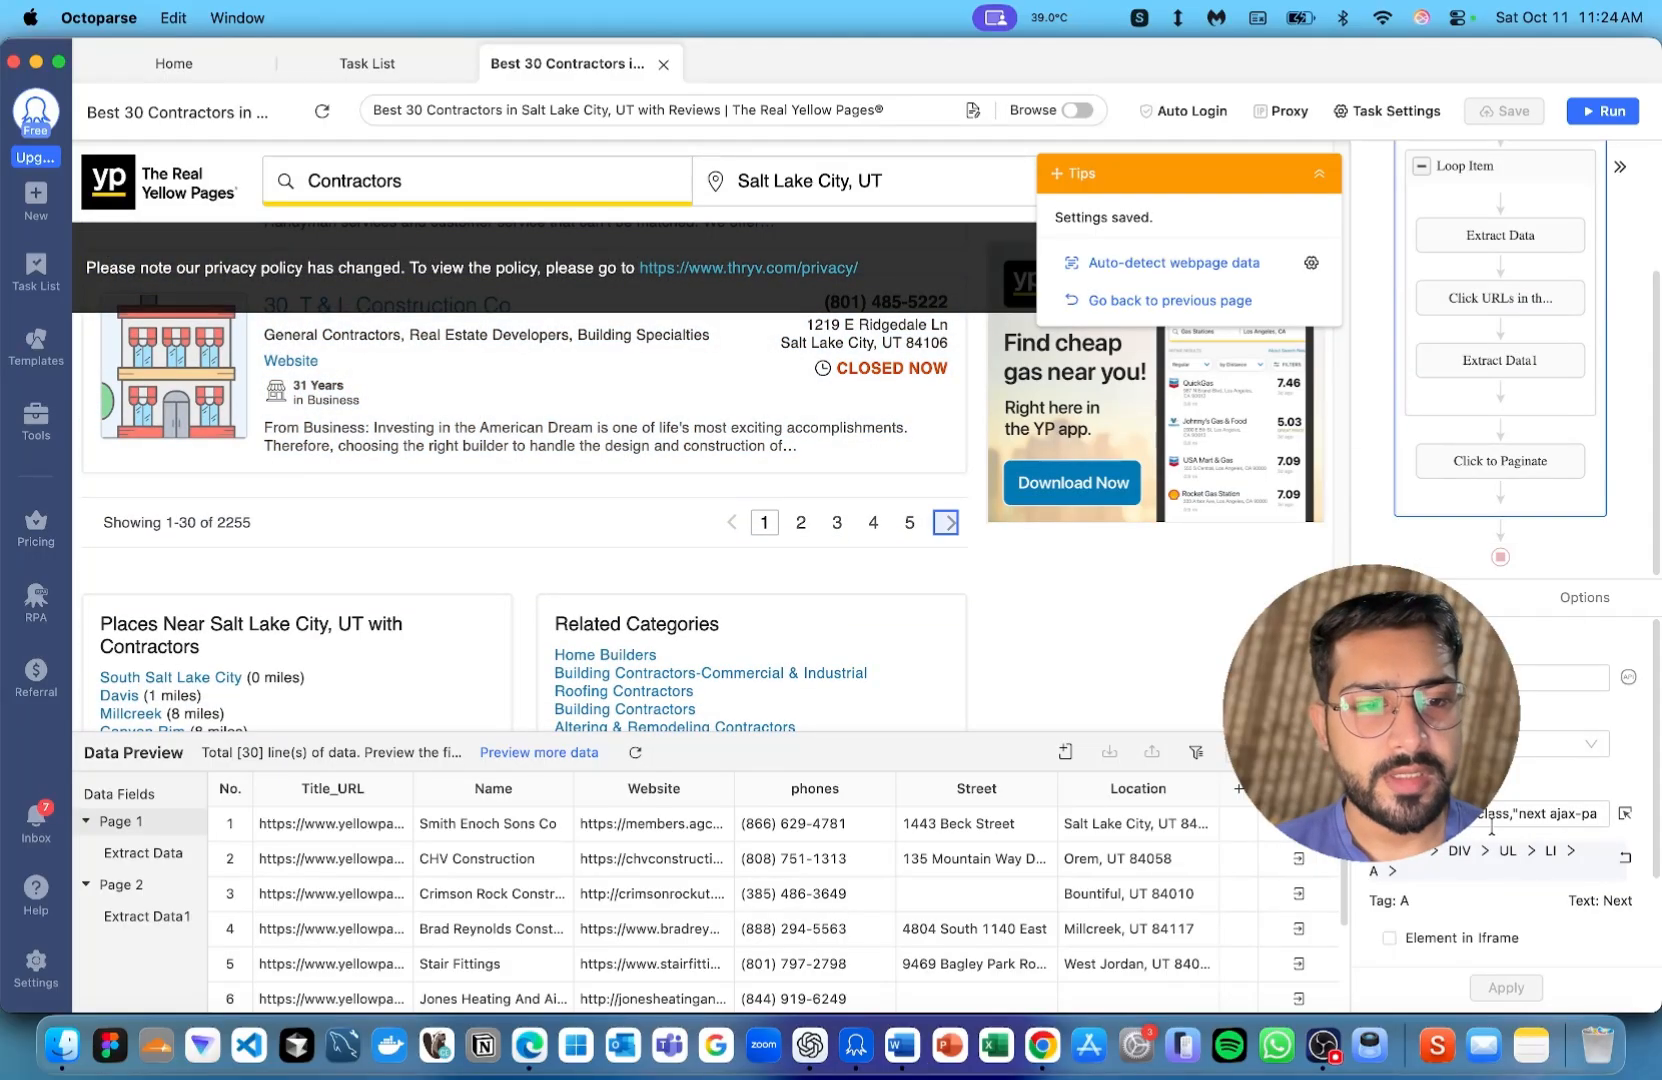
drag(1490, 818, 1660, 837)
click(1567, 813)
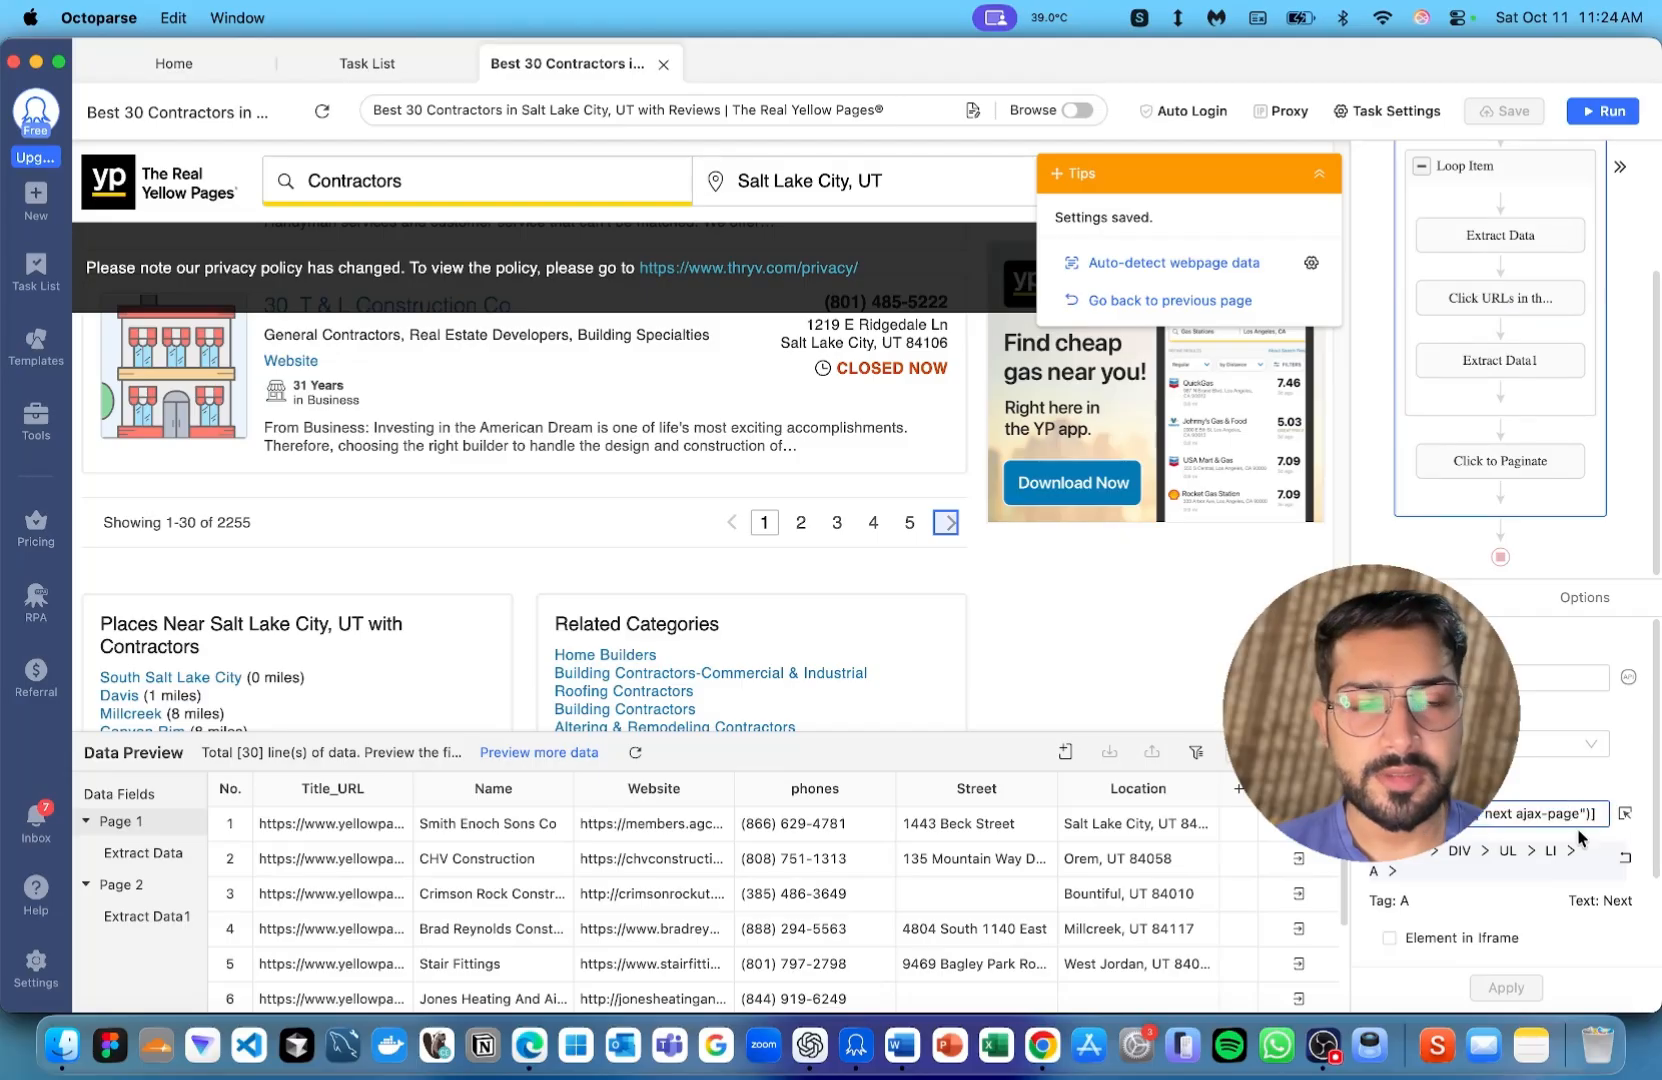
scroll(1504, 316, up, 3)
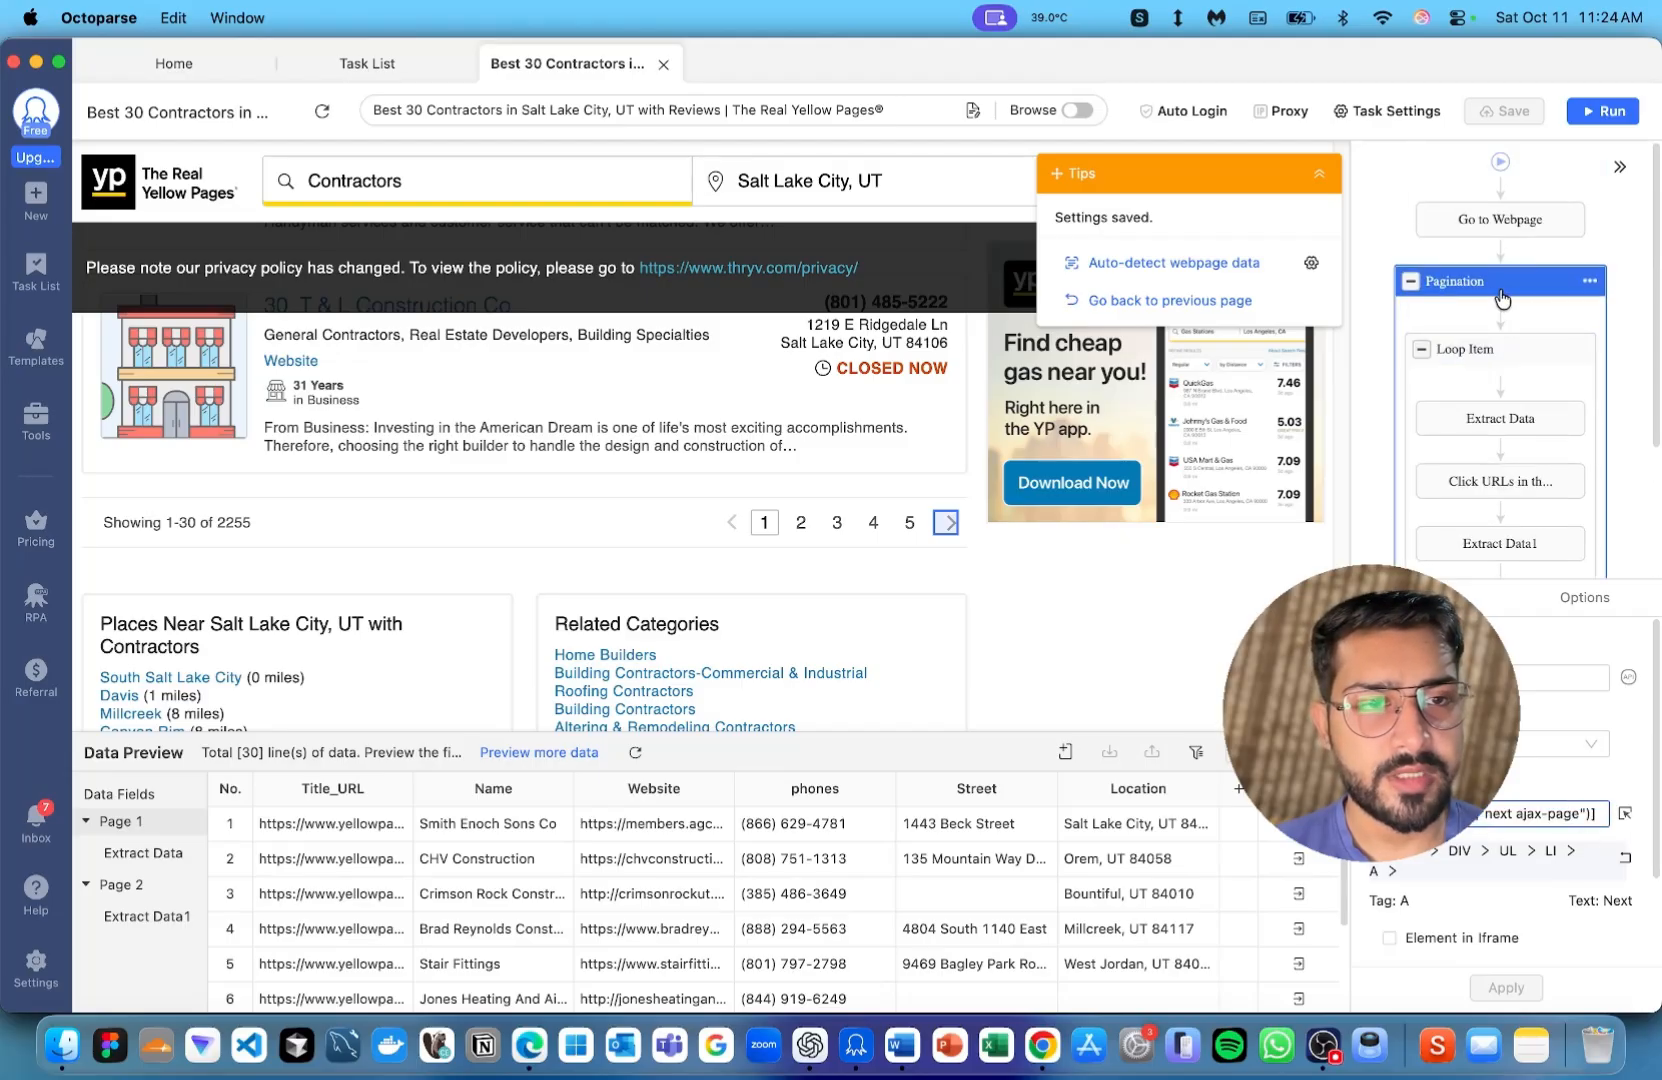
scroll(1492, 300, down, 3)
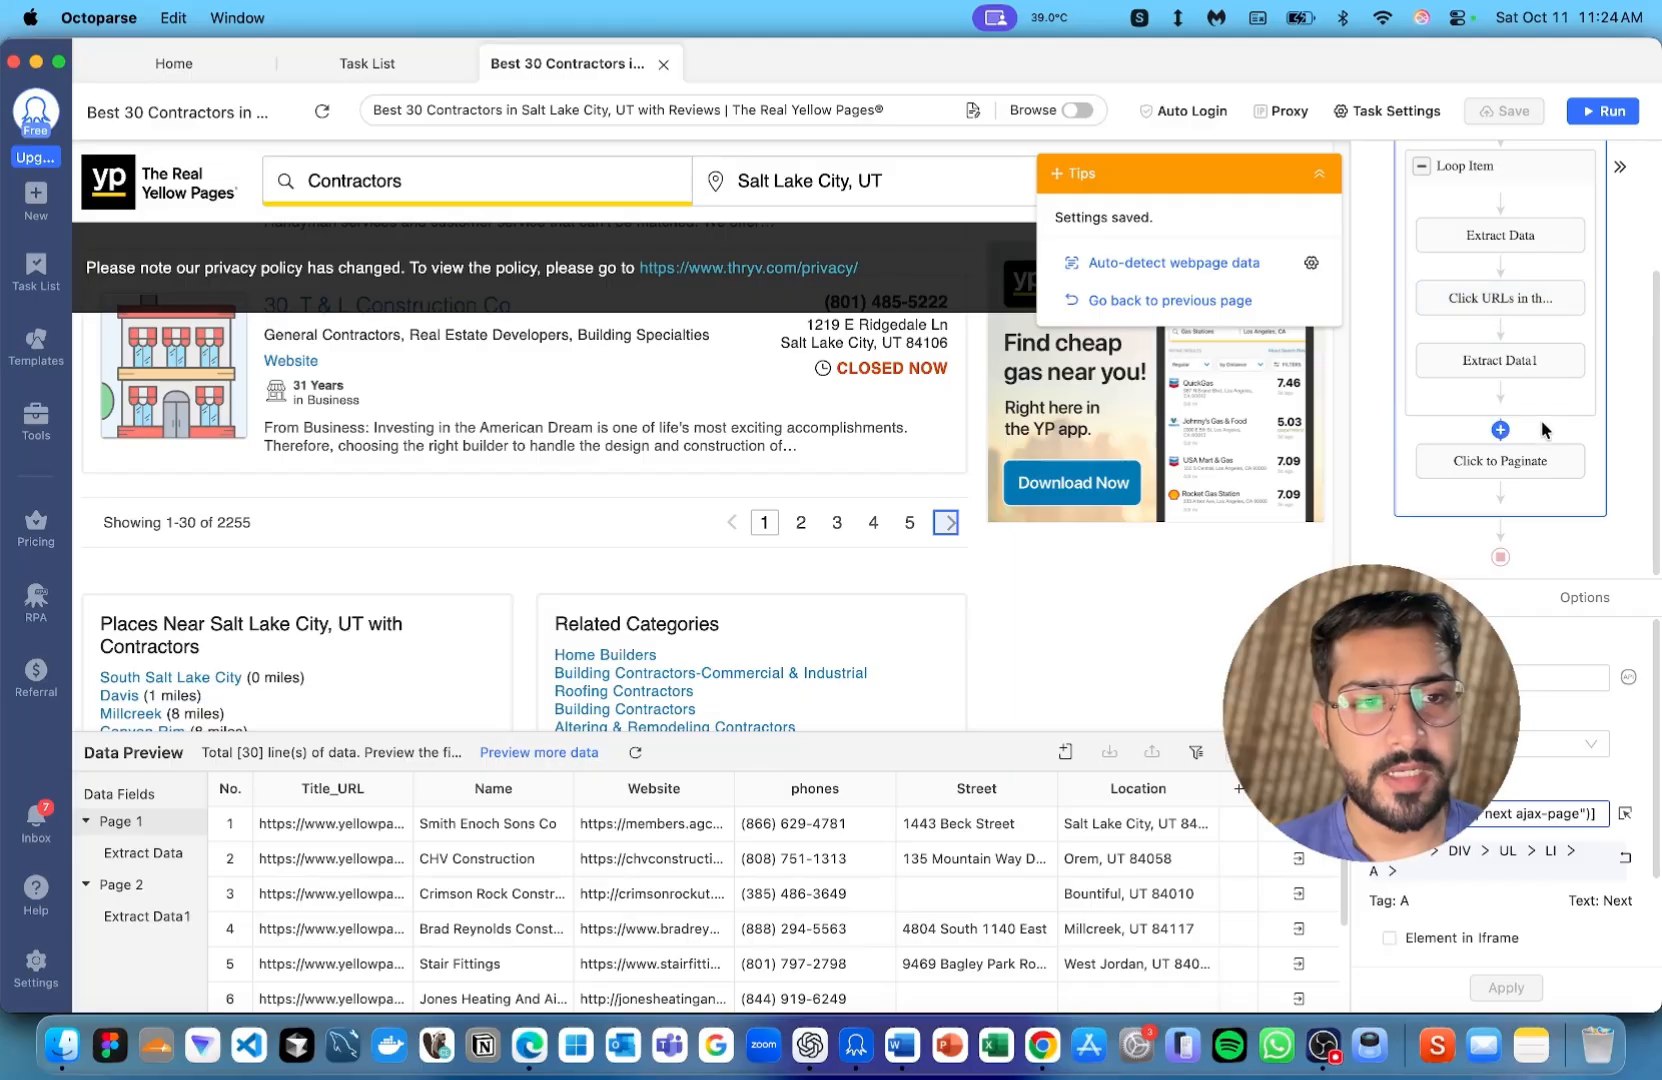
Test the Click to Paginate action from the first results page and check which listings page loads
click(1519, 460)
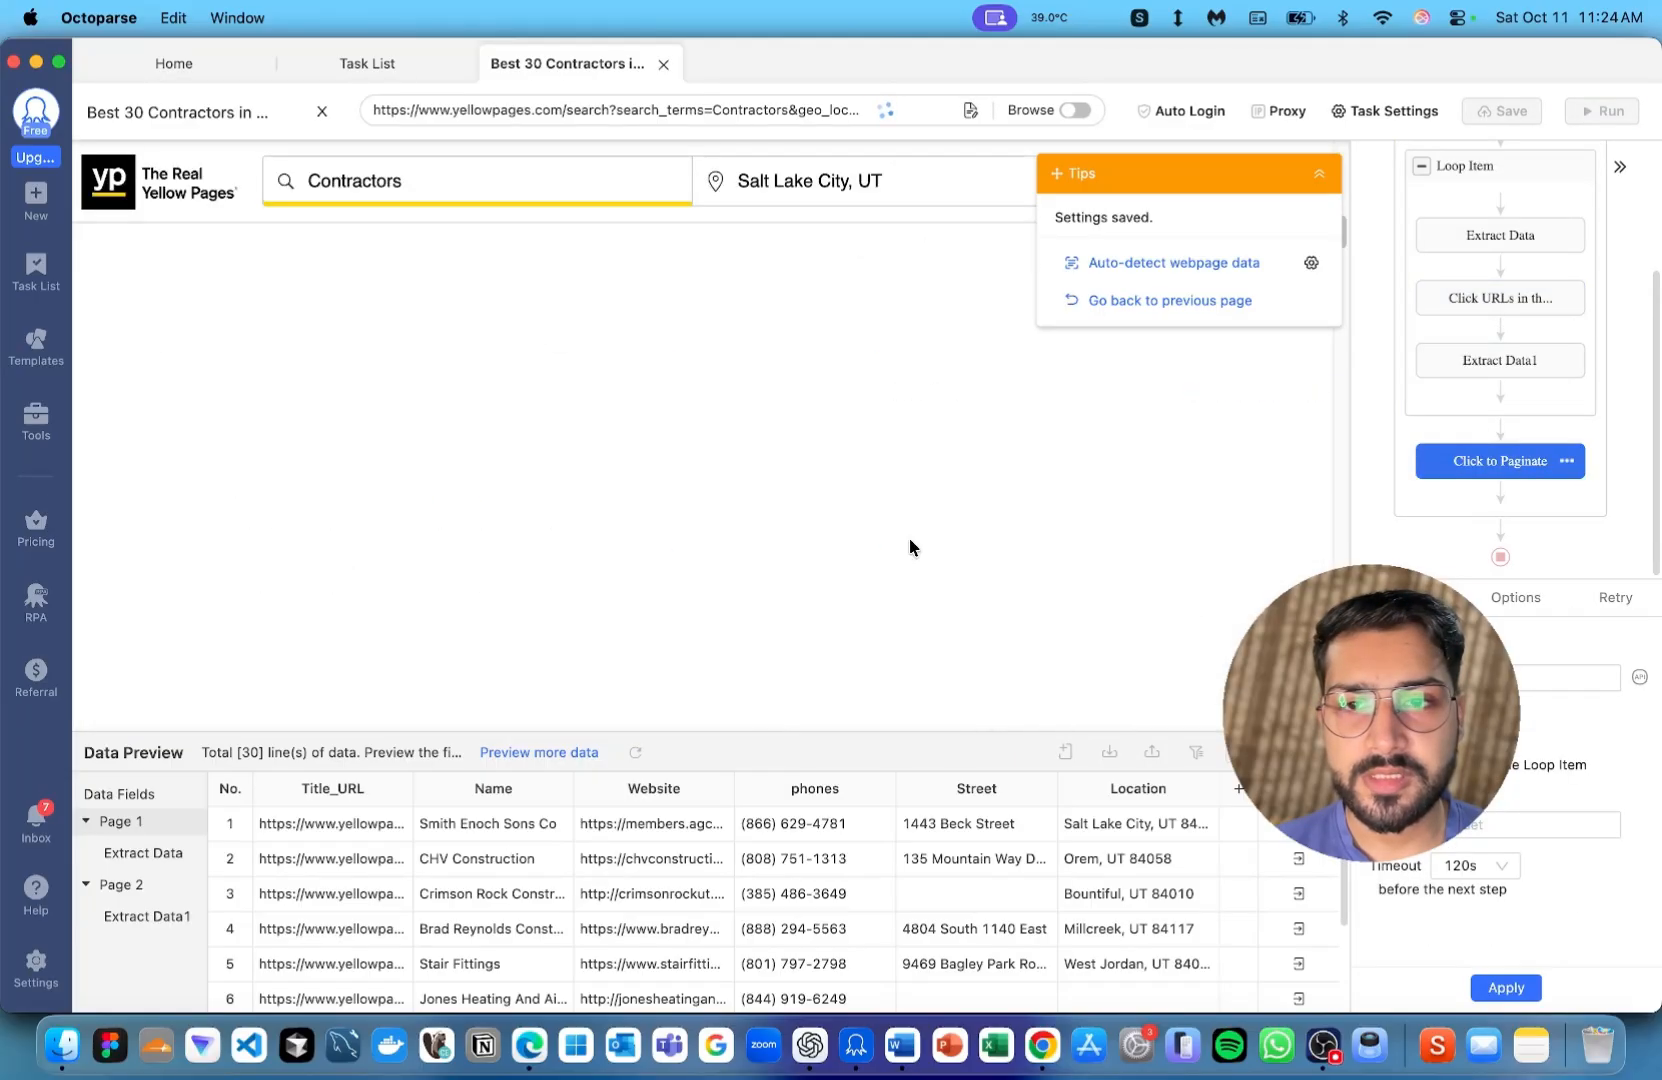
scroll(910, 545, down, 20)
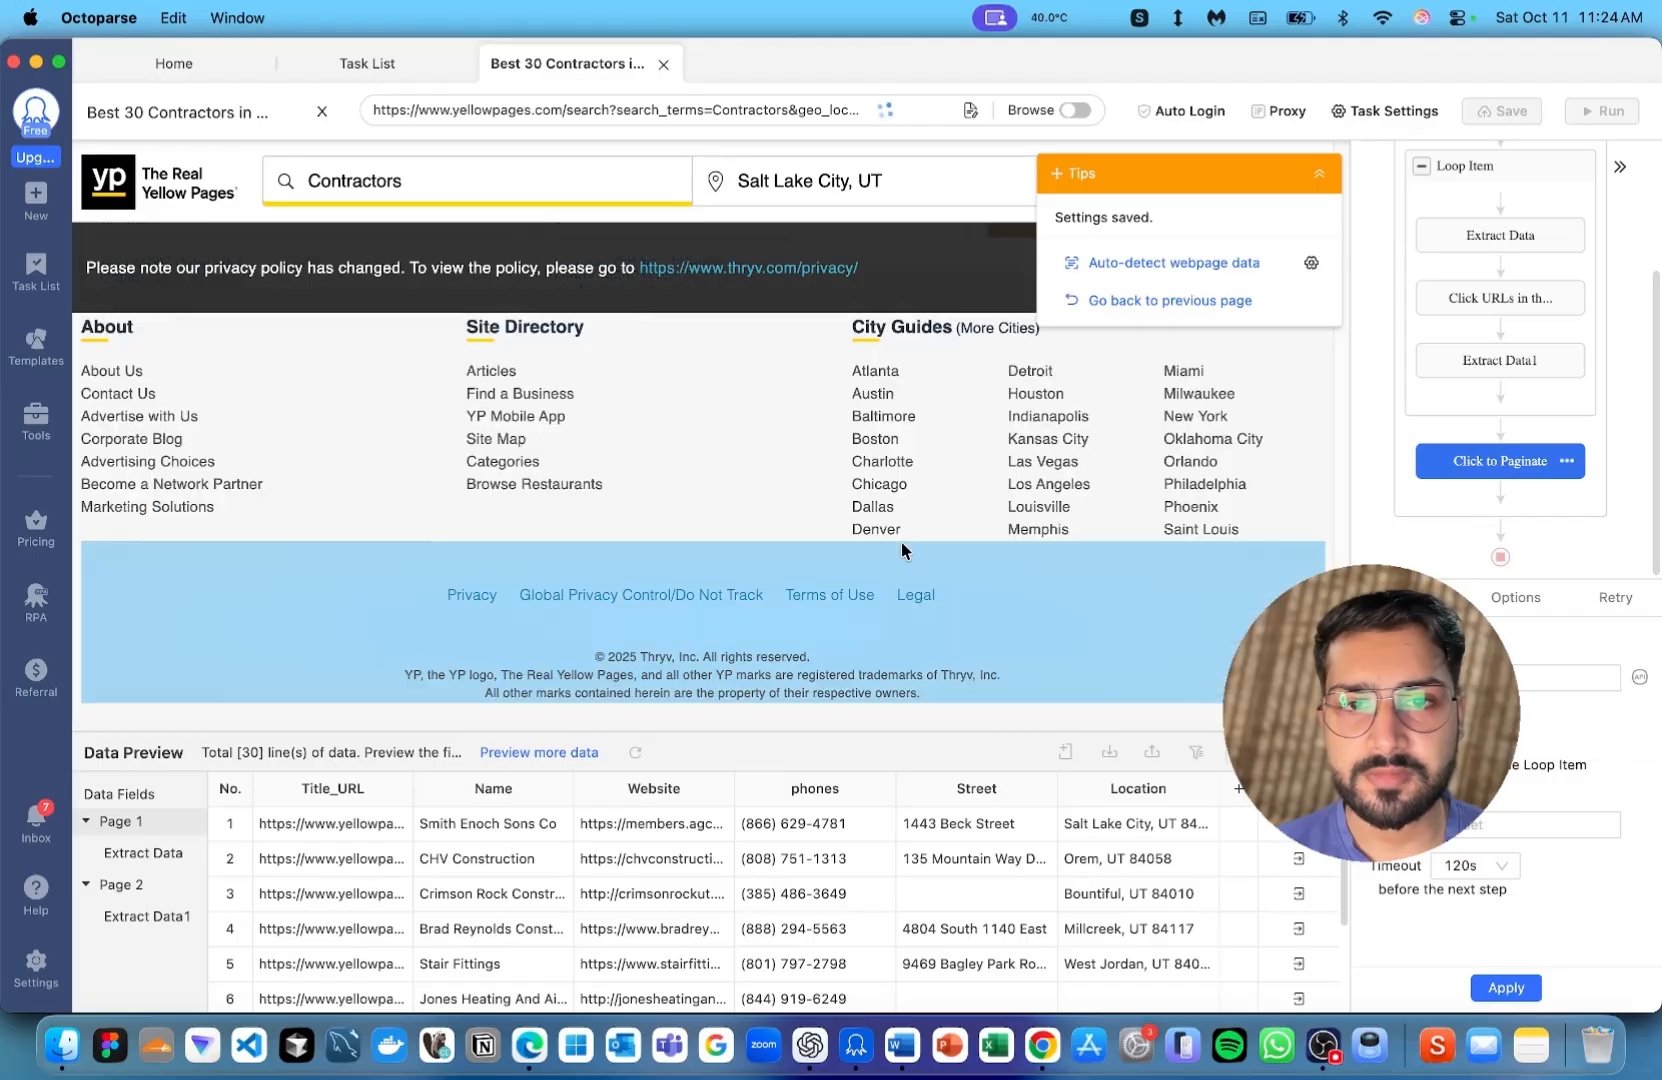
scroll(901, 541, up, 6)
scroll(891, 503, up, 3)
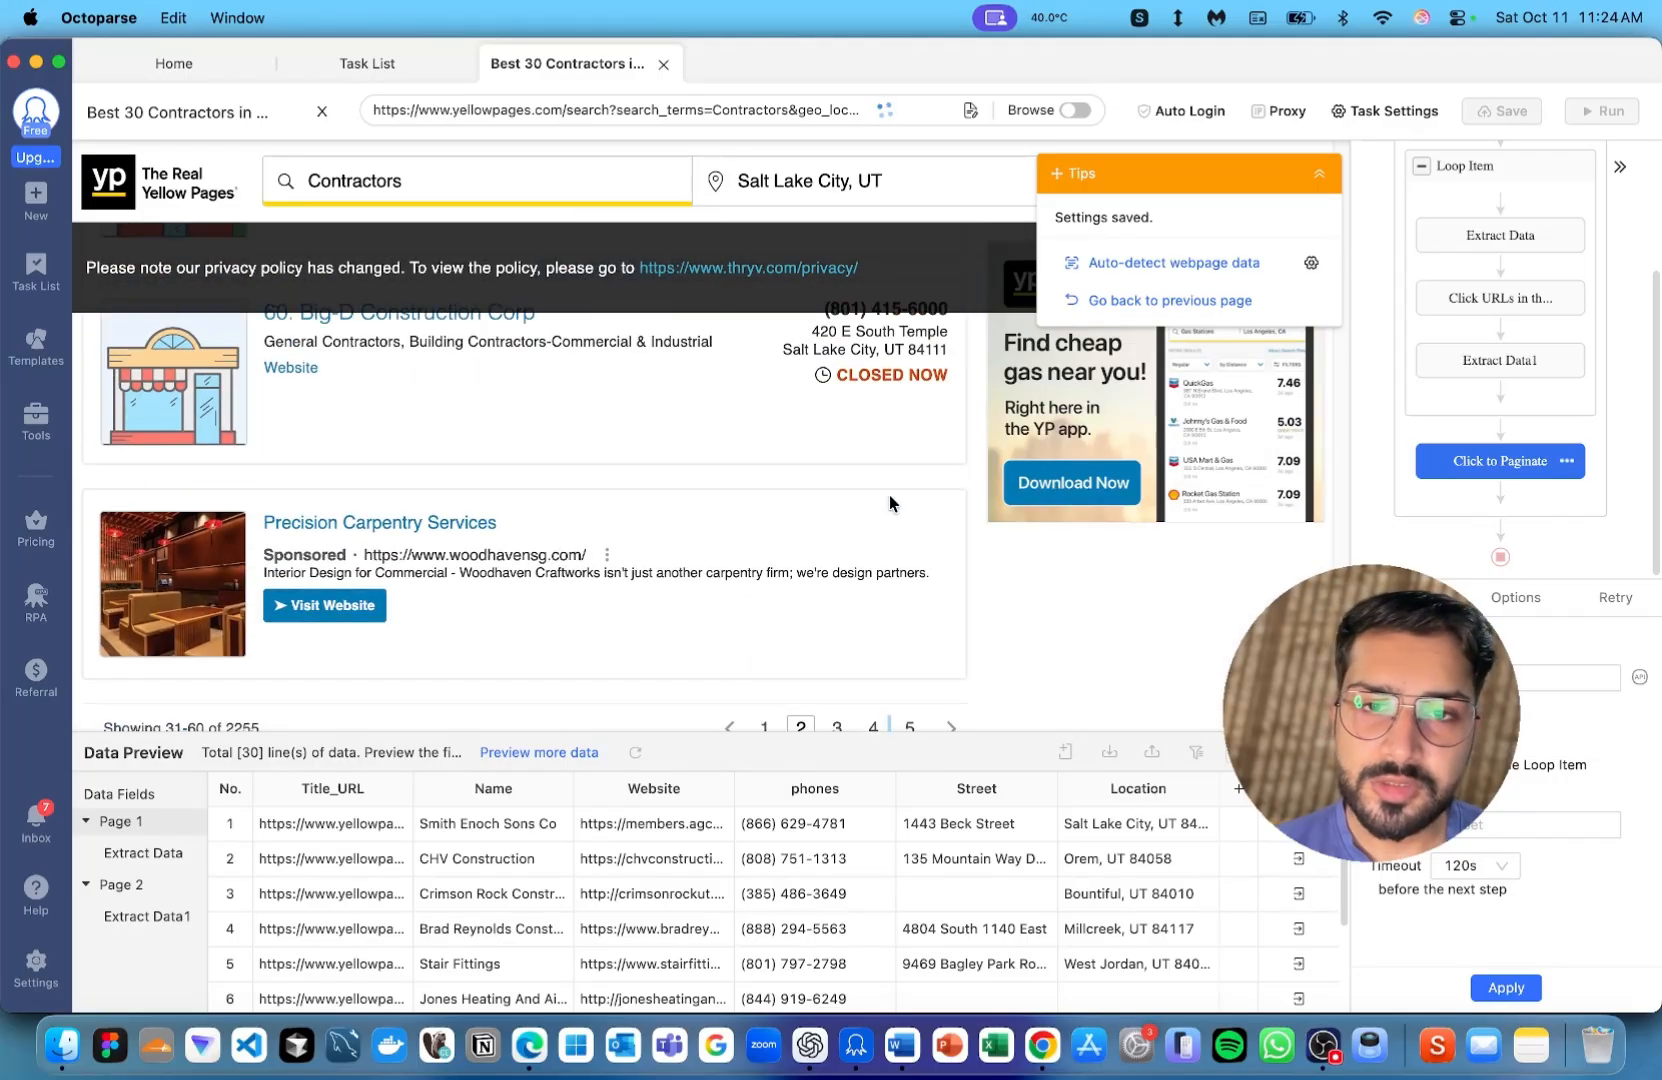
scroll(1478, 340, up, 2)
Check Loop Item and Pagination on results page 2, and test Click to Paginate again to load page 3
click(1478, 340)
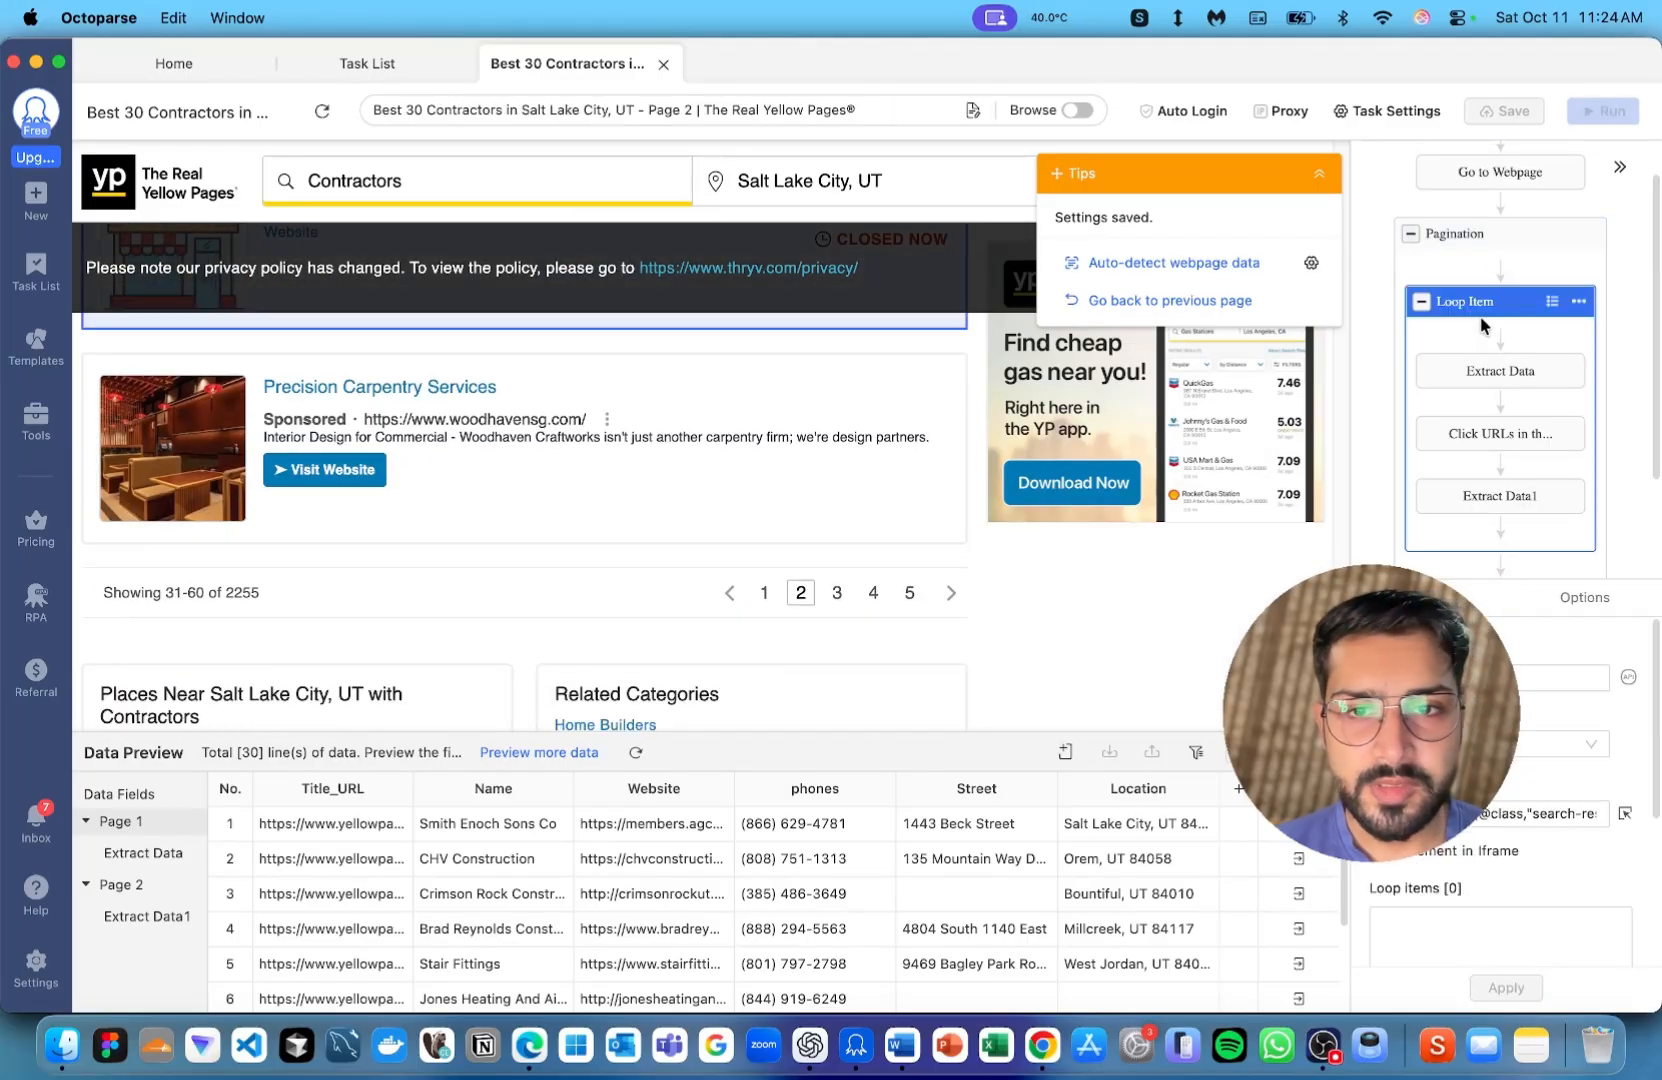
click(1484, 250)
scroll(1484, 300, down, 2)
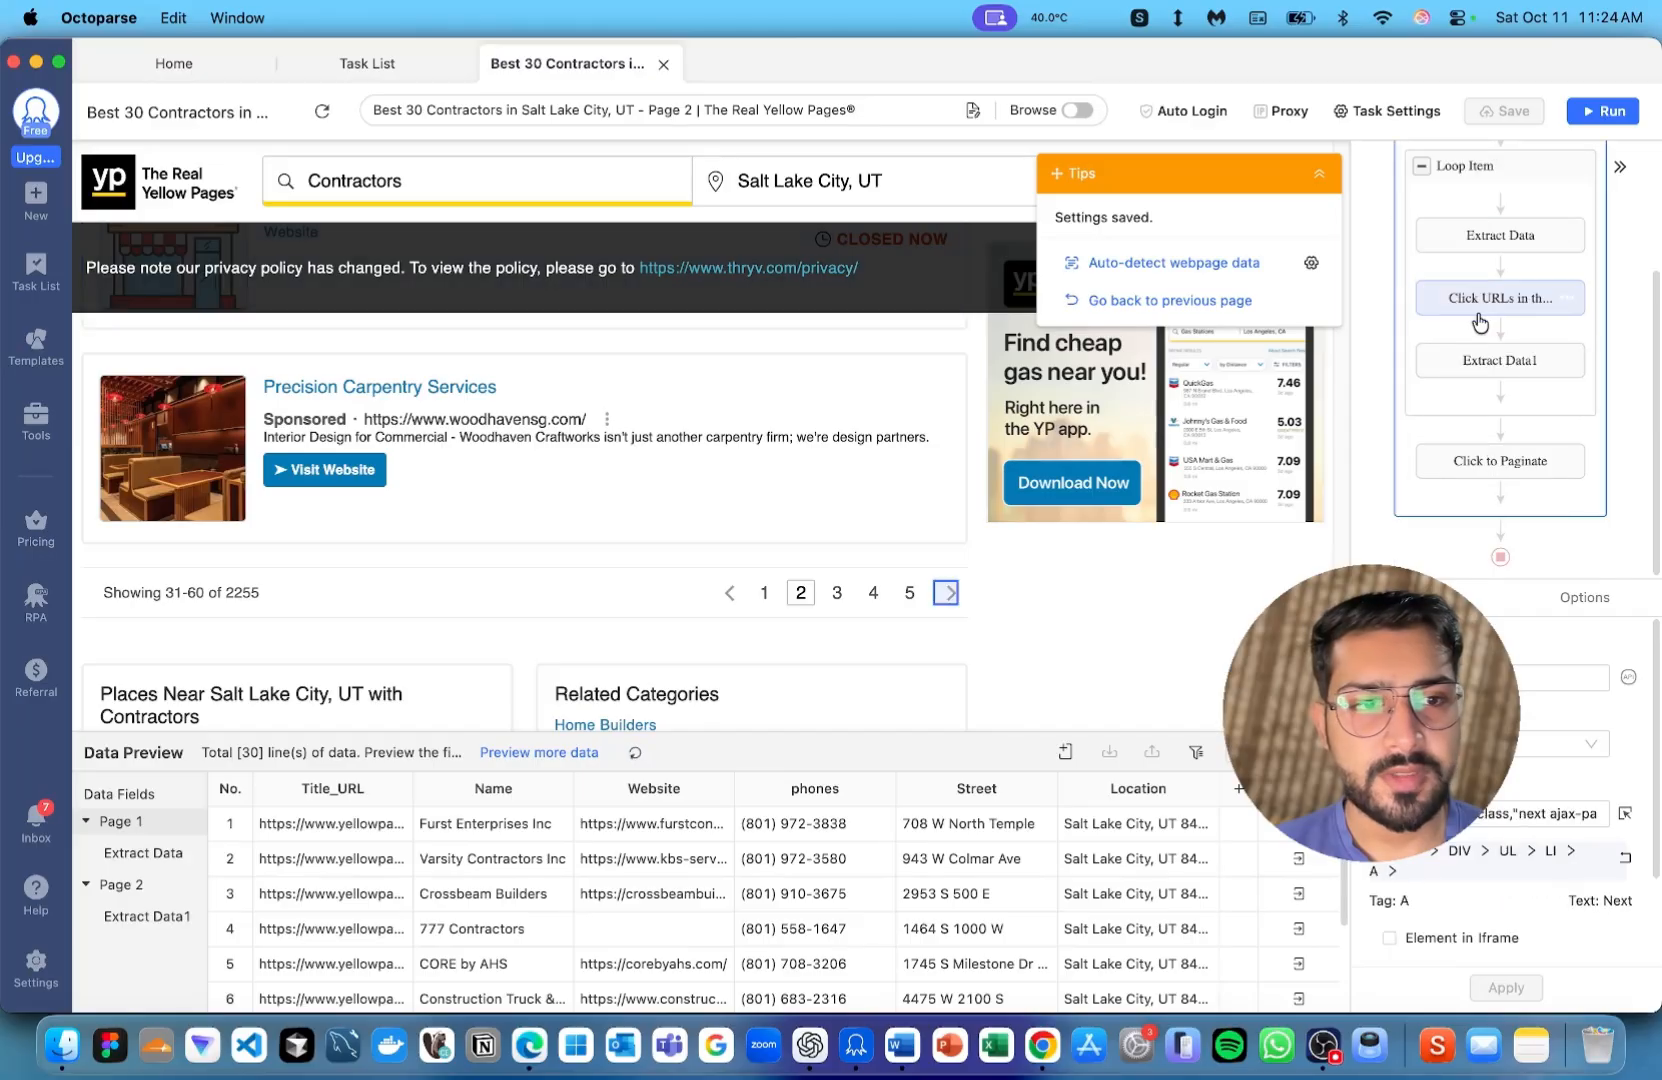
click(1477, 455)
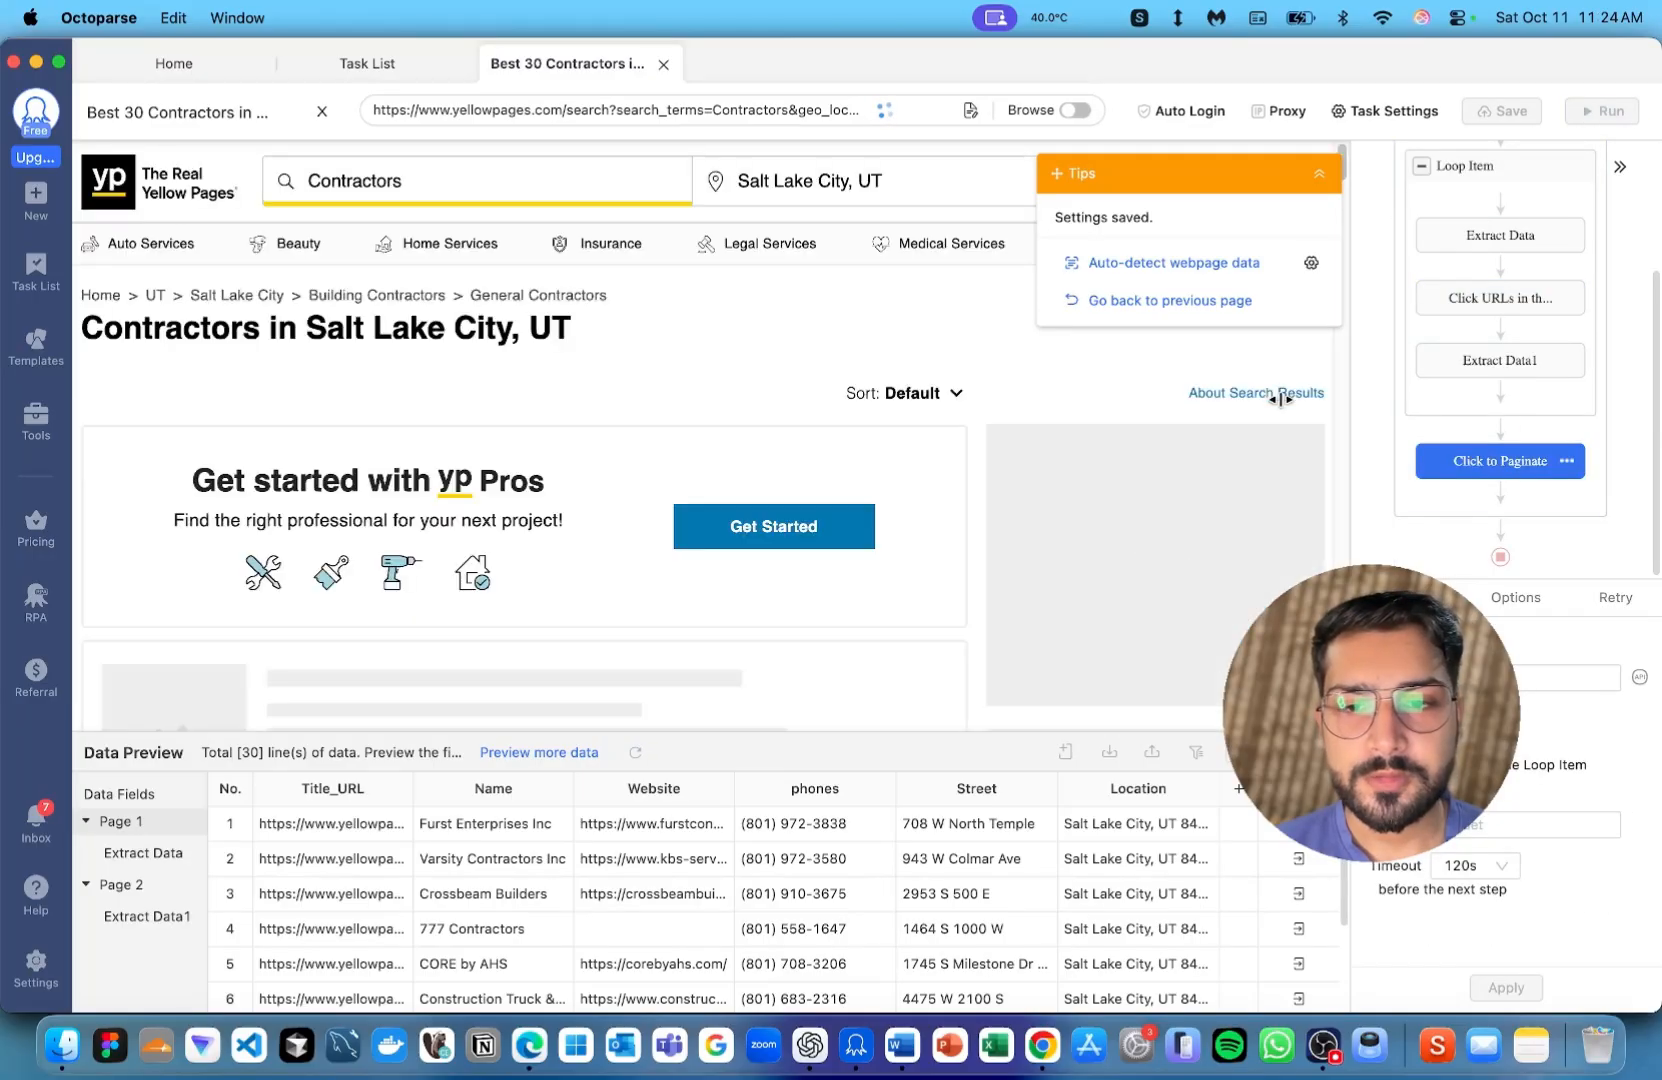
scroll(820, 376, down, 8)
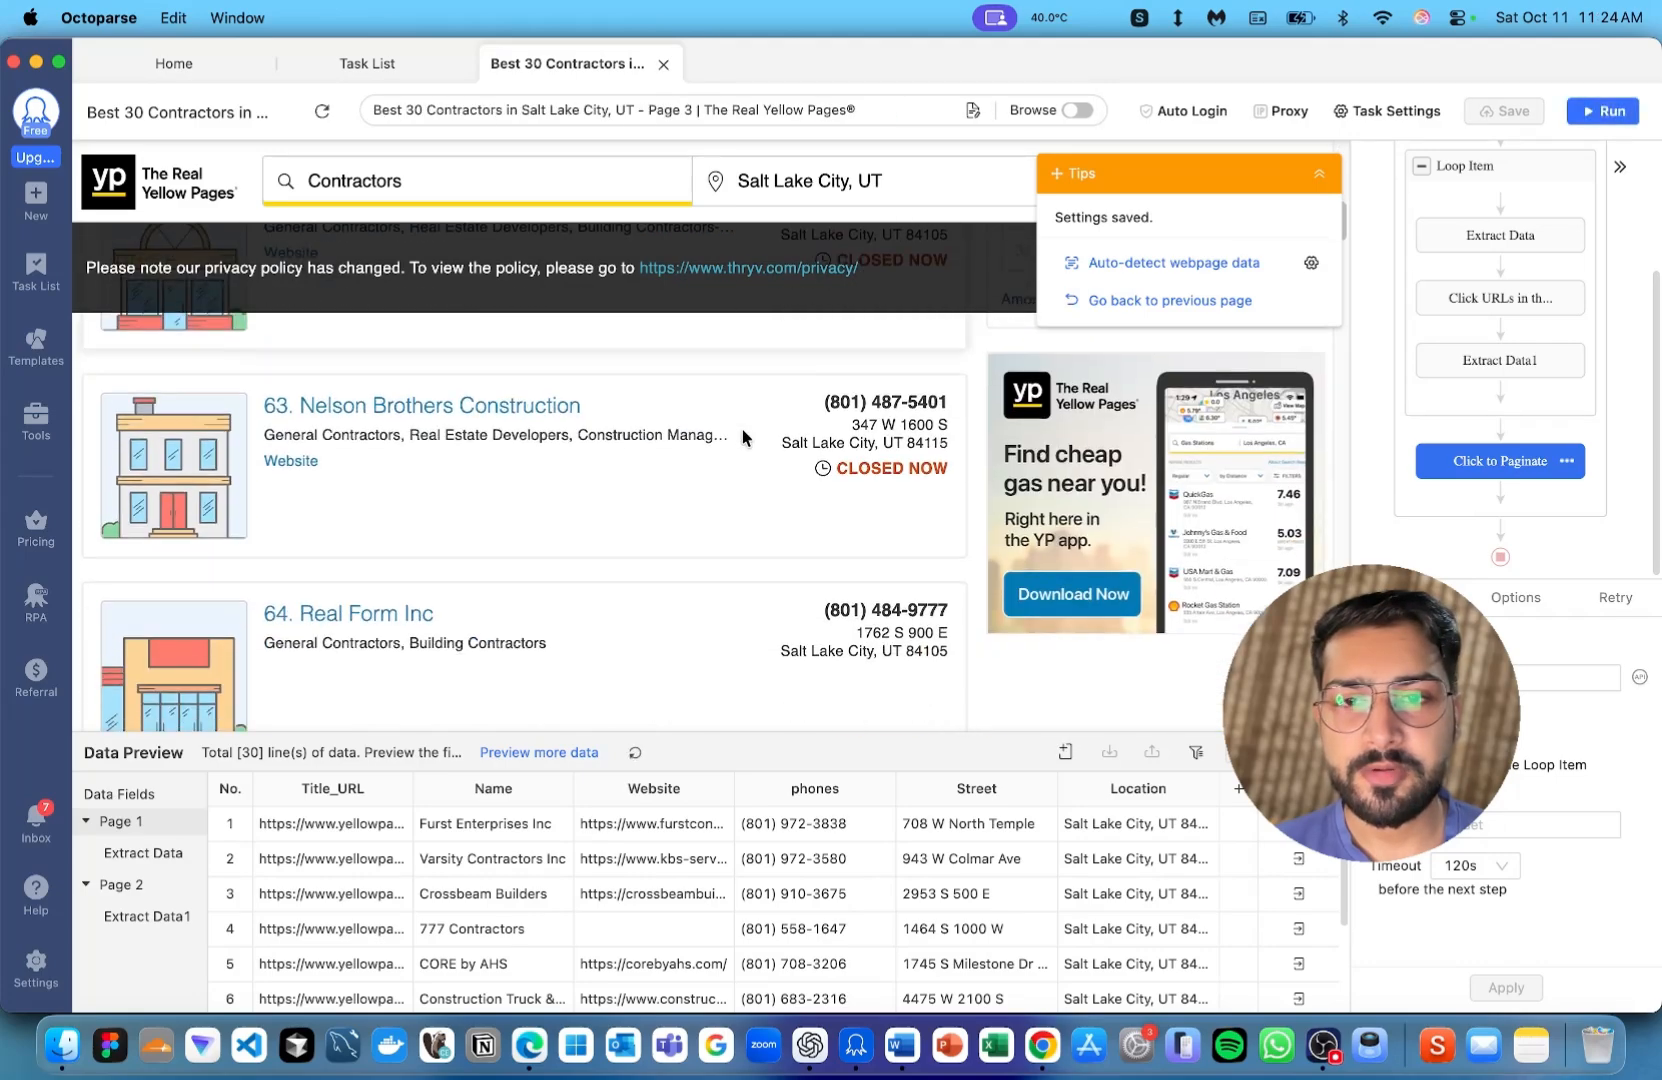
Rename the task as yellowpagesBot
click(440, 116)
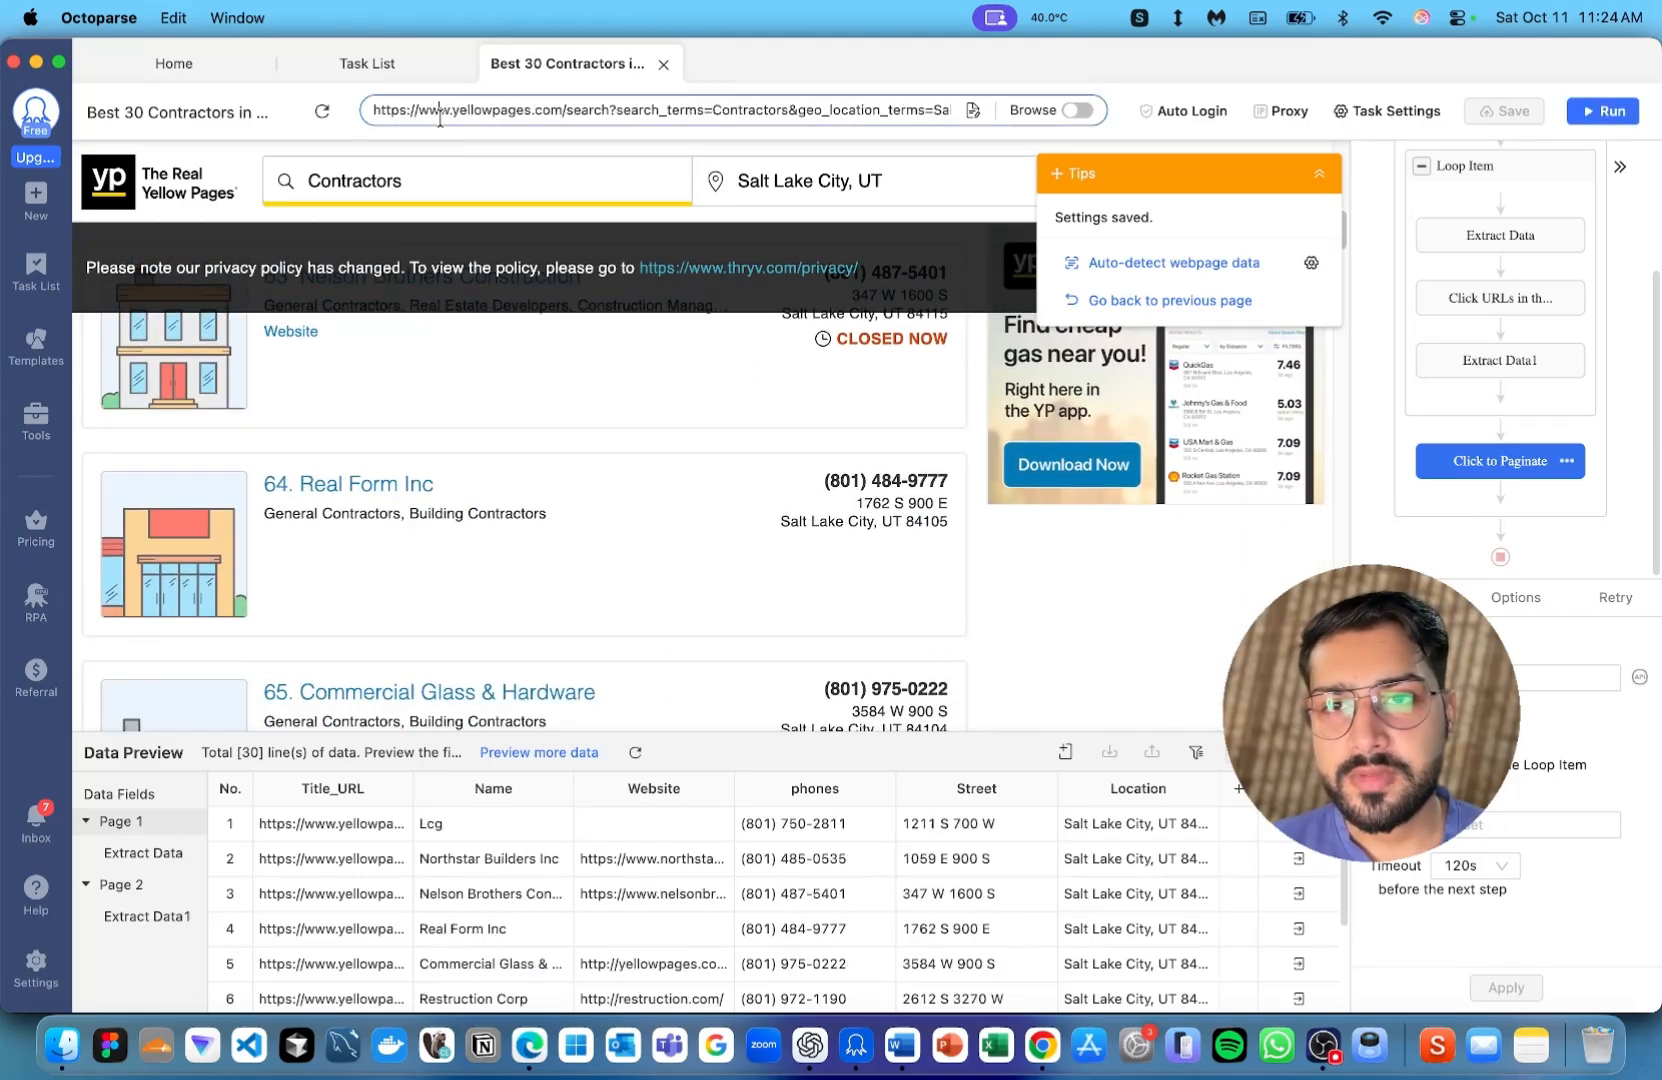
double_click(494, 111)
click(175, 113)
text(yellowpages)
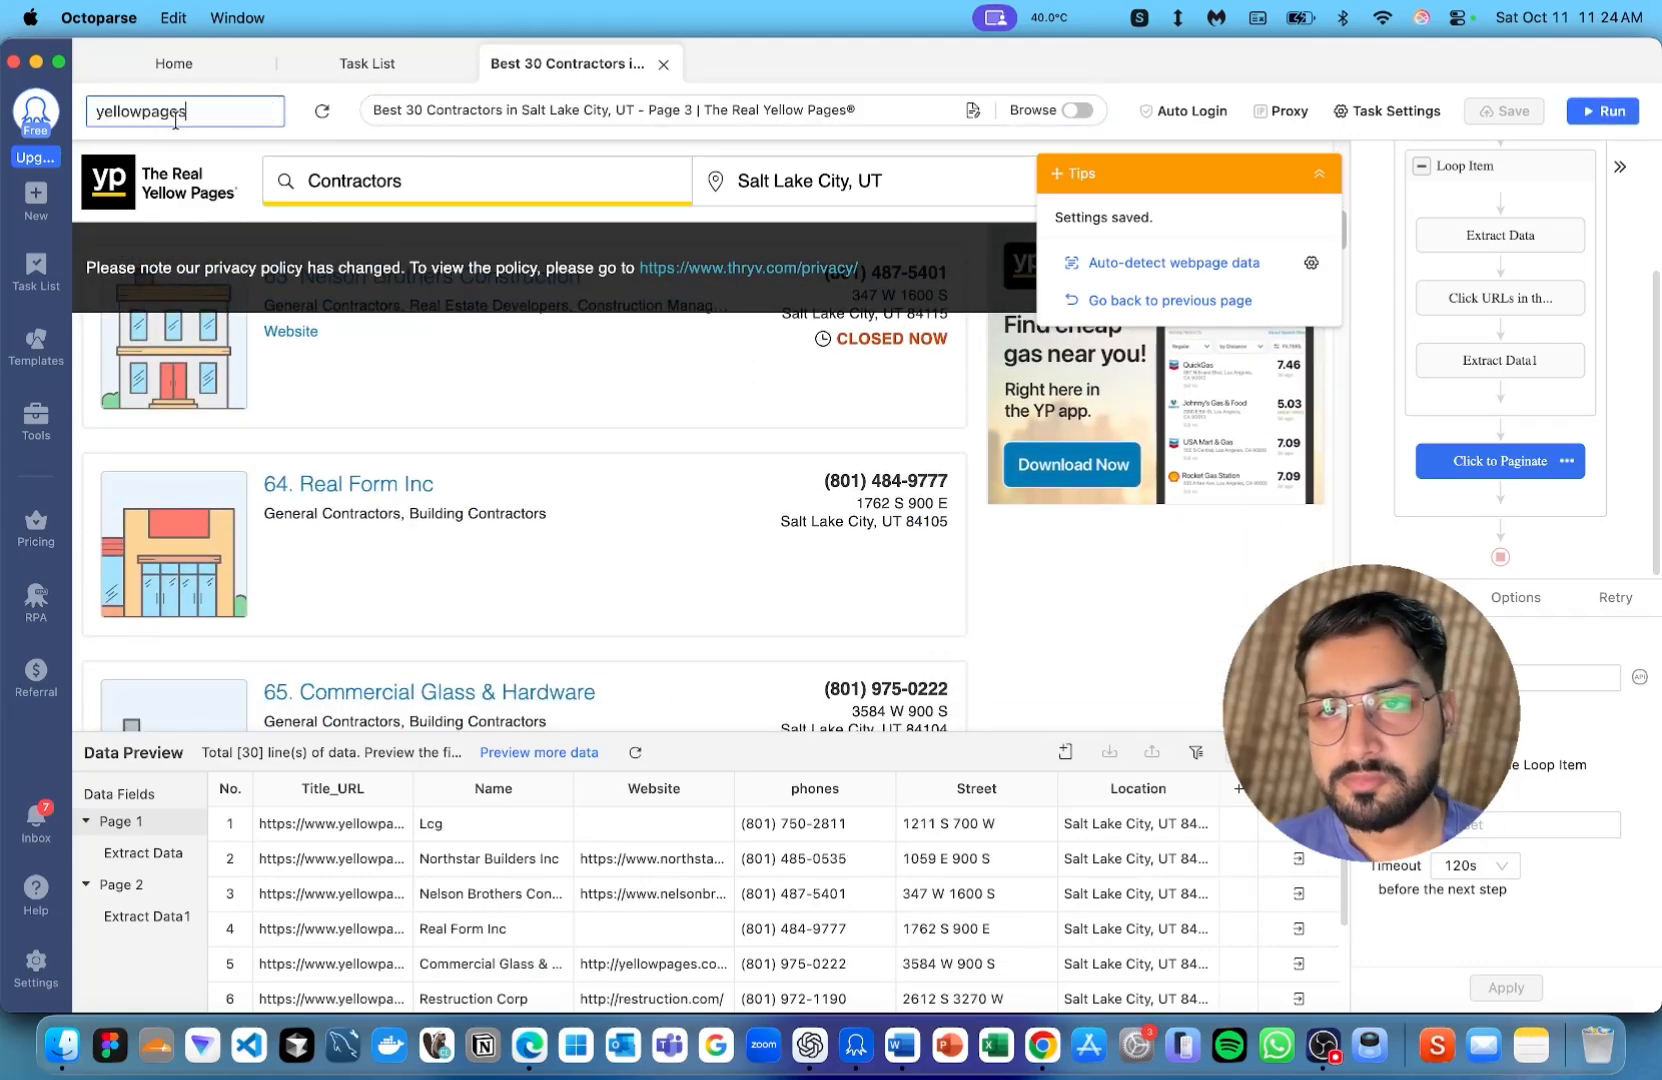
text(Bot)
key(Return)
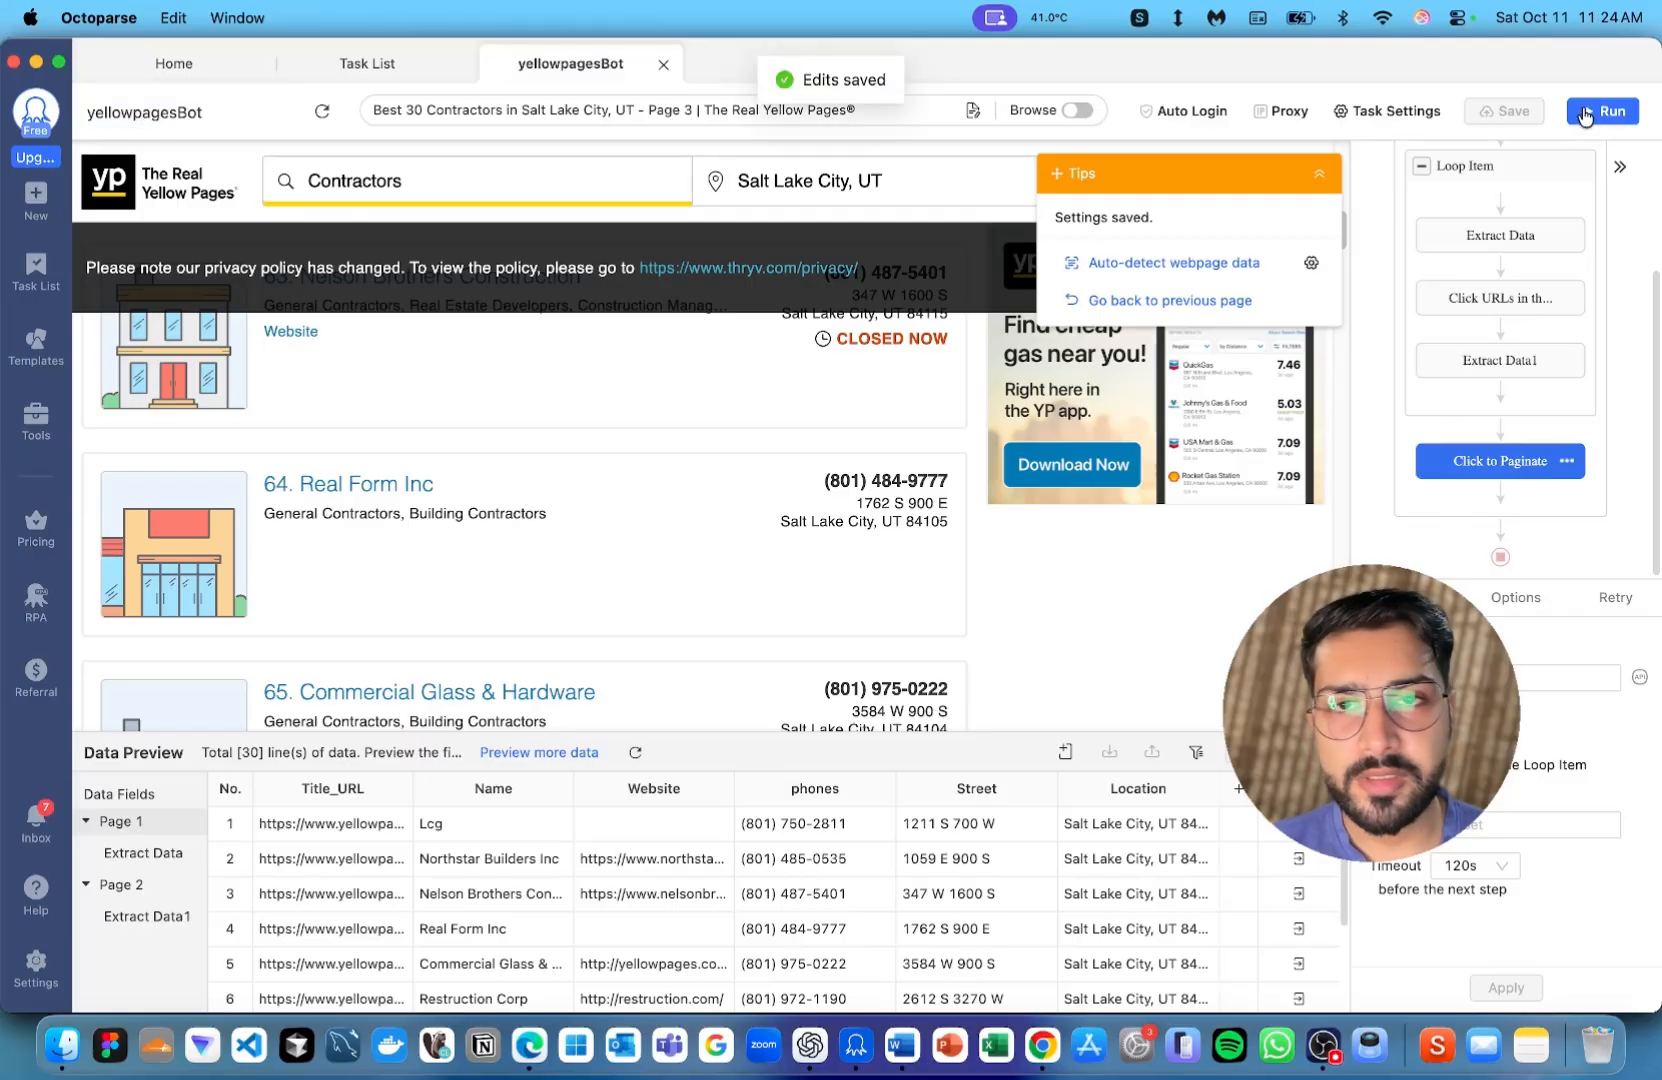
Run the task on the local device in Standard Mode and enlarge the run window to full size
click(1603, 111)
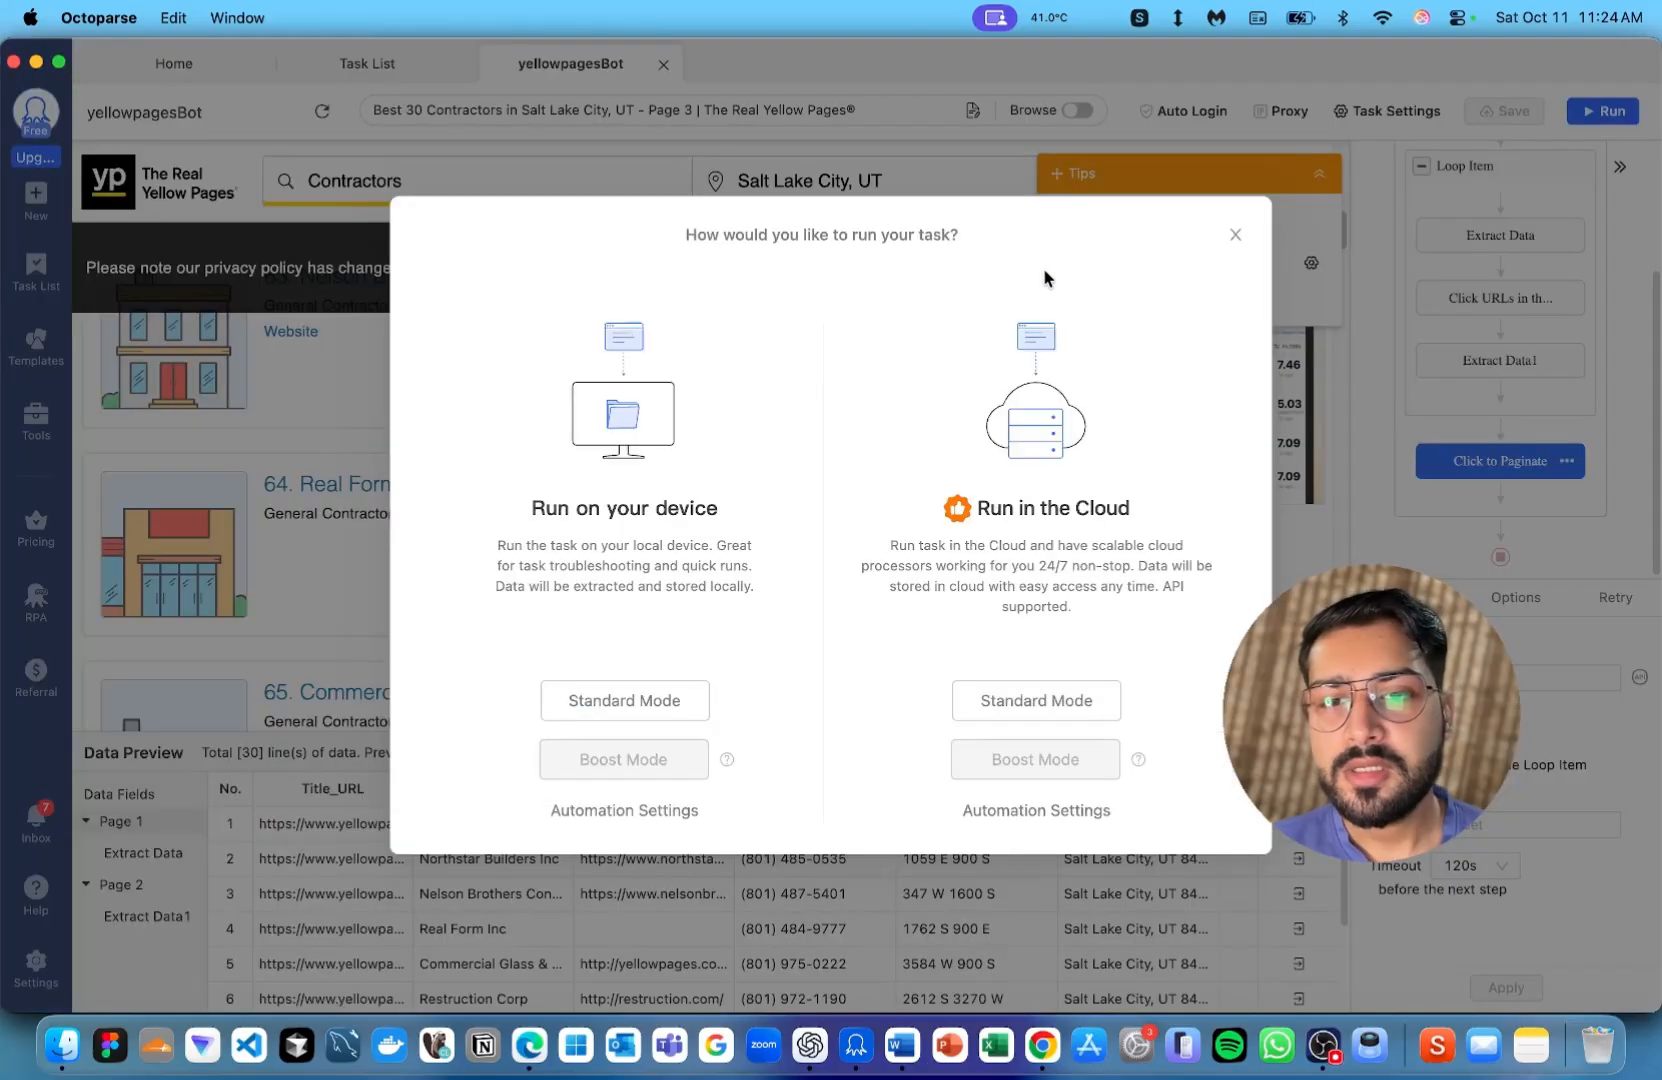
click(623, 720)
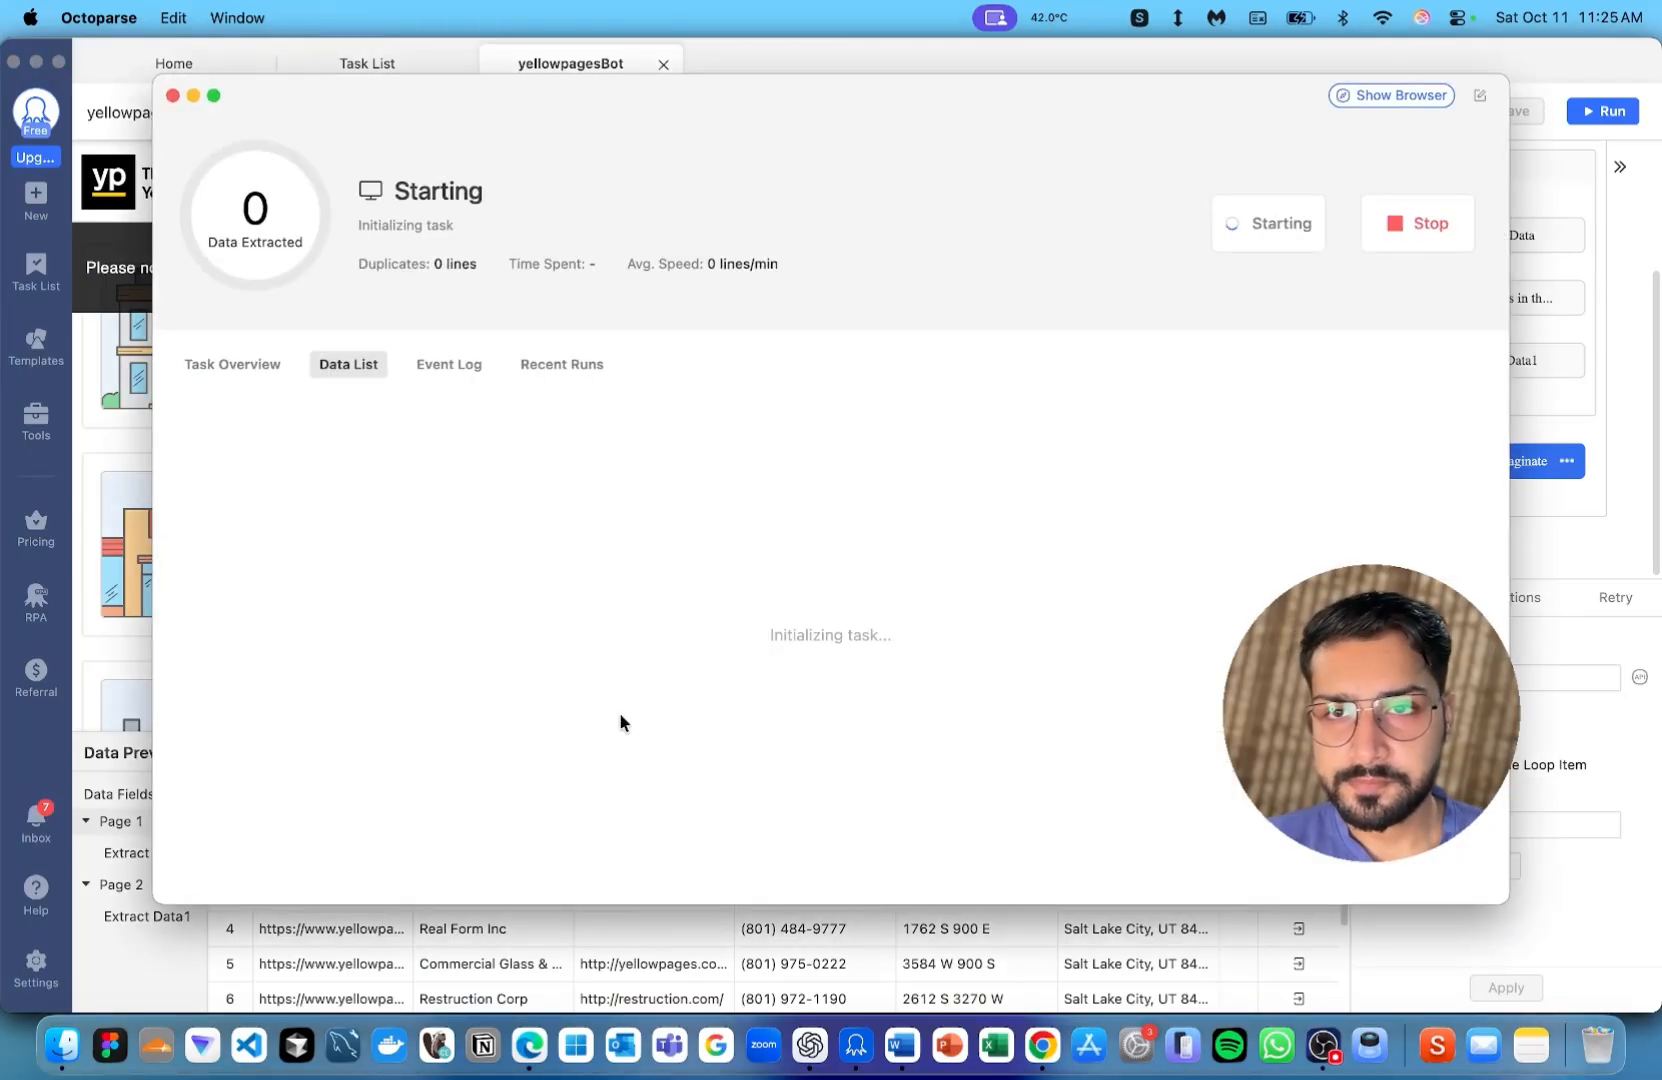
click(214, 95)
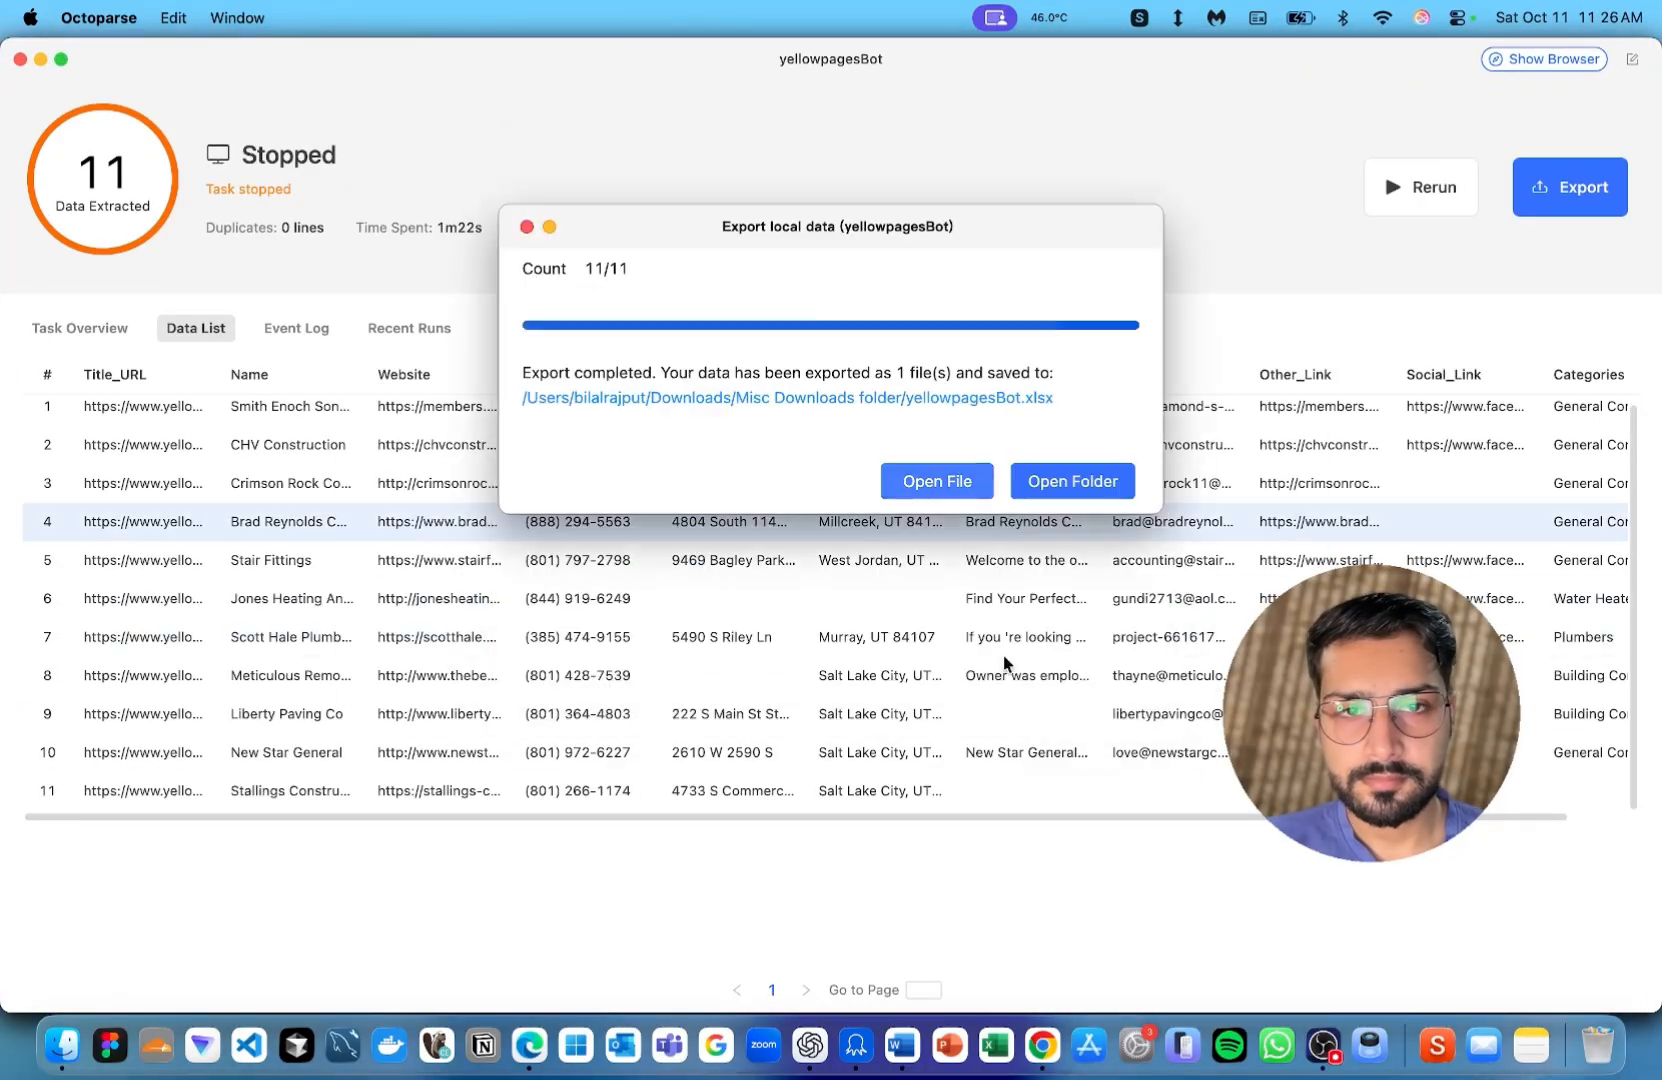
Open the exported yellowpagesBot.xlsx file, and dismiss the manual-action notification and the completed export dialog
click(937, 481)
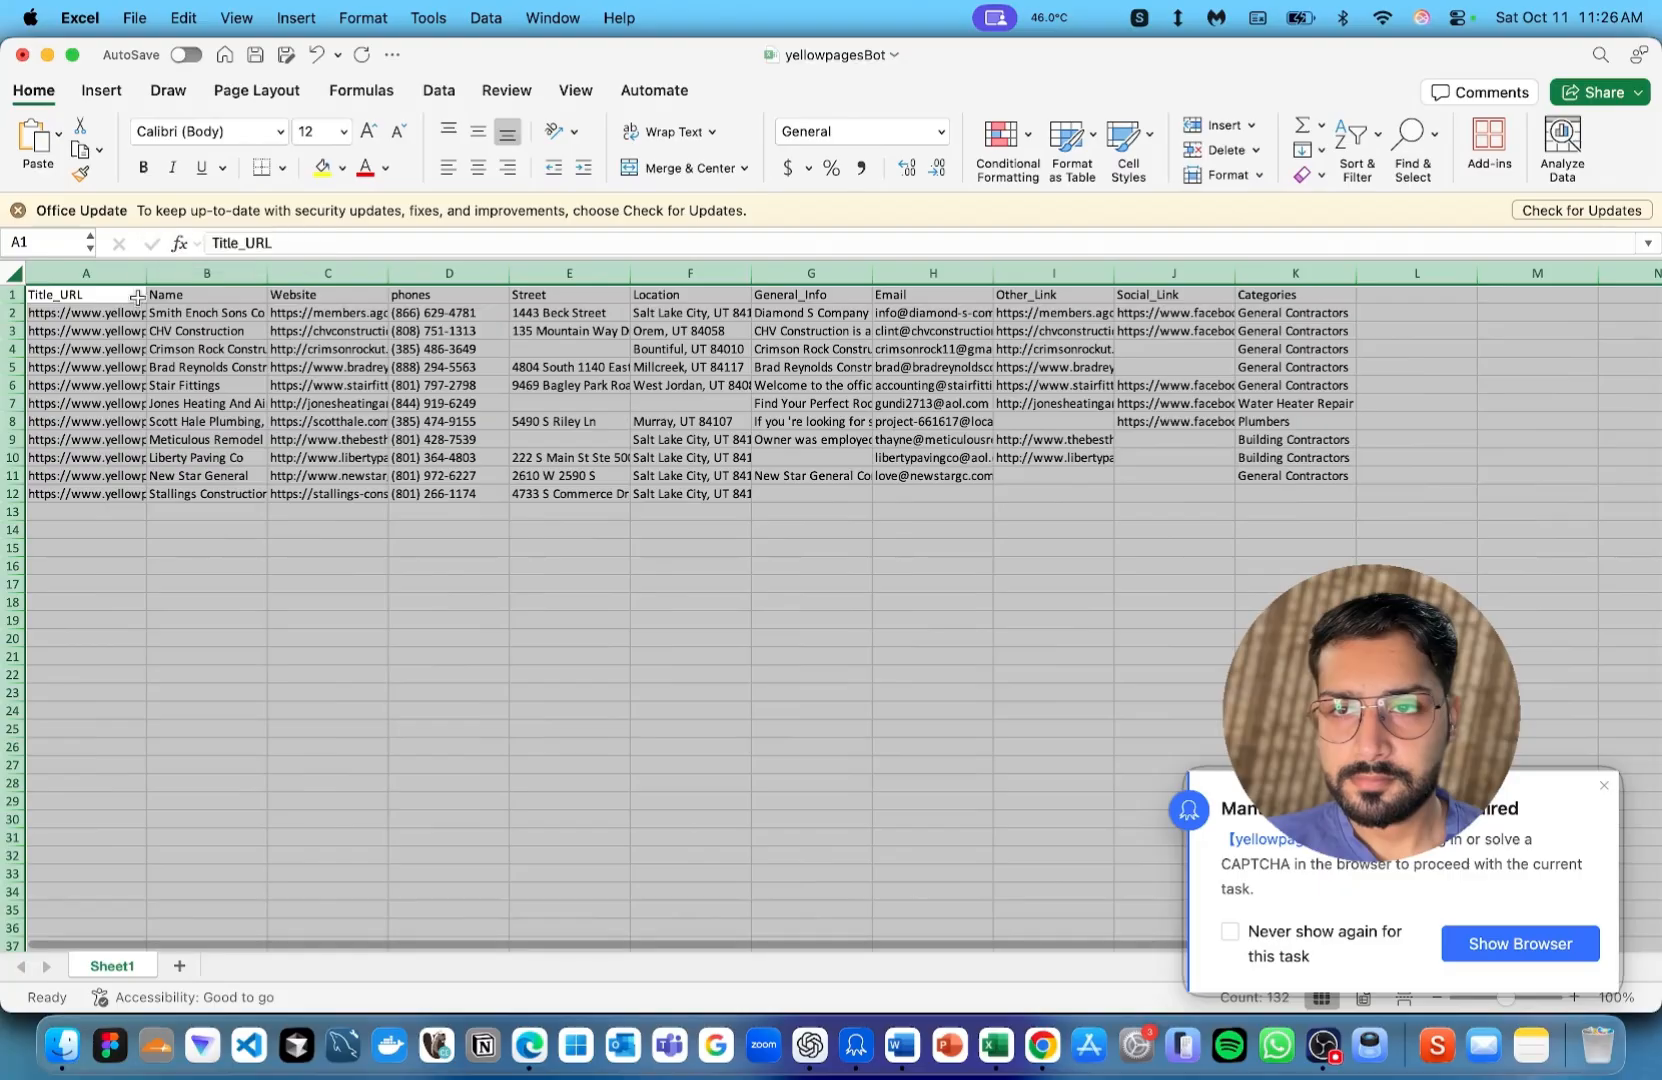
click(250, 563)
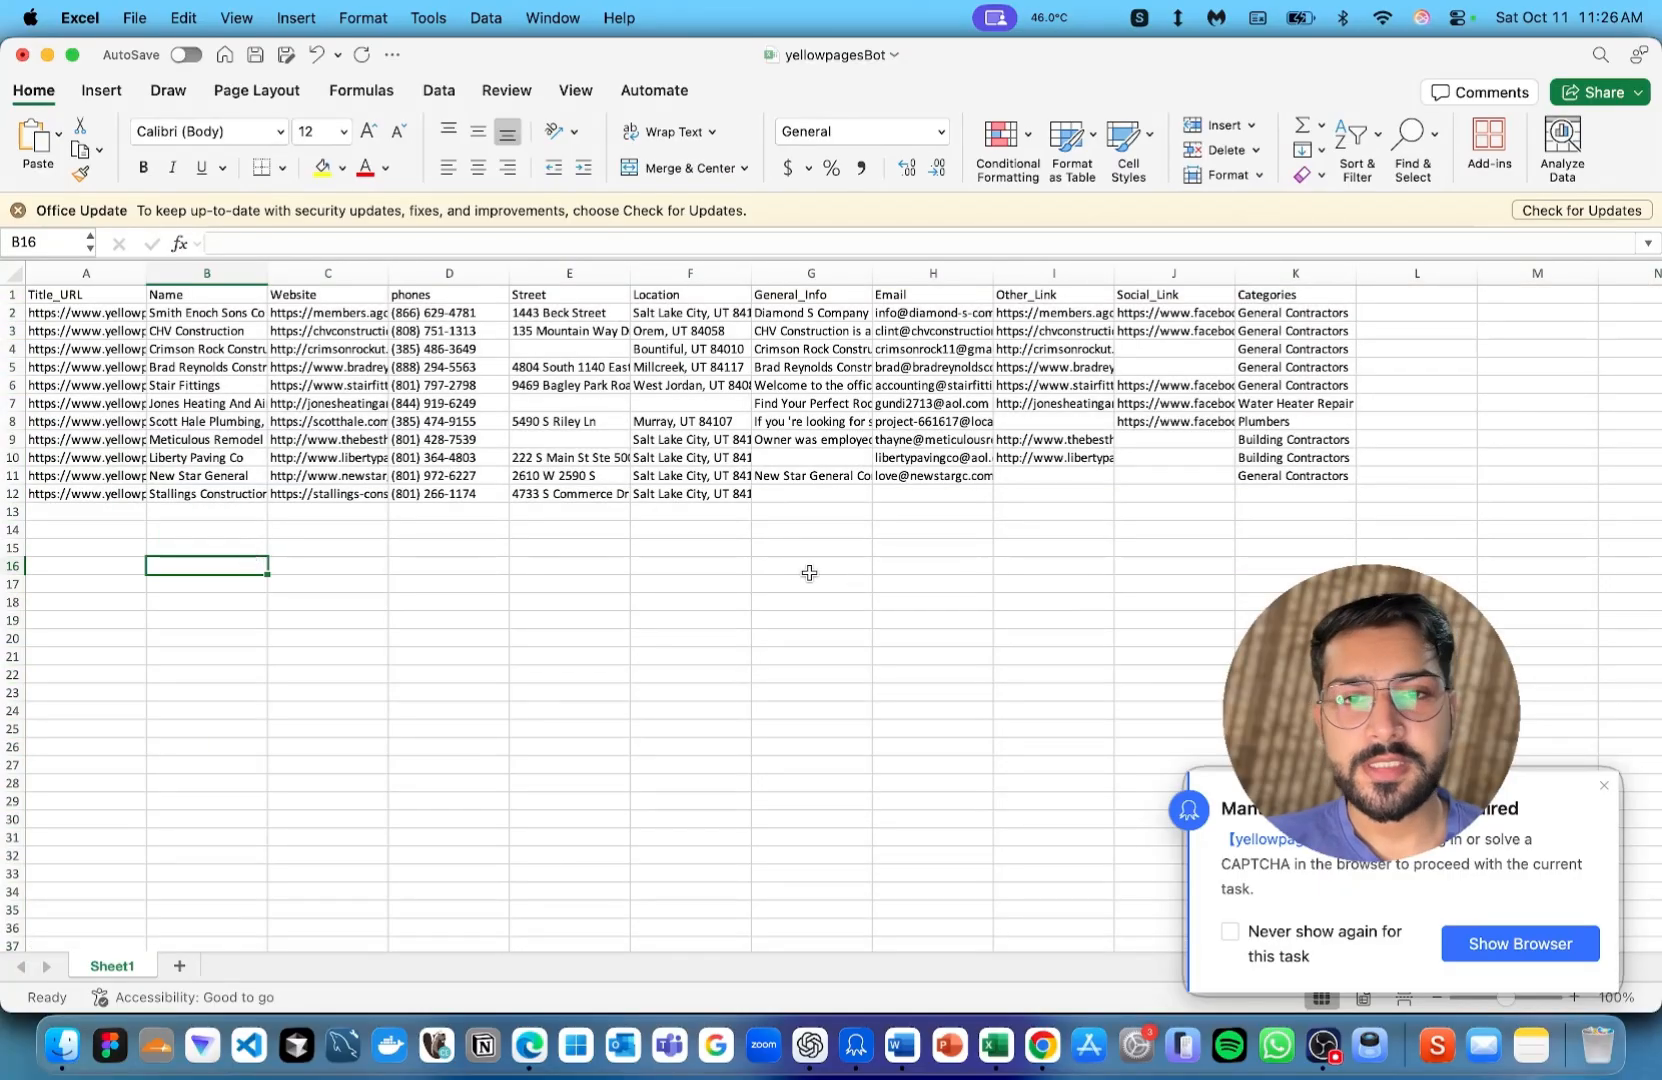
click(1592, 800)
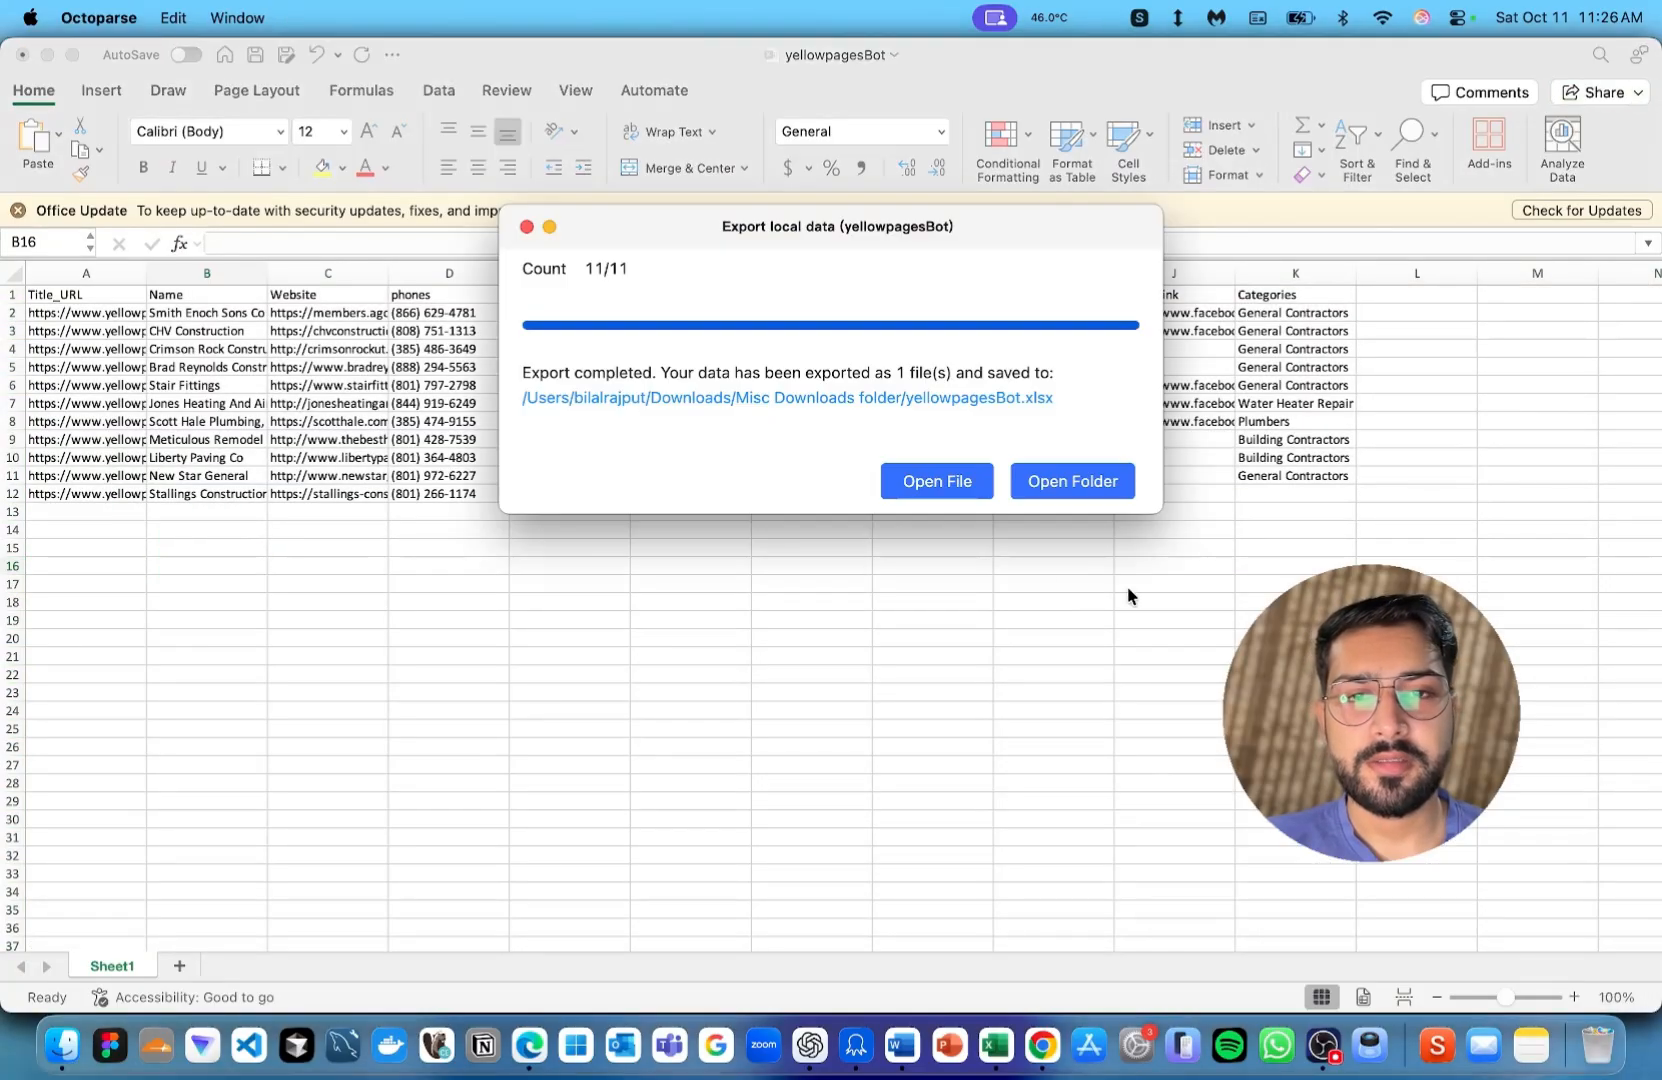
click(525, 228)
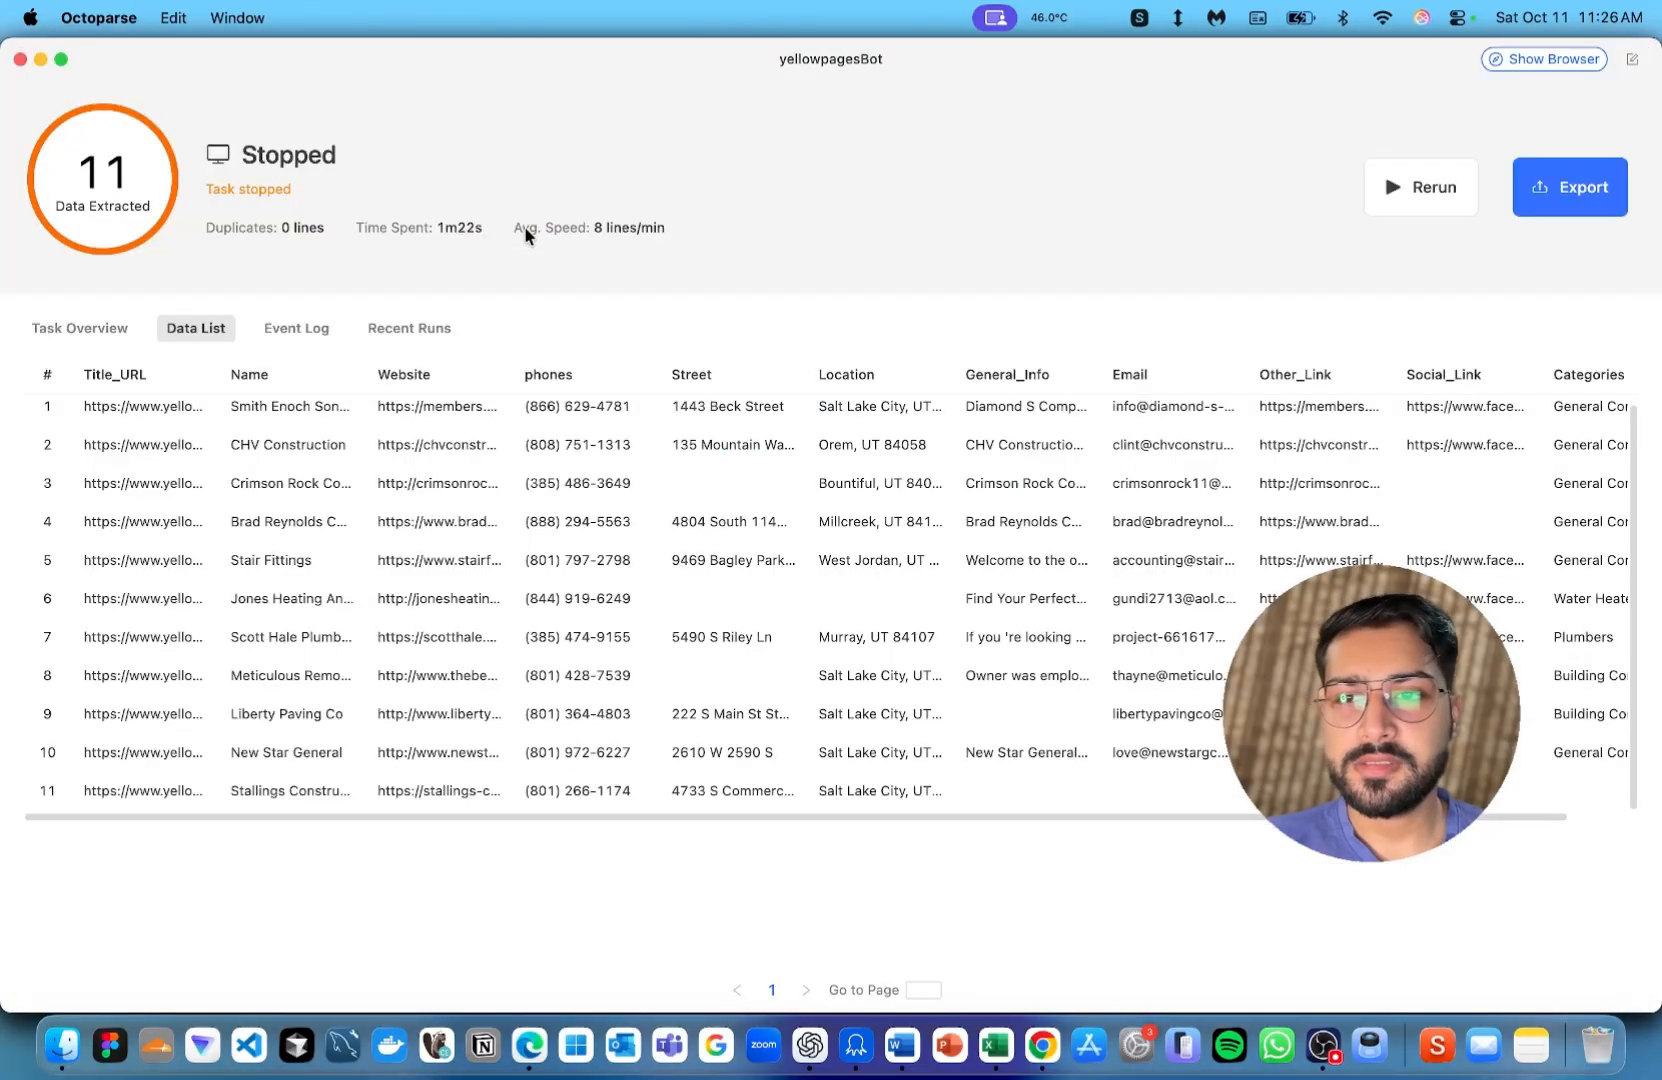
Switch to Excel and review the exported contractor rows across the Title_URL to Categories columns
click(997, 1042)
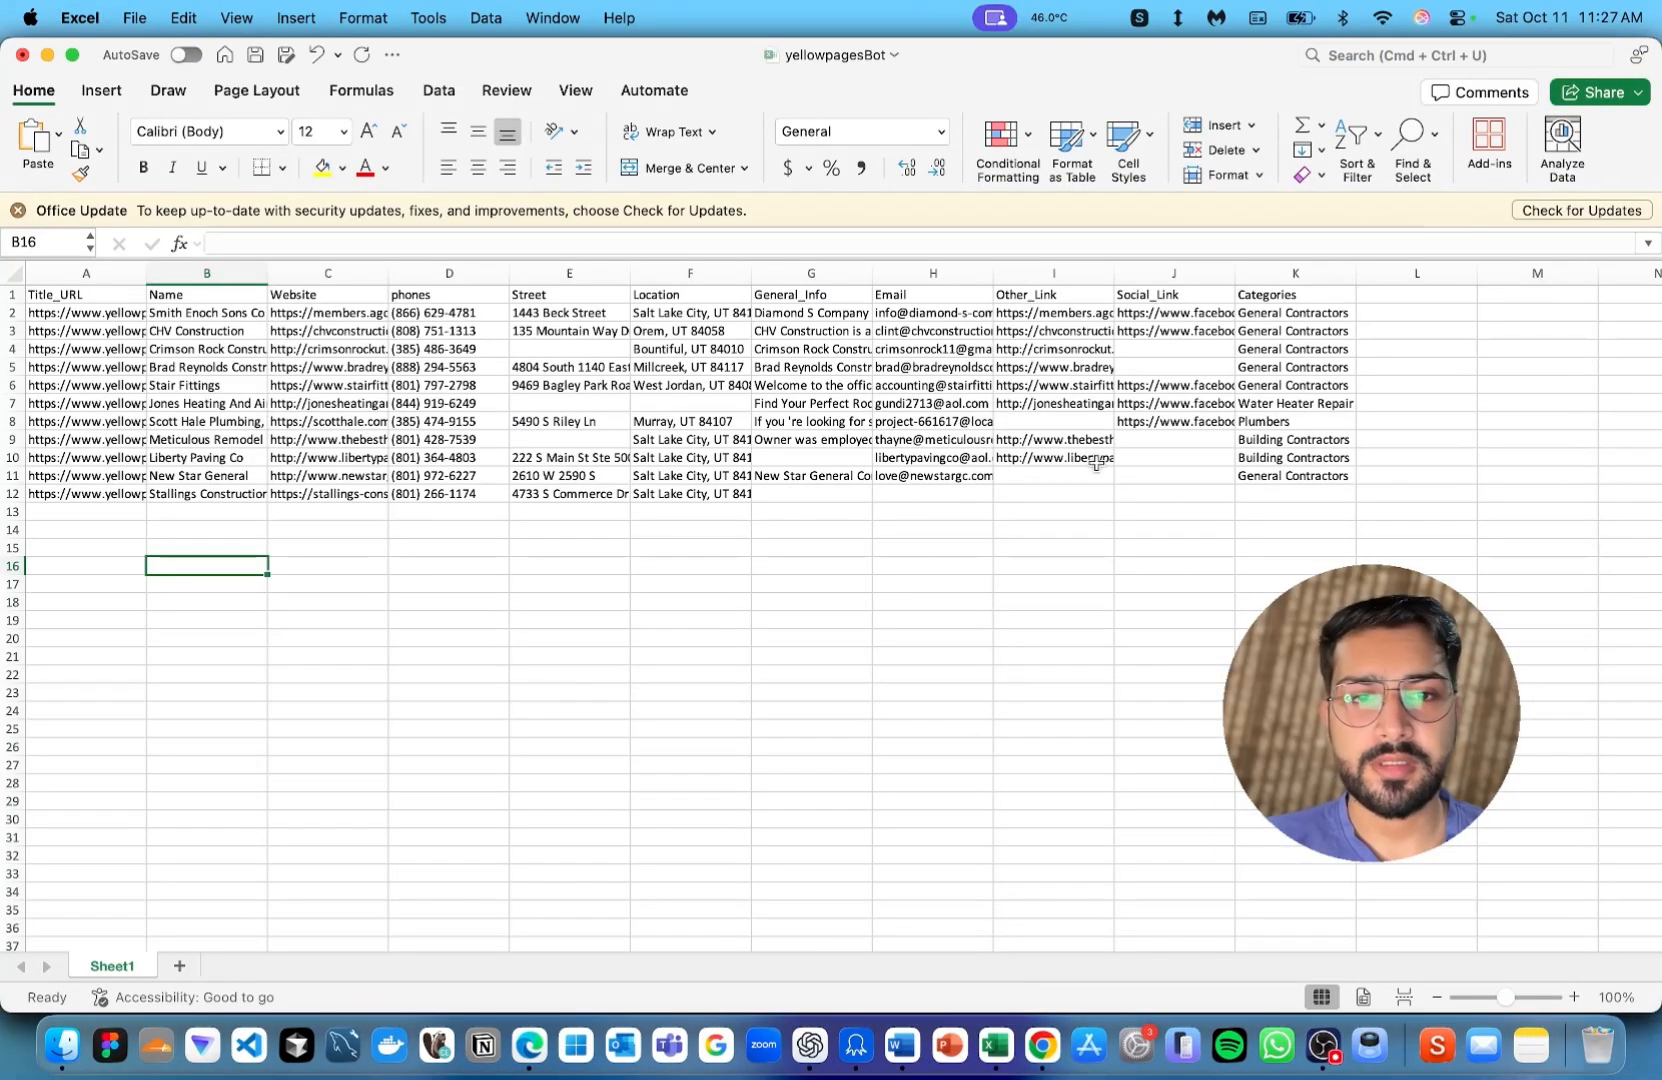
drag(131, 335, 1062, 401)
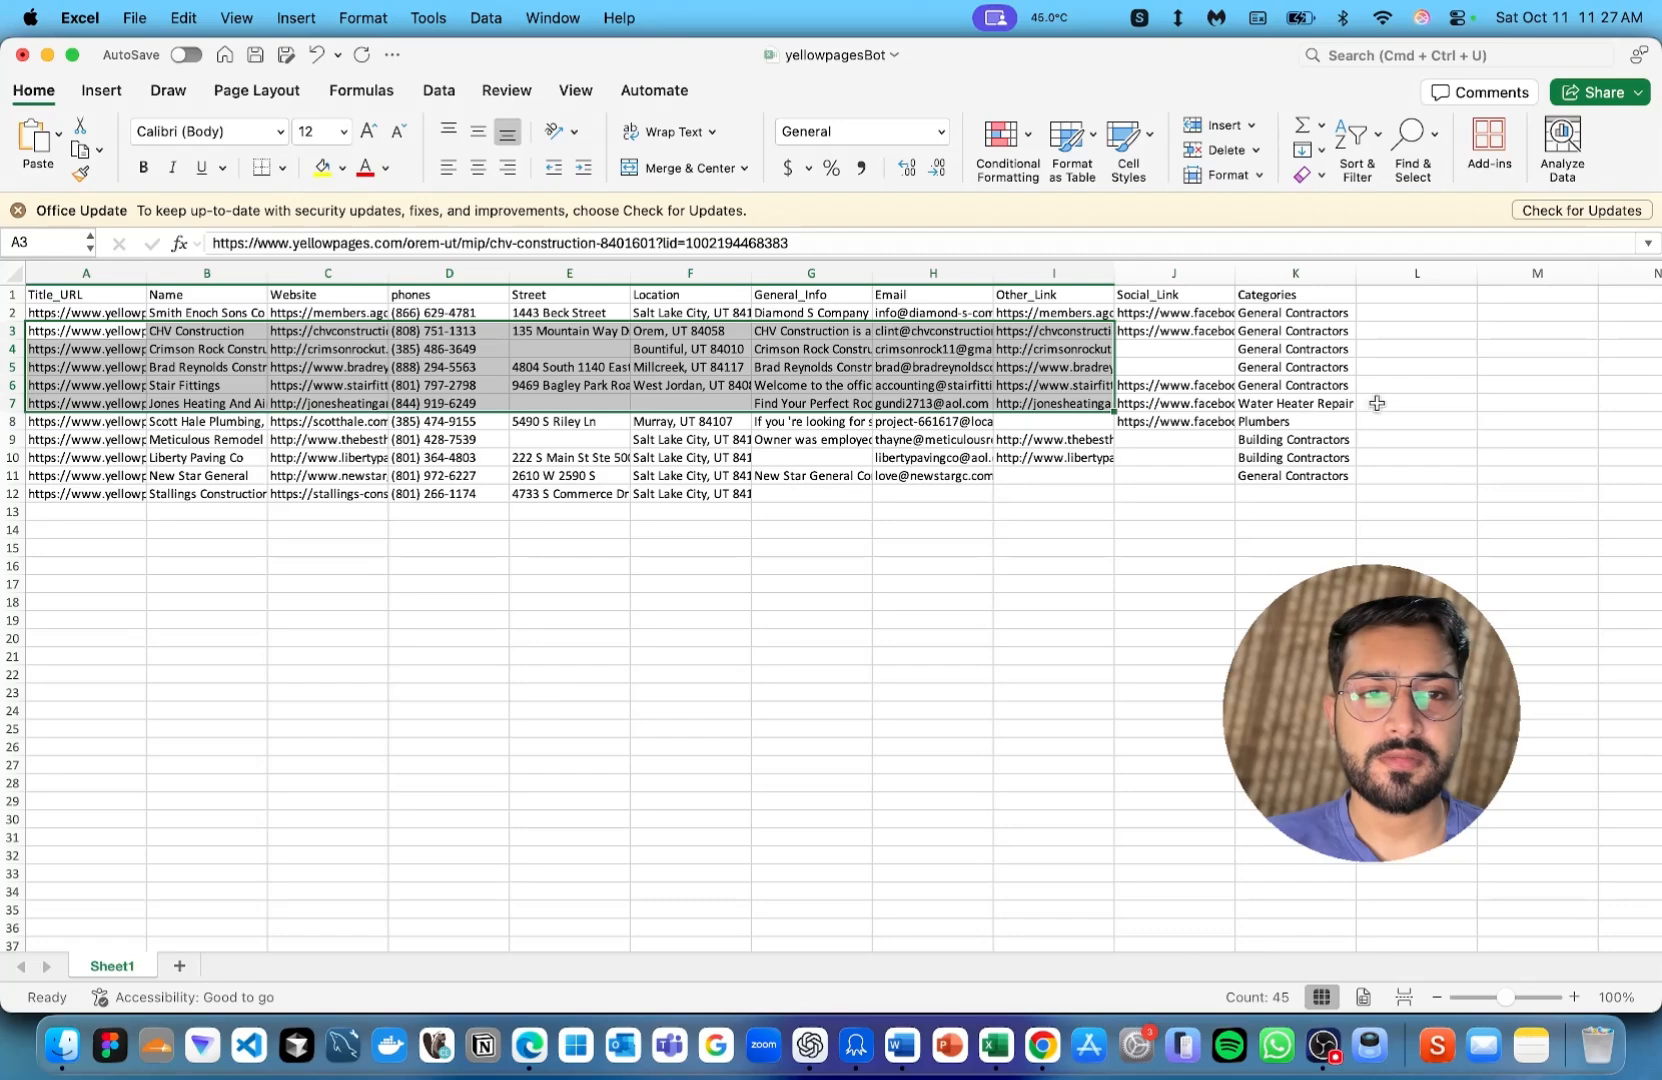
click(1385, 404)
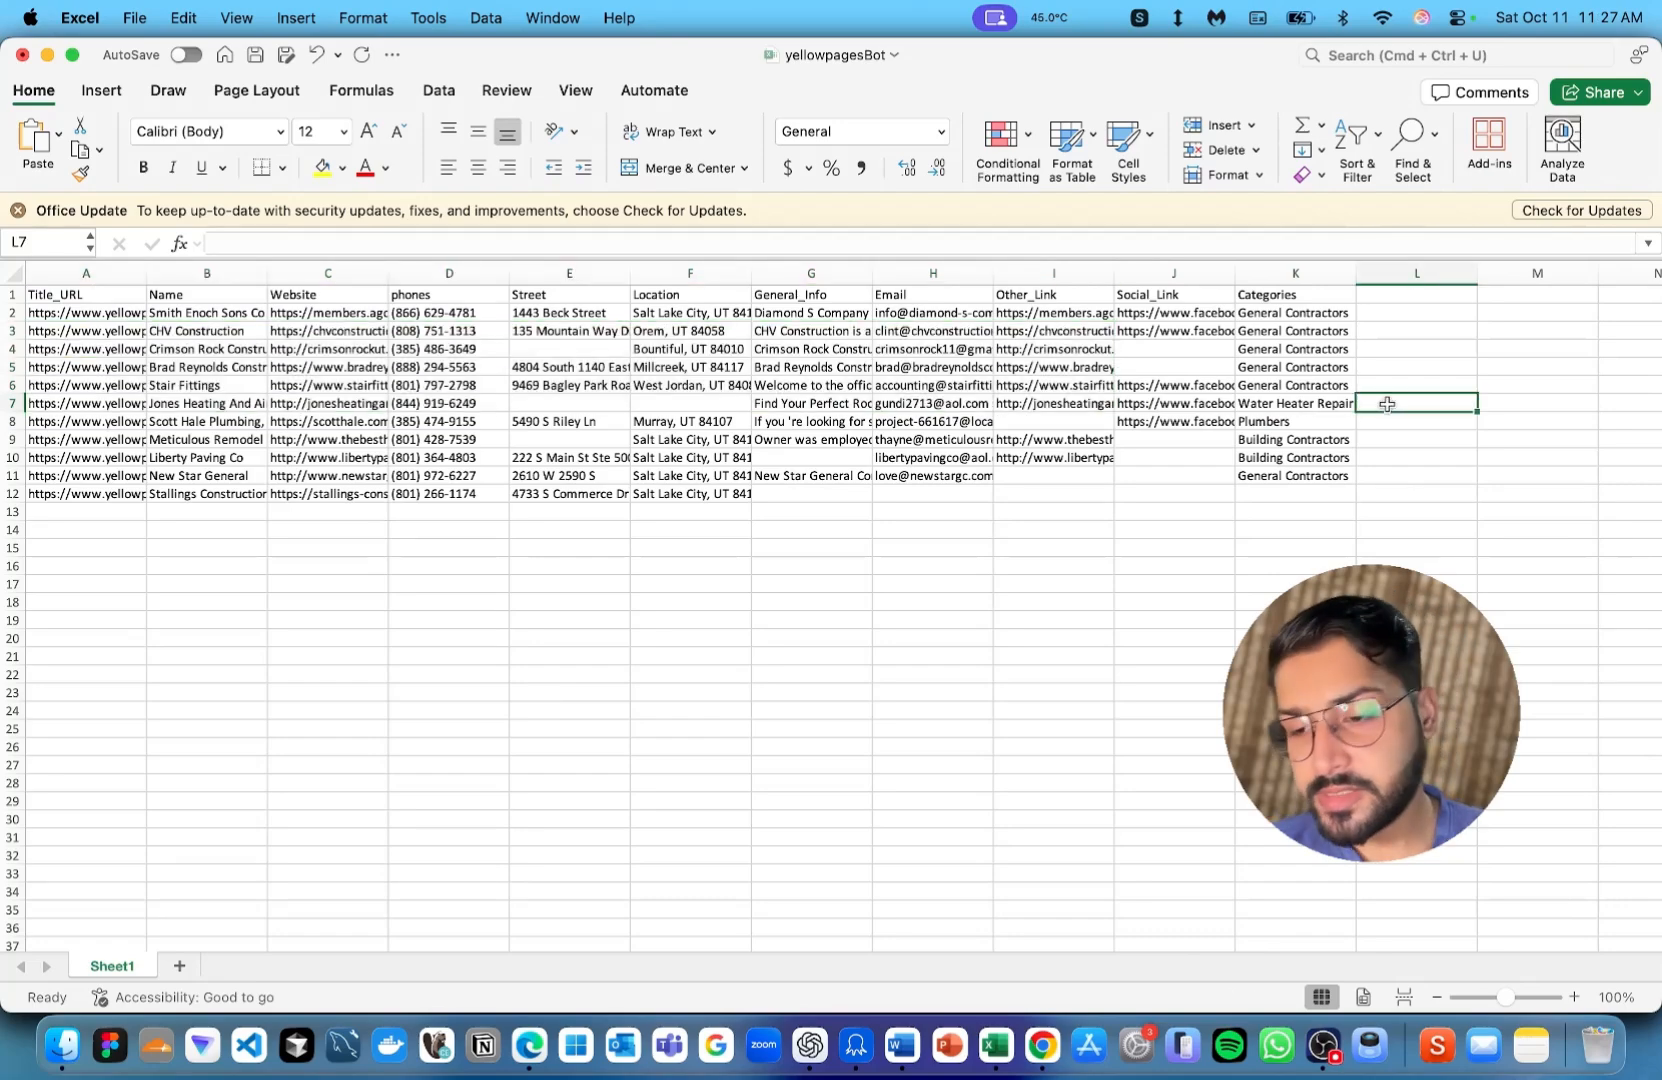